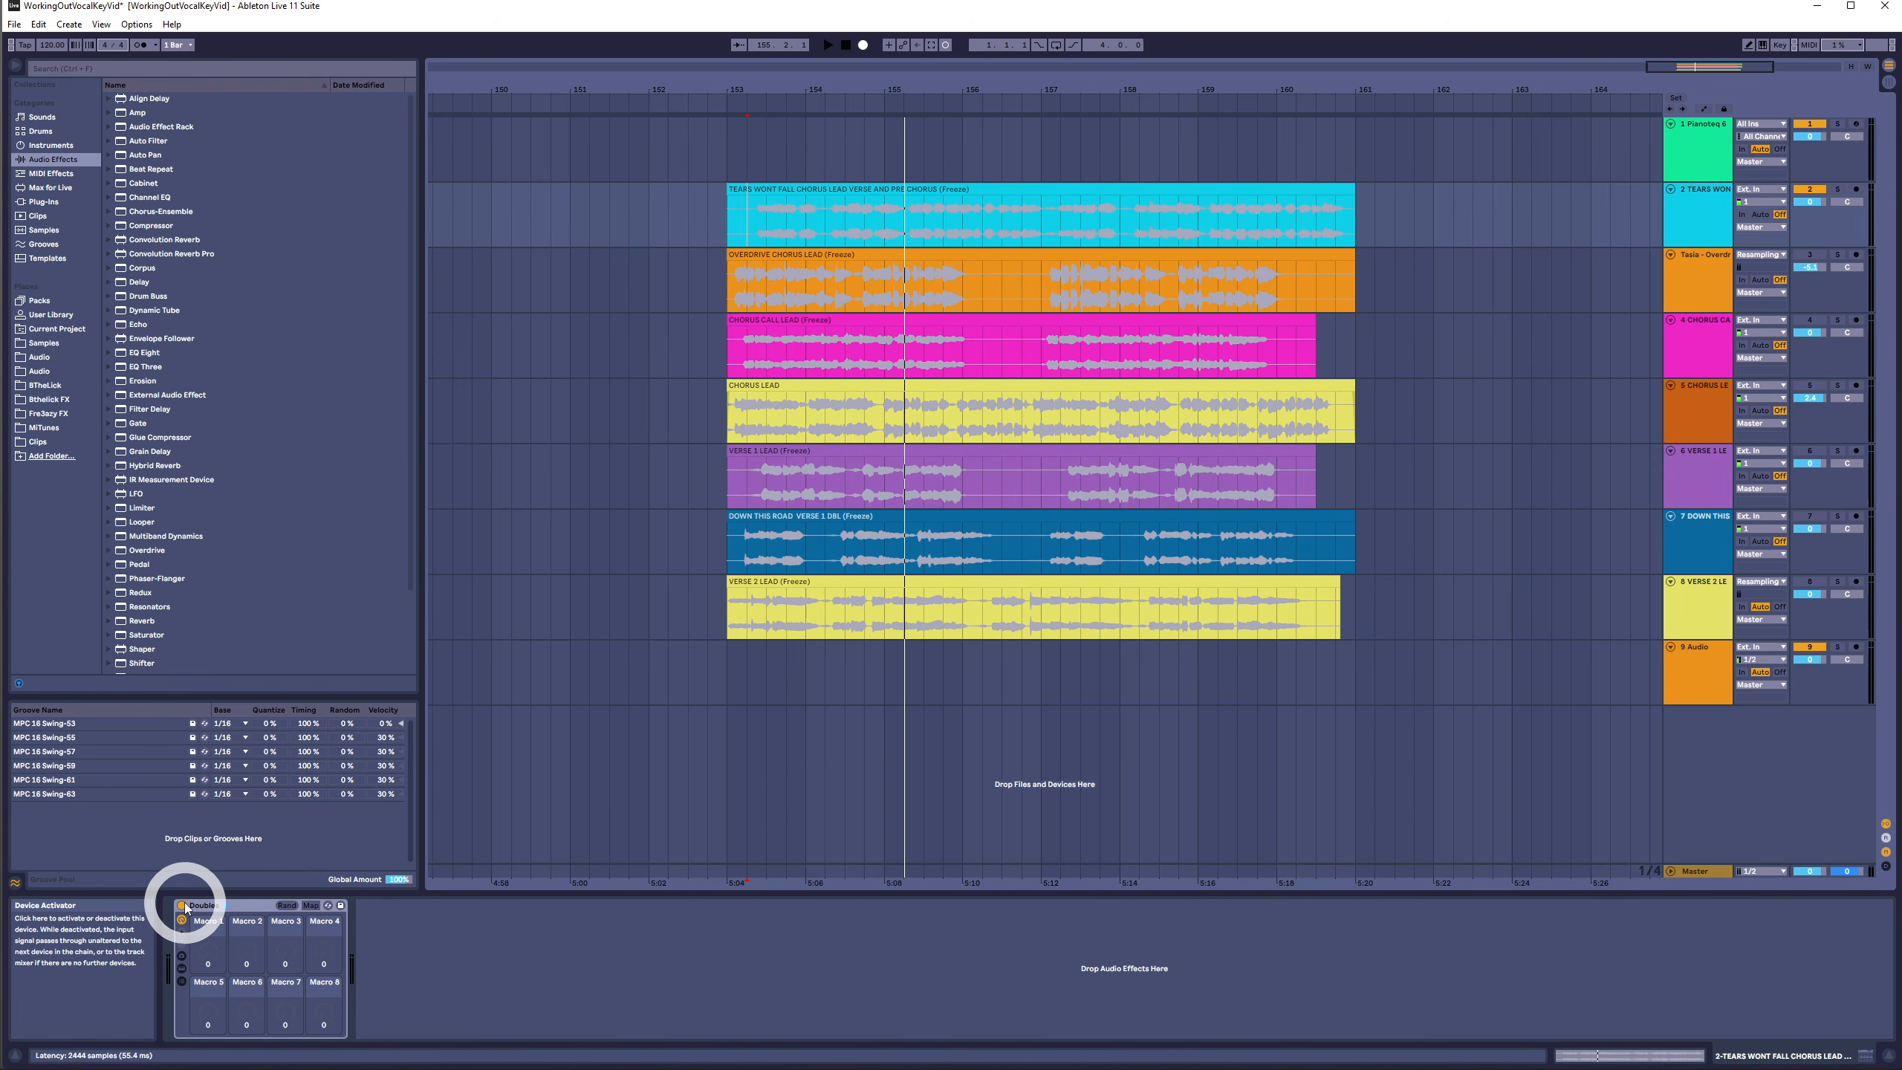
- Play the vocal tracks while switching the Doubler device off and on to compare the sound
left_click(183, 905)
left_click(744, 211)
key("space")
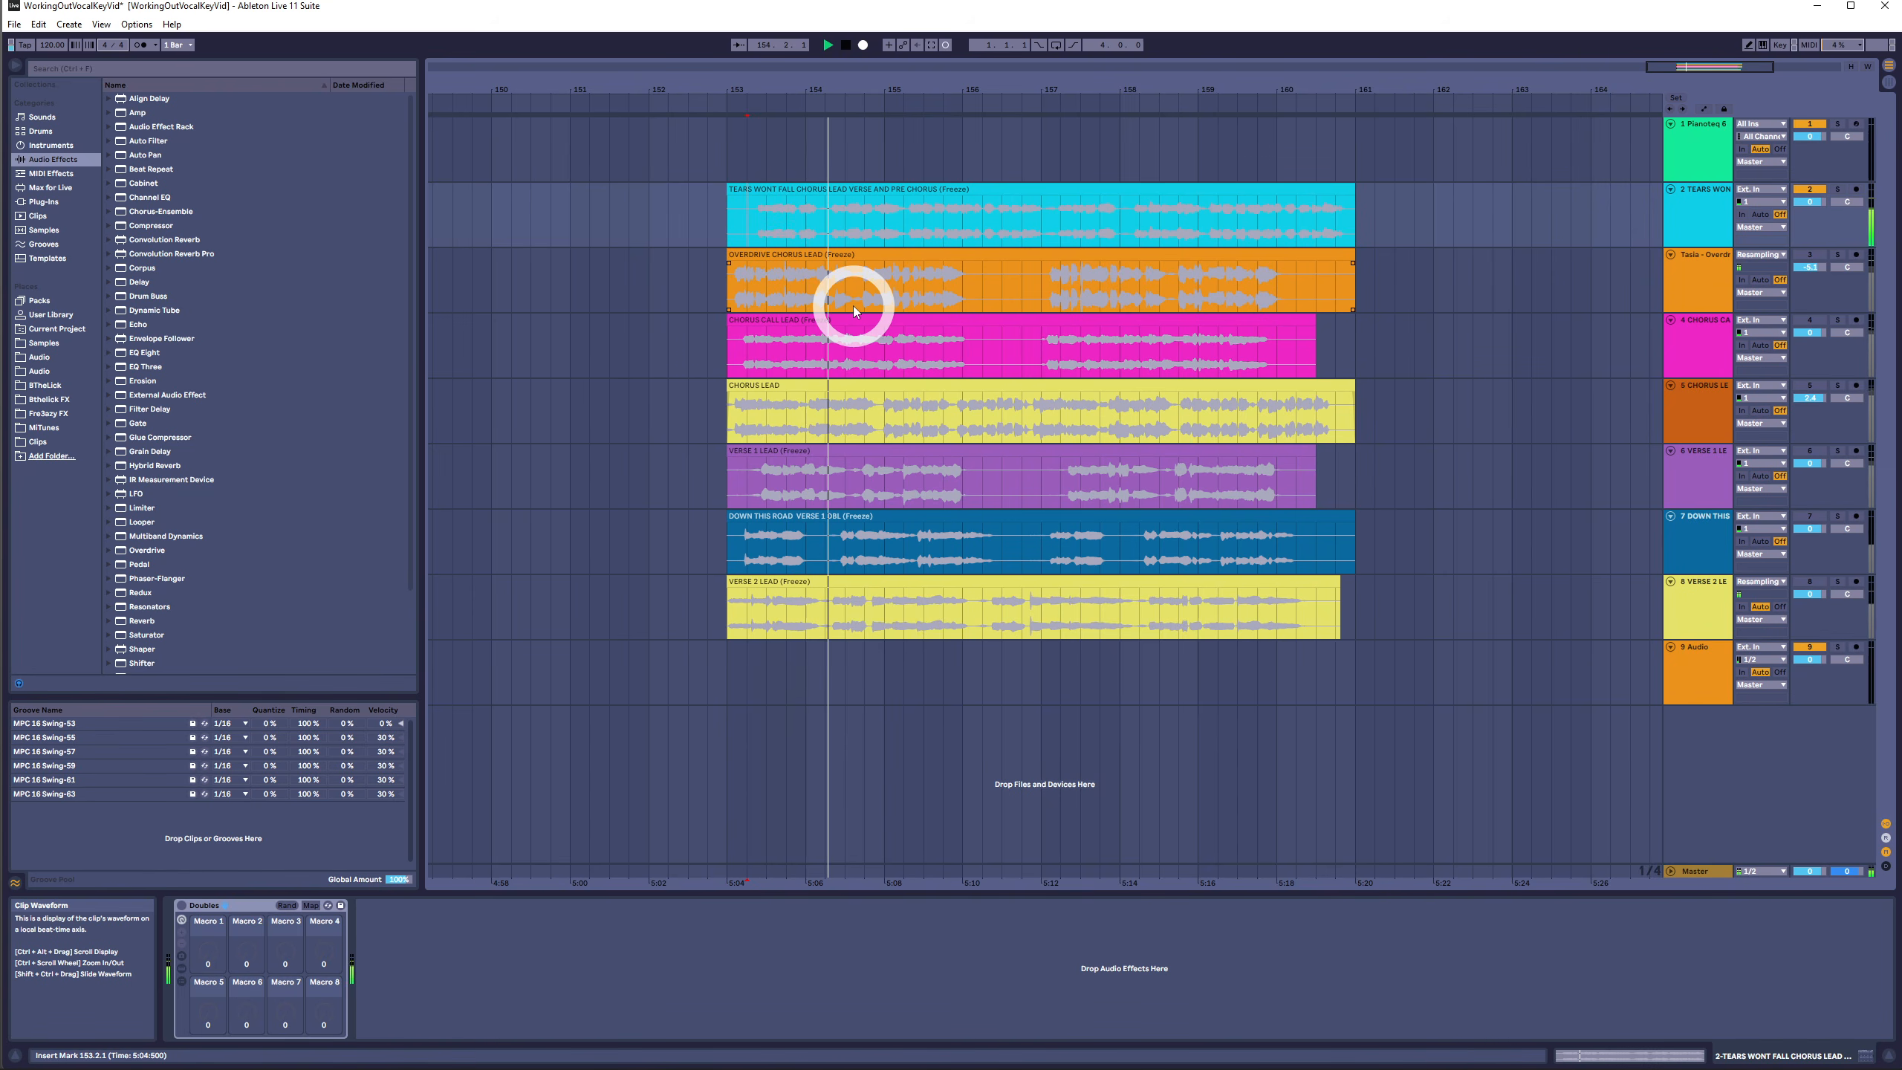
left_click(816, 538)
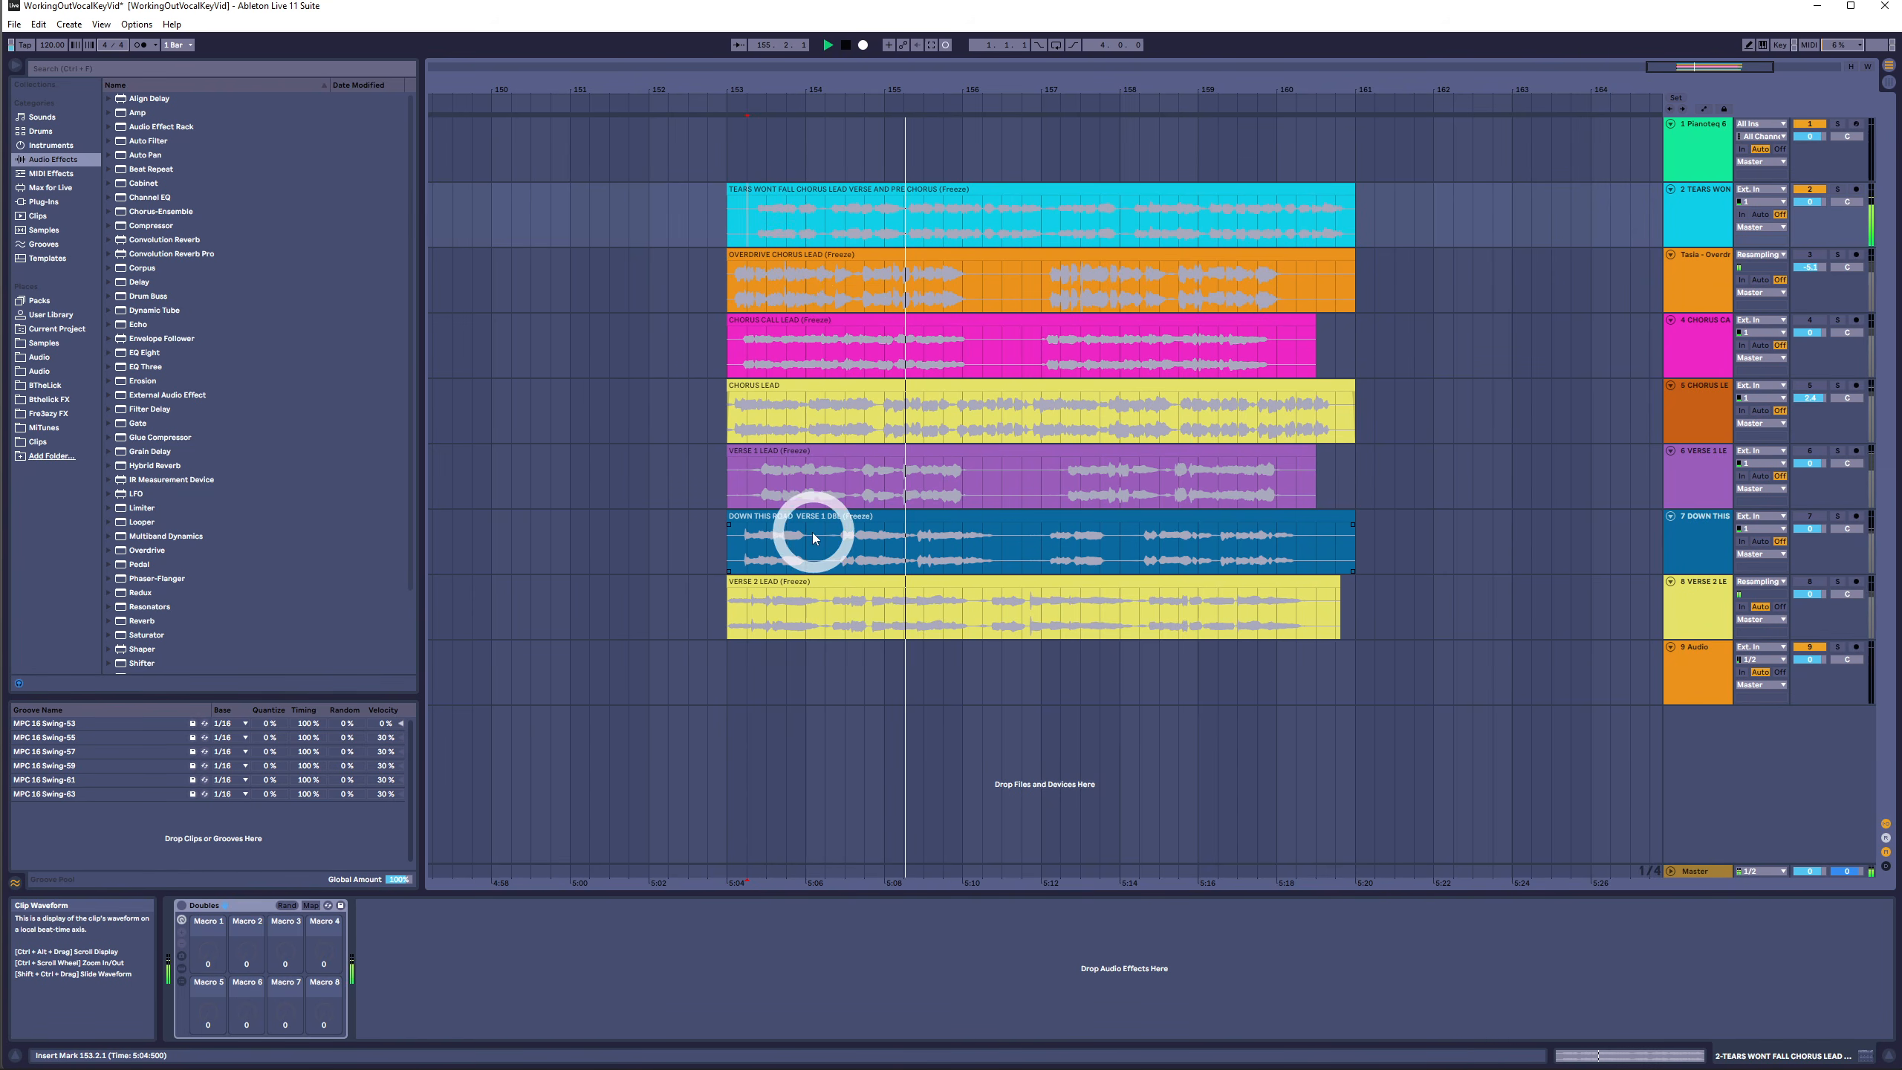
key("space")
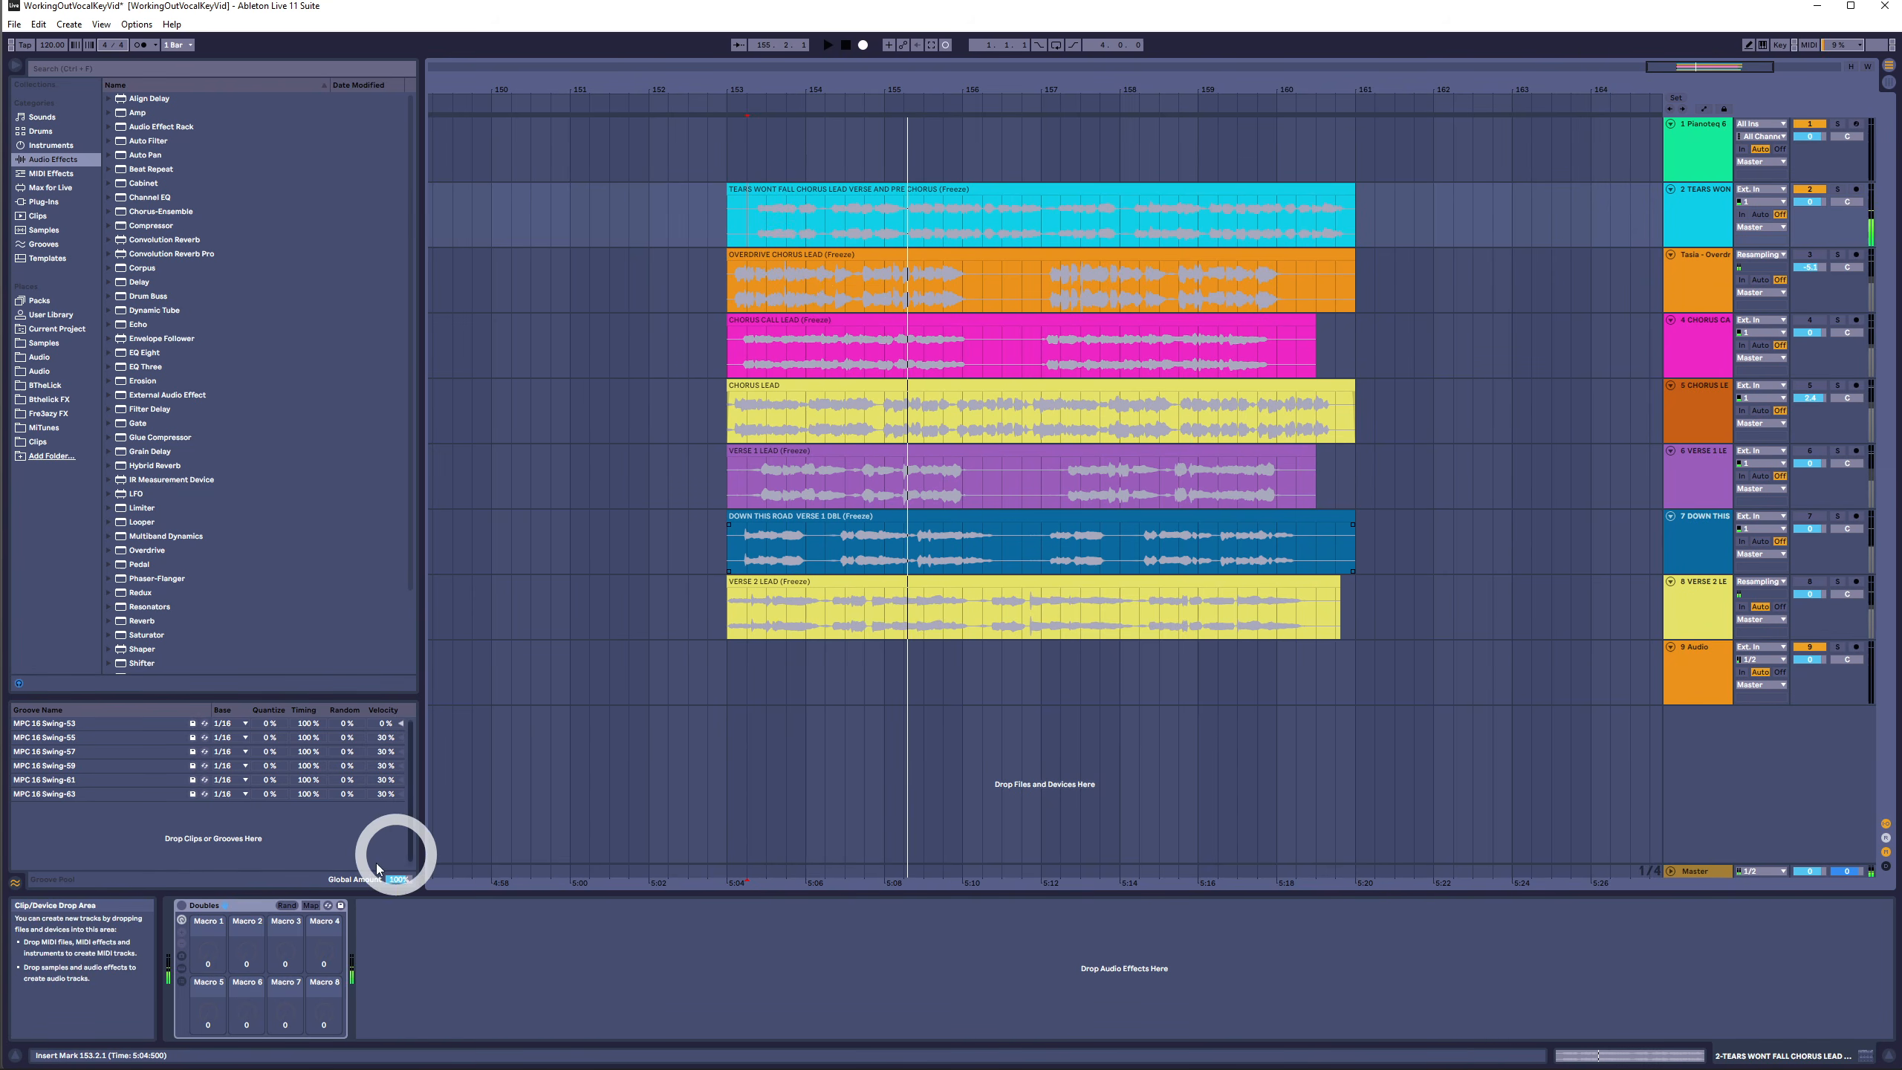
left_click(182, 907)
key("space")
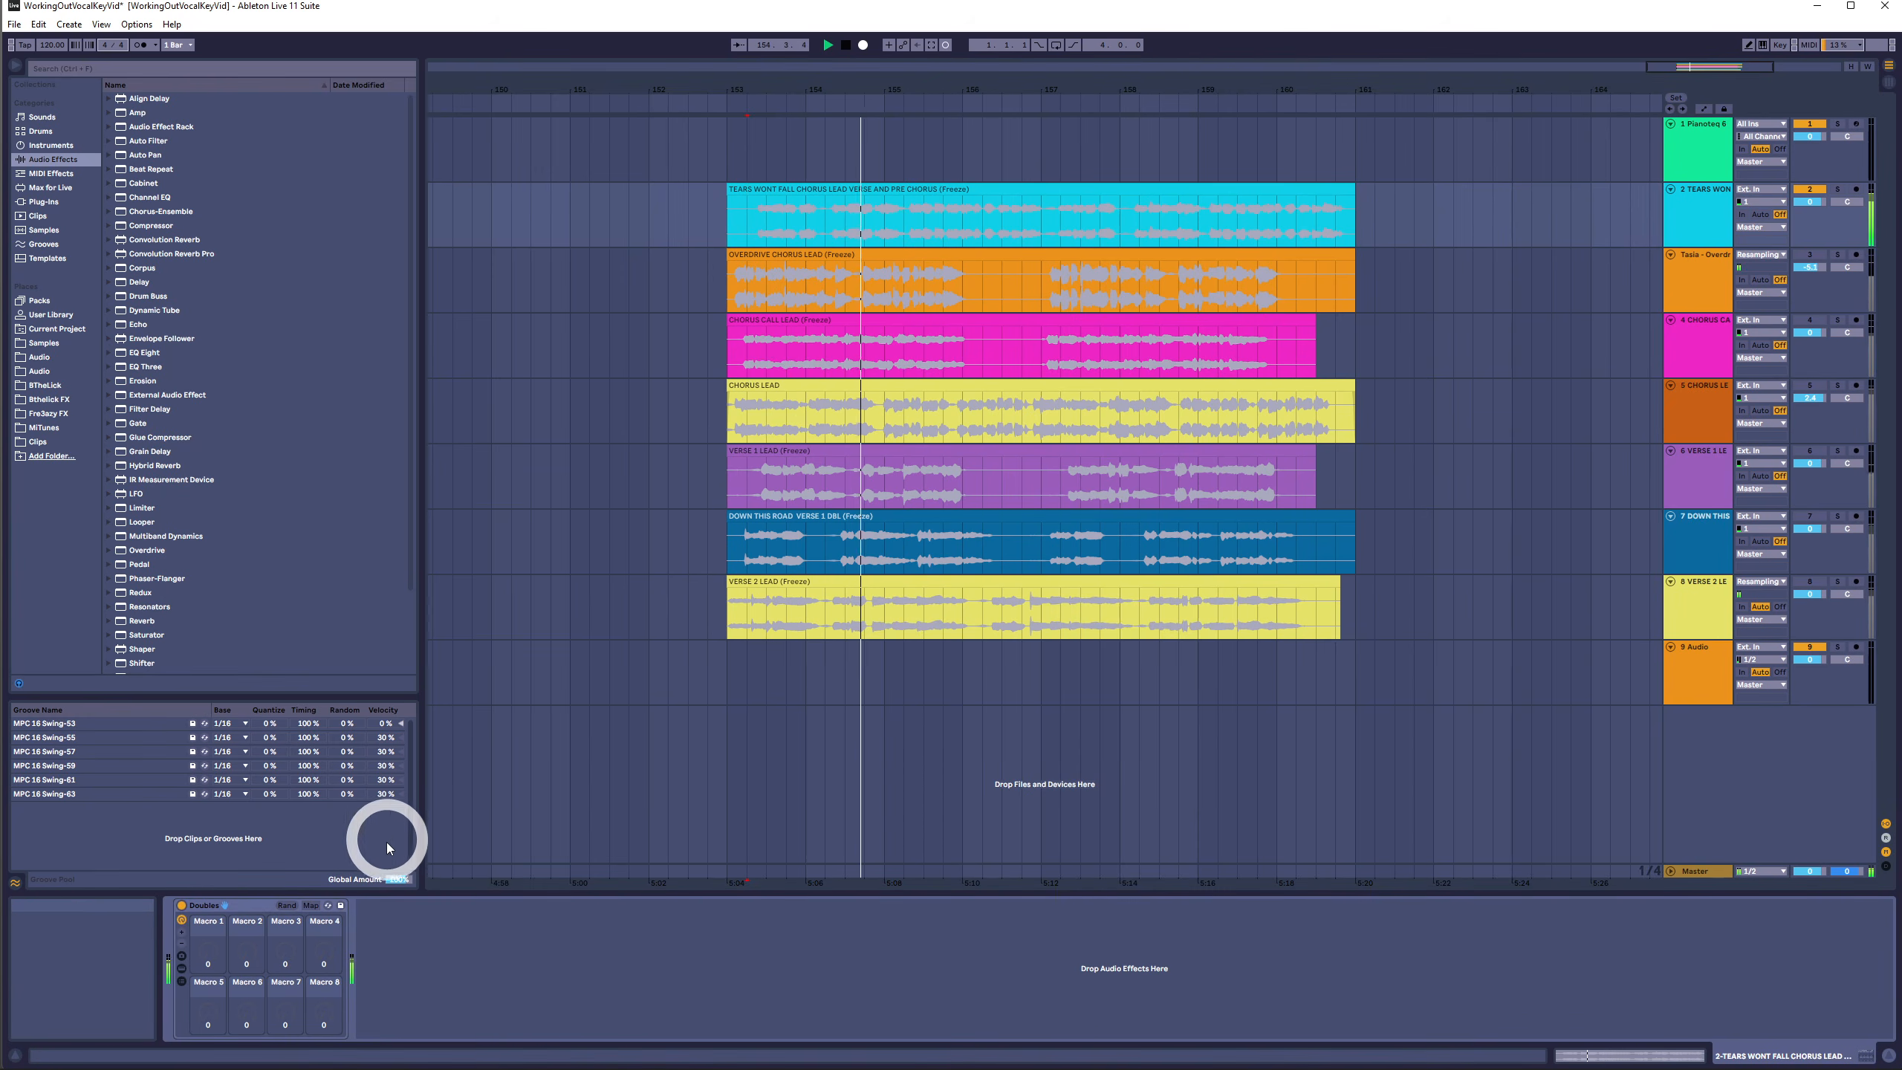
left_click(182, 905)
key("space")
key("space")
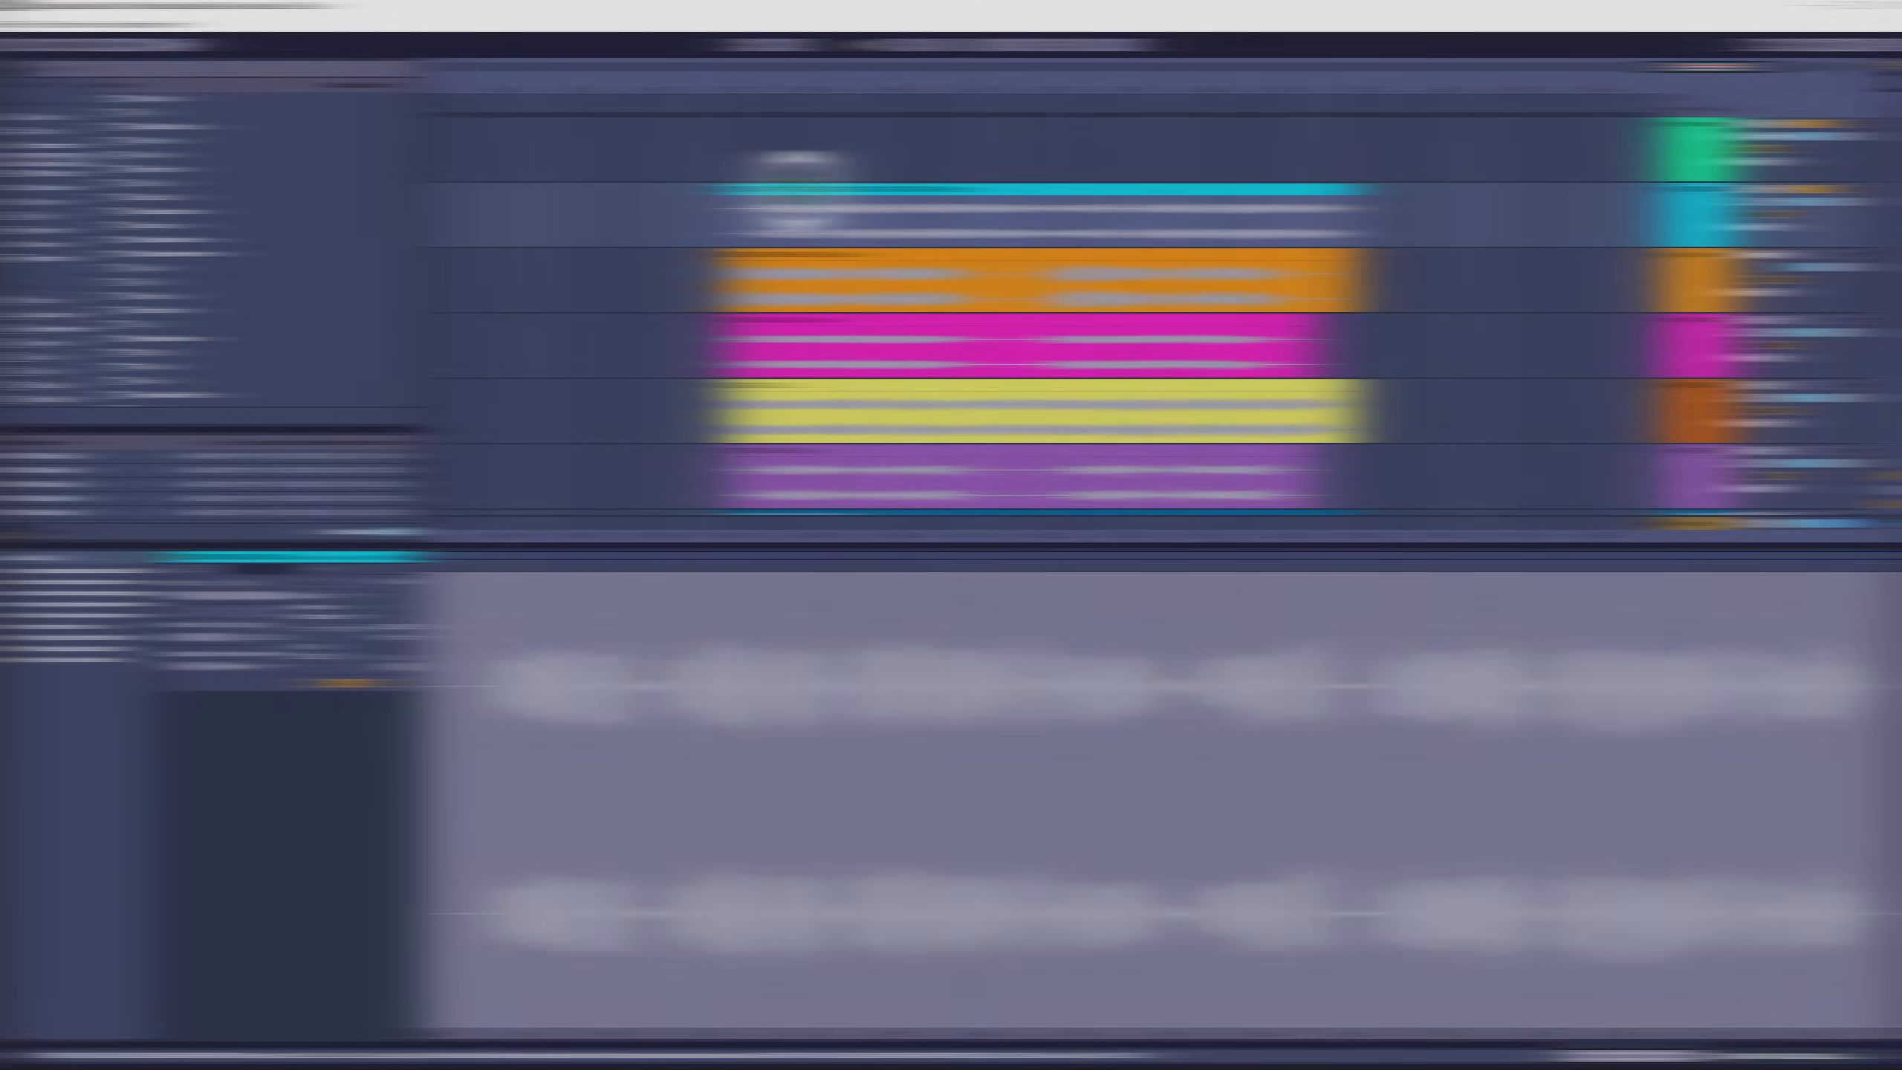
- Convert the TEARS WONT FALL CHORUS LEAD VERSE AND PRE CHORUS vocal clip into a MIDI clip on the Pianoteq track
left_click(798, 190)
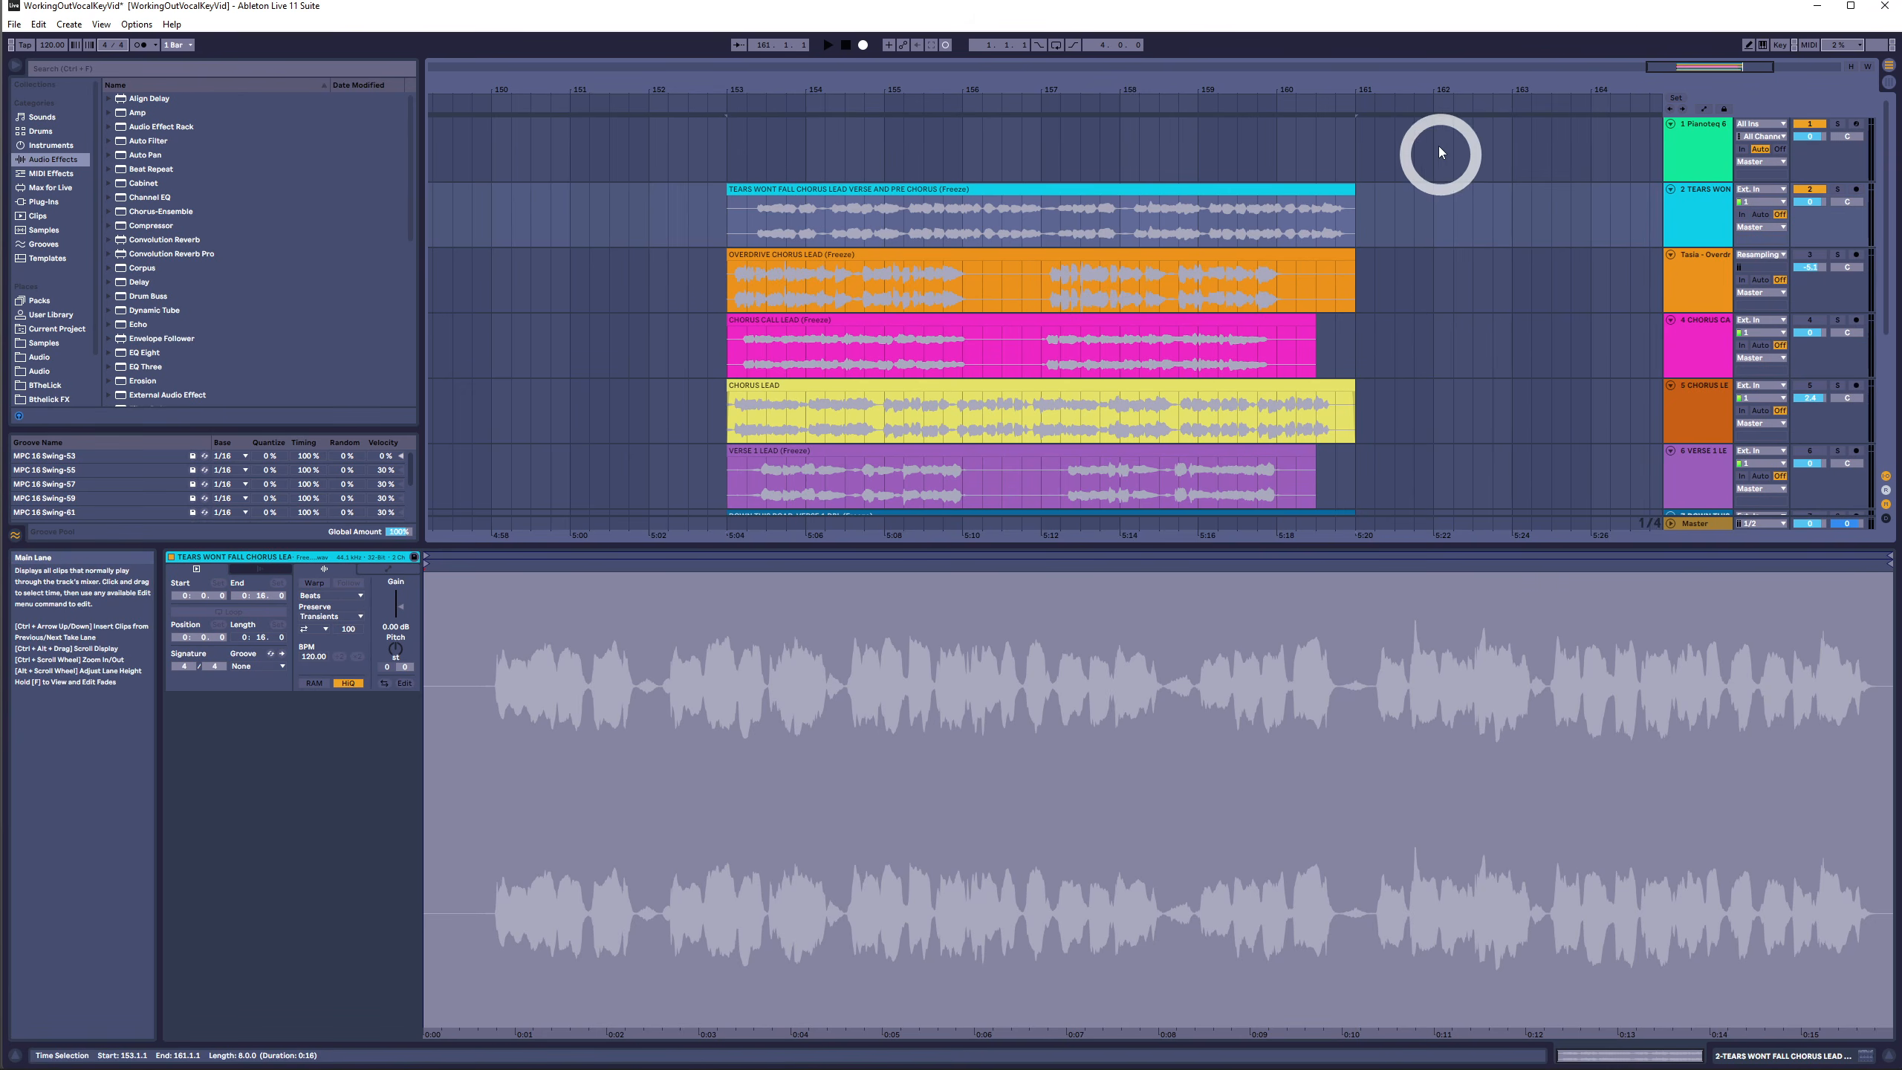
left_click_drag(1430, 89, 1209, 69)
scroll(1210, 460, "down", 3)
left_click(1210, 461, "shift")
scroll(1175, 405, "up", 3)
left_click(943, 220)
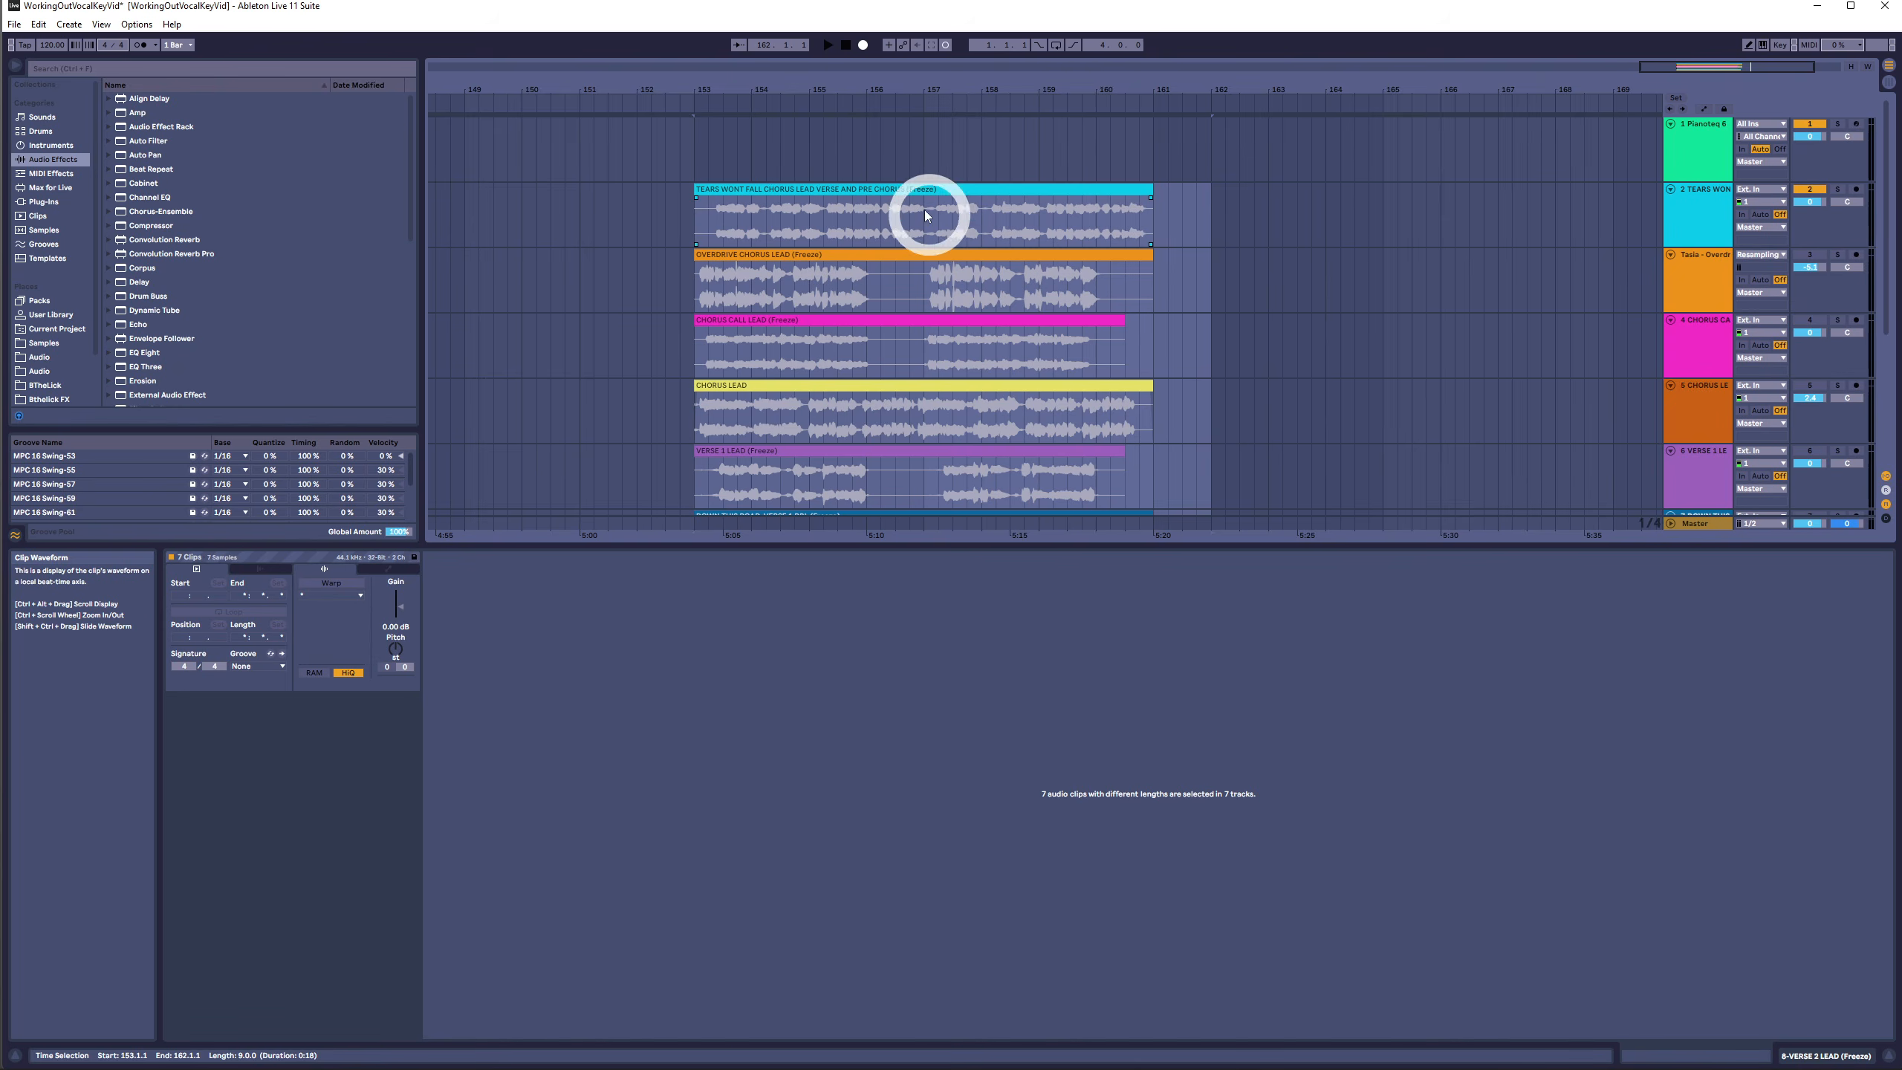
left_click(842, 188)
scroll(1228, 450, "down", 2)
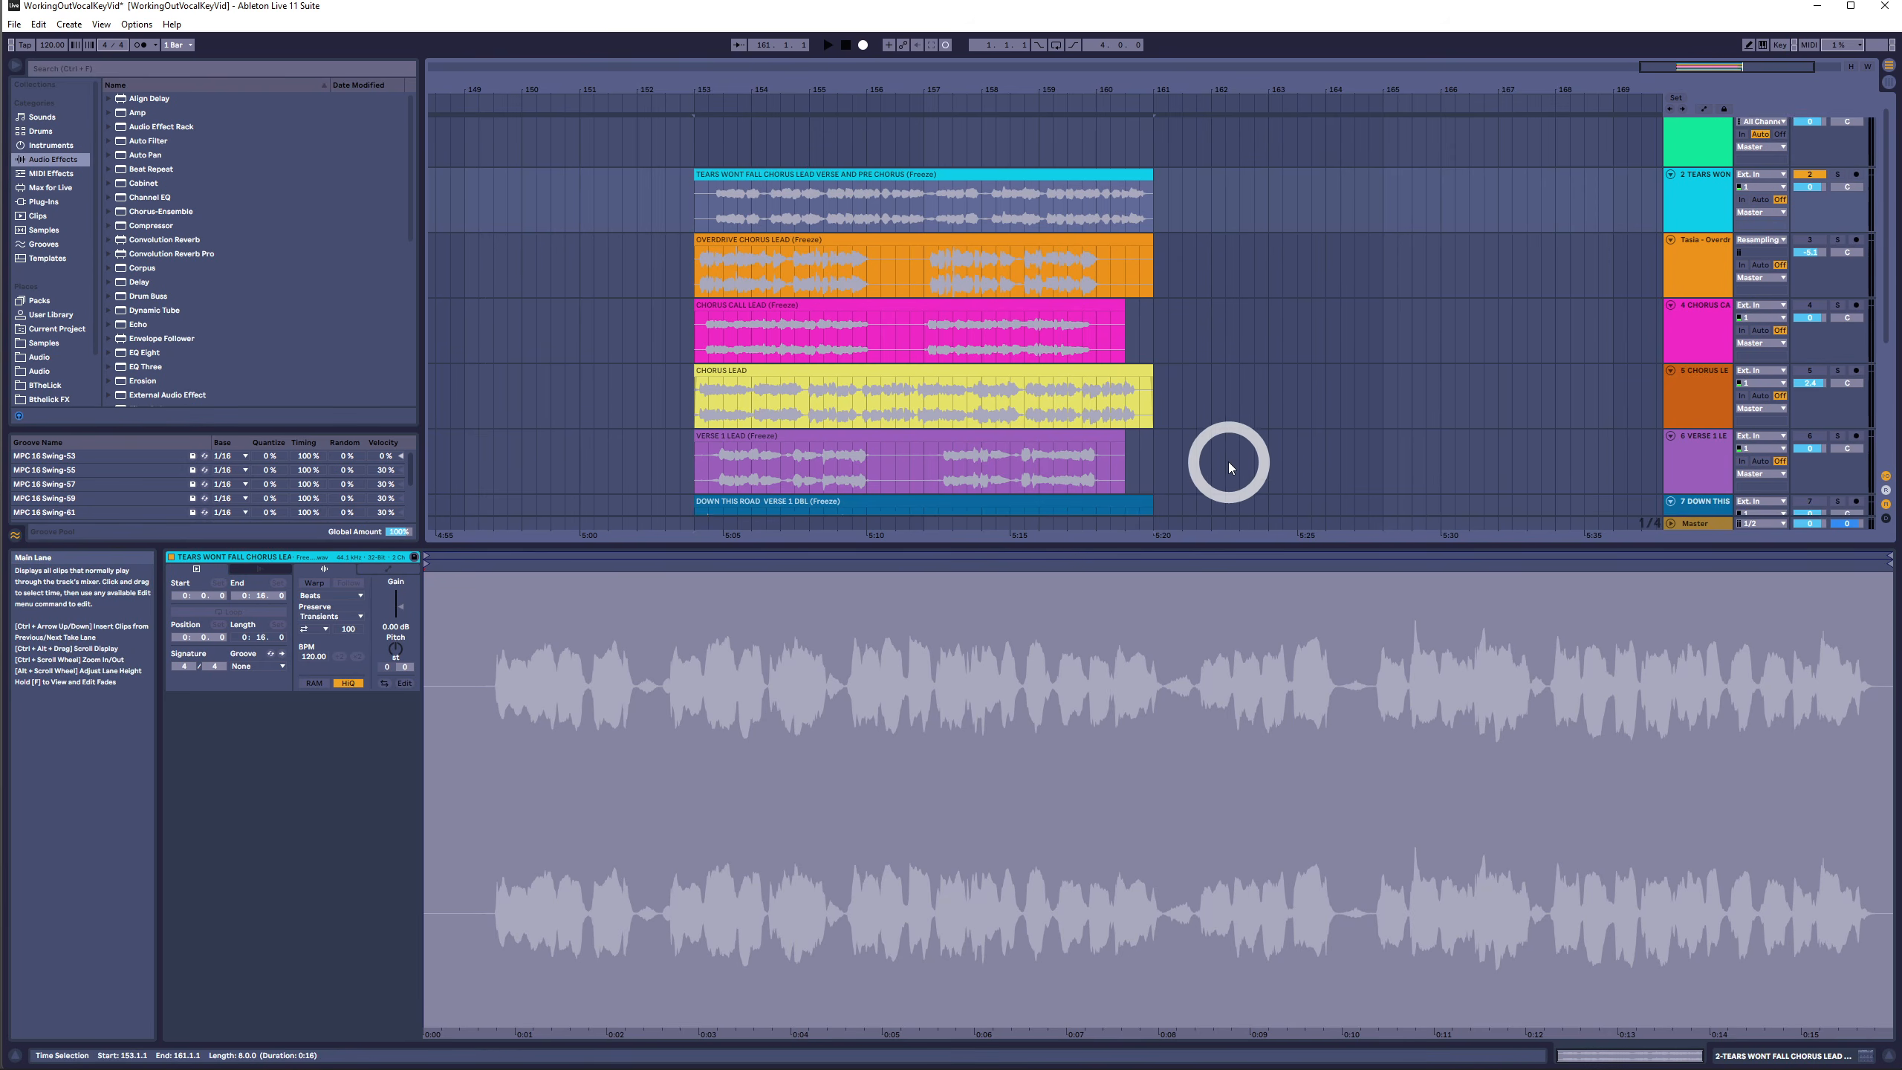
left_click(1214, 442, "shift")
scroll(1205, 434, "up", 1)
scroll(1202, 434, "up", 1)
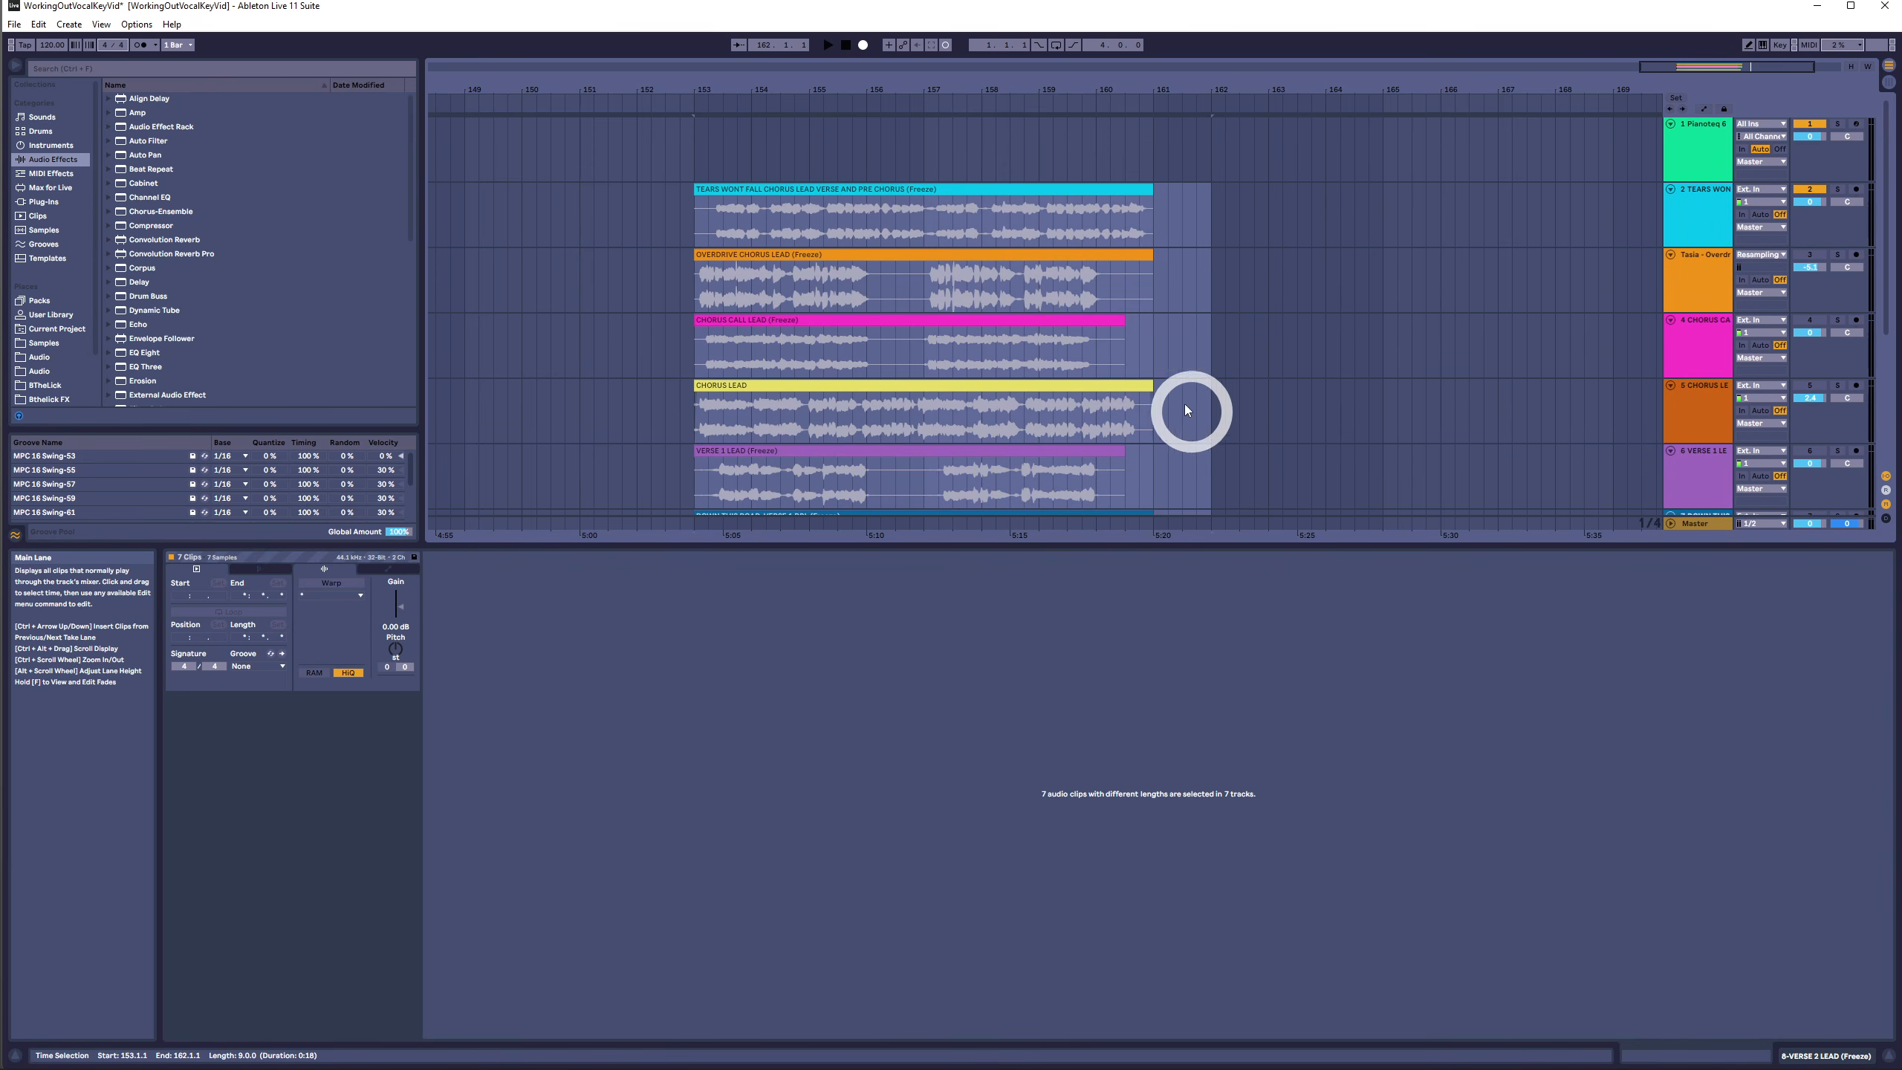
left_click(833, 187)
left_click_drag(833, 187, 839, 158)
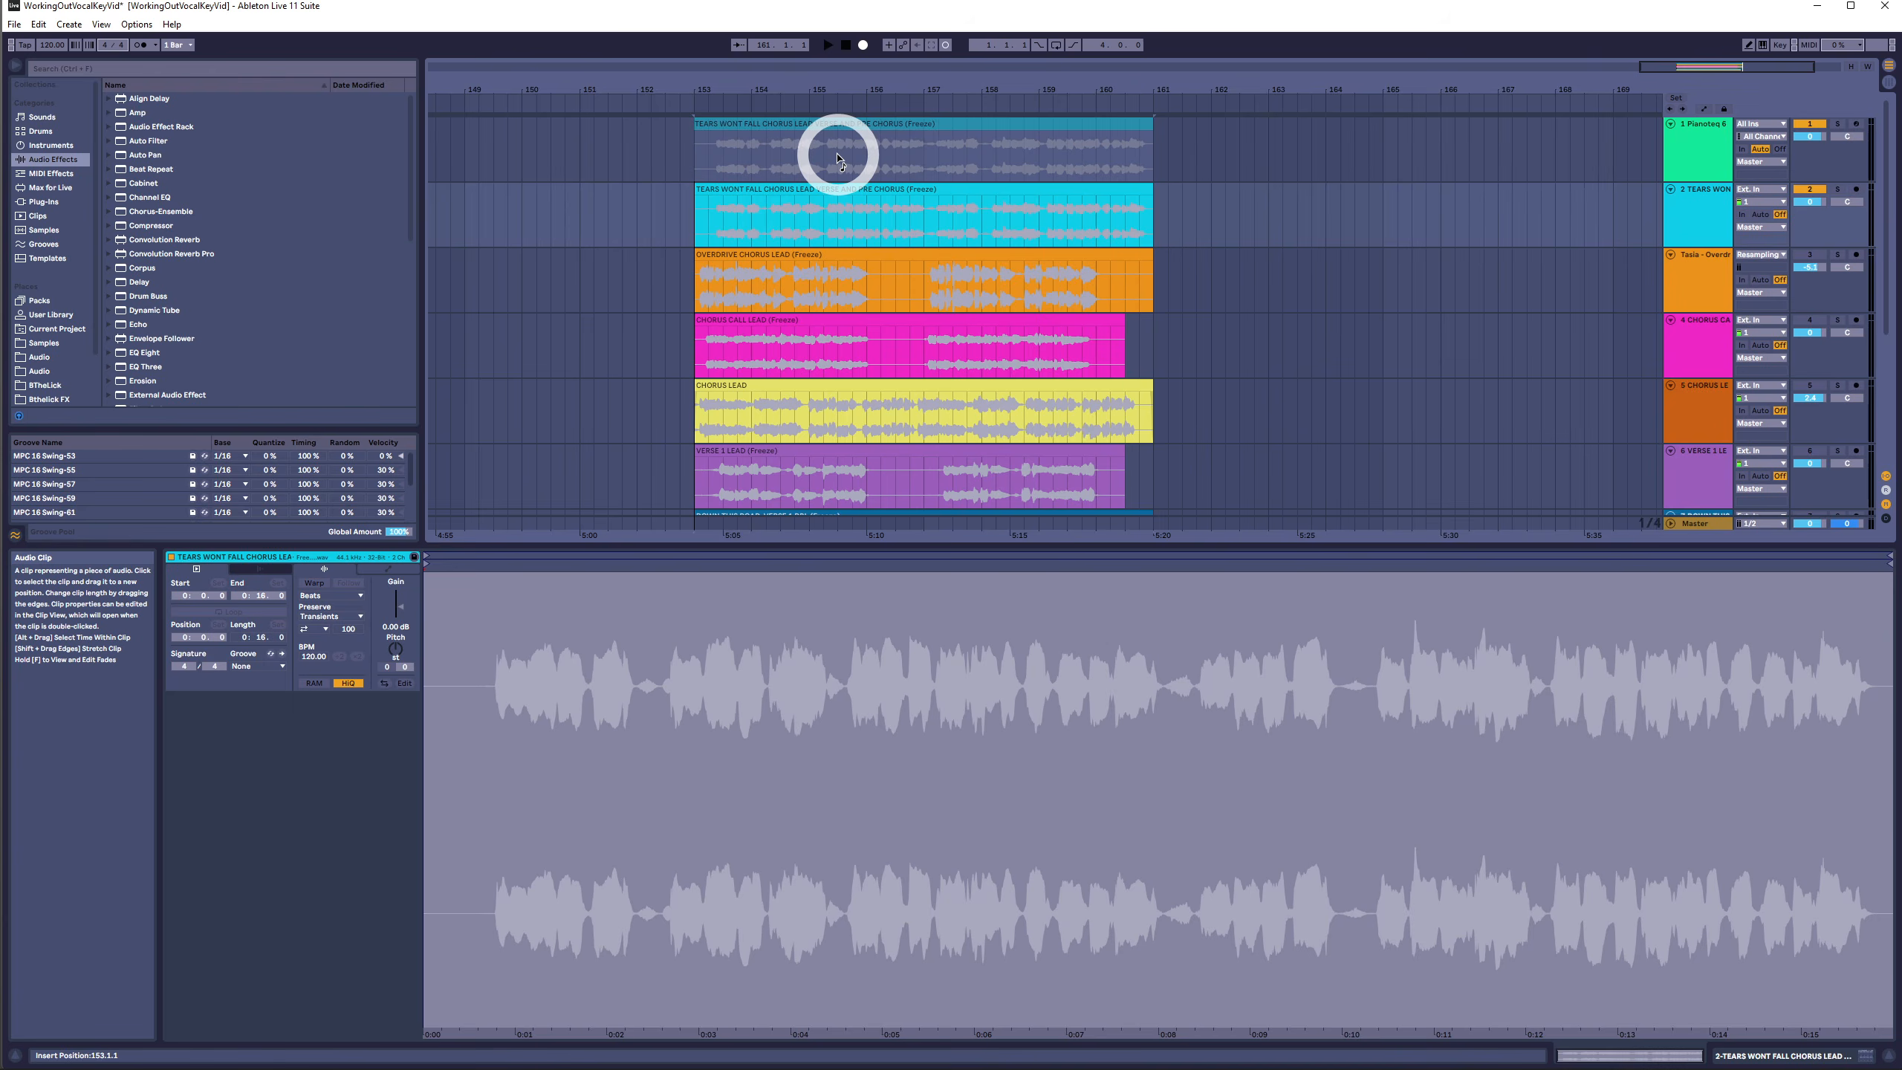
left_click_drag(838, 157, 838, 154)
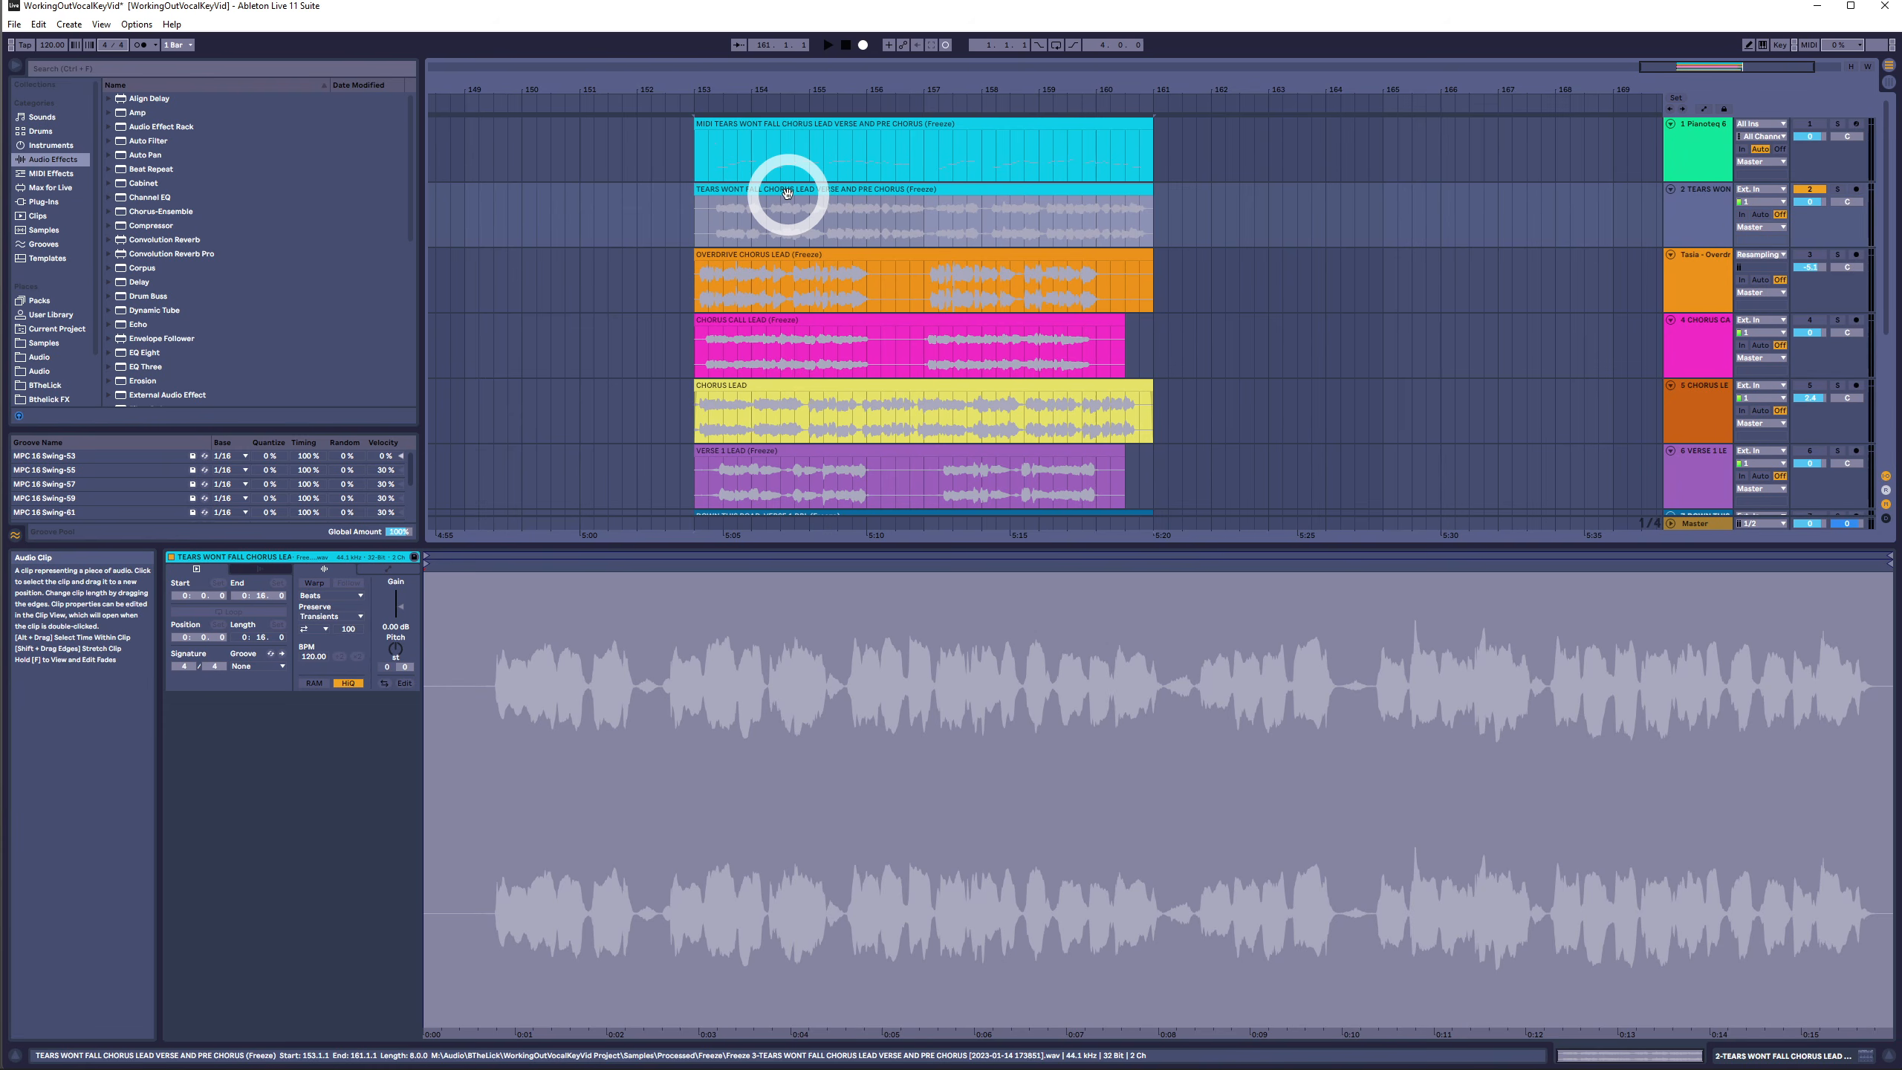
- Select the original TEARS WONT FALL vocal clip and play it back
left_click(786, 193)
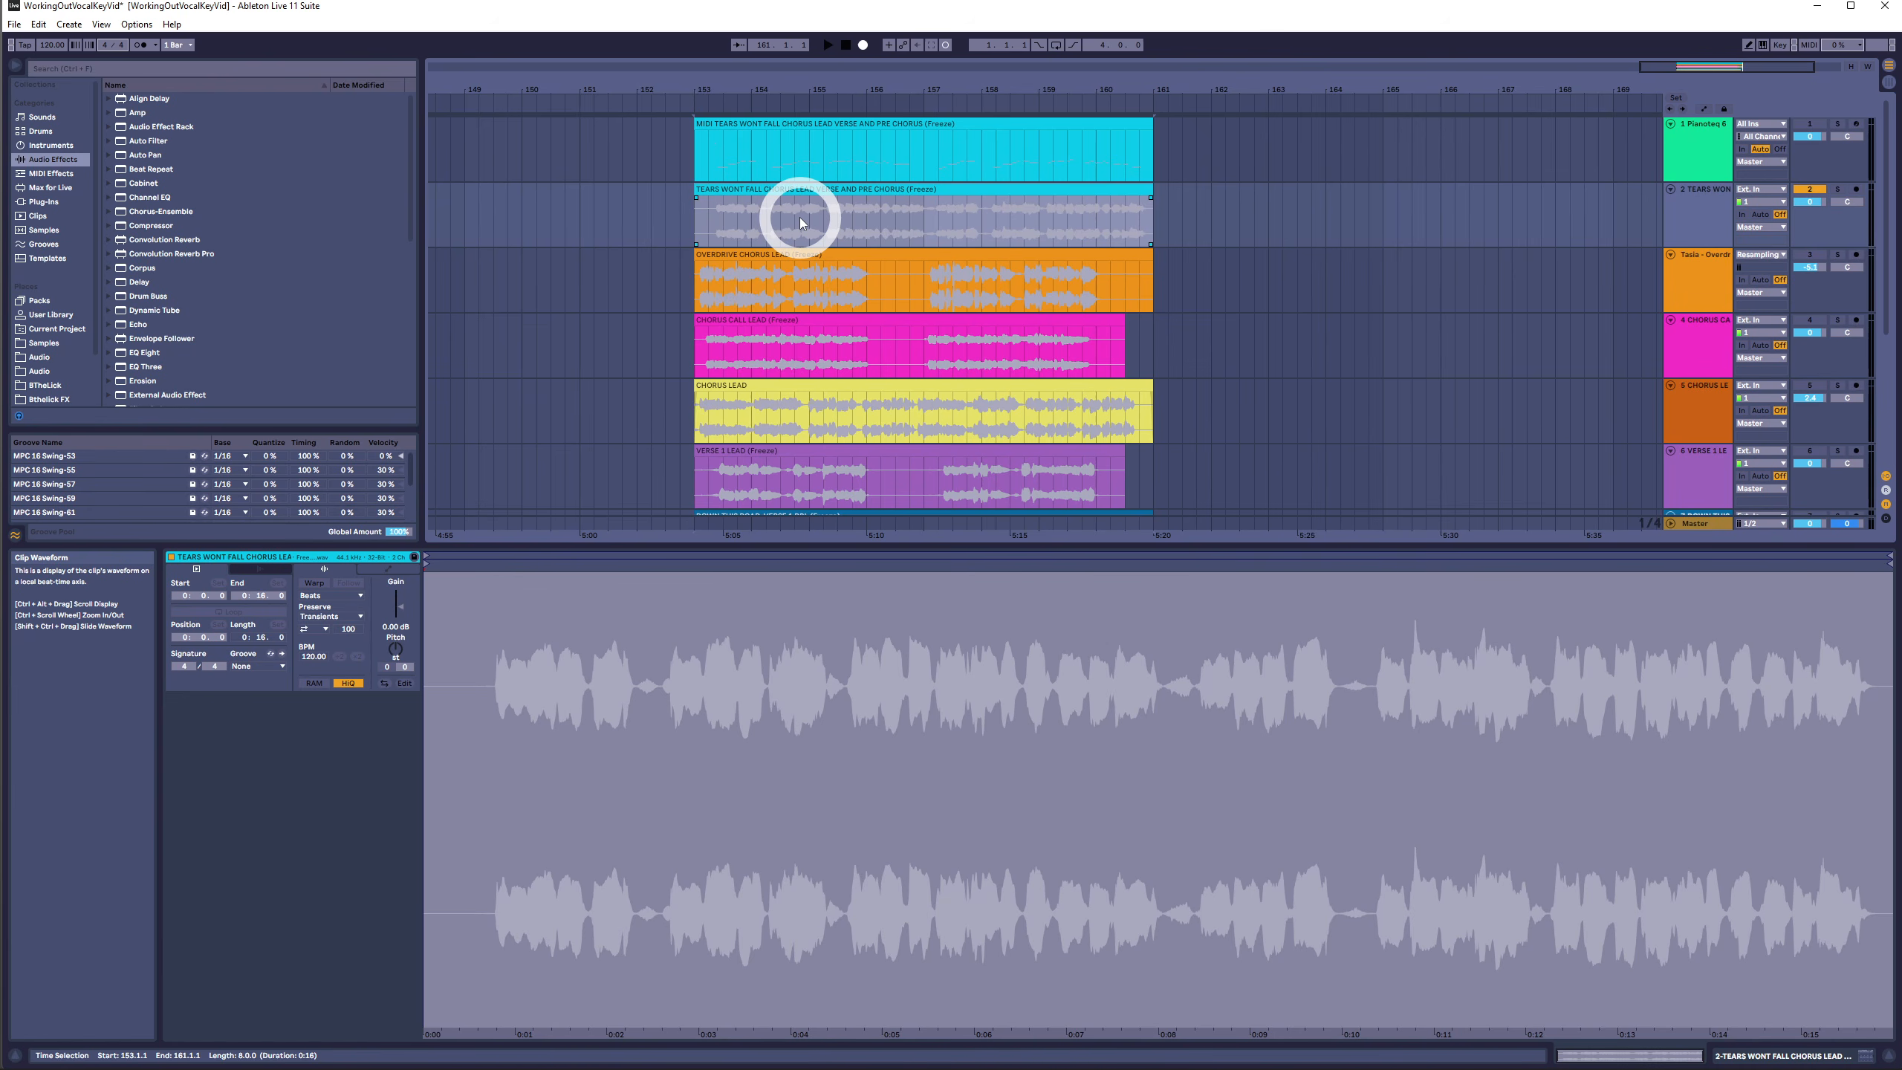
left_click(906, 218)
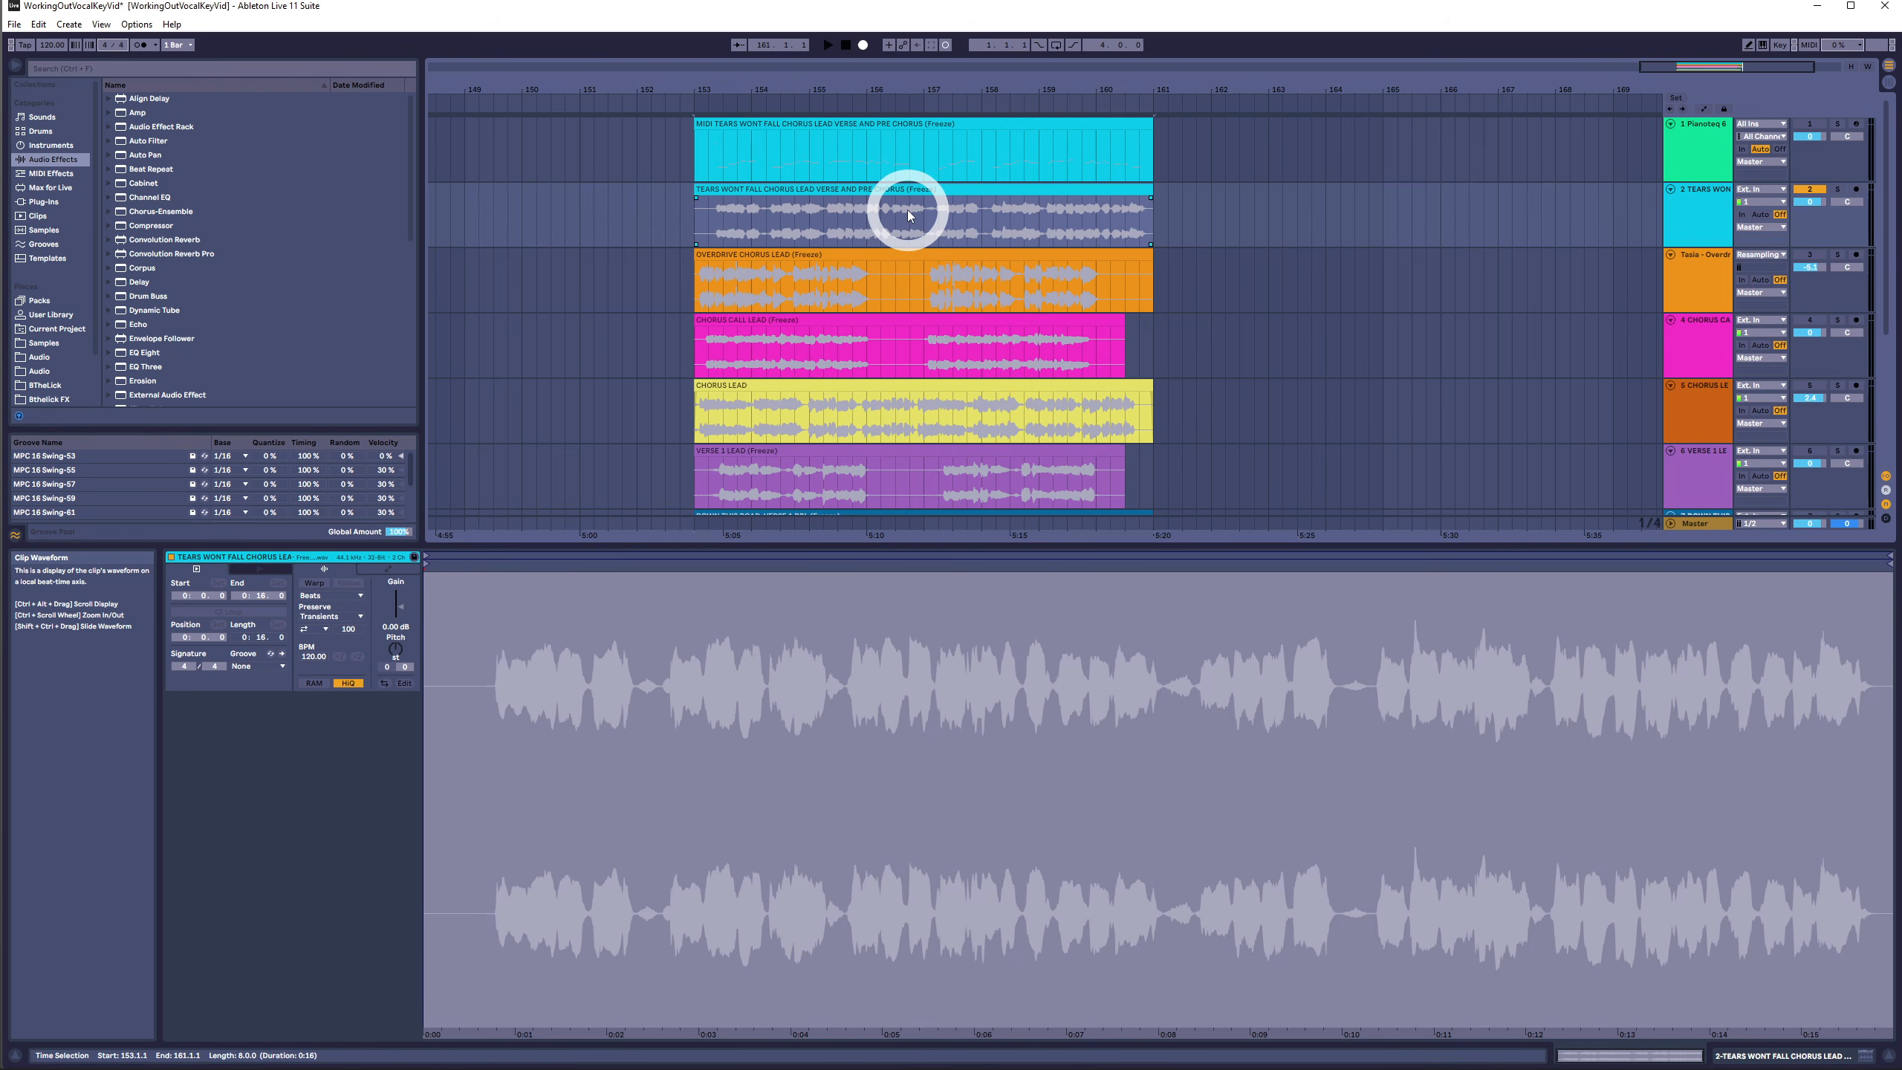
left_click(915, 186)
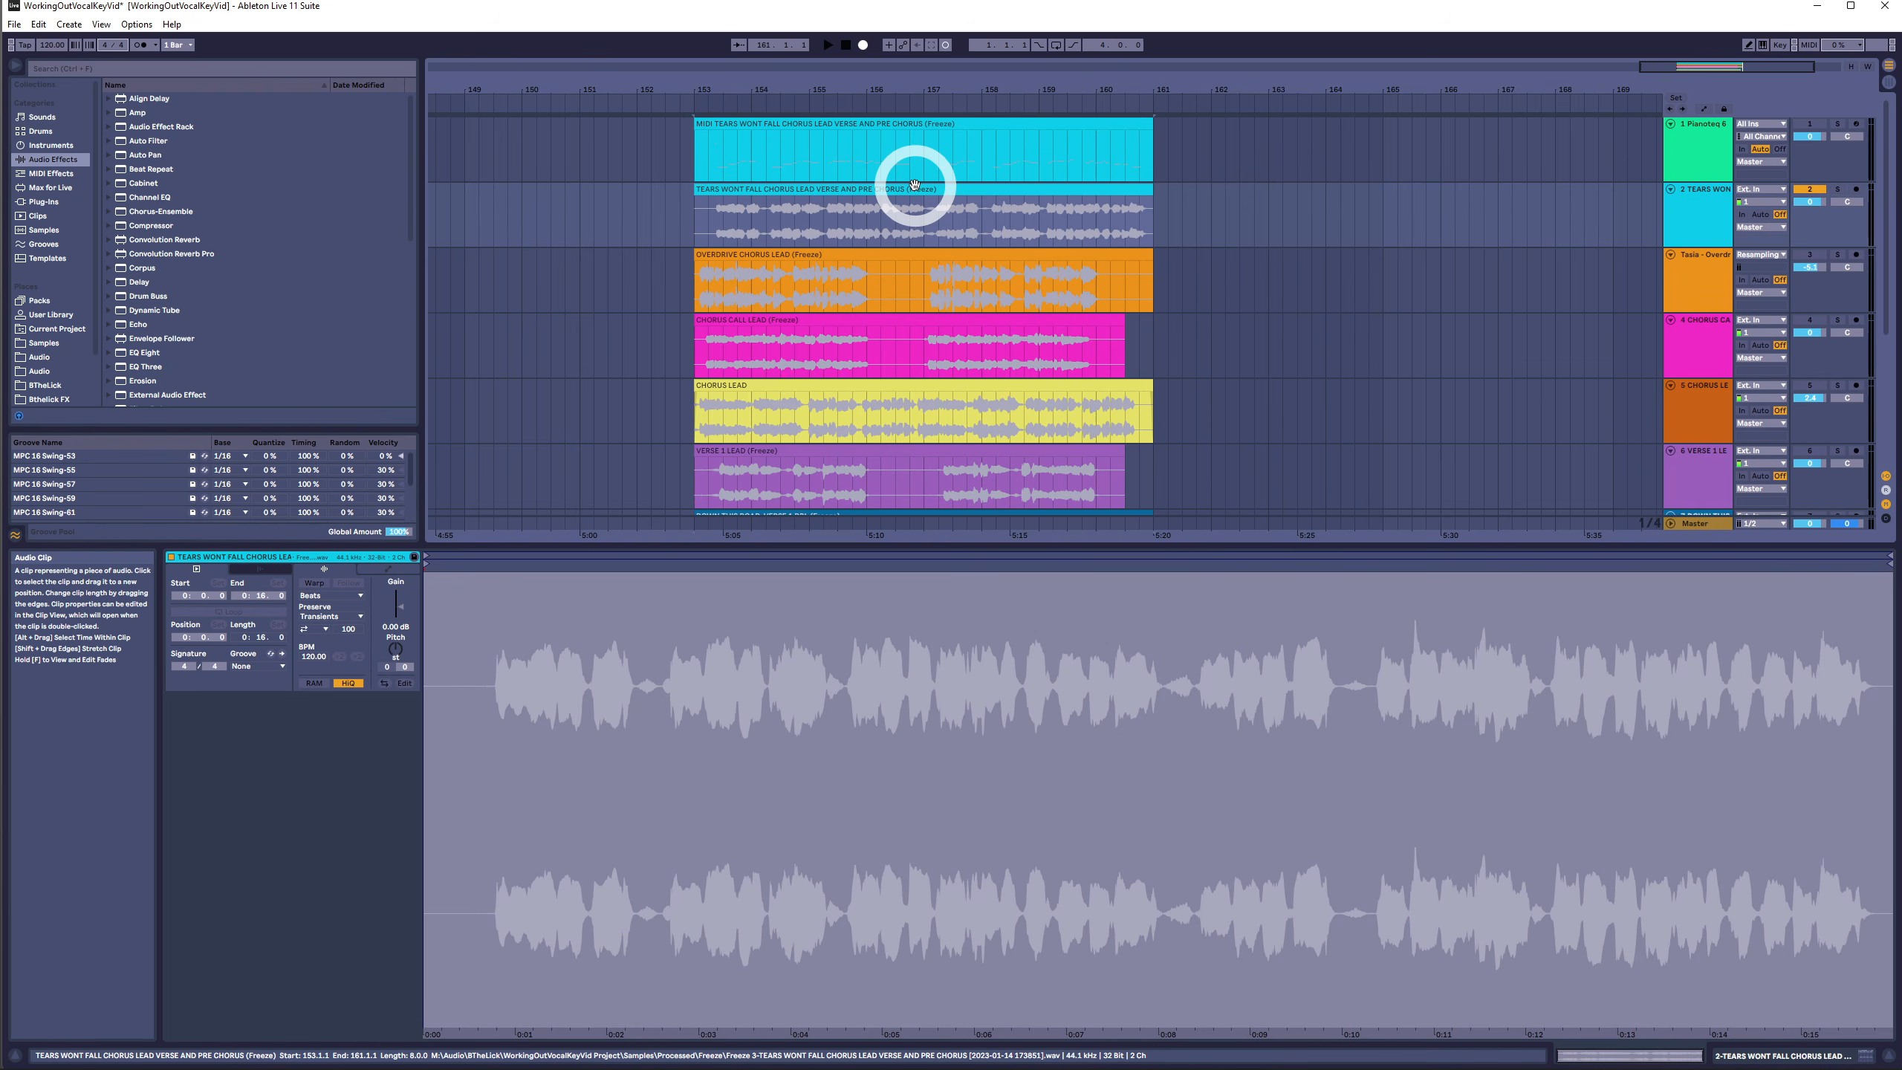
left_click(916, 186)
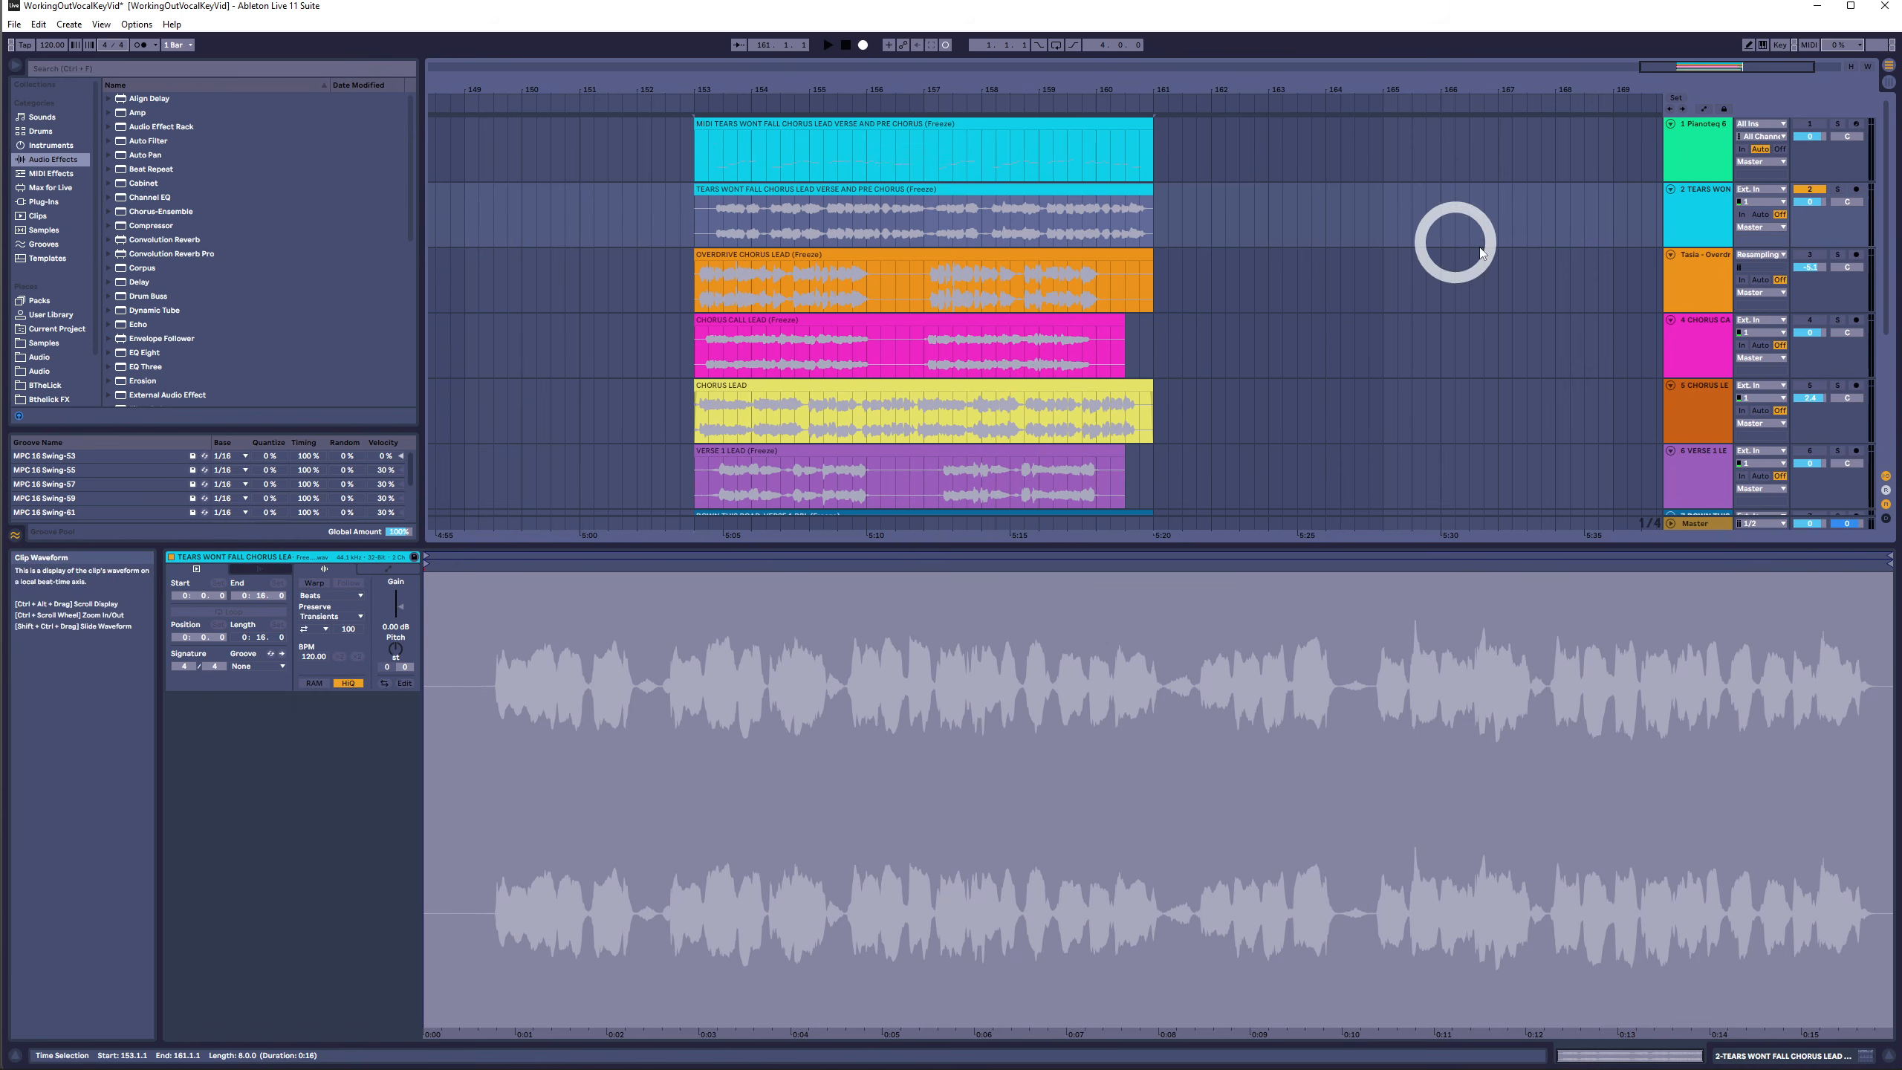
key("space")
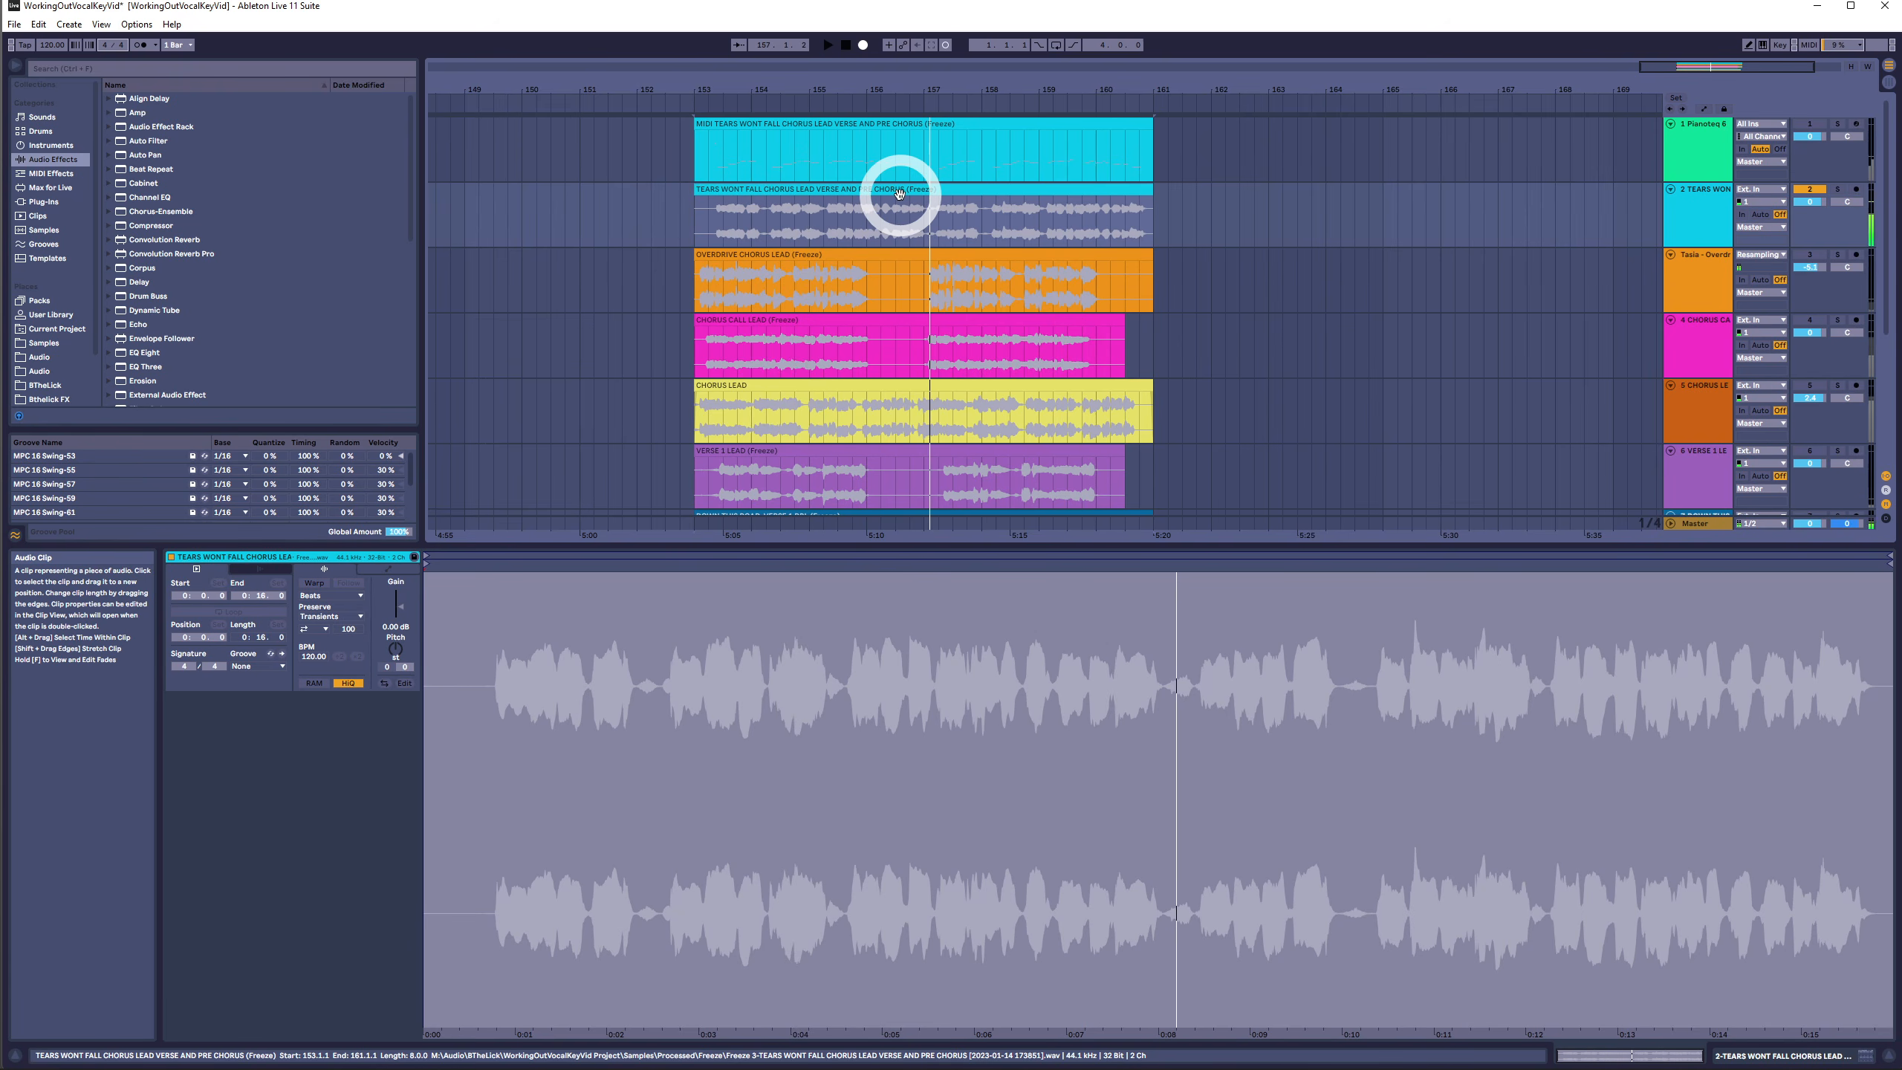
key("space")
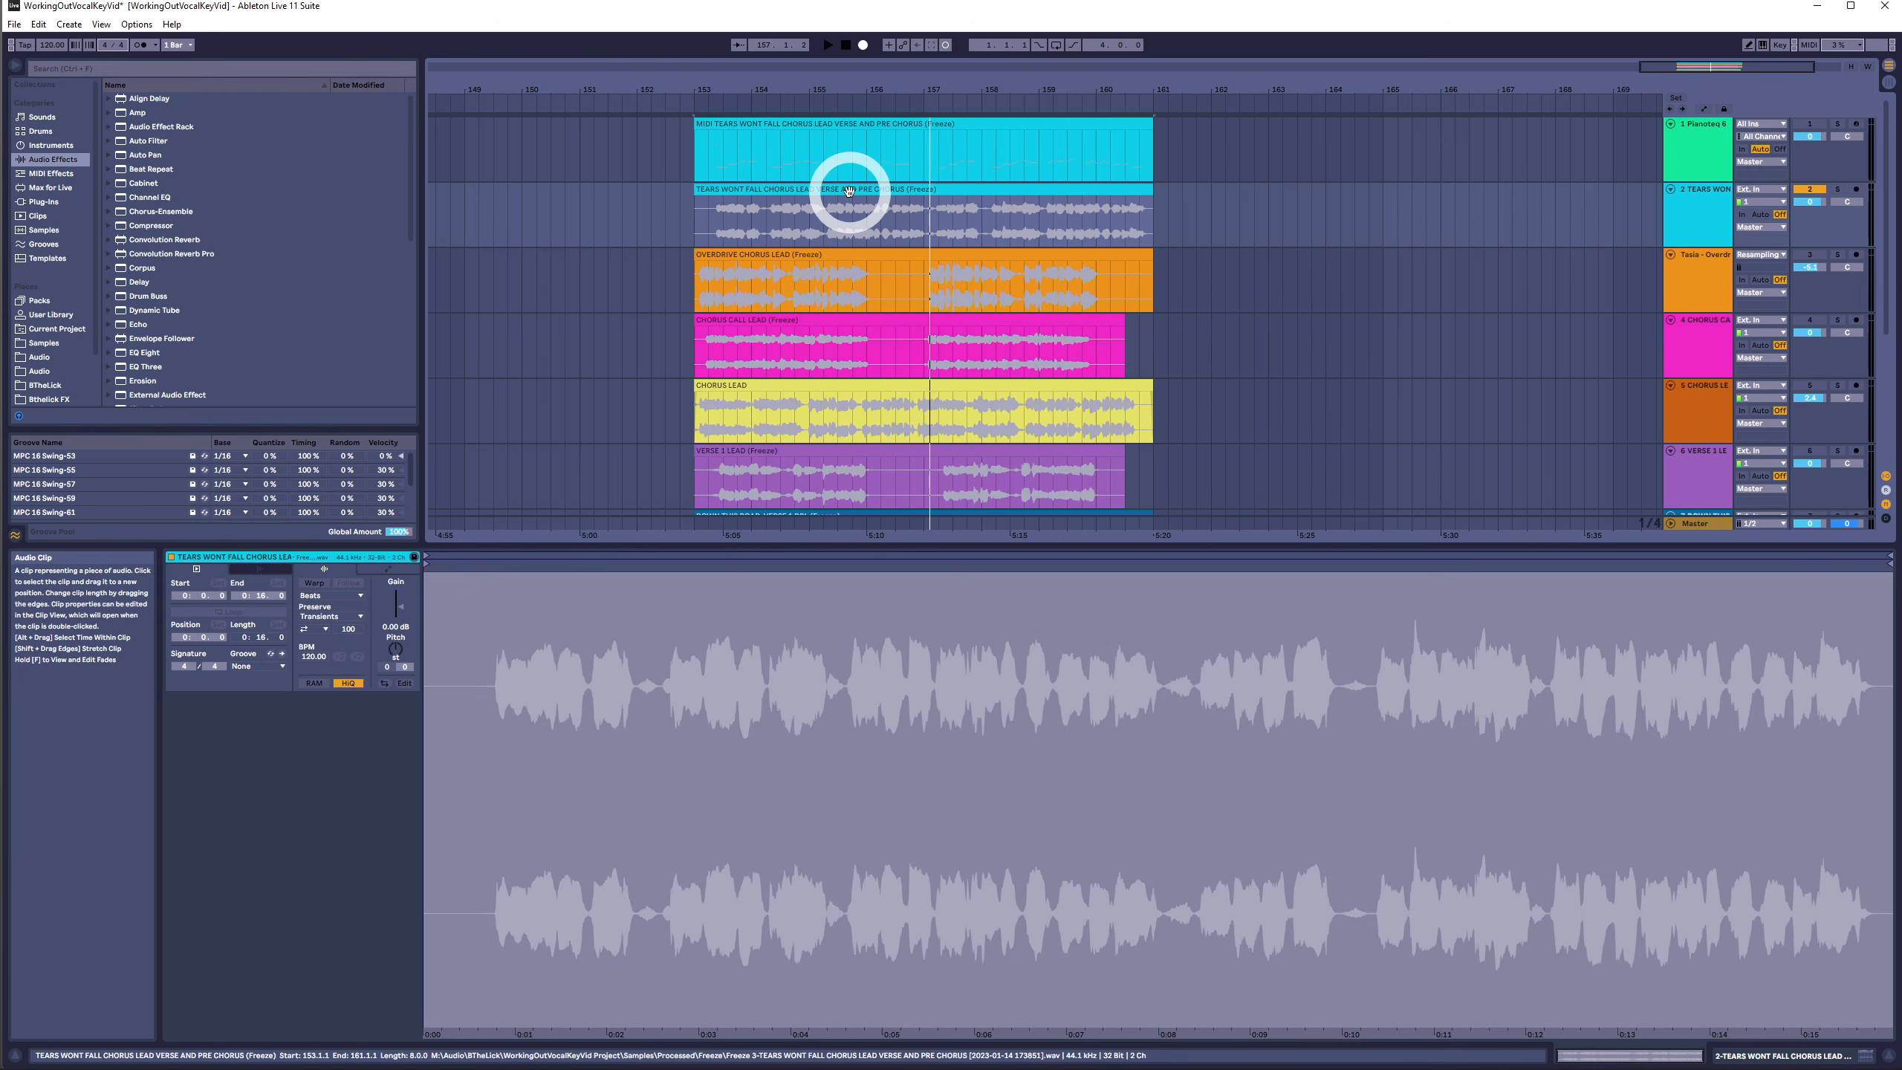
- Zoom into the arrangement and audition the original vocal clip from several positions
left_click(748, 235)
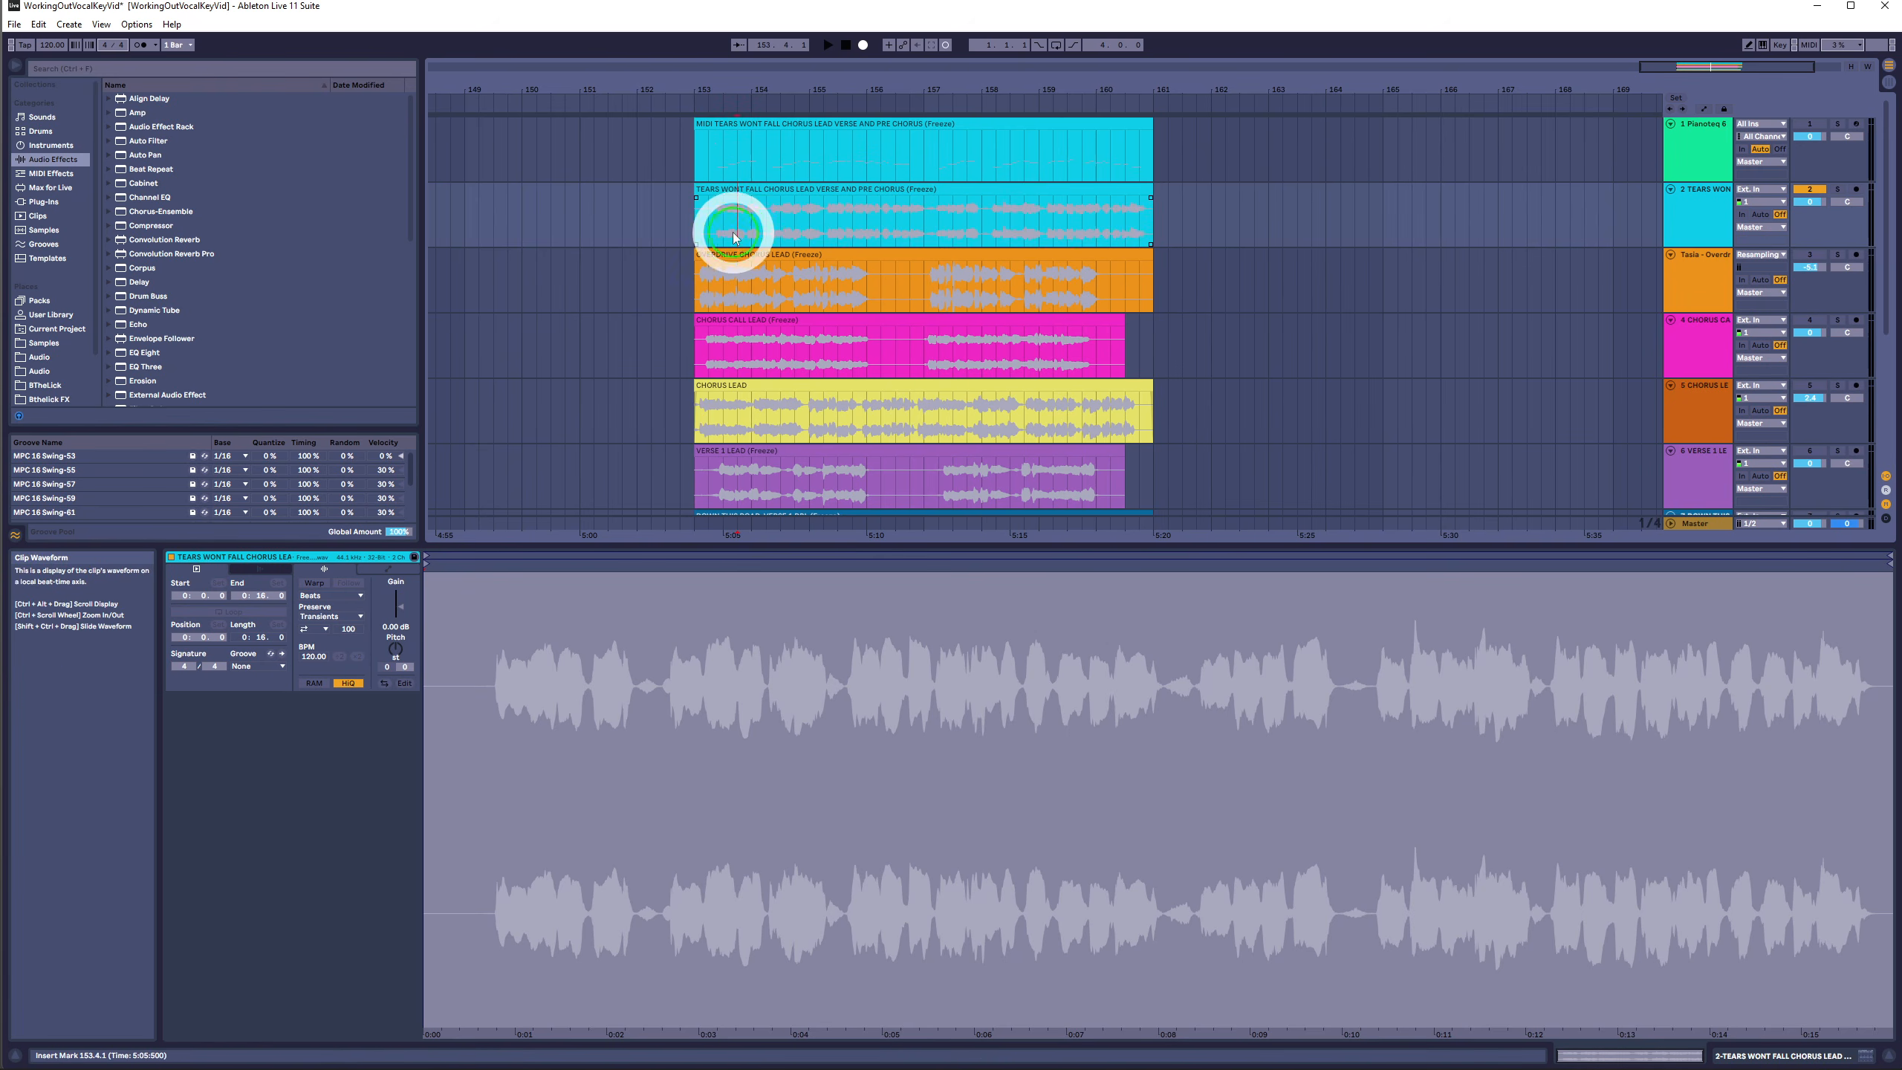
double_click(766, 84)
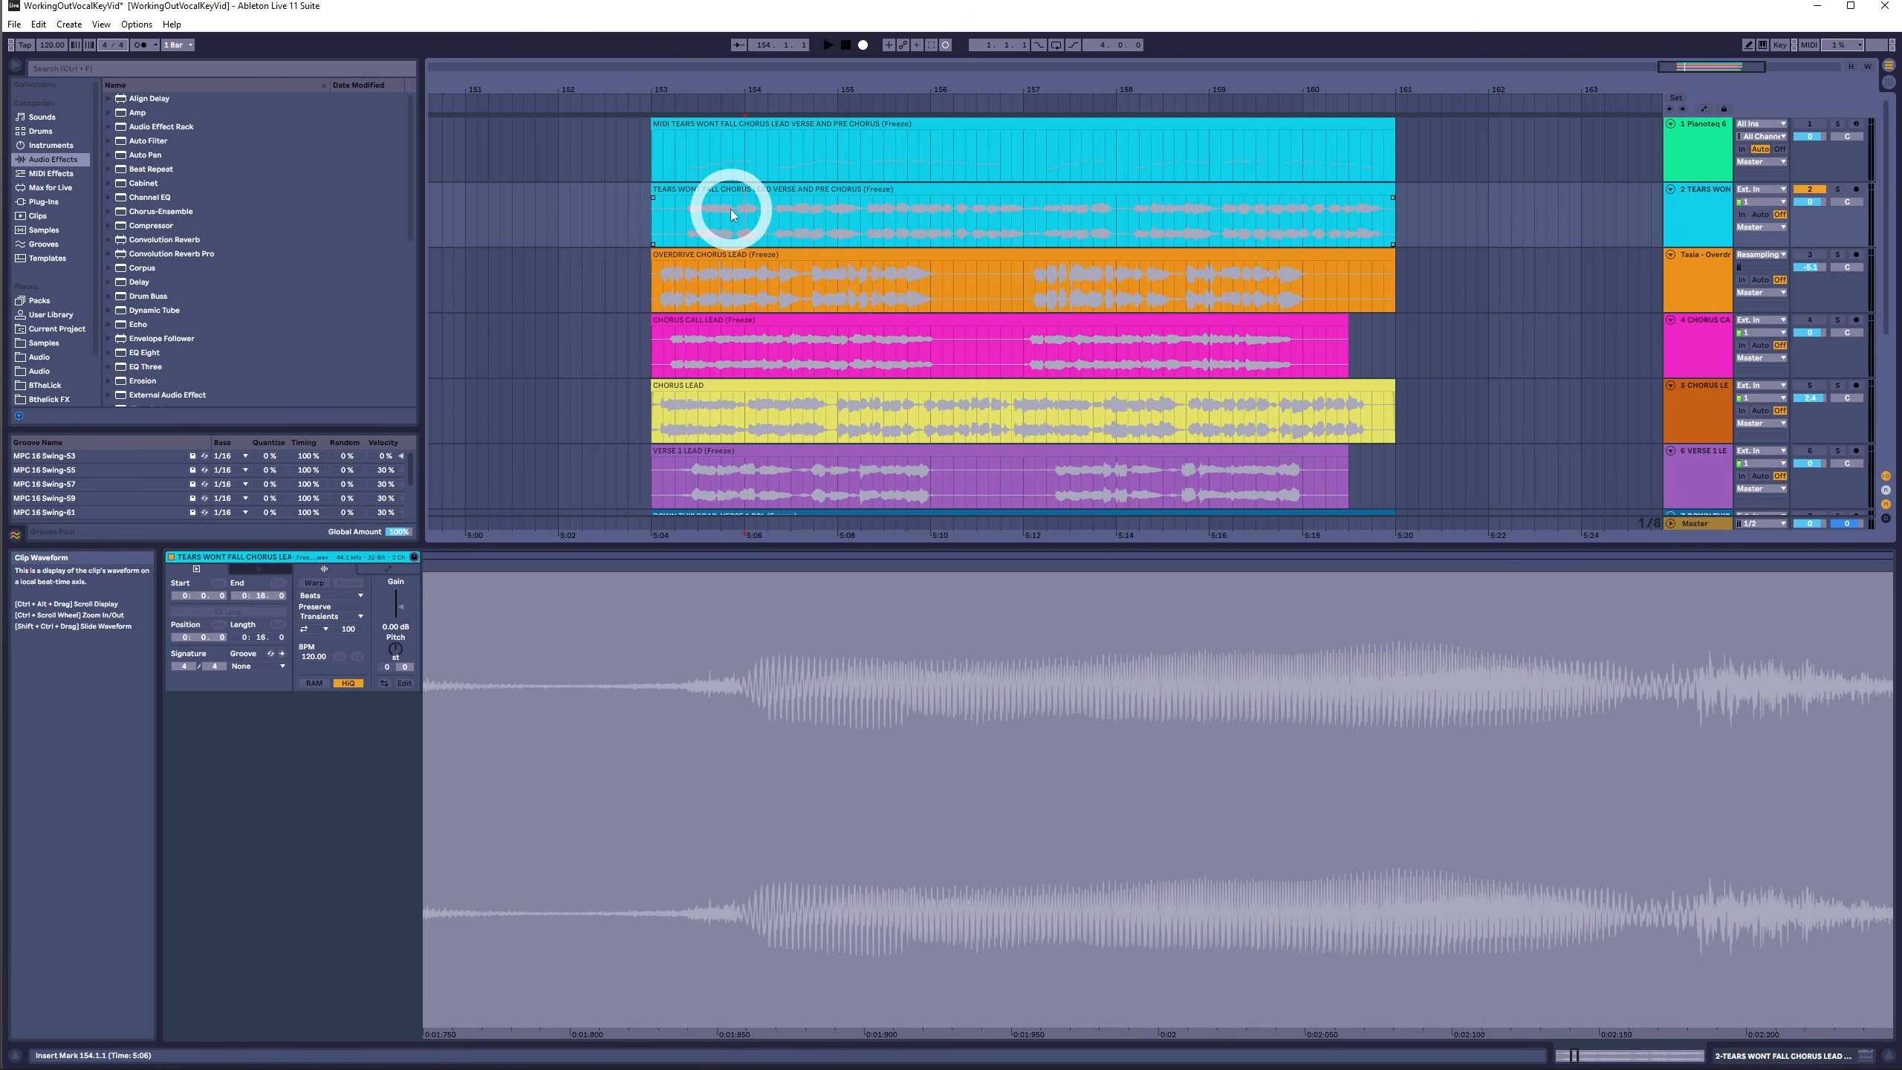
left_click(662, 224)
left_click(689, 222)
key("space")
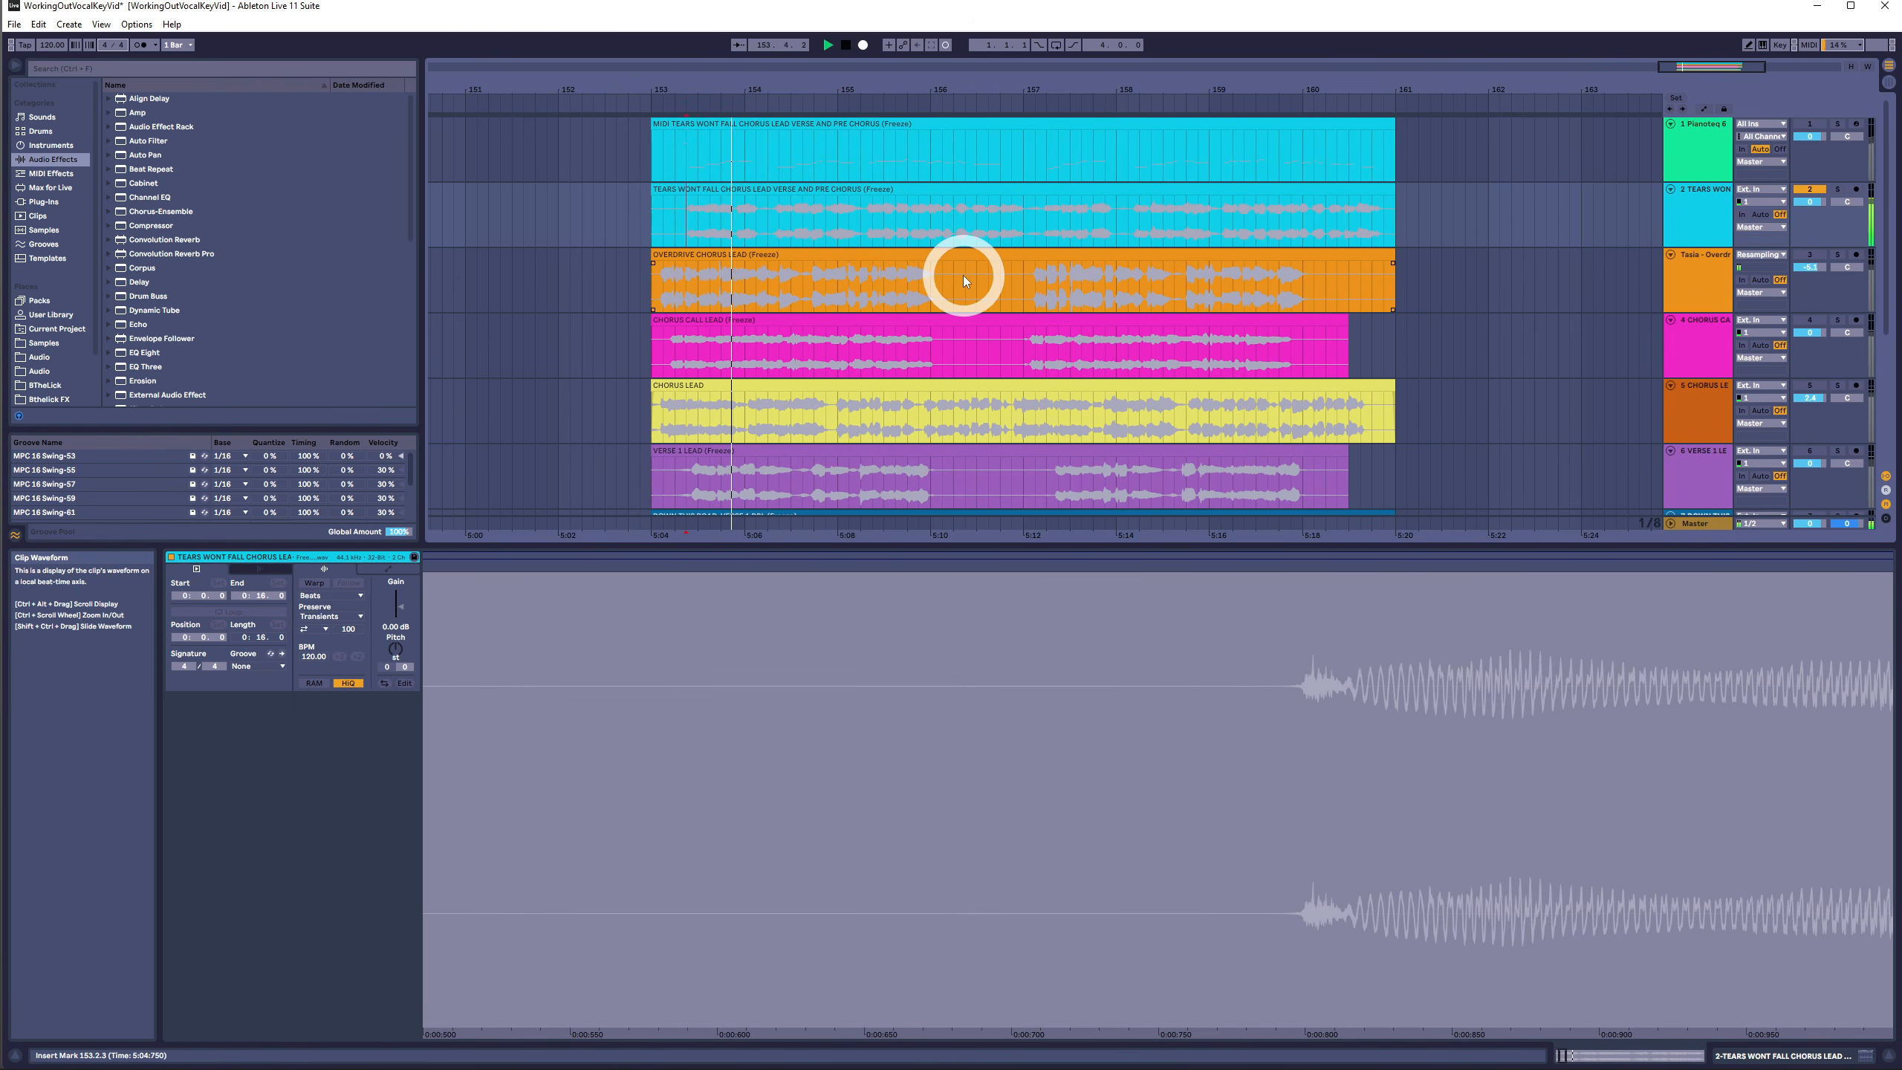
left_click(889, 241)
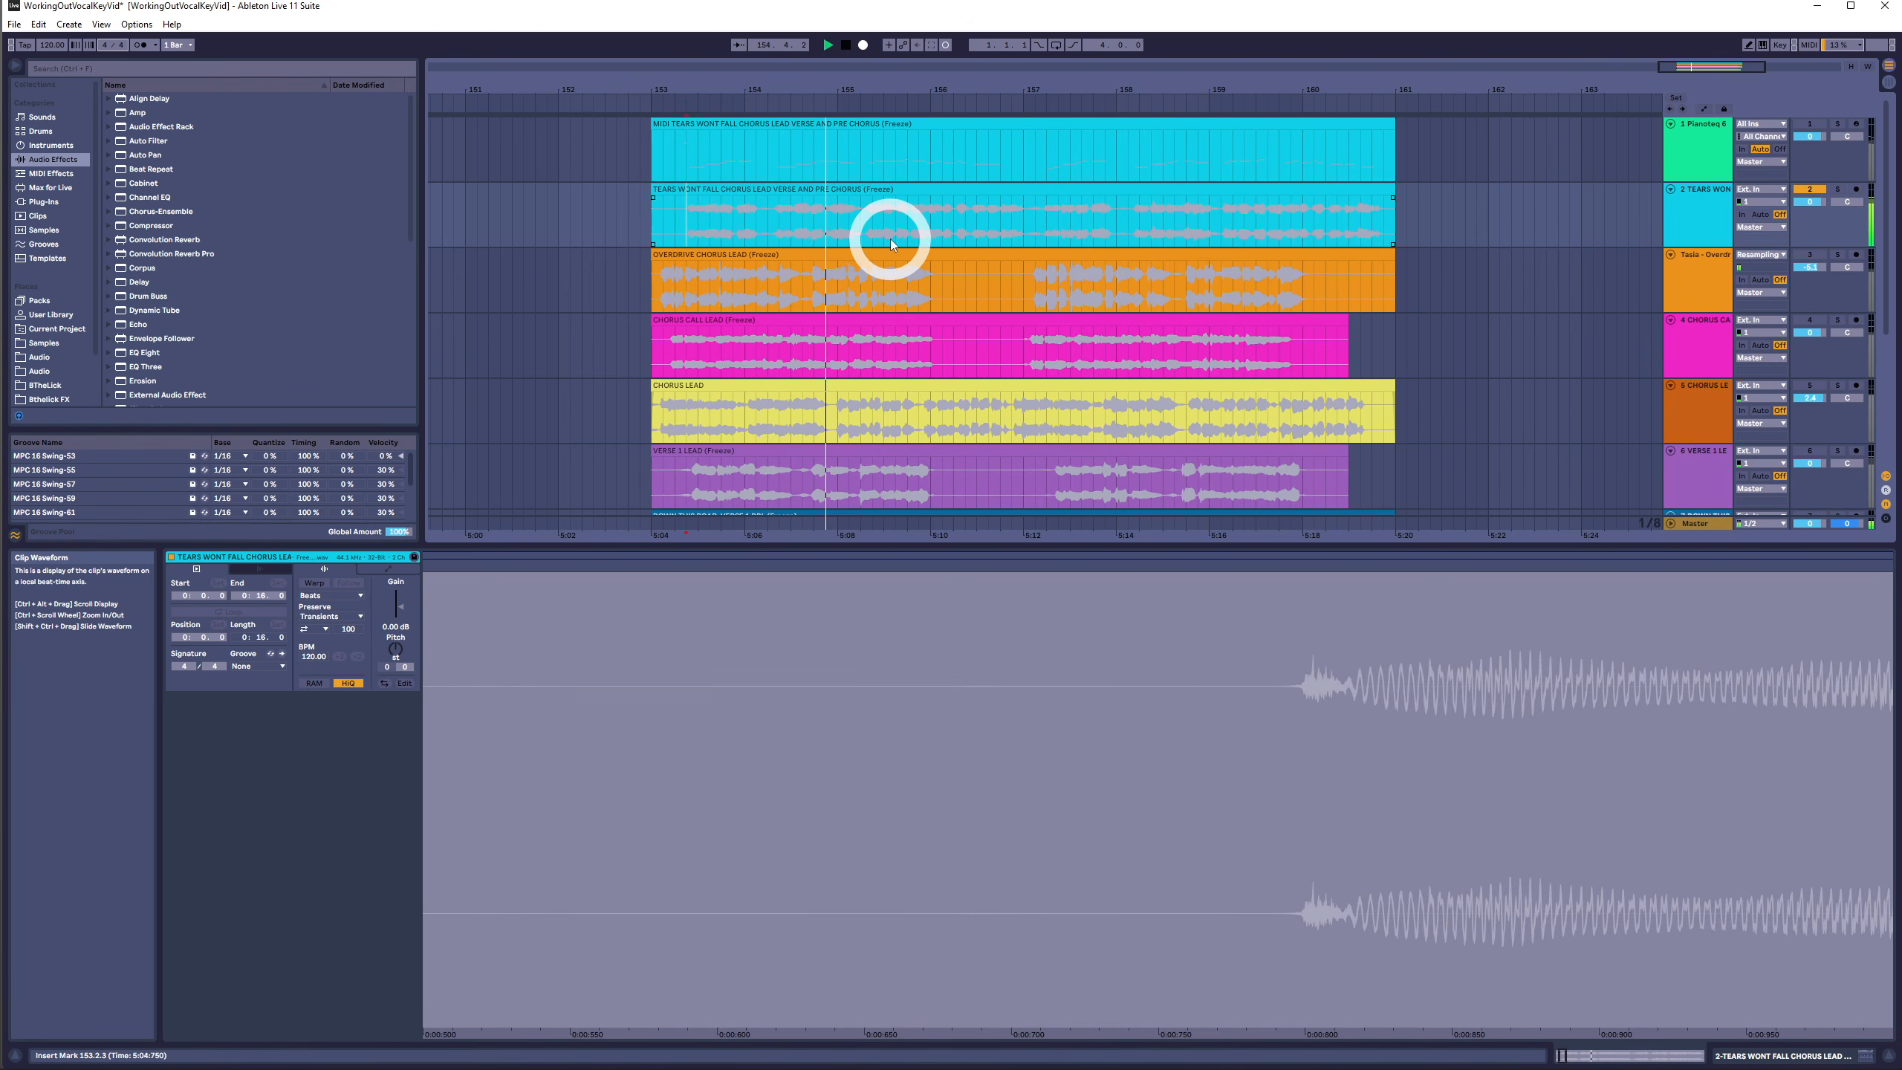
left_click(735, 222)
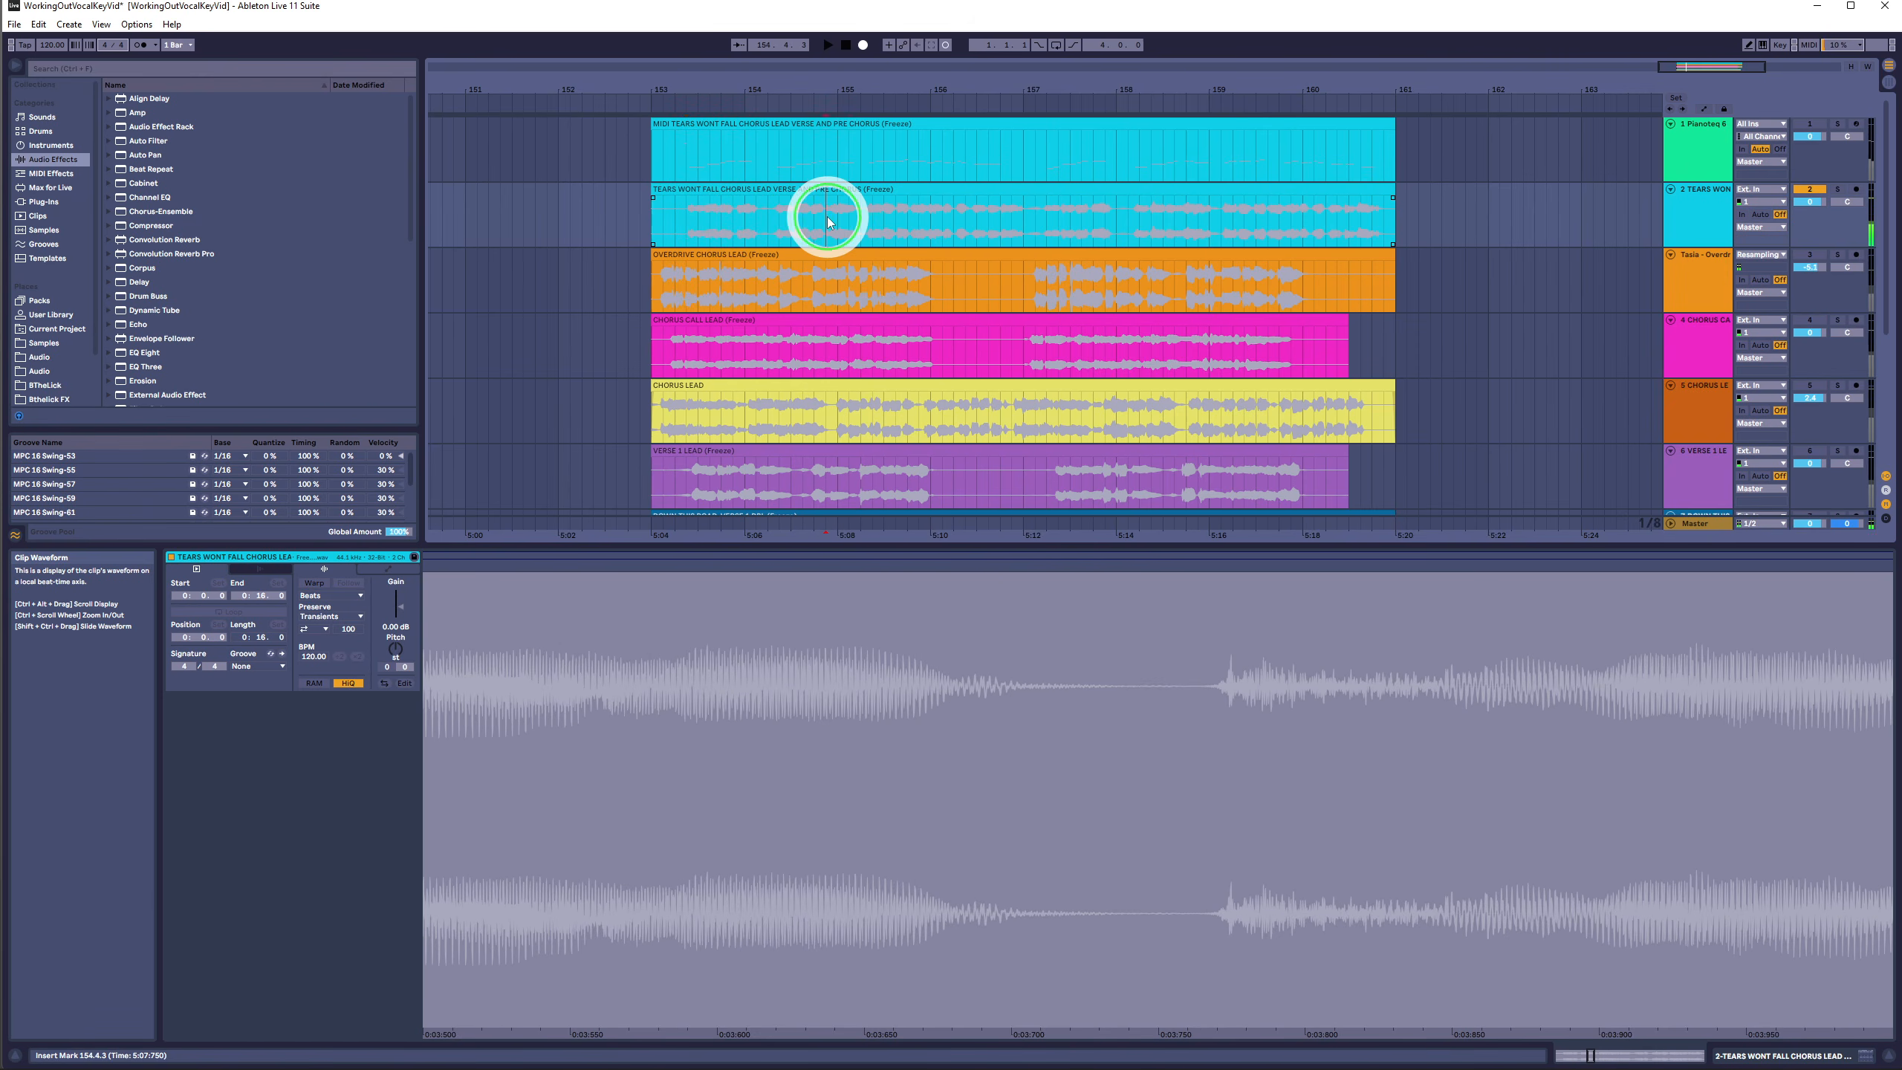
left_click(737, 217)
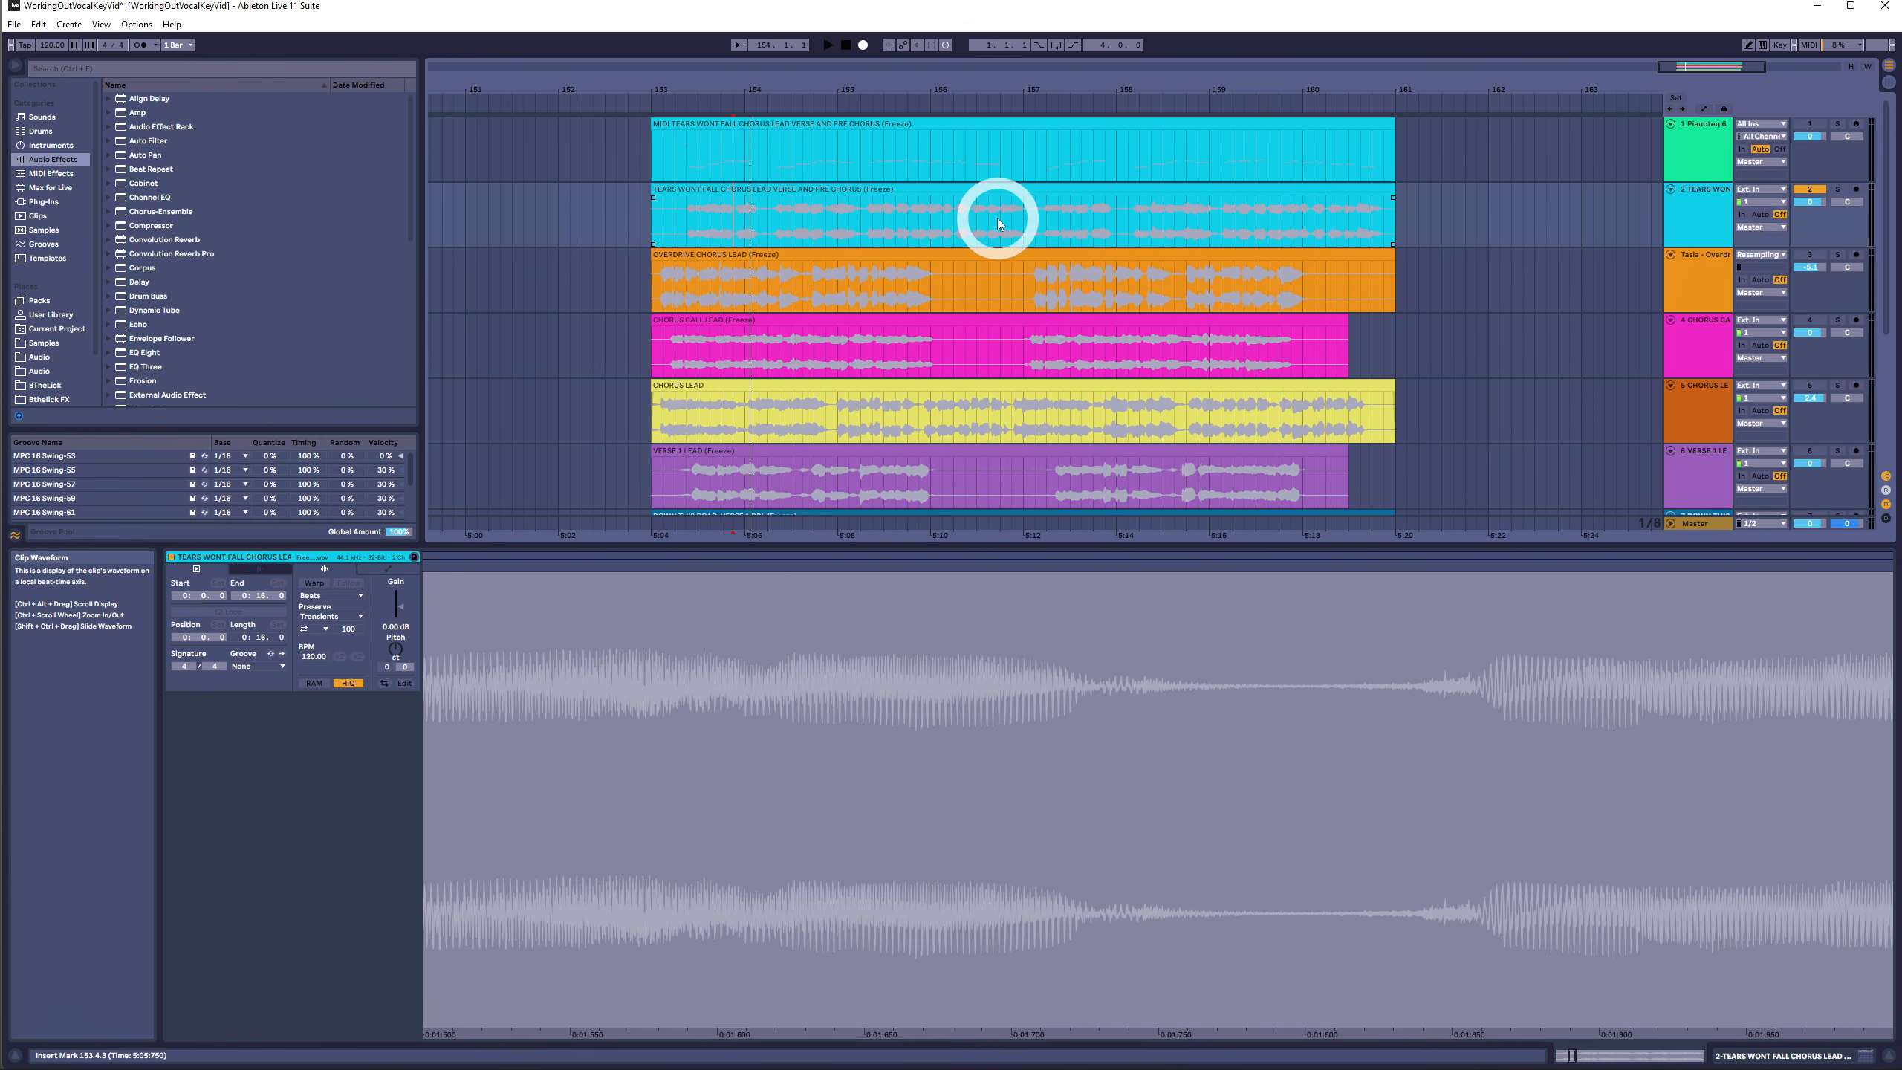
left_click(1006, 269)
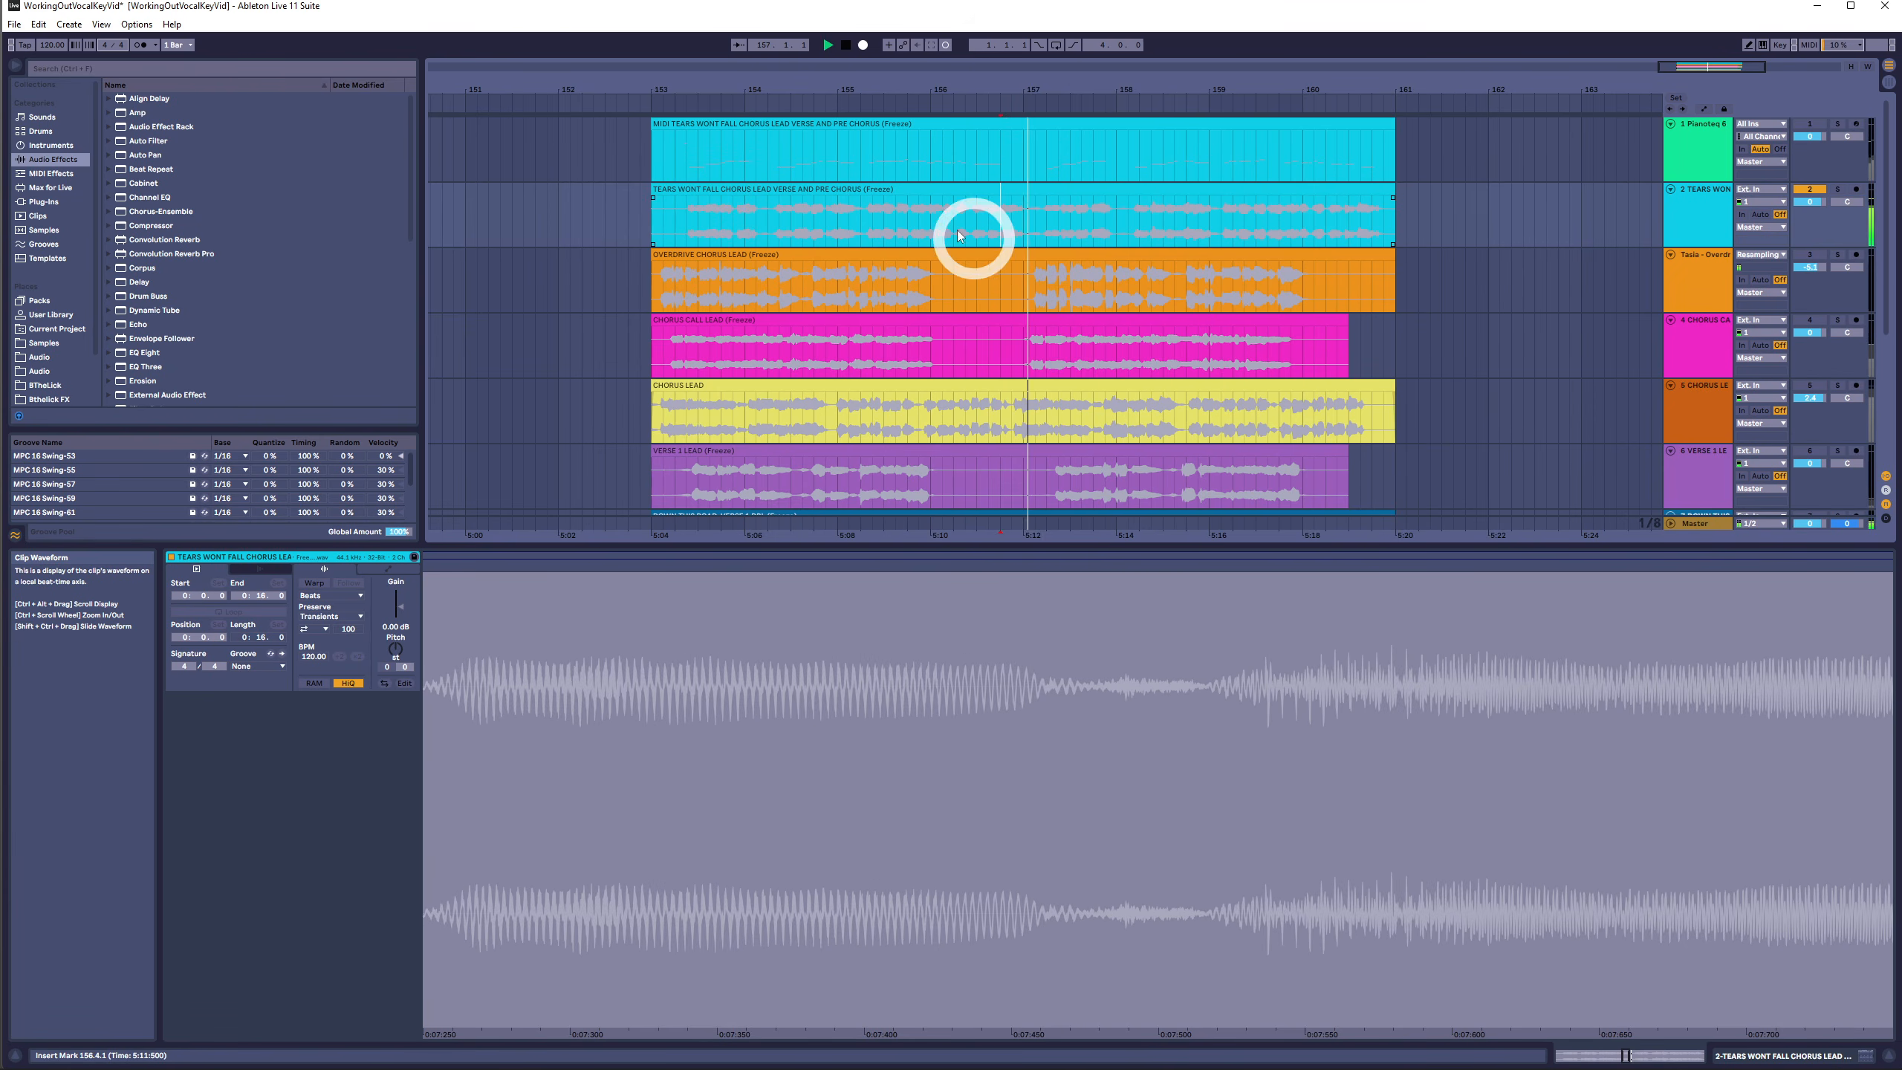
left_click(875, 222)
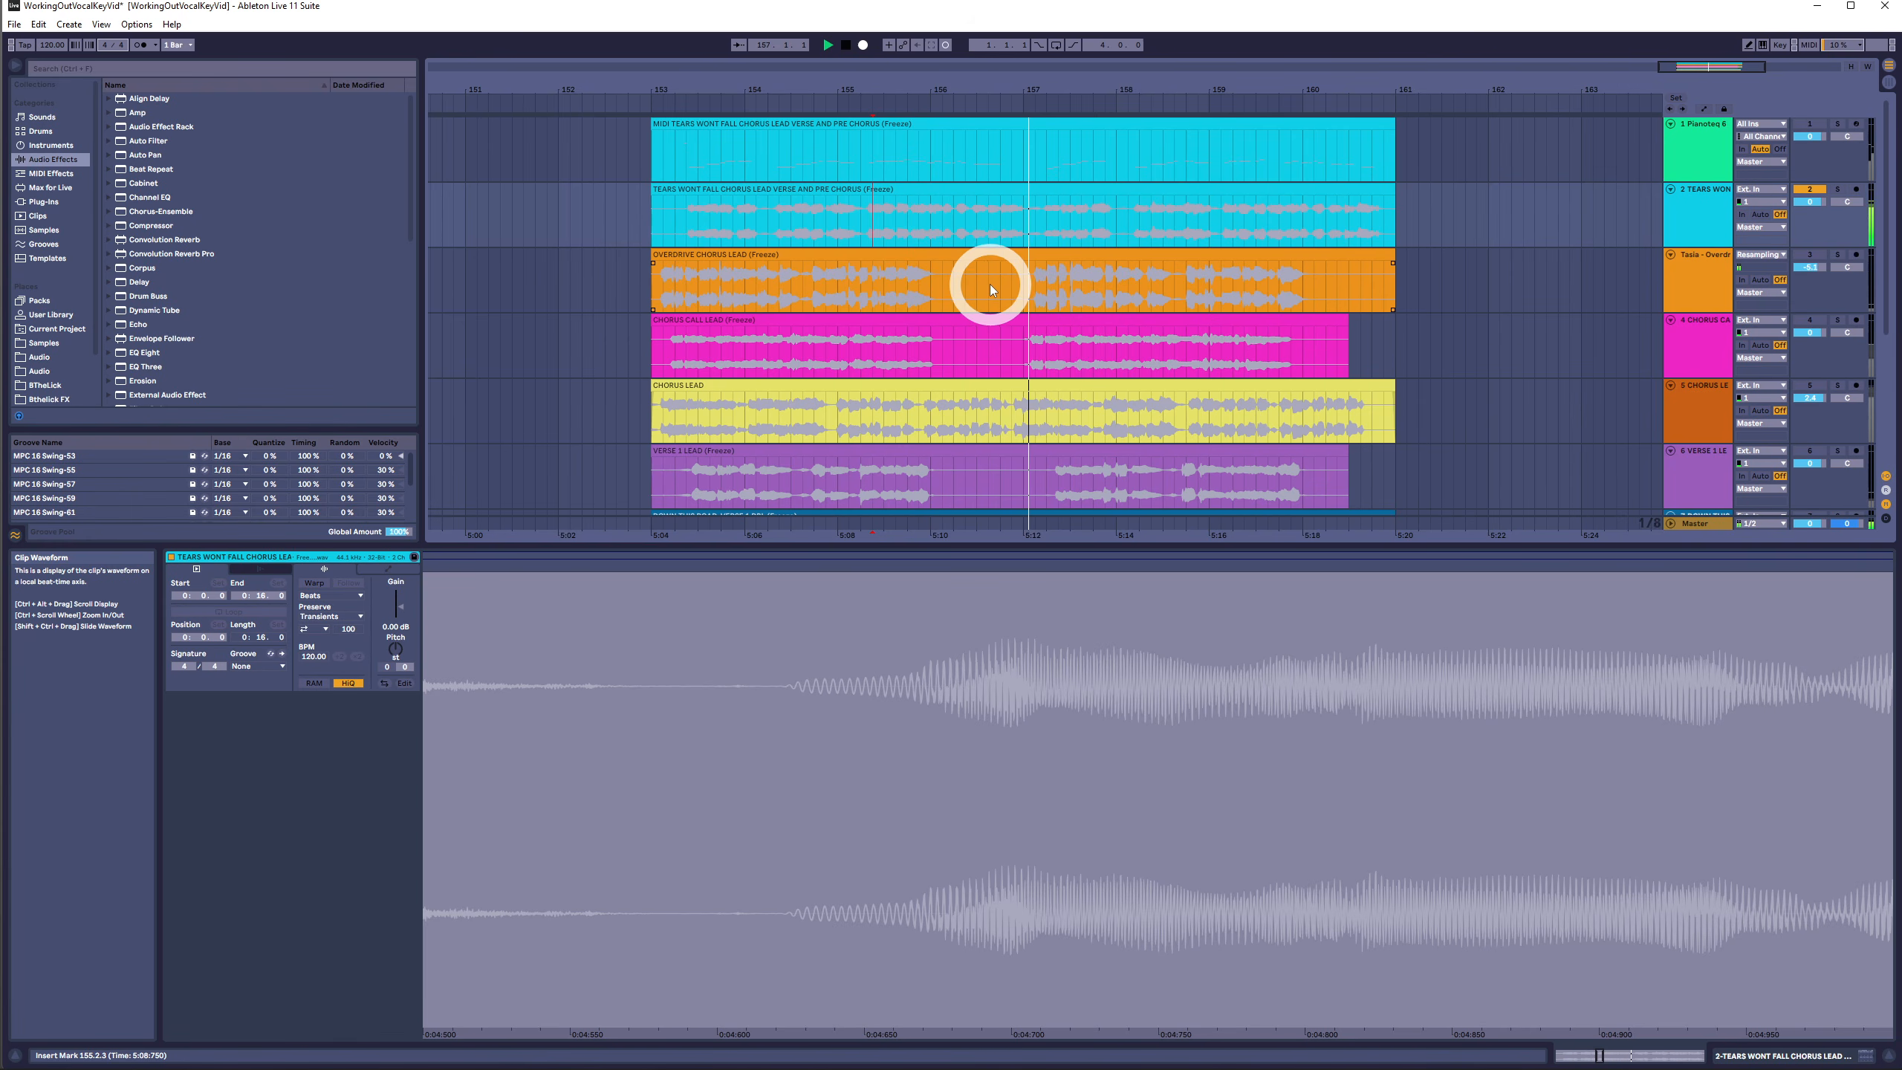
left_click_drag(1002, 217, 1021, 214)
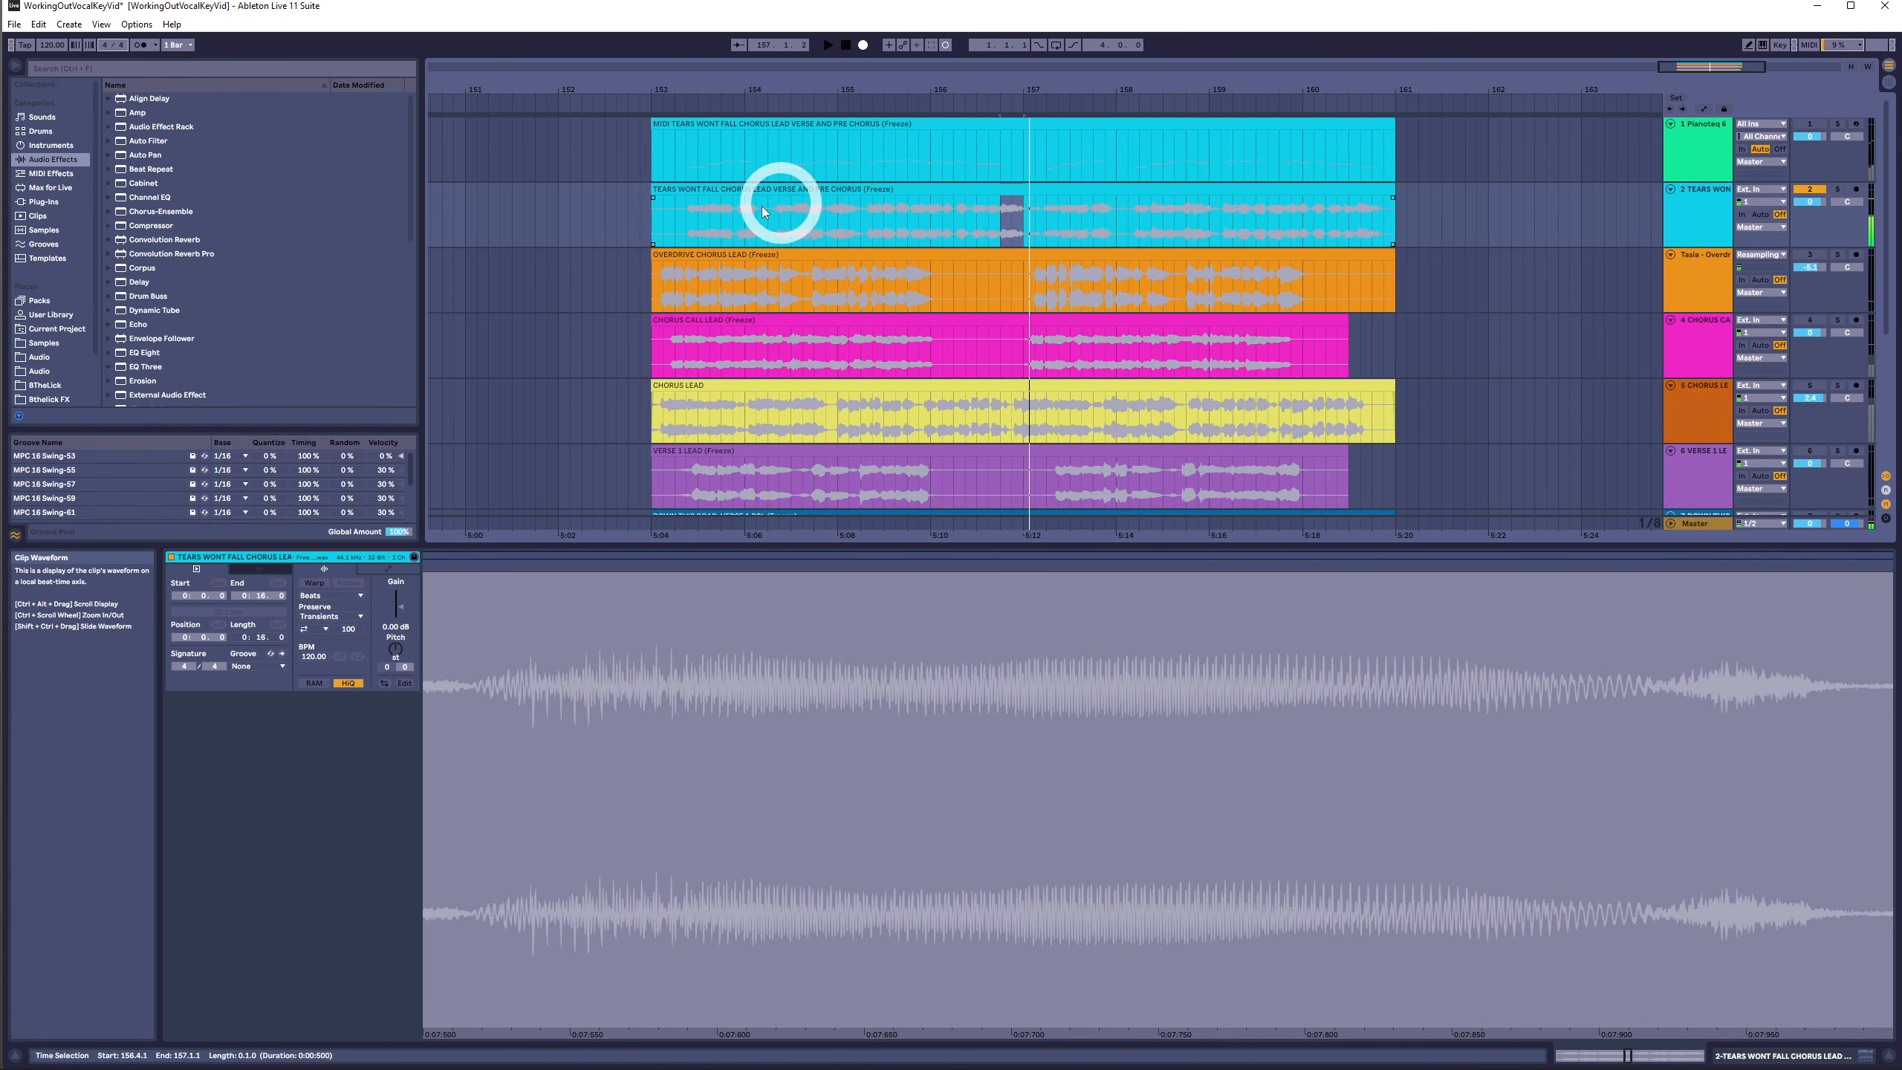
left_click_drag(734, 221, 767, 221)
- Open the converted MIDI clip in the note editor and play it back
left_click(820, 122)
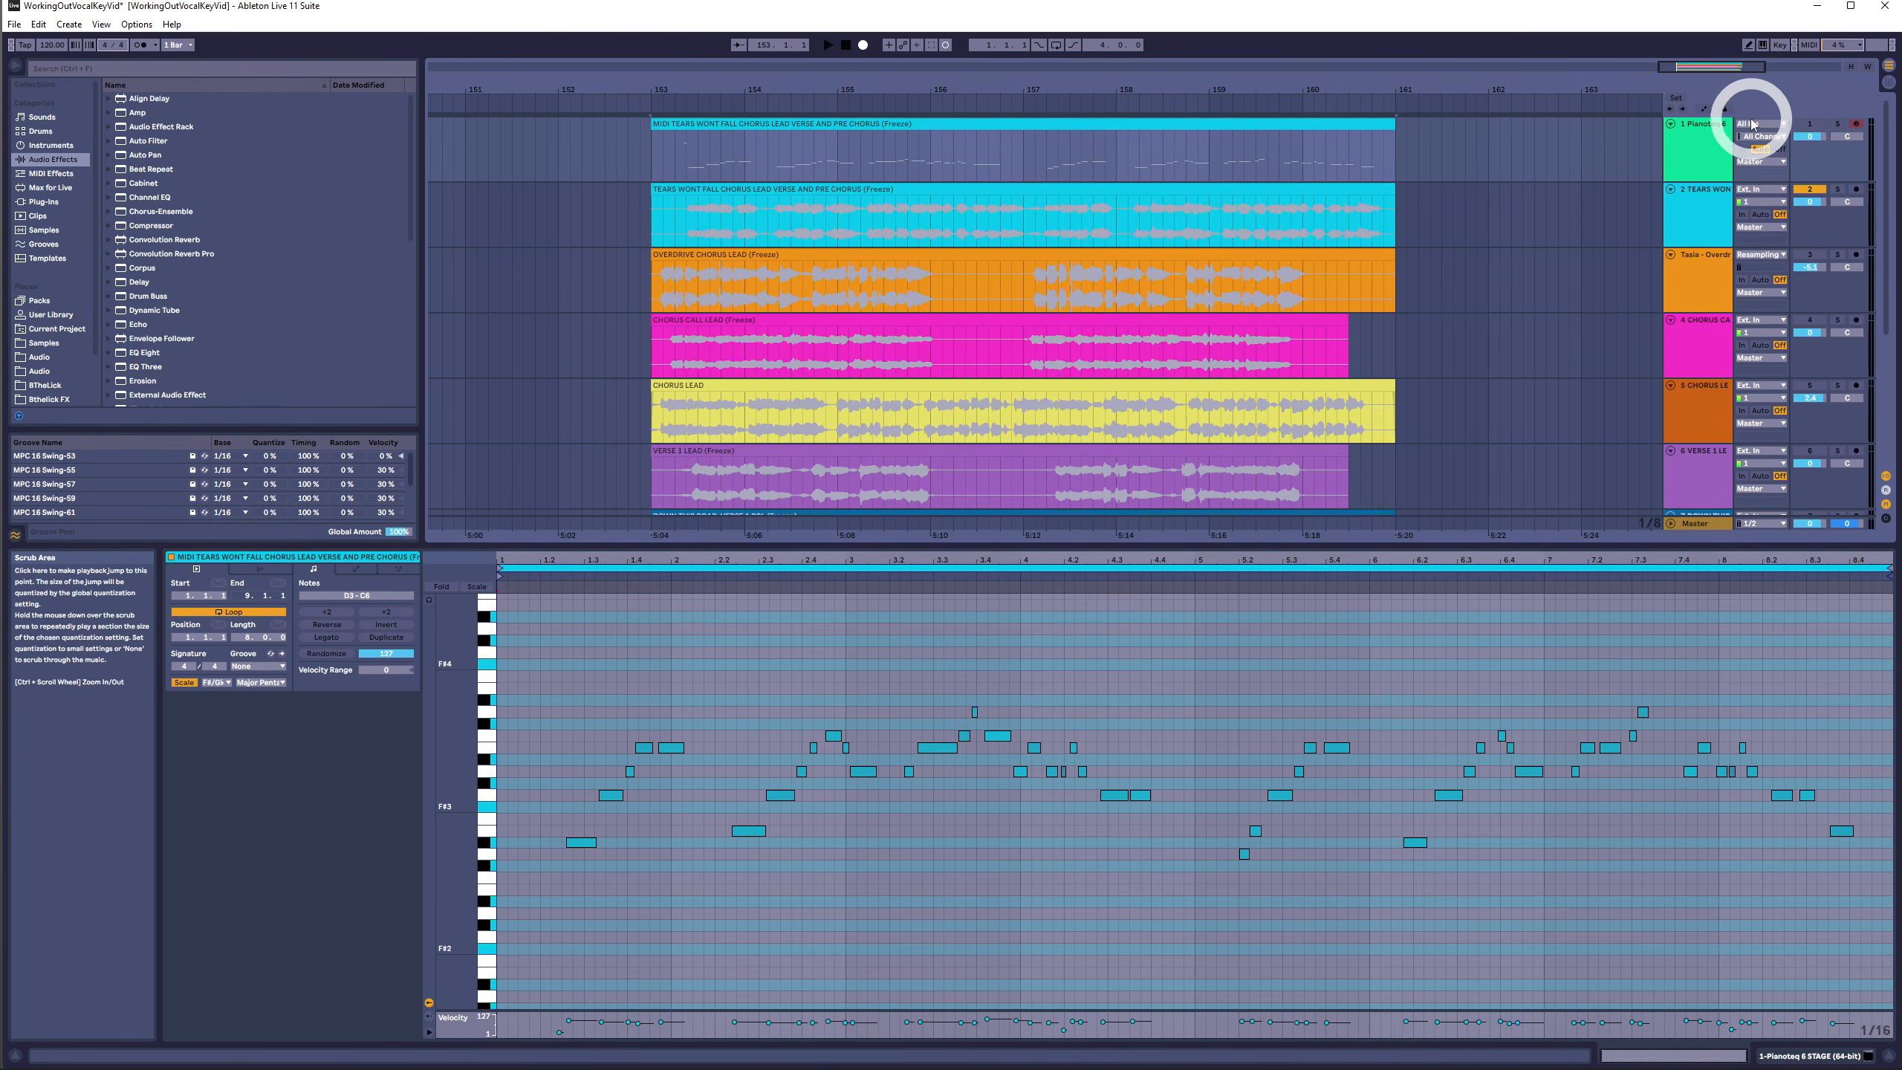
left_click(1802, 124)
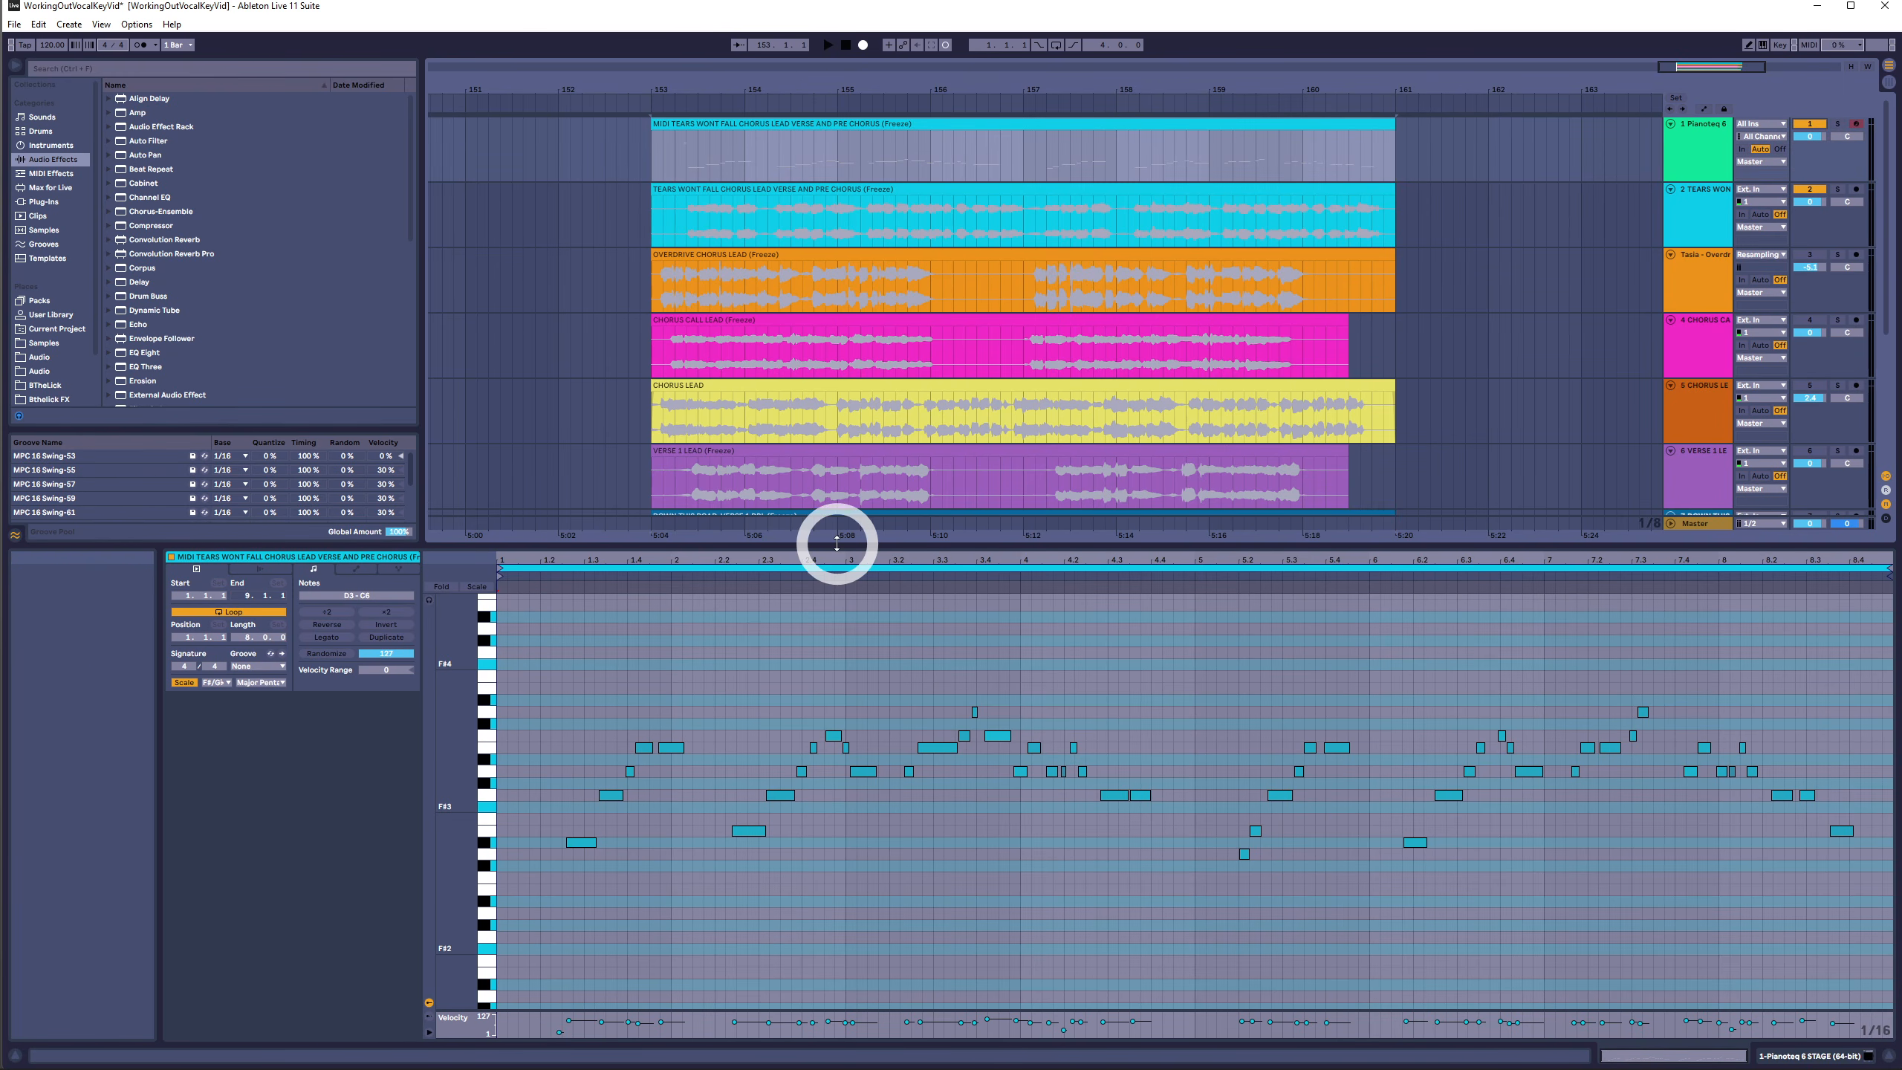
key("space")
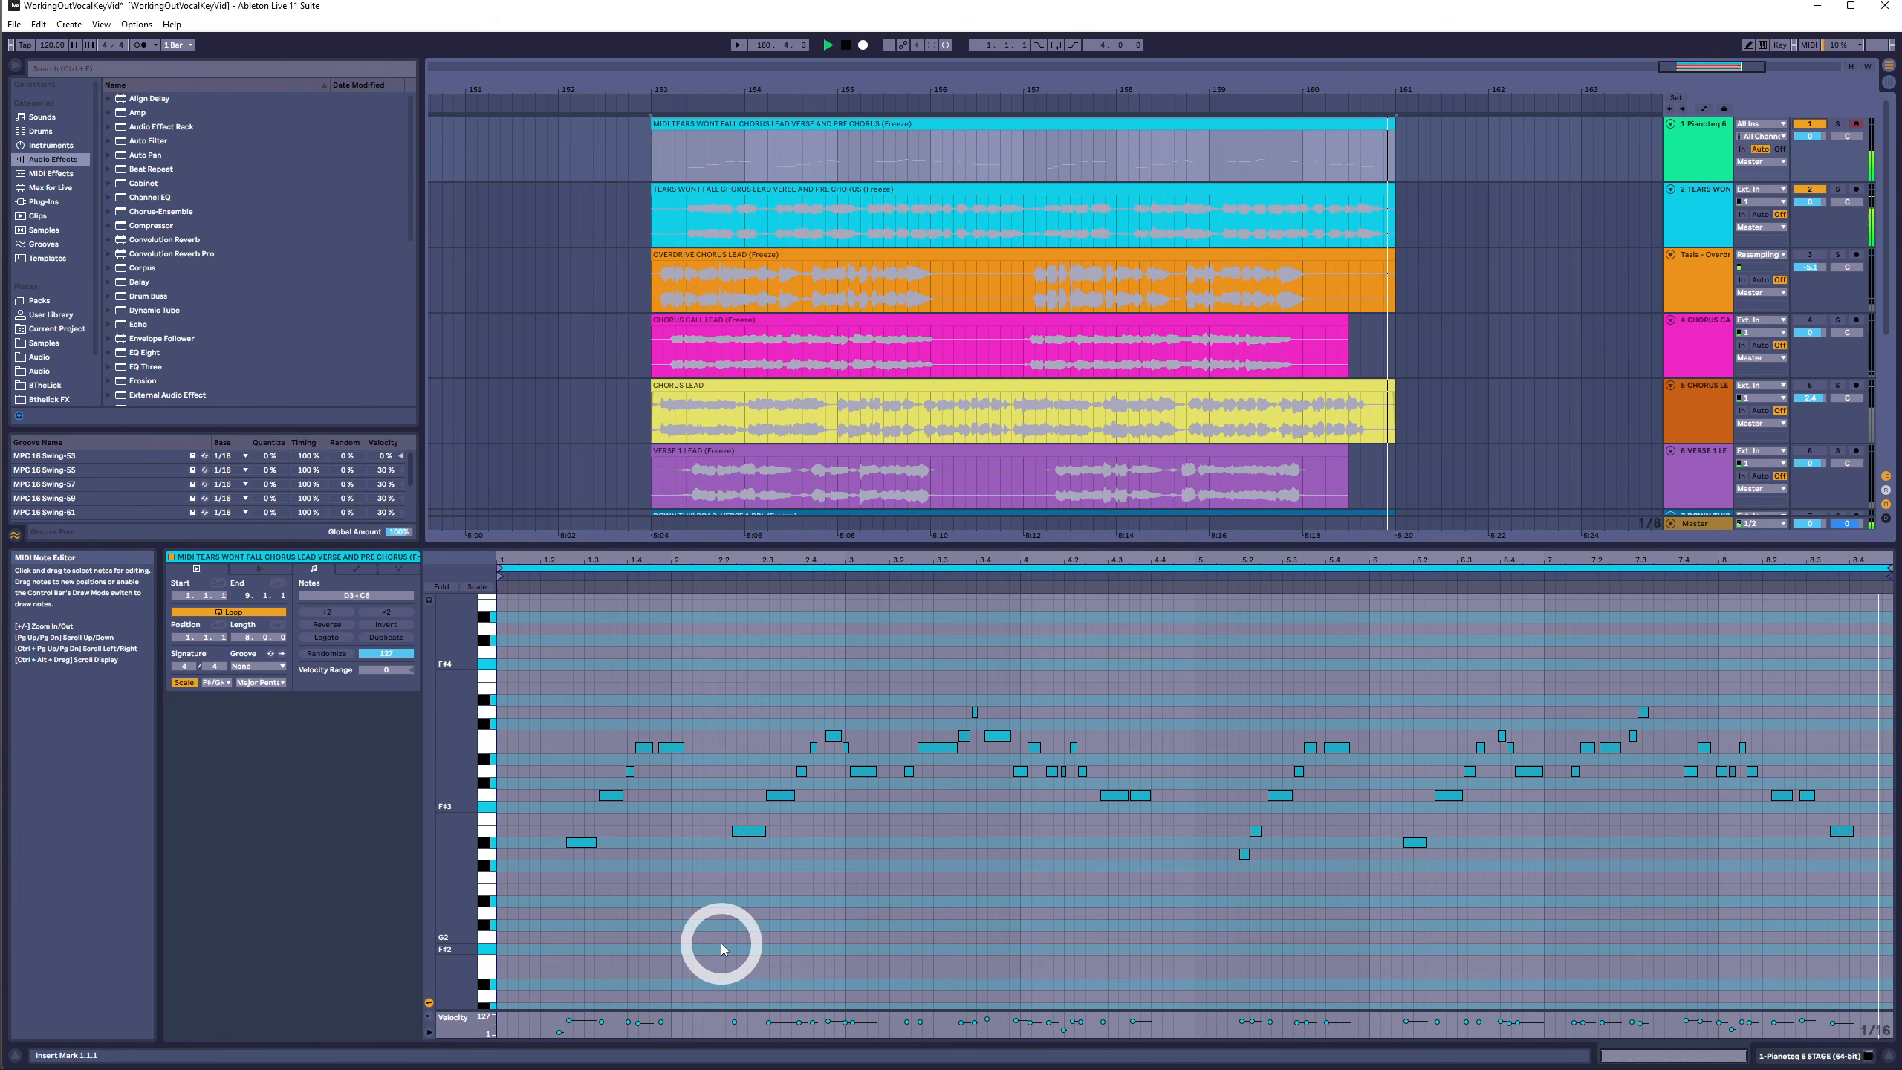
key("space")
- Add an E3 note from 4.4.2 to 4.4.4 in the MIDI clip and play the passage to check it
left_click(1173, 828)
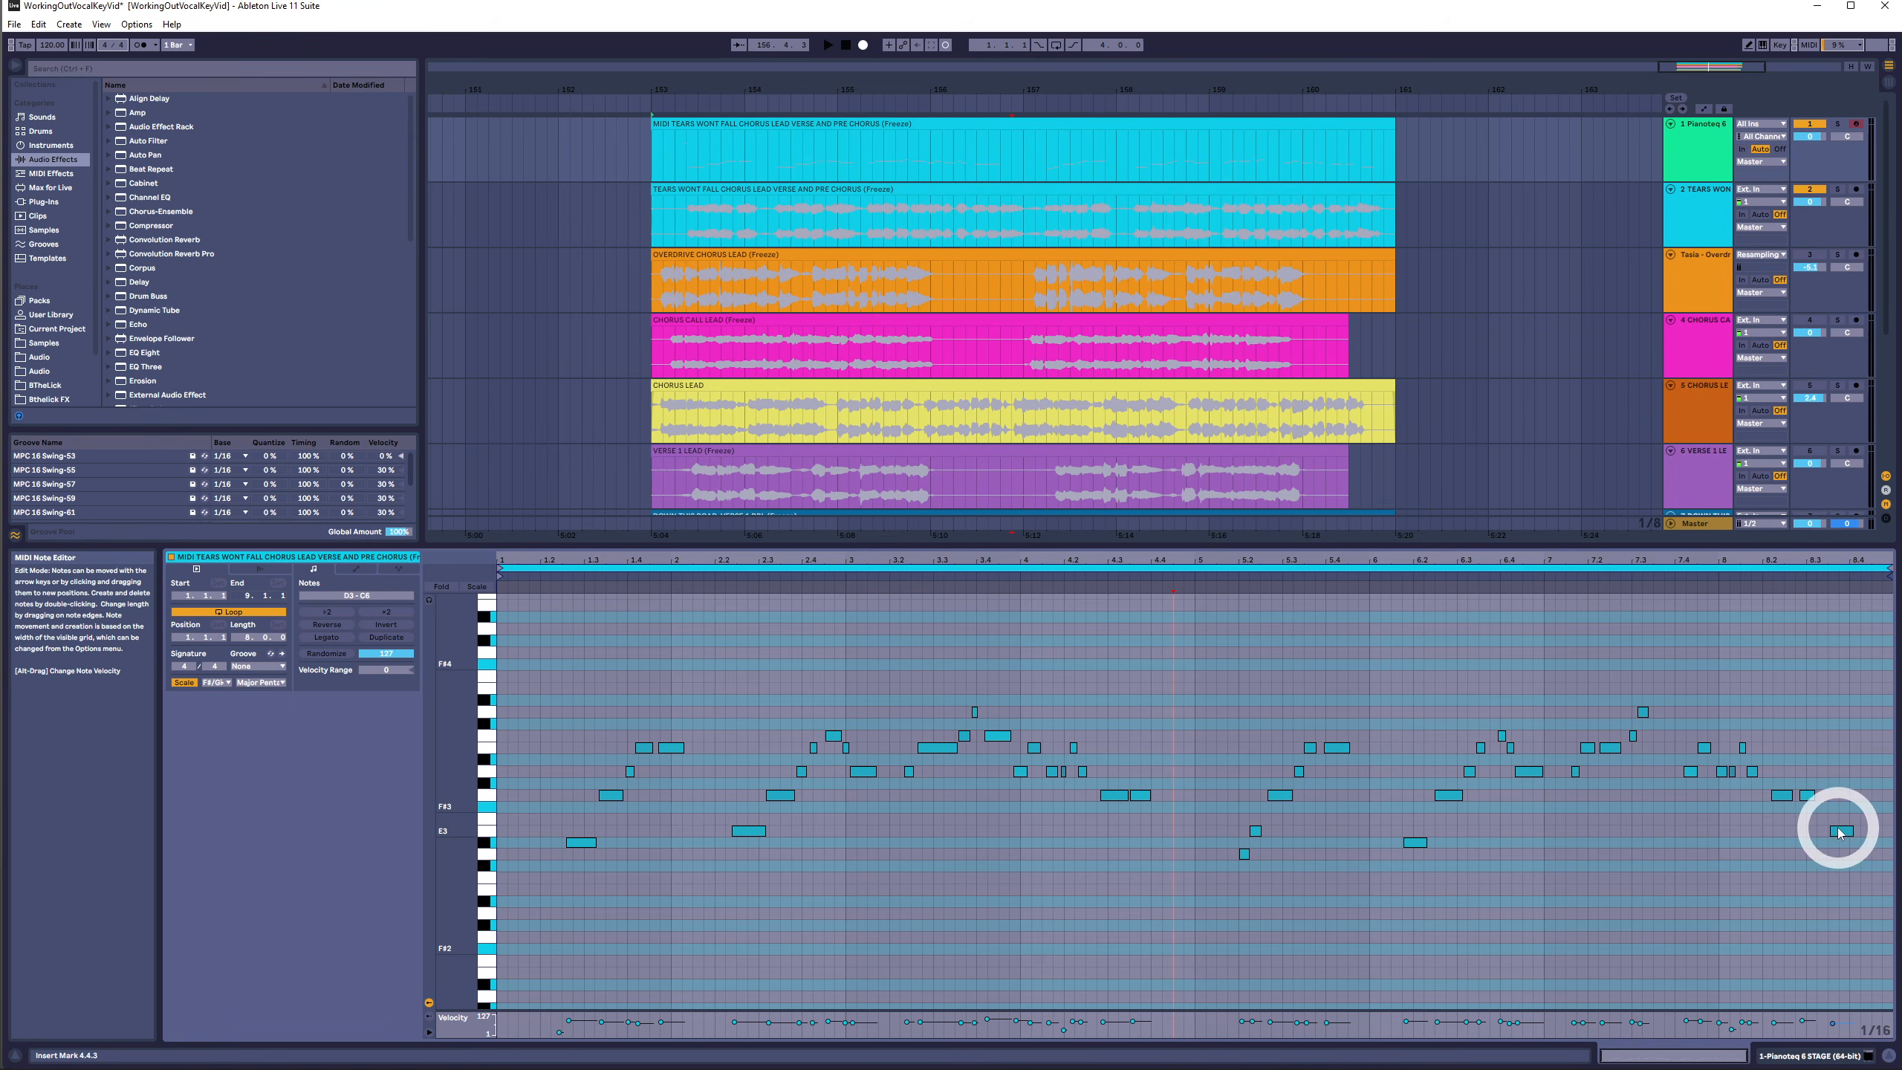
left_click(1414, 837)
double_click(1173, 831)
left_click_drag(1172, 835, 1182, 835)
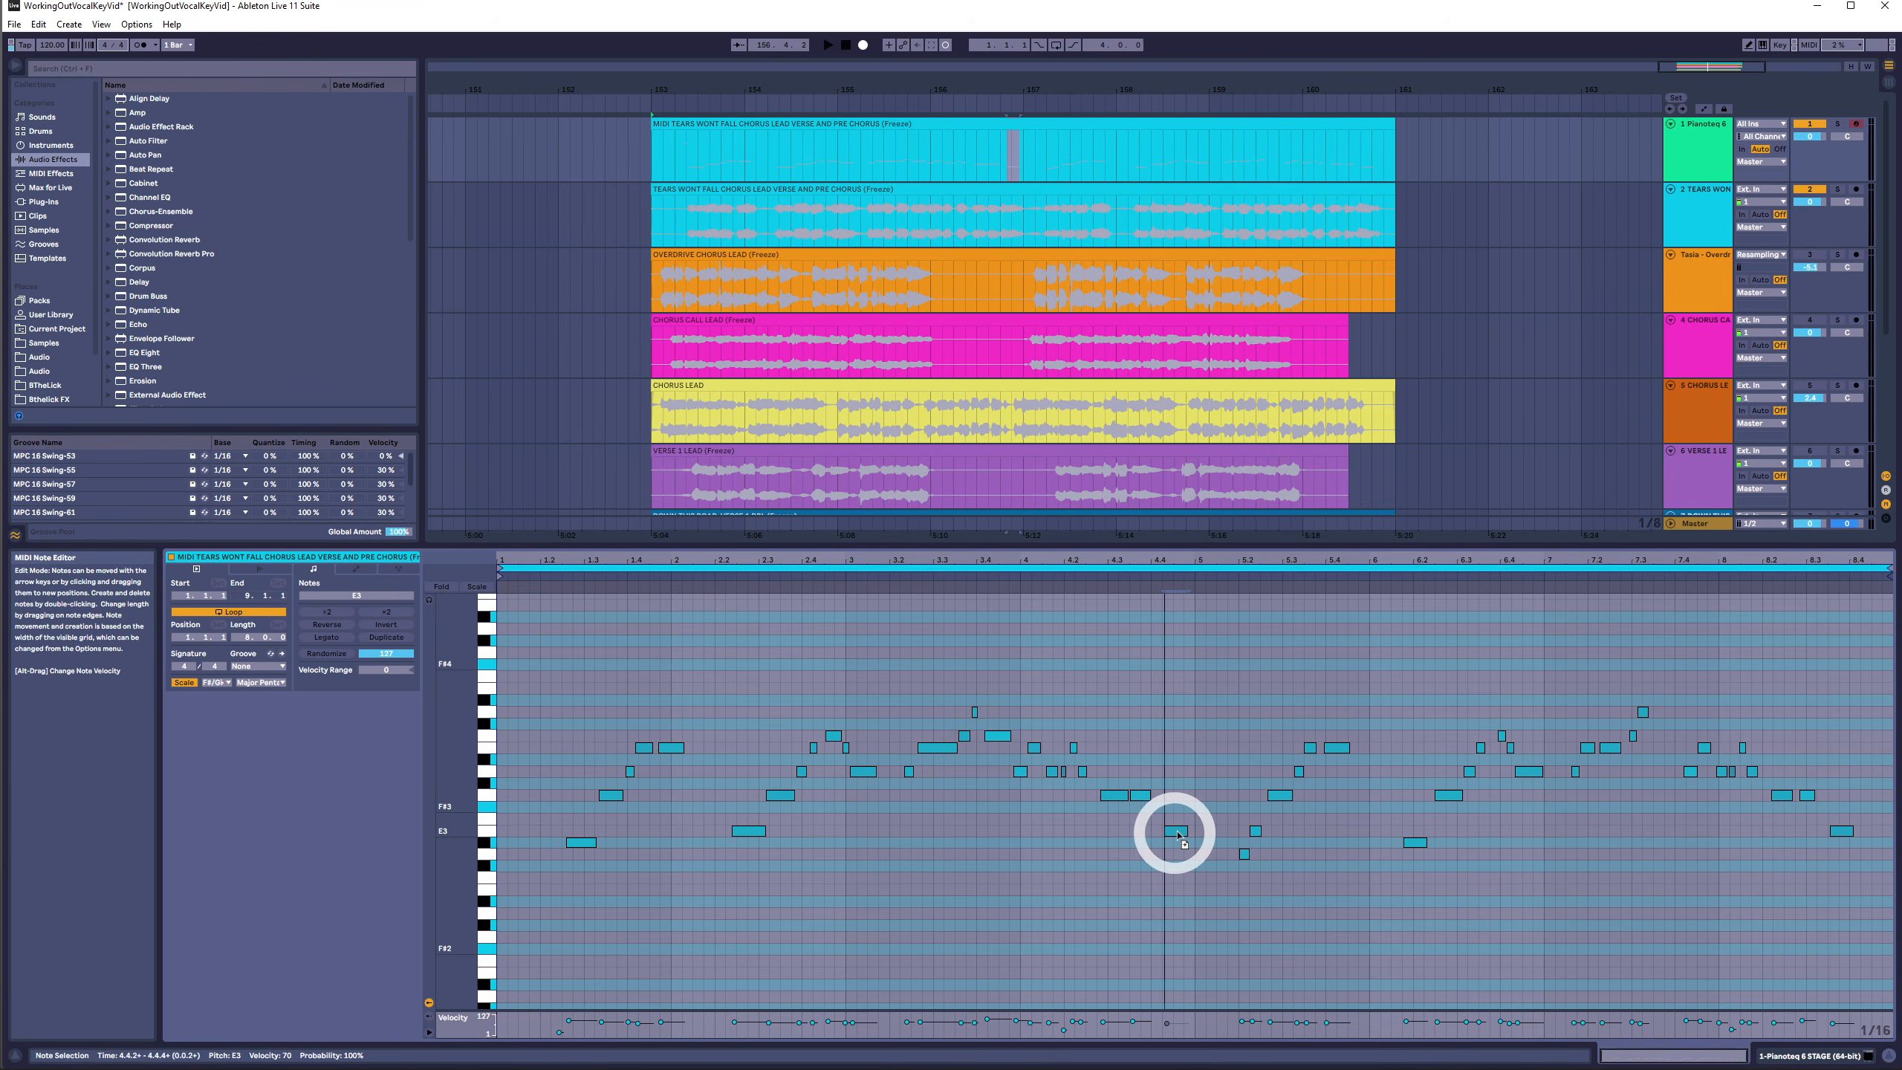
left_click(1076, 576)
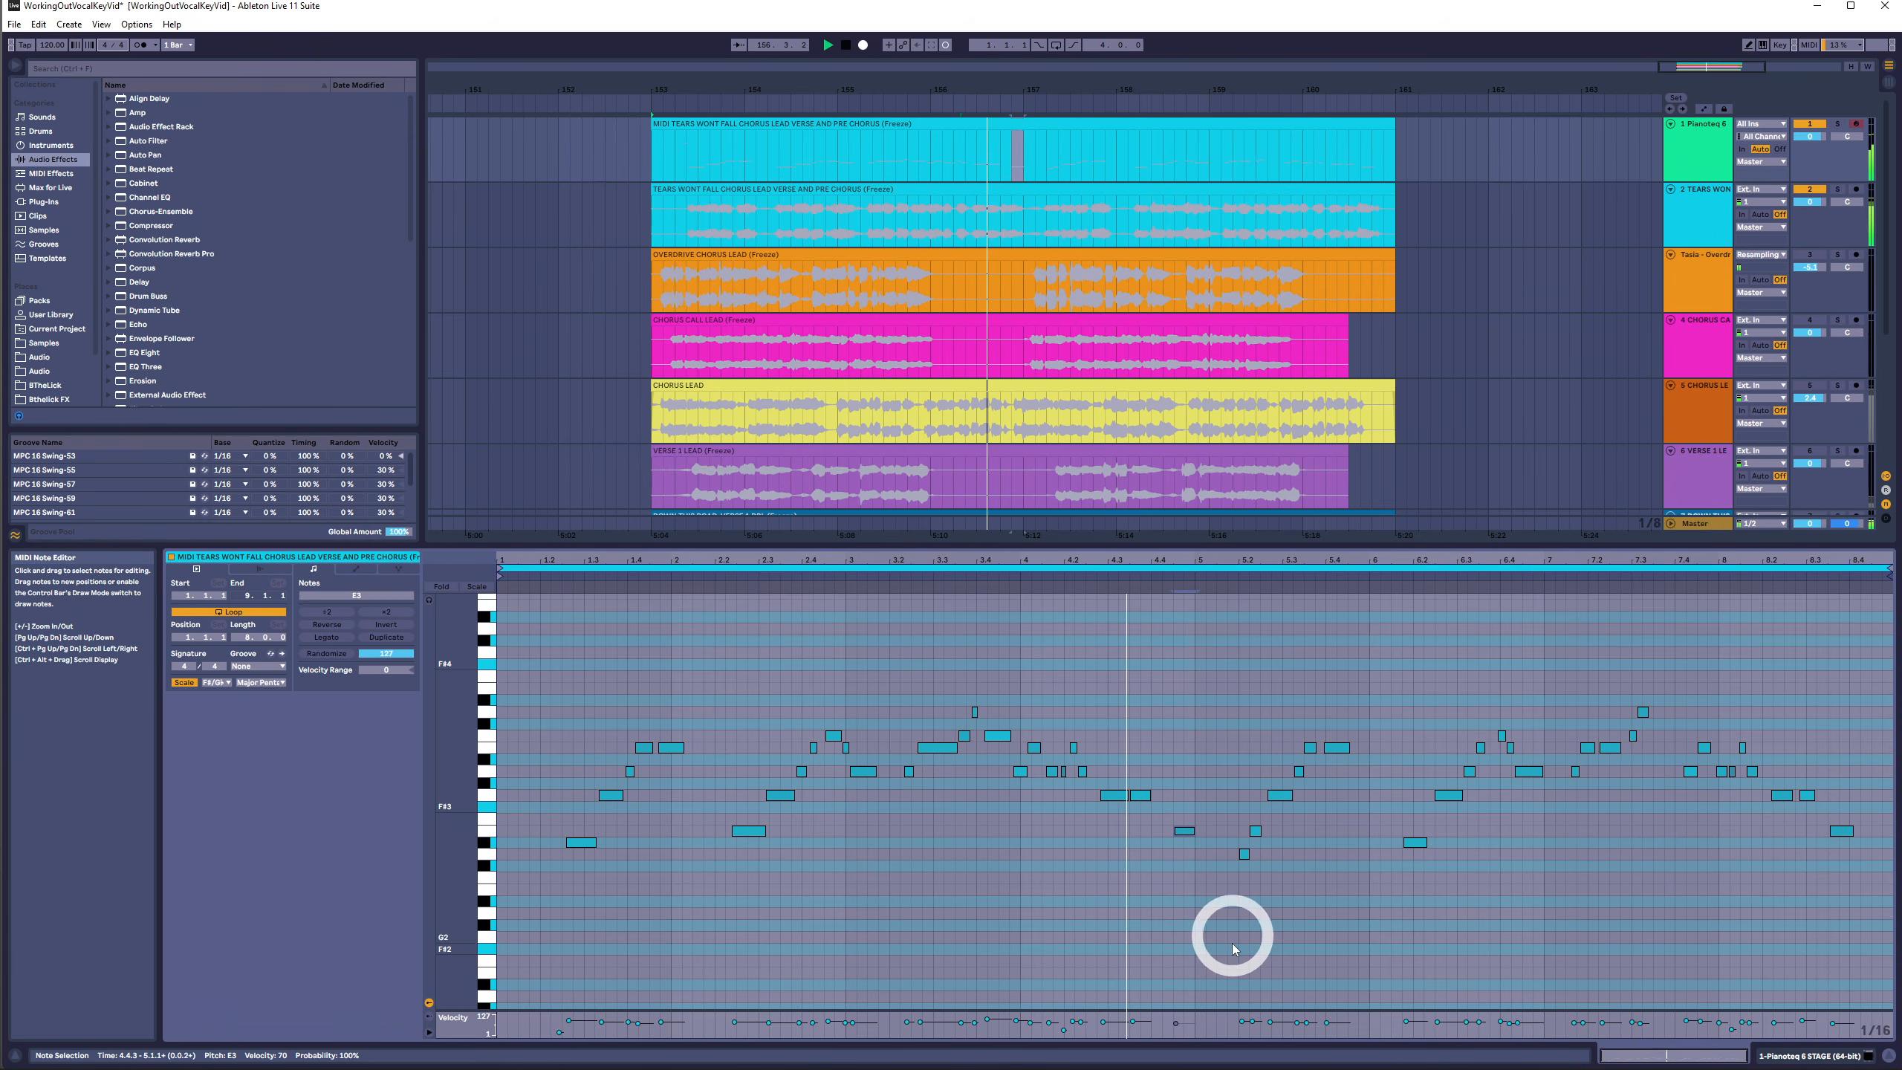
key("space")
left_click_drag(1182, 838, 1171, 836)
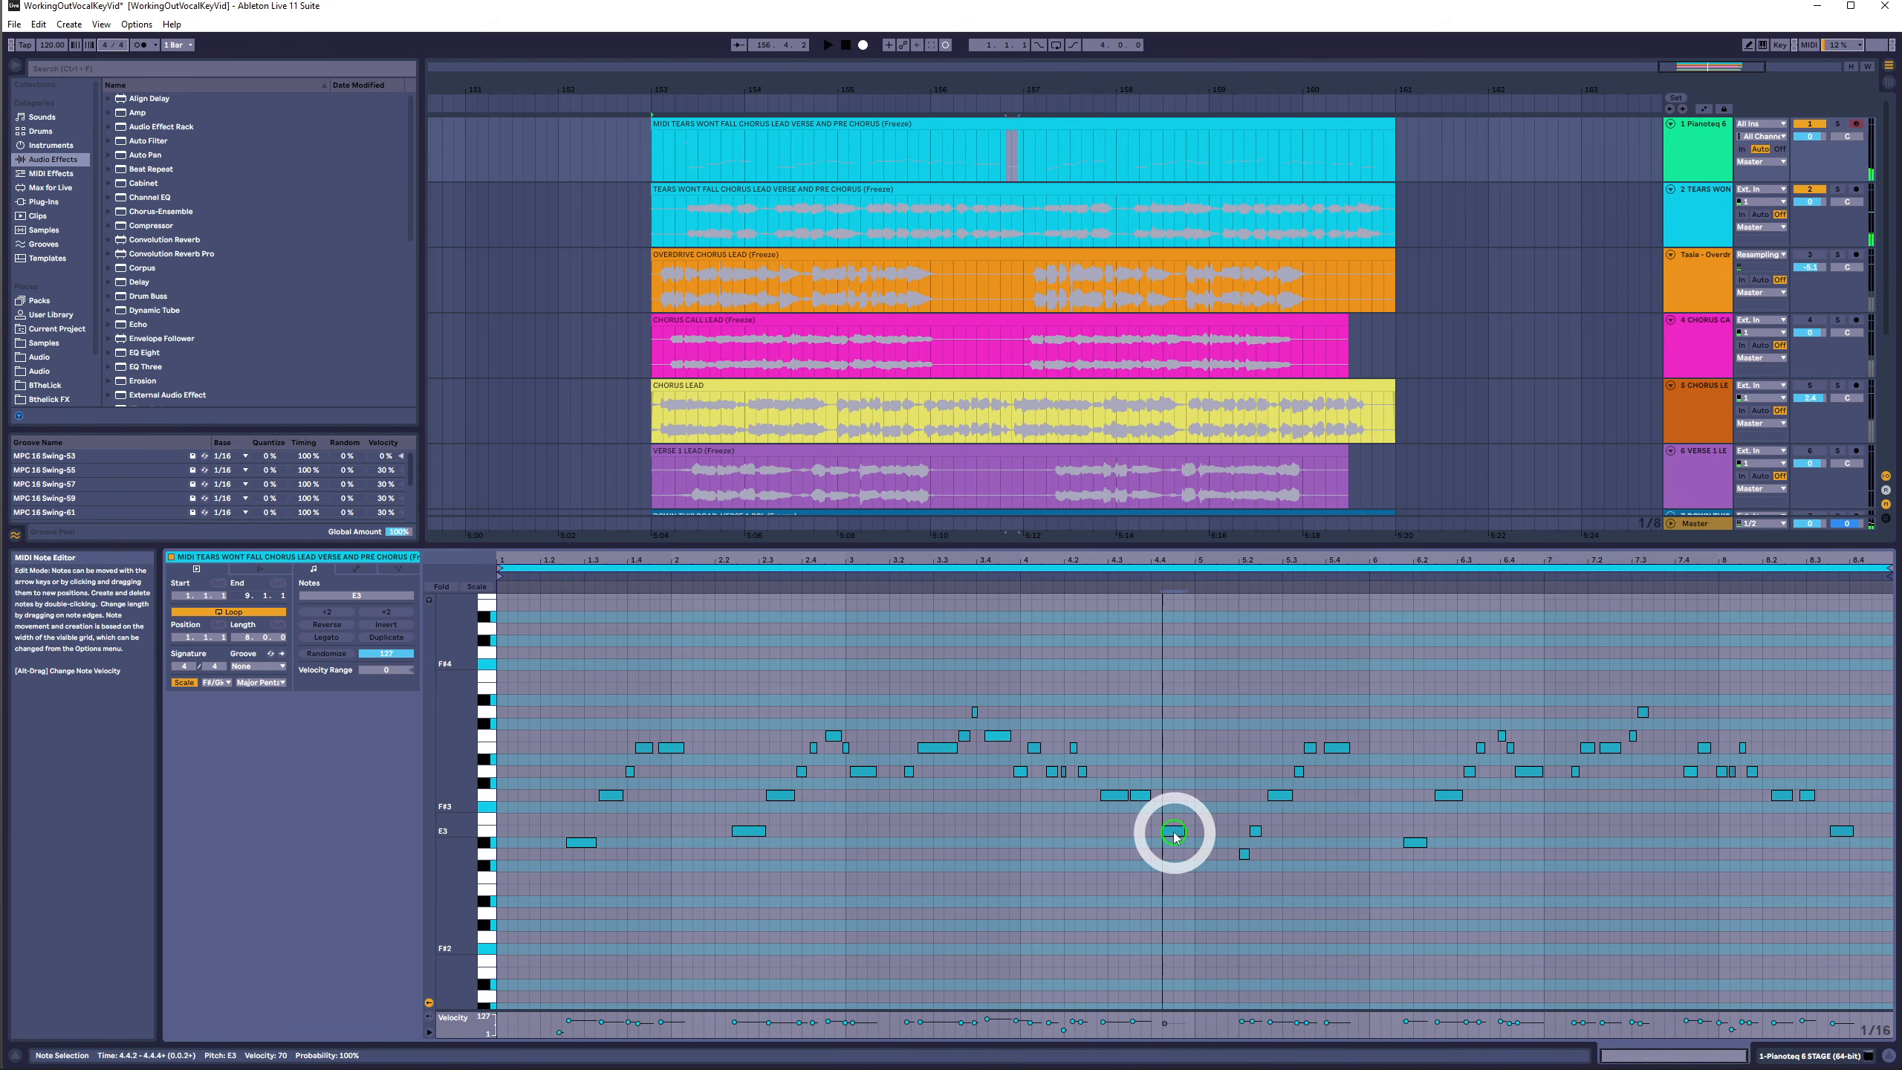
left_click(1747, 577)
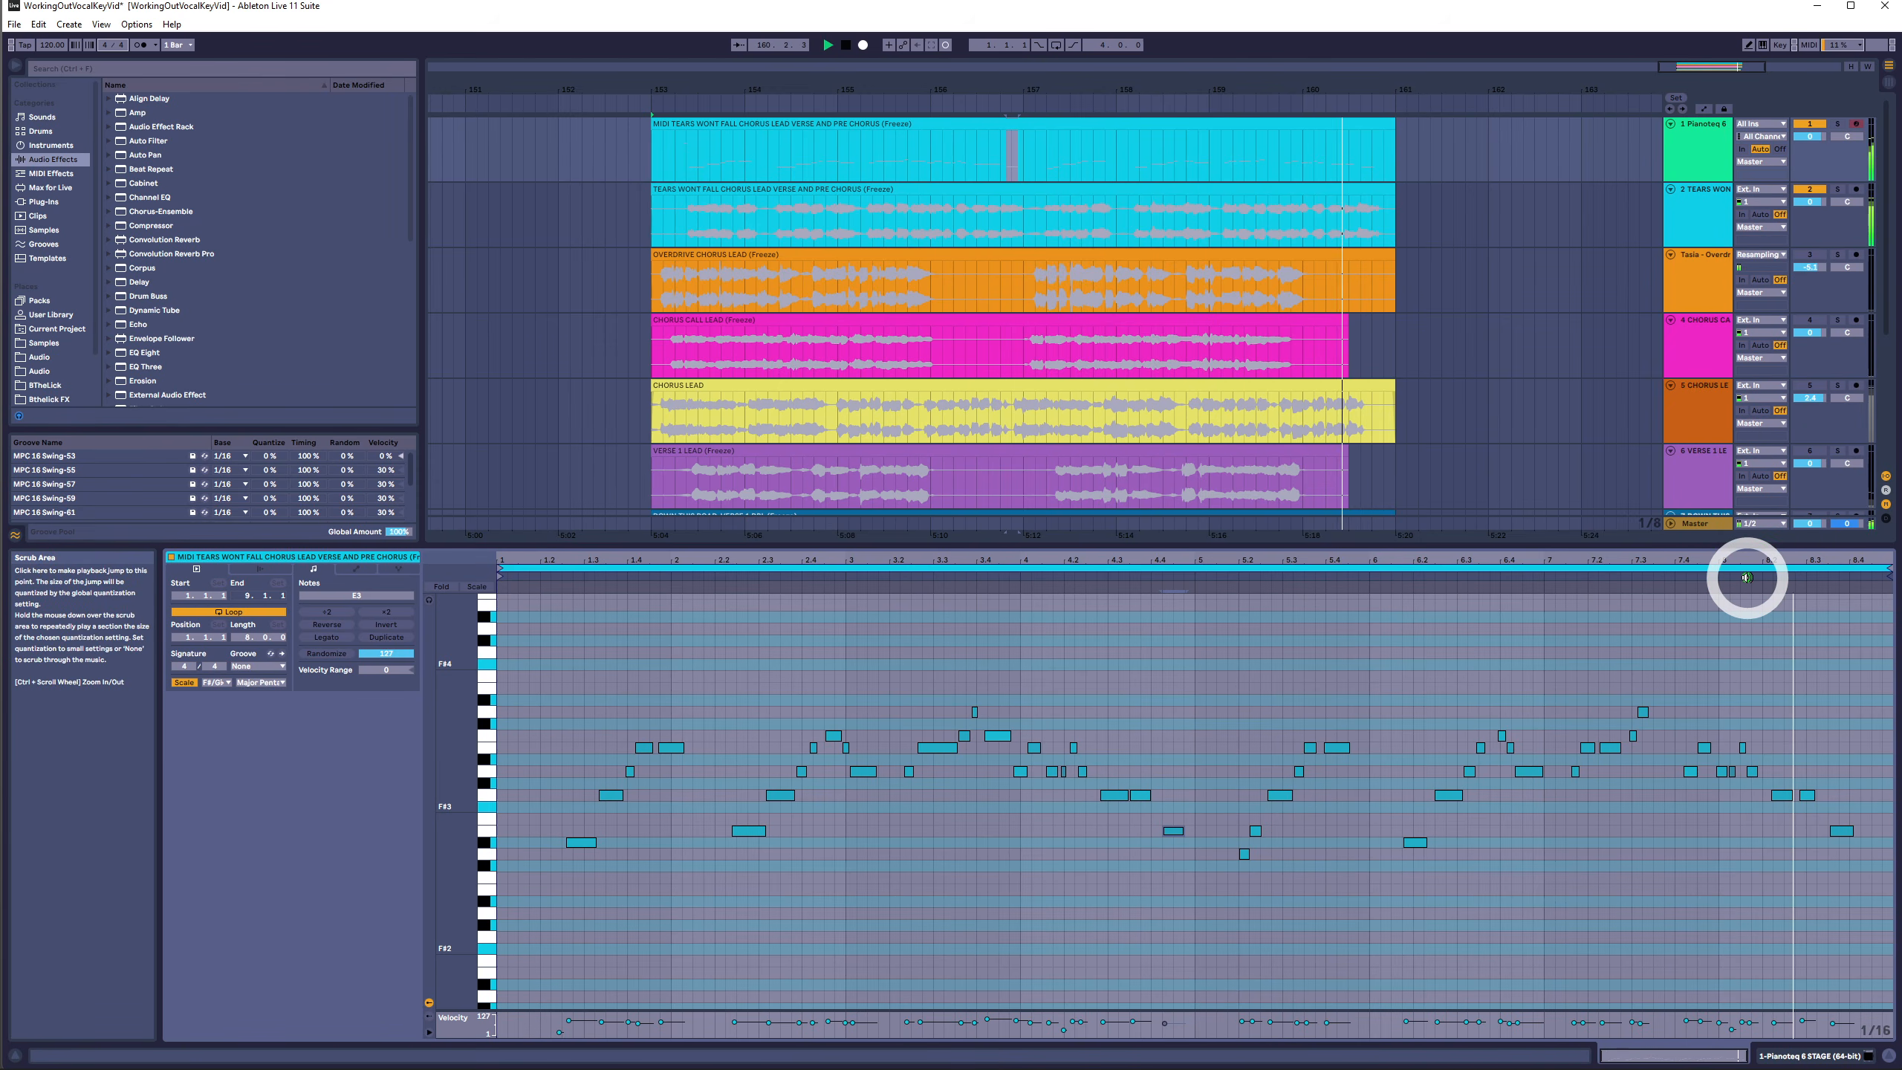
key("space")
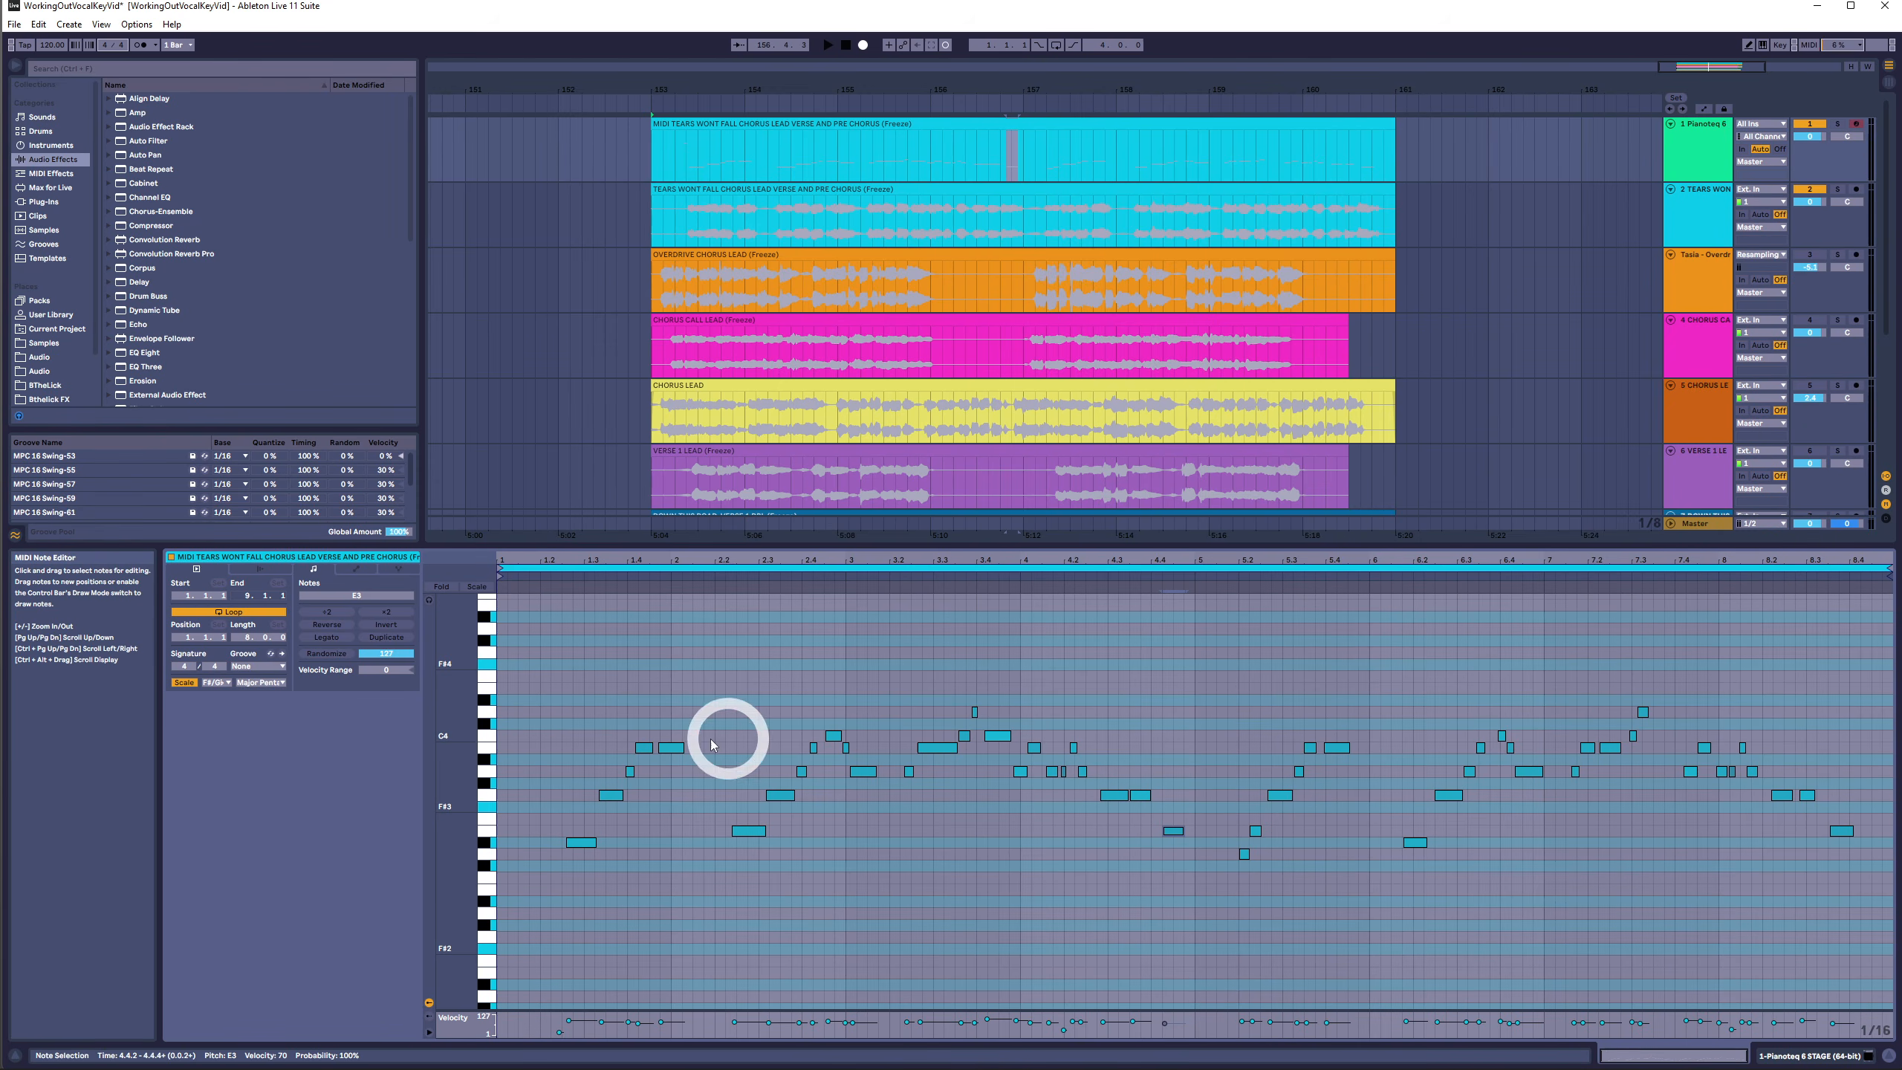
- Zoom the note editor's pitch range and audition groups of notes in the converted MIDI clip during playback
left_click_drag(462, 764, 624, 625)
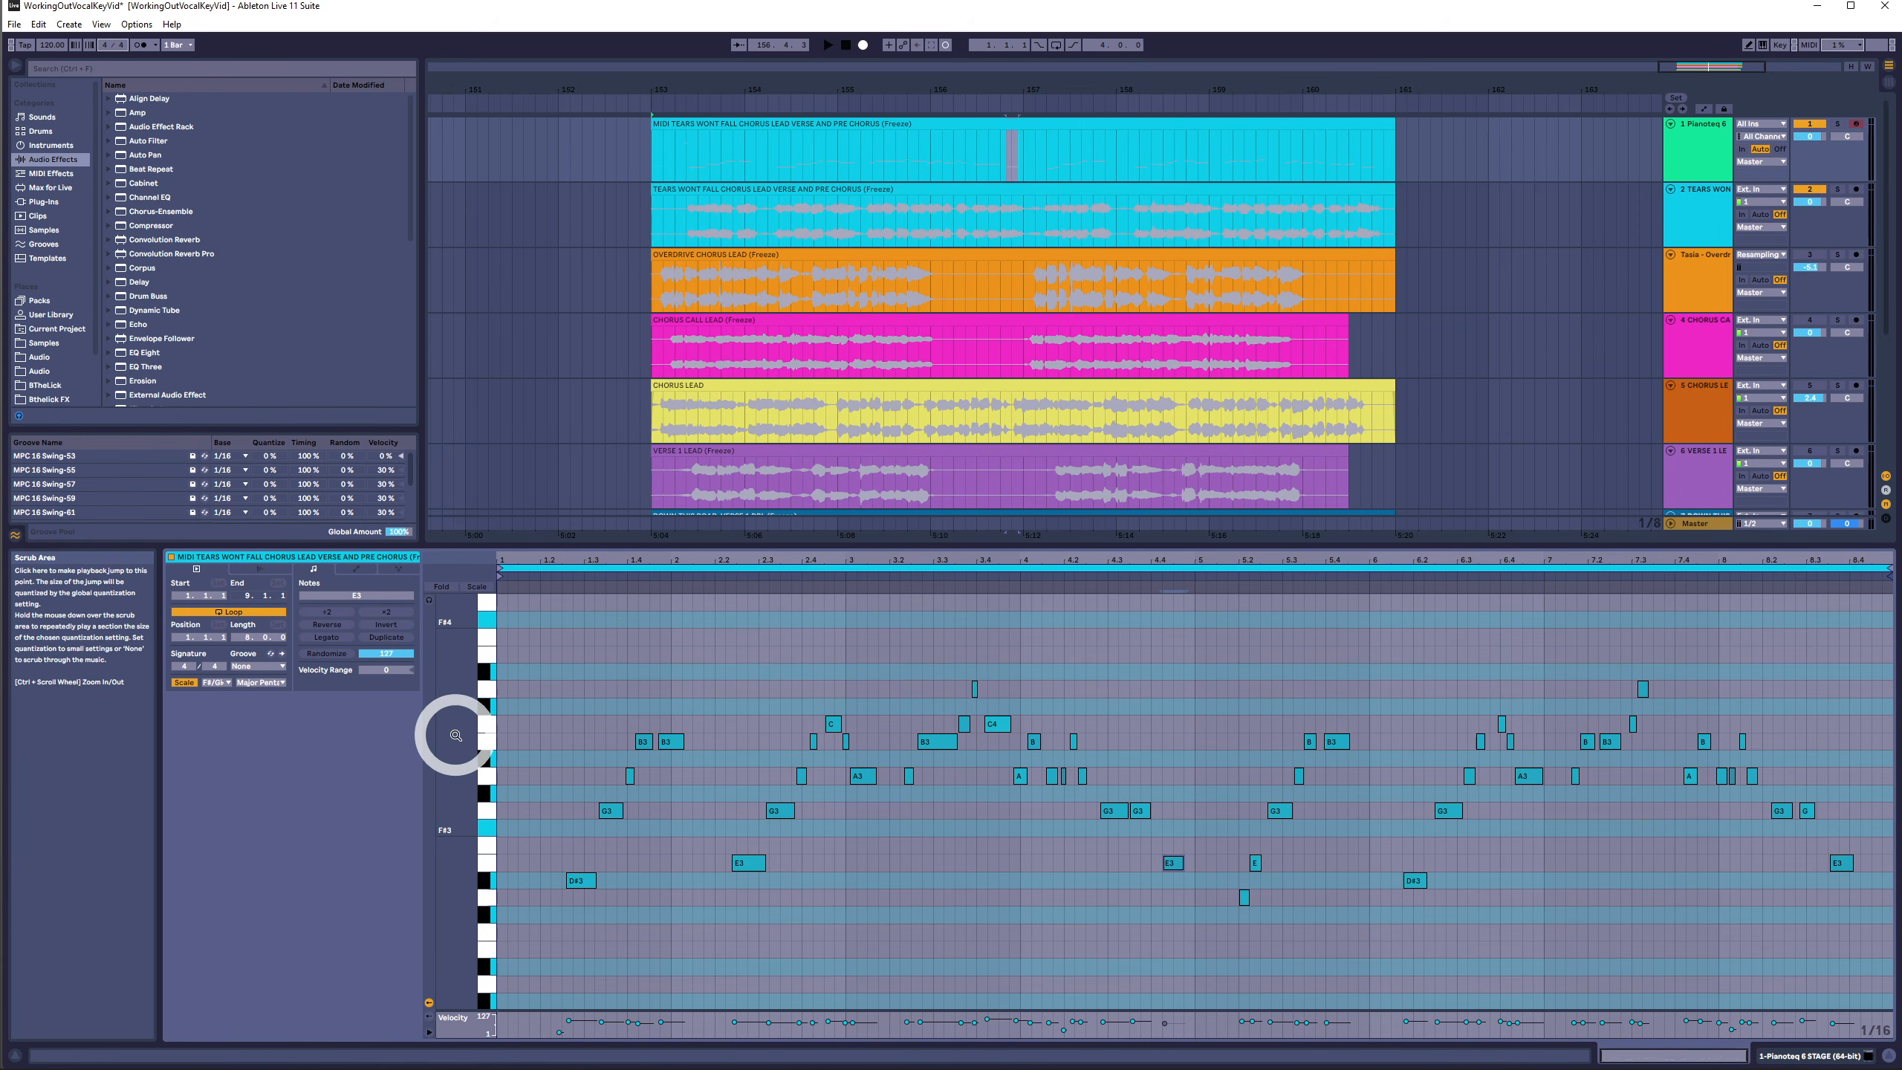
scroll(453, 731, "up", 2)
left_click(623, 579)
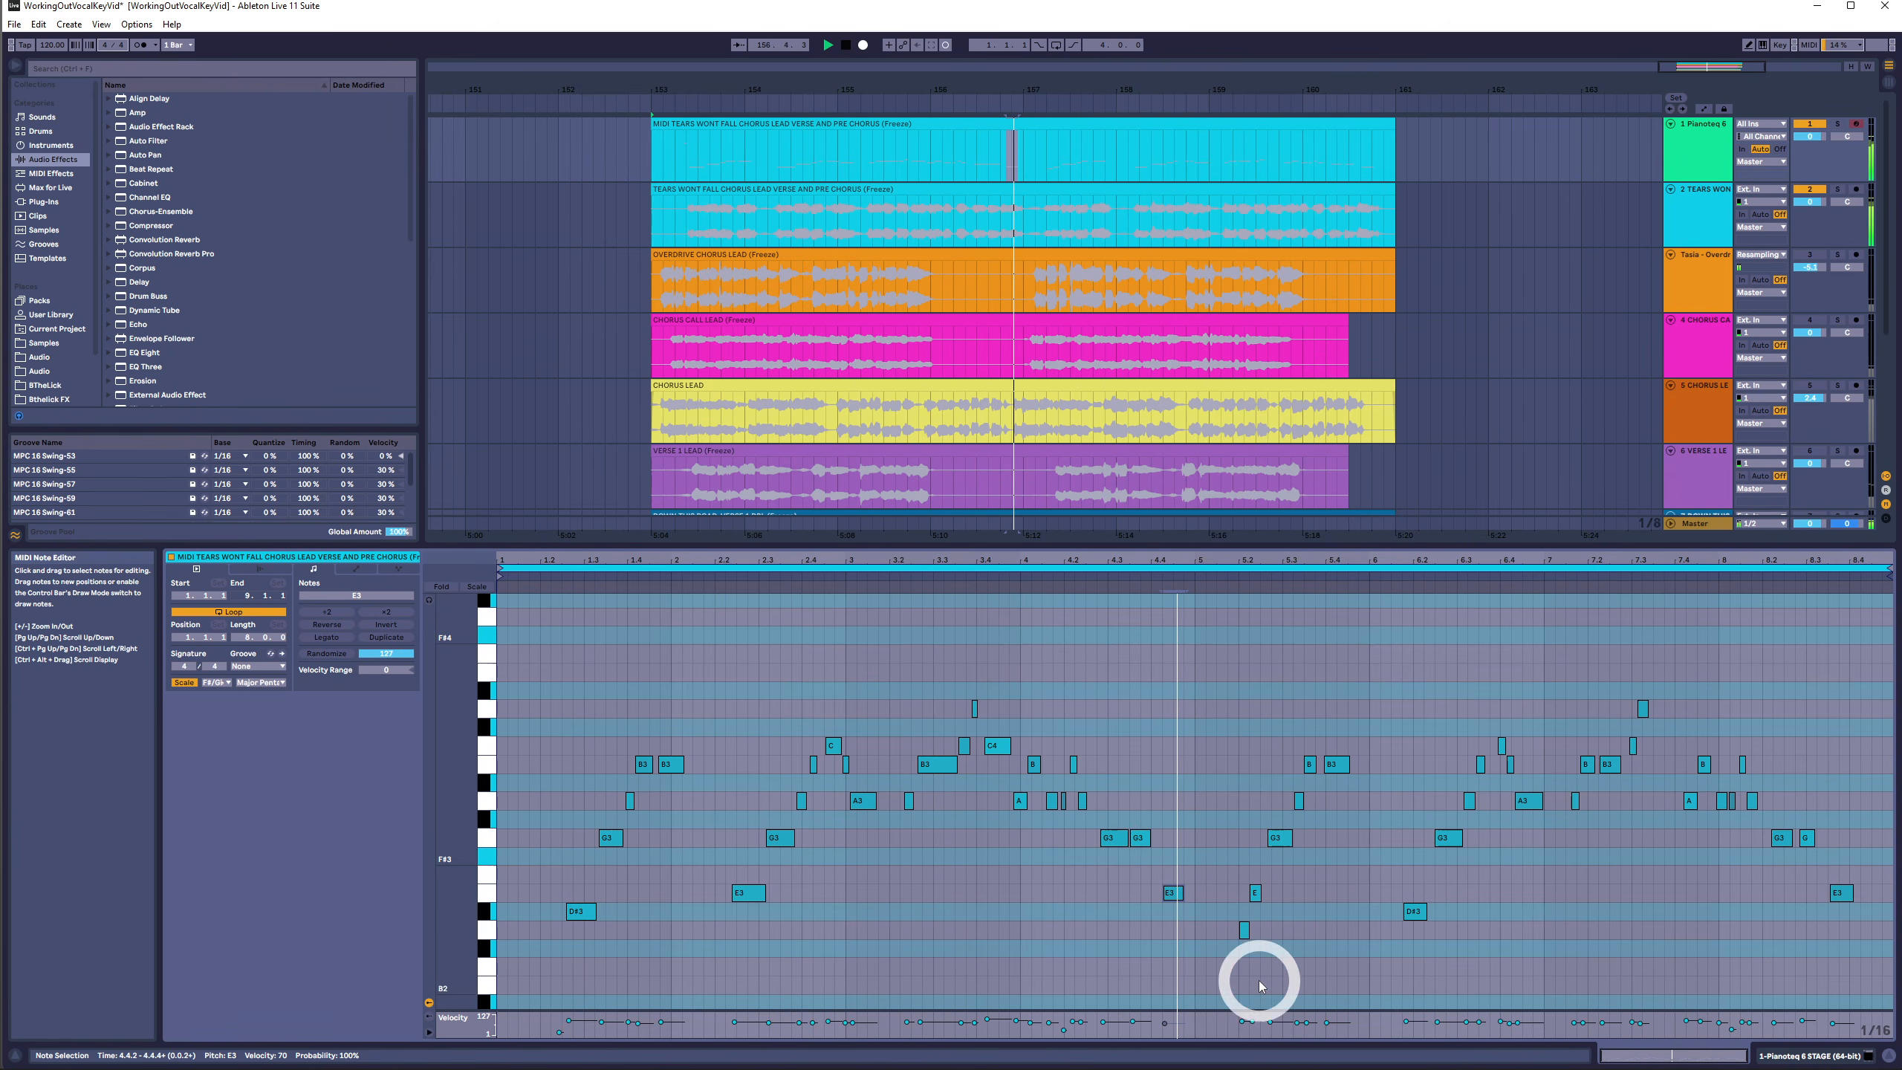
left_click_drag(592, 755, 749, 769)
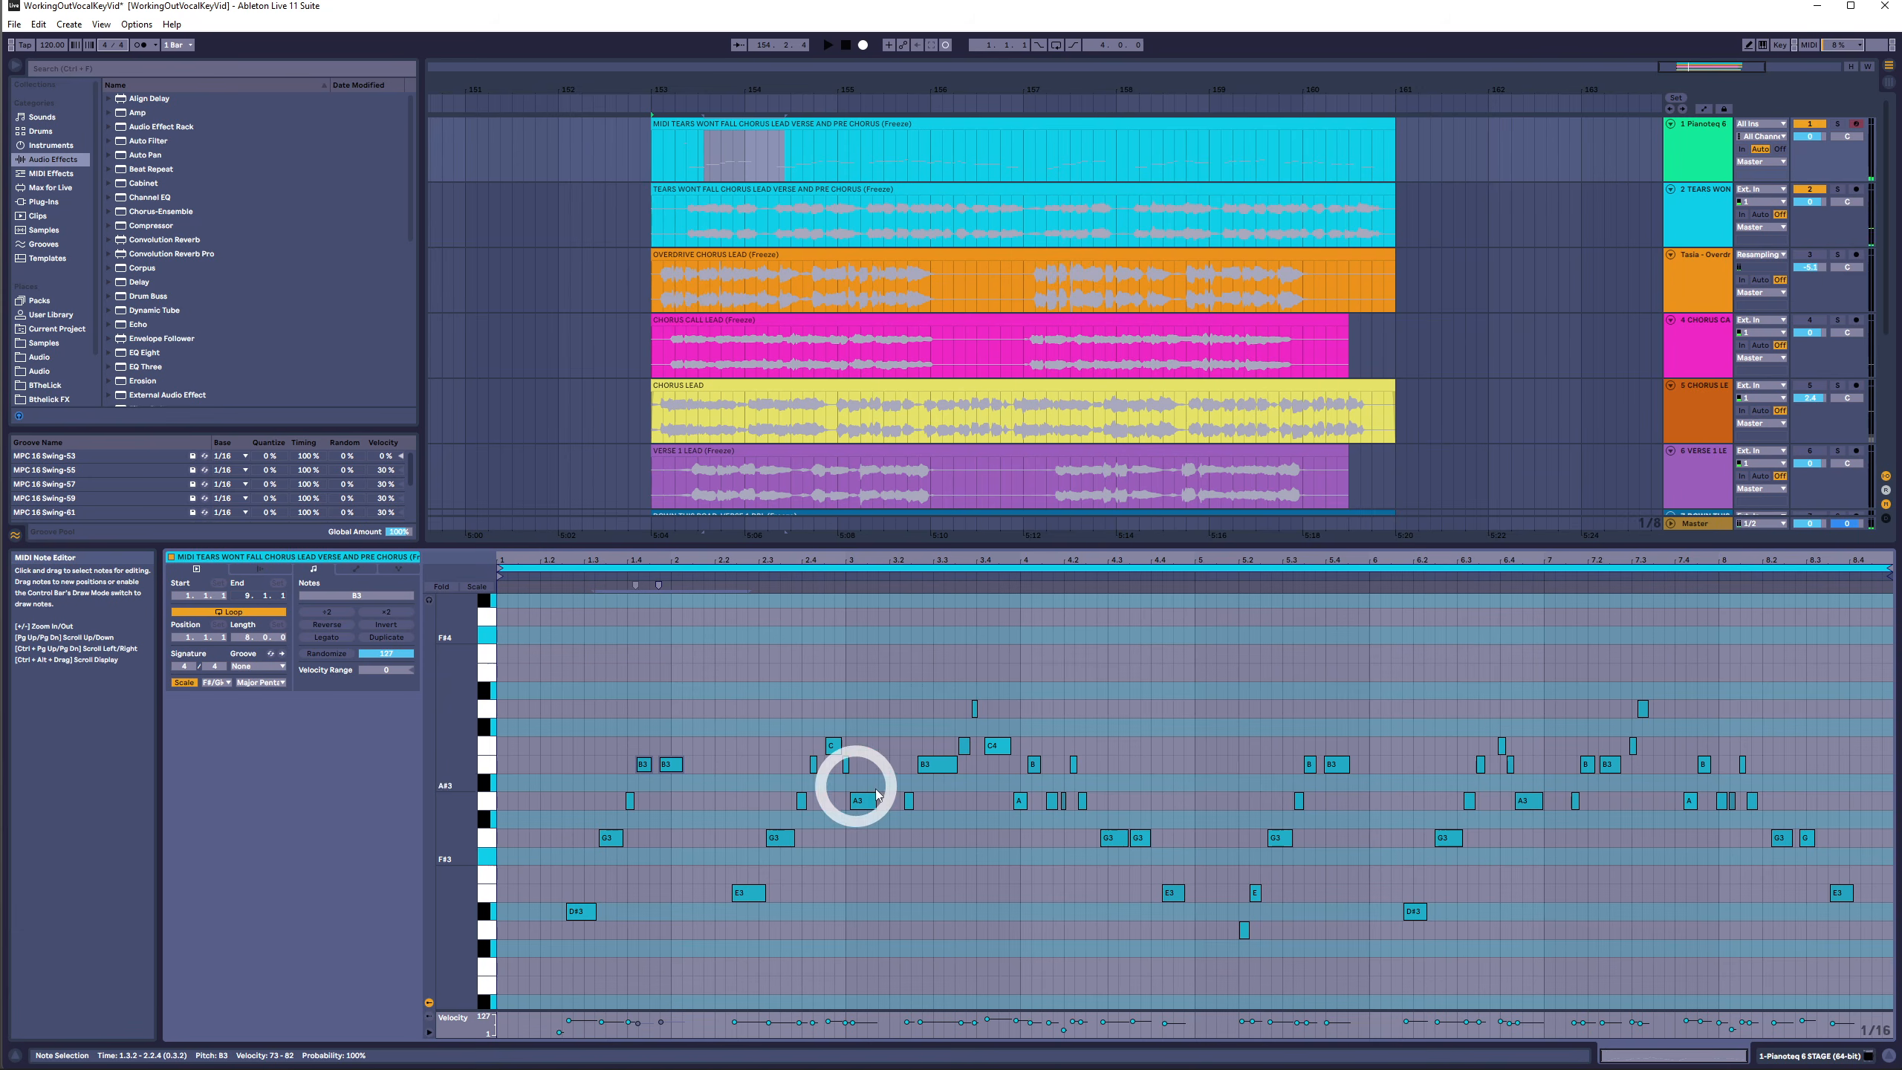
left_click_drag(929, 733, 952, 800, "shift")
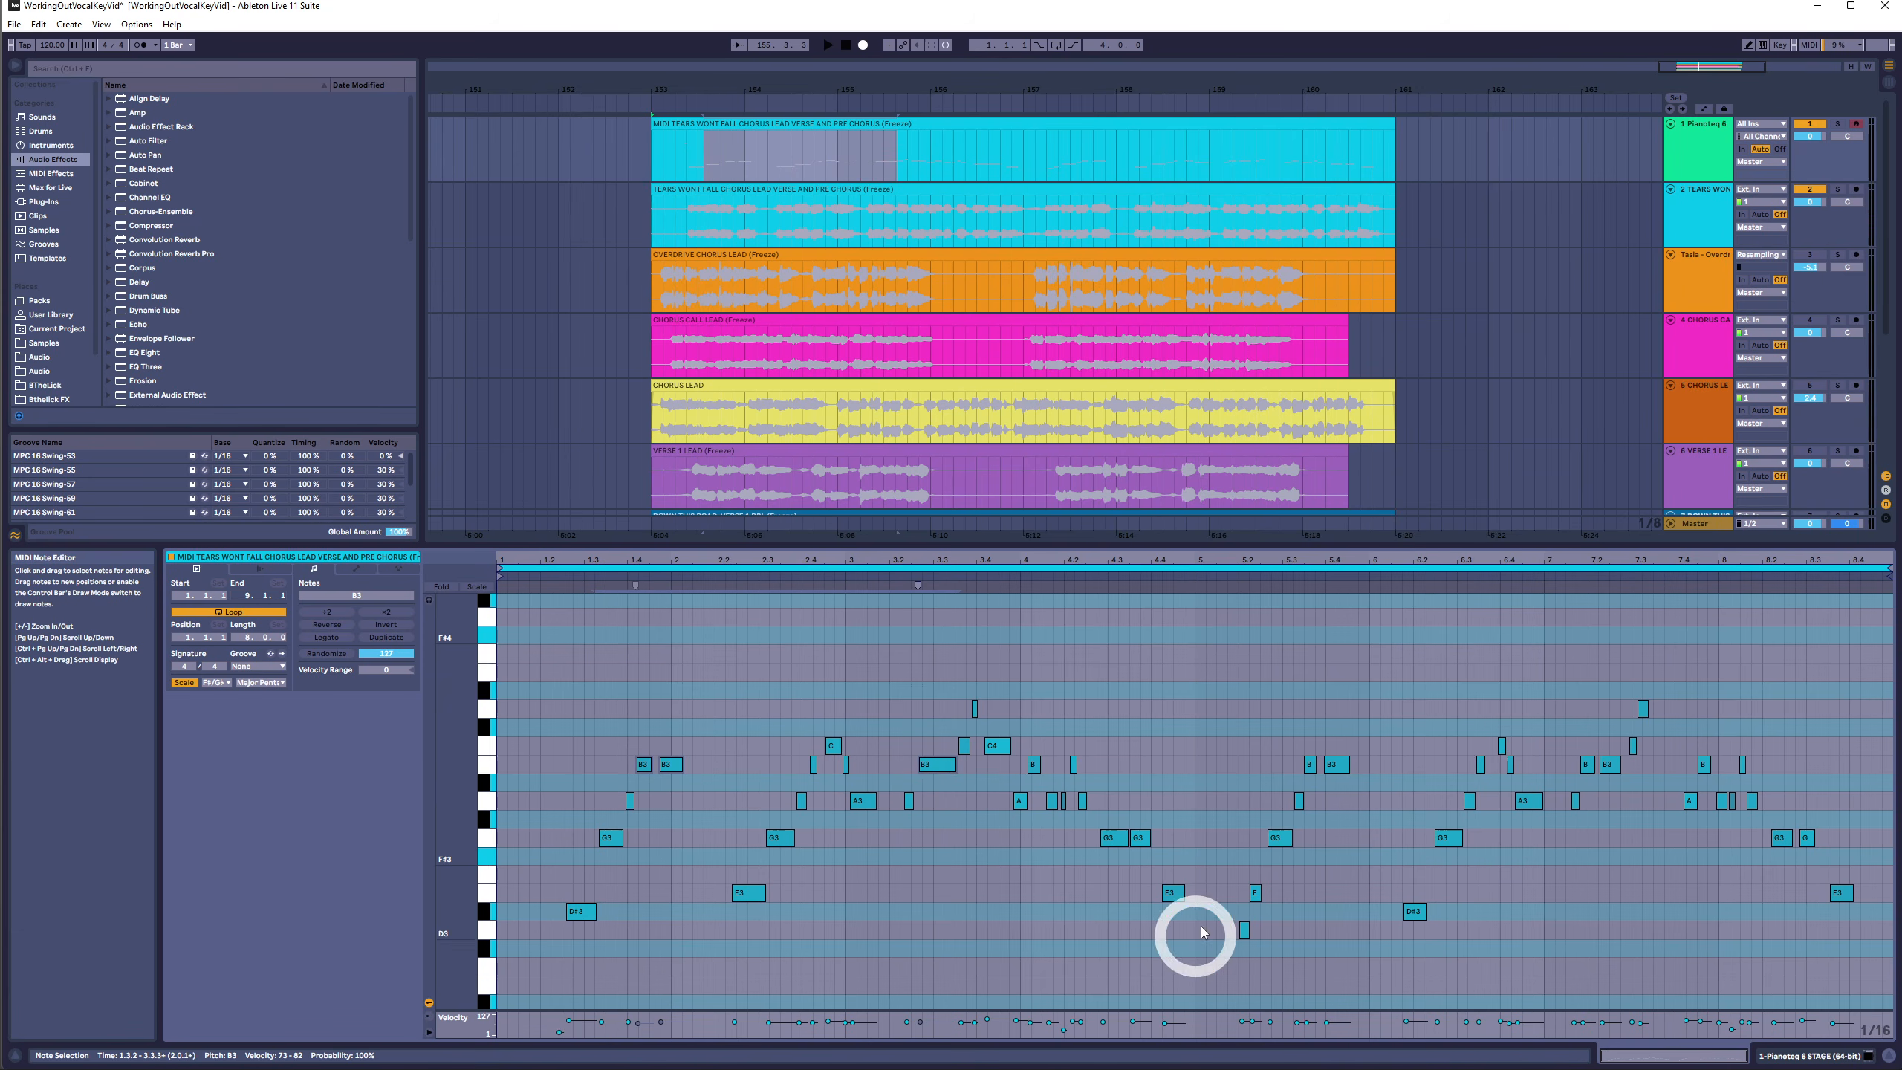
left_click_drag(1206, 818, 1144, 946)
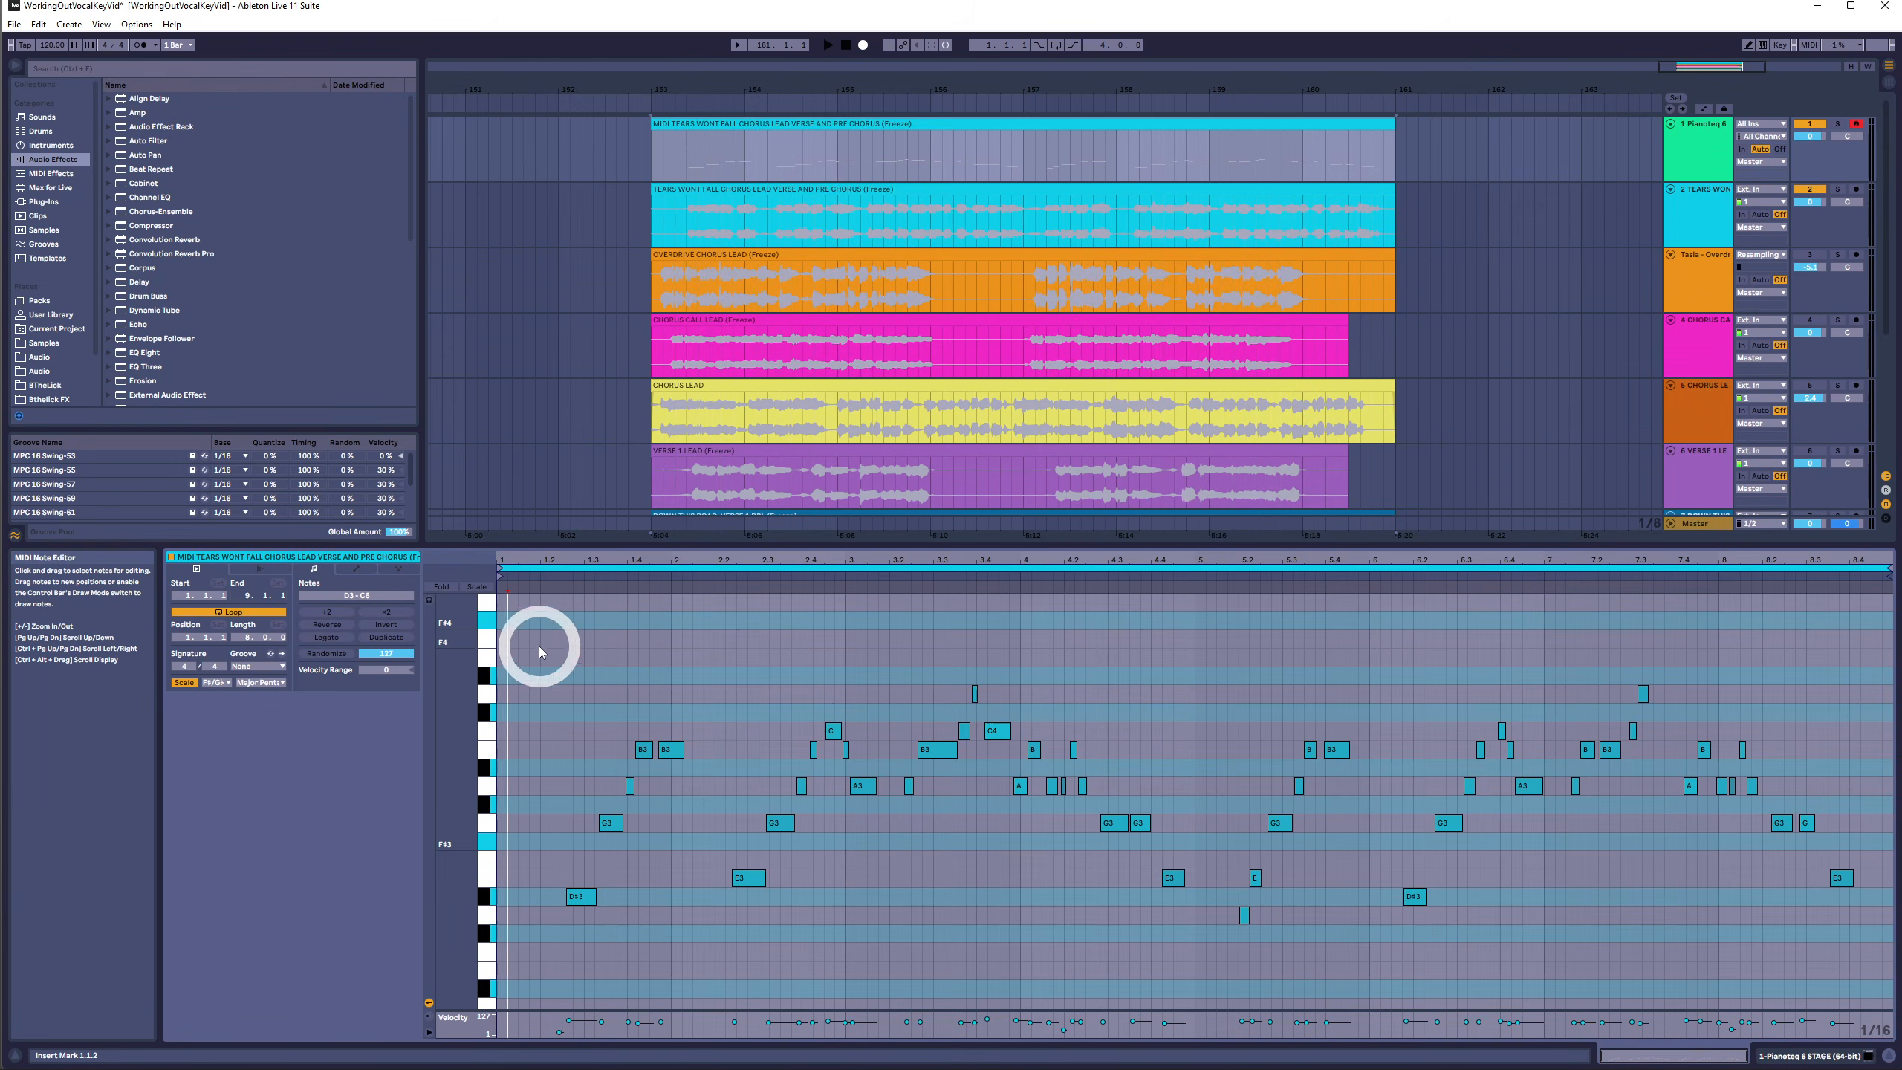
- Select all notes in the MIDI clip and transpose them down two semitones
left_click_drag(539, 651, 1869, 956)
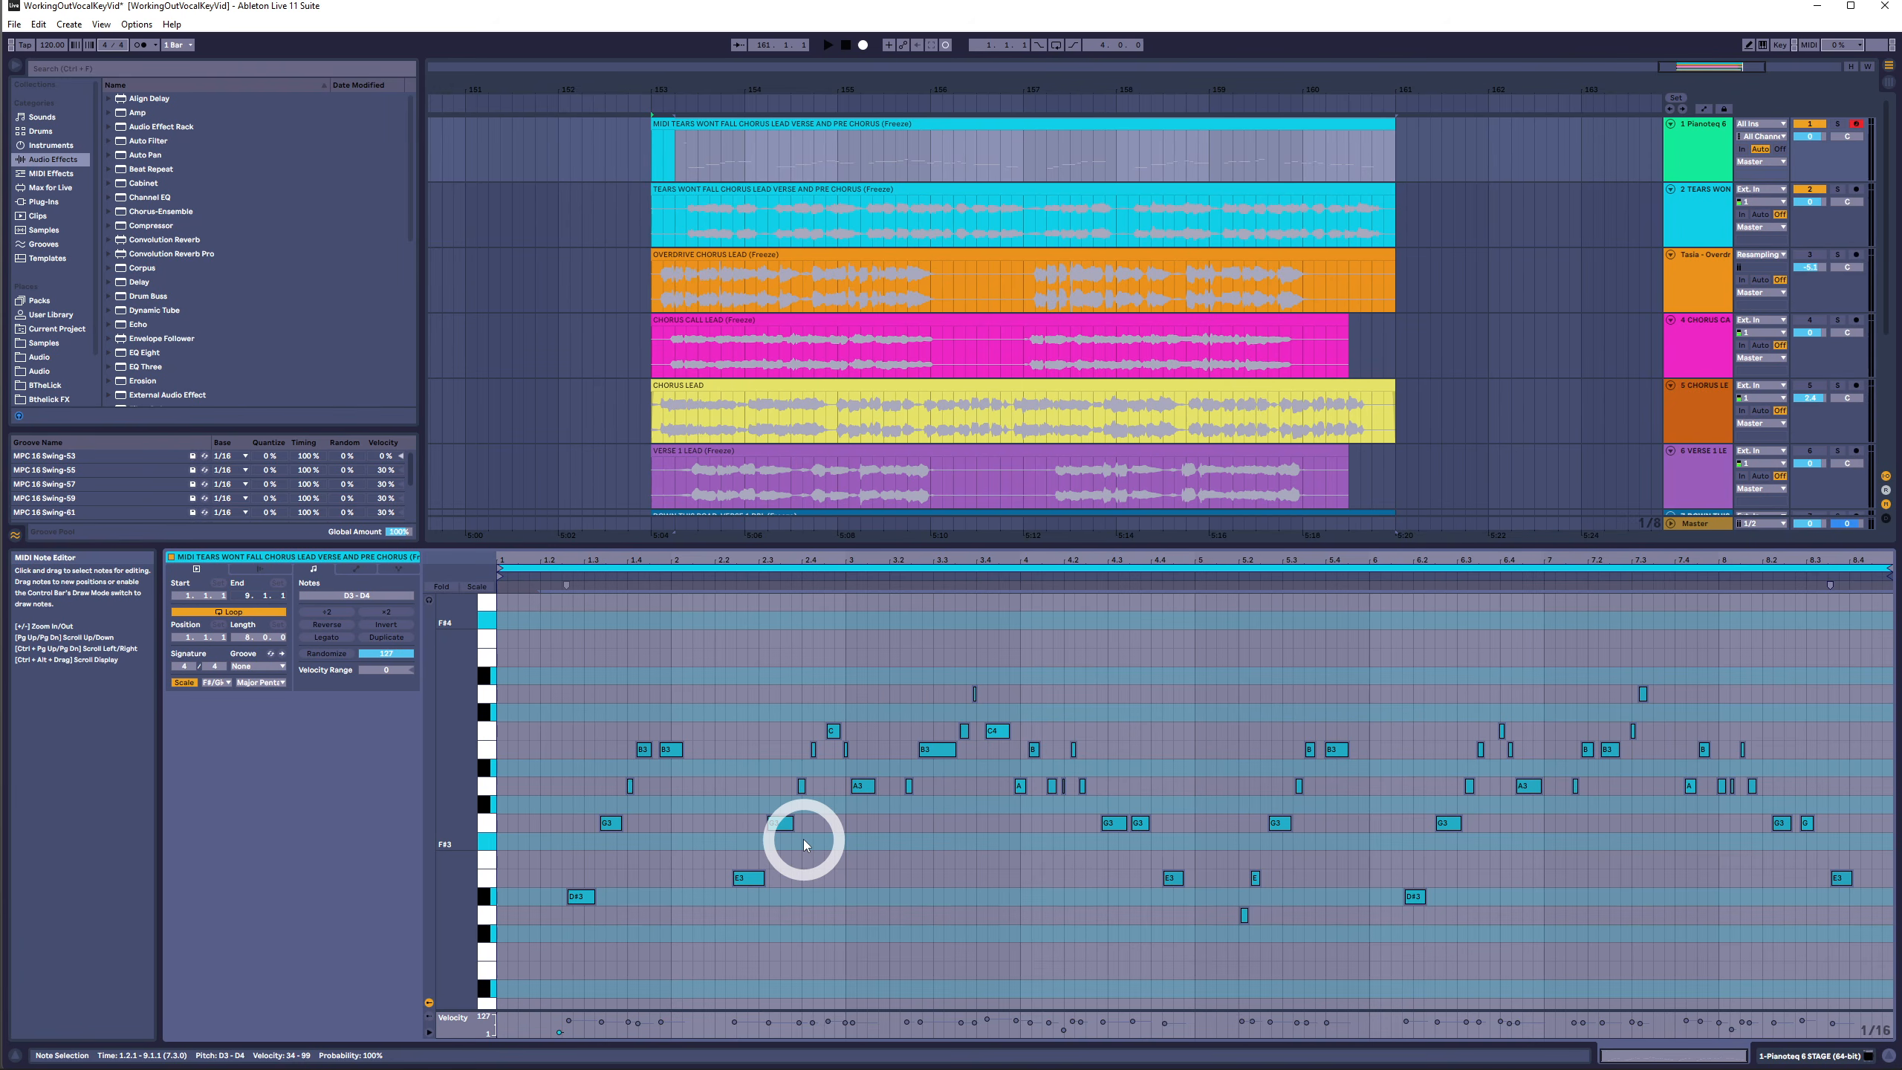
left_click(612, 691)
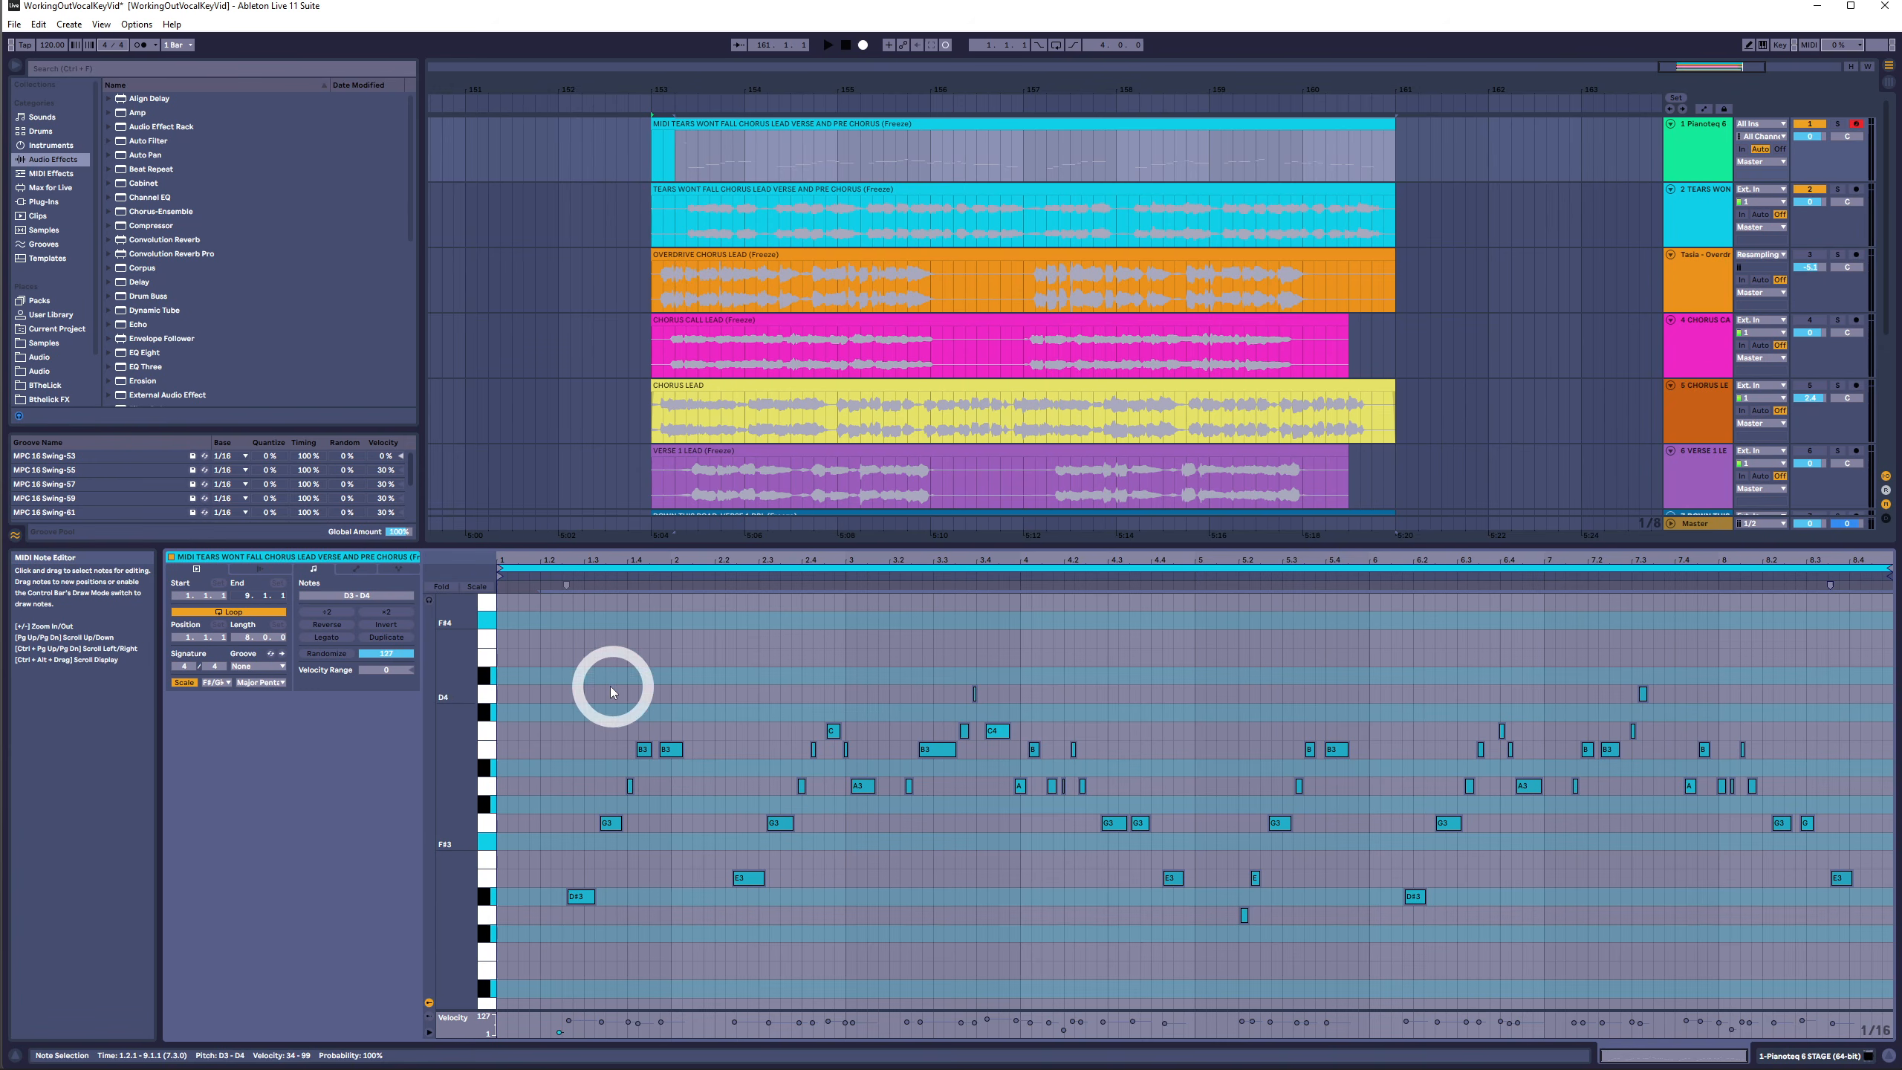
left_click_drag(633, 728, 806, 794)
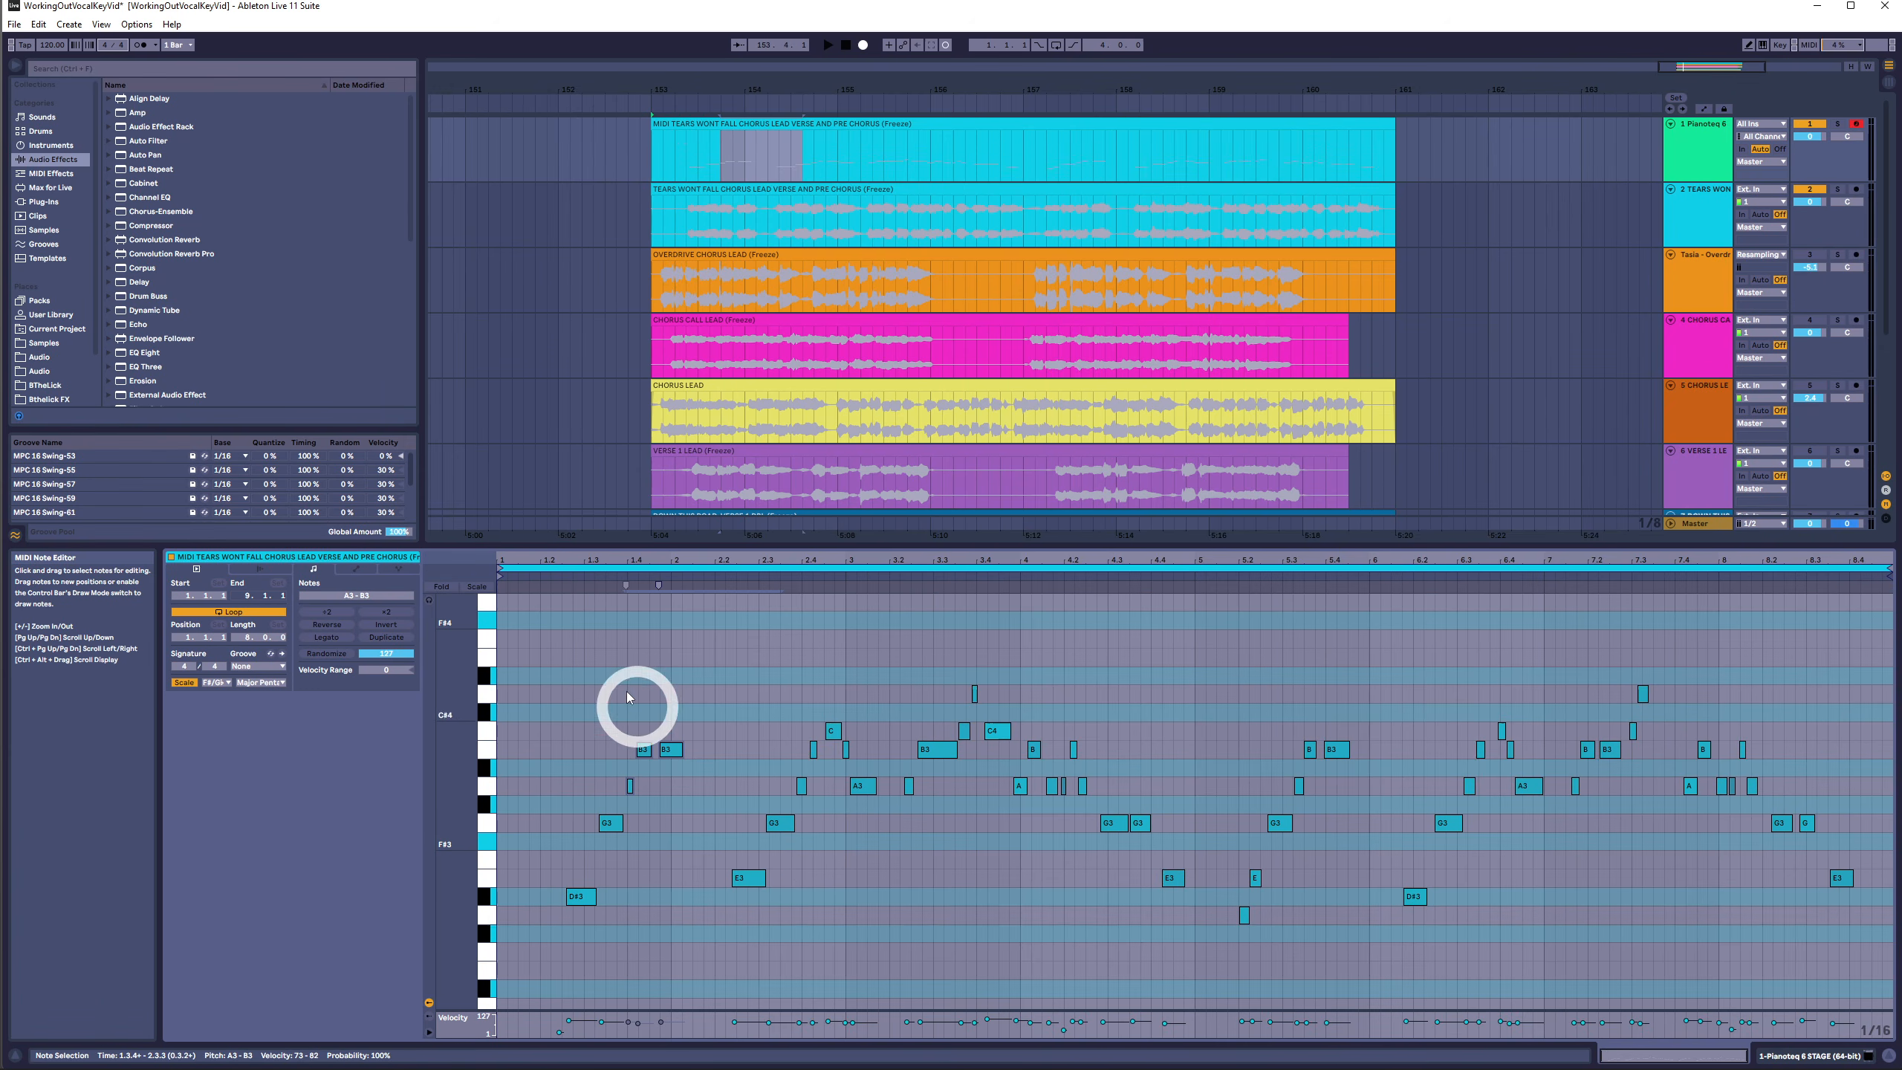
left_click_drag(515, 623, 1894, 1015)
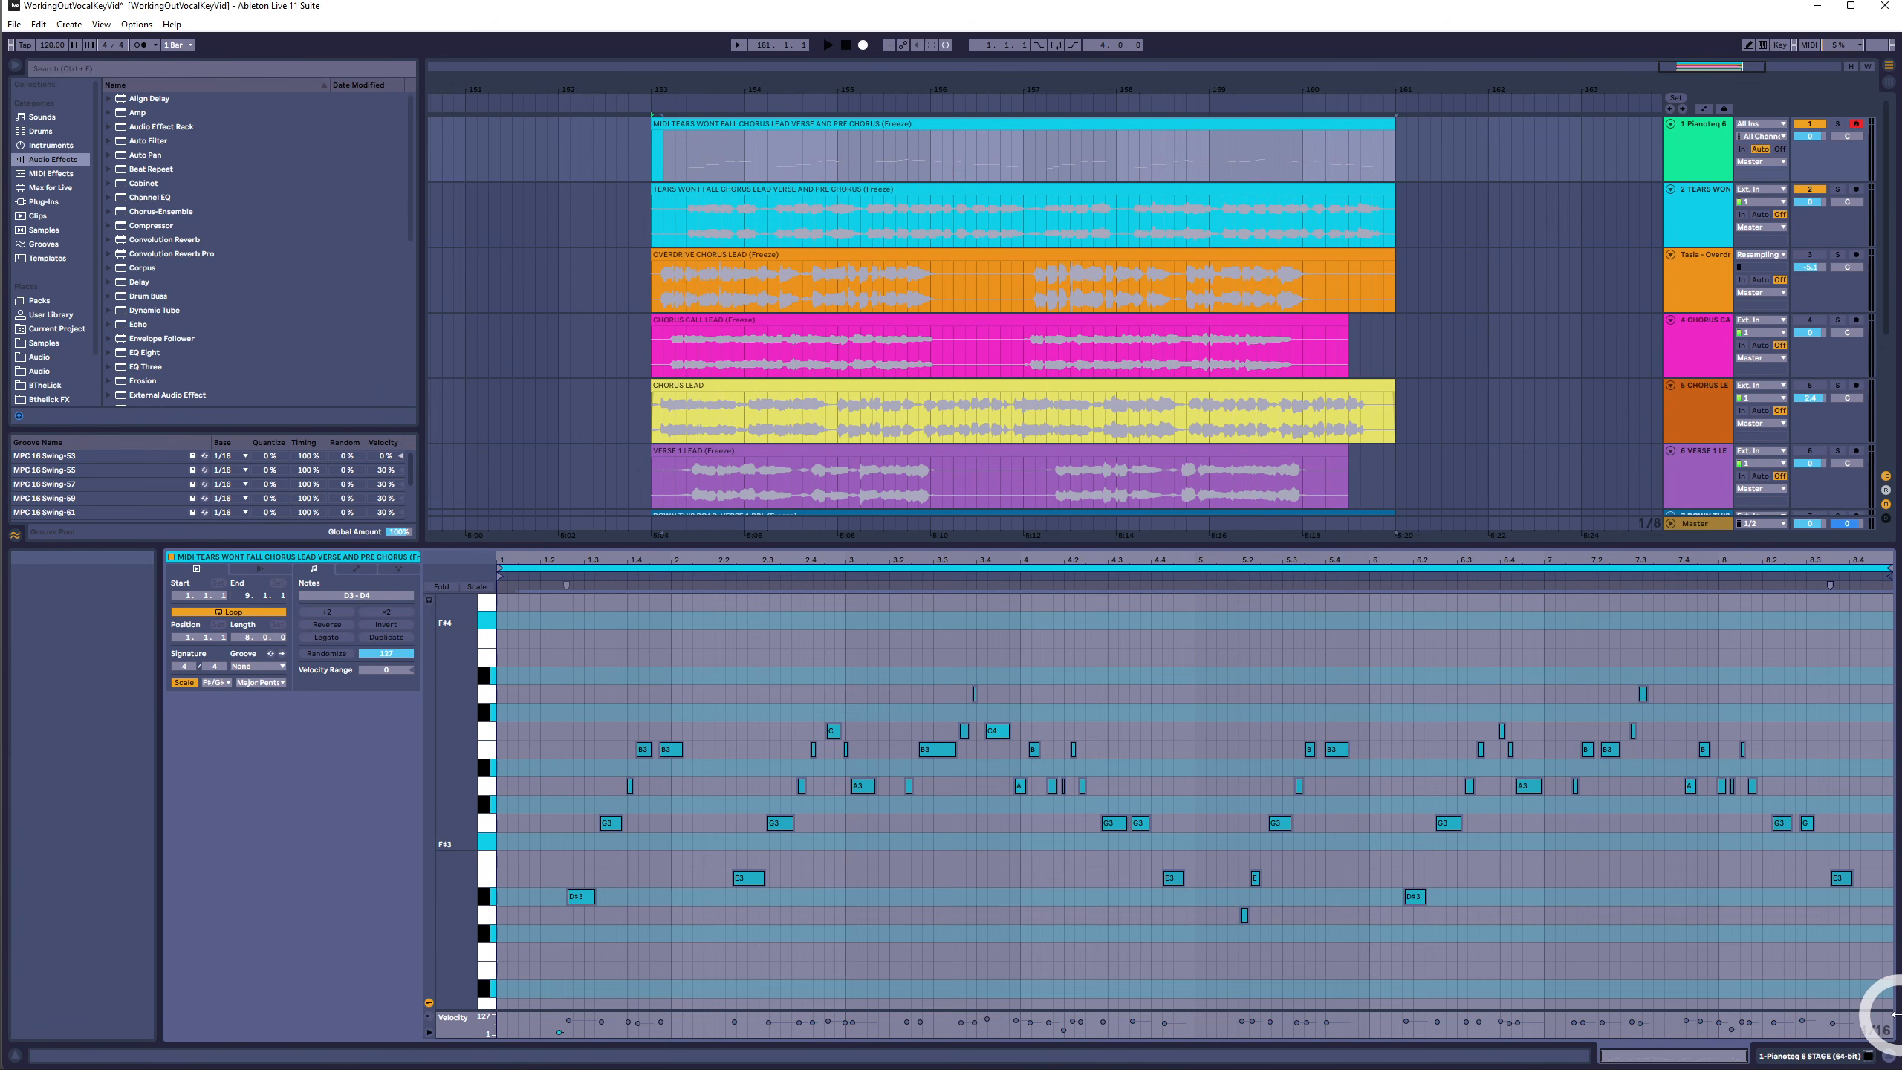
key("Down")
key("Down")
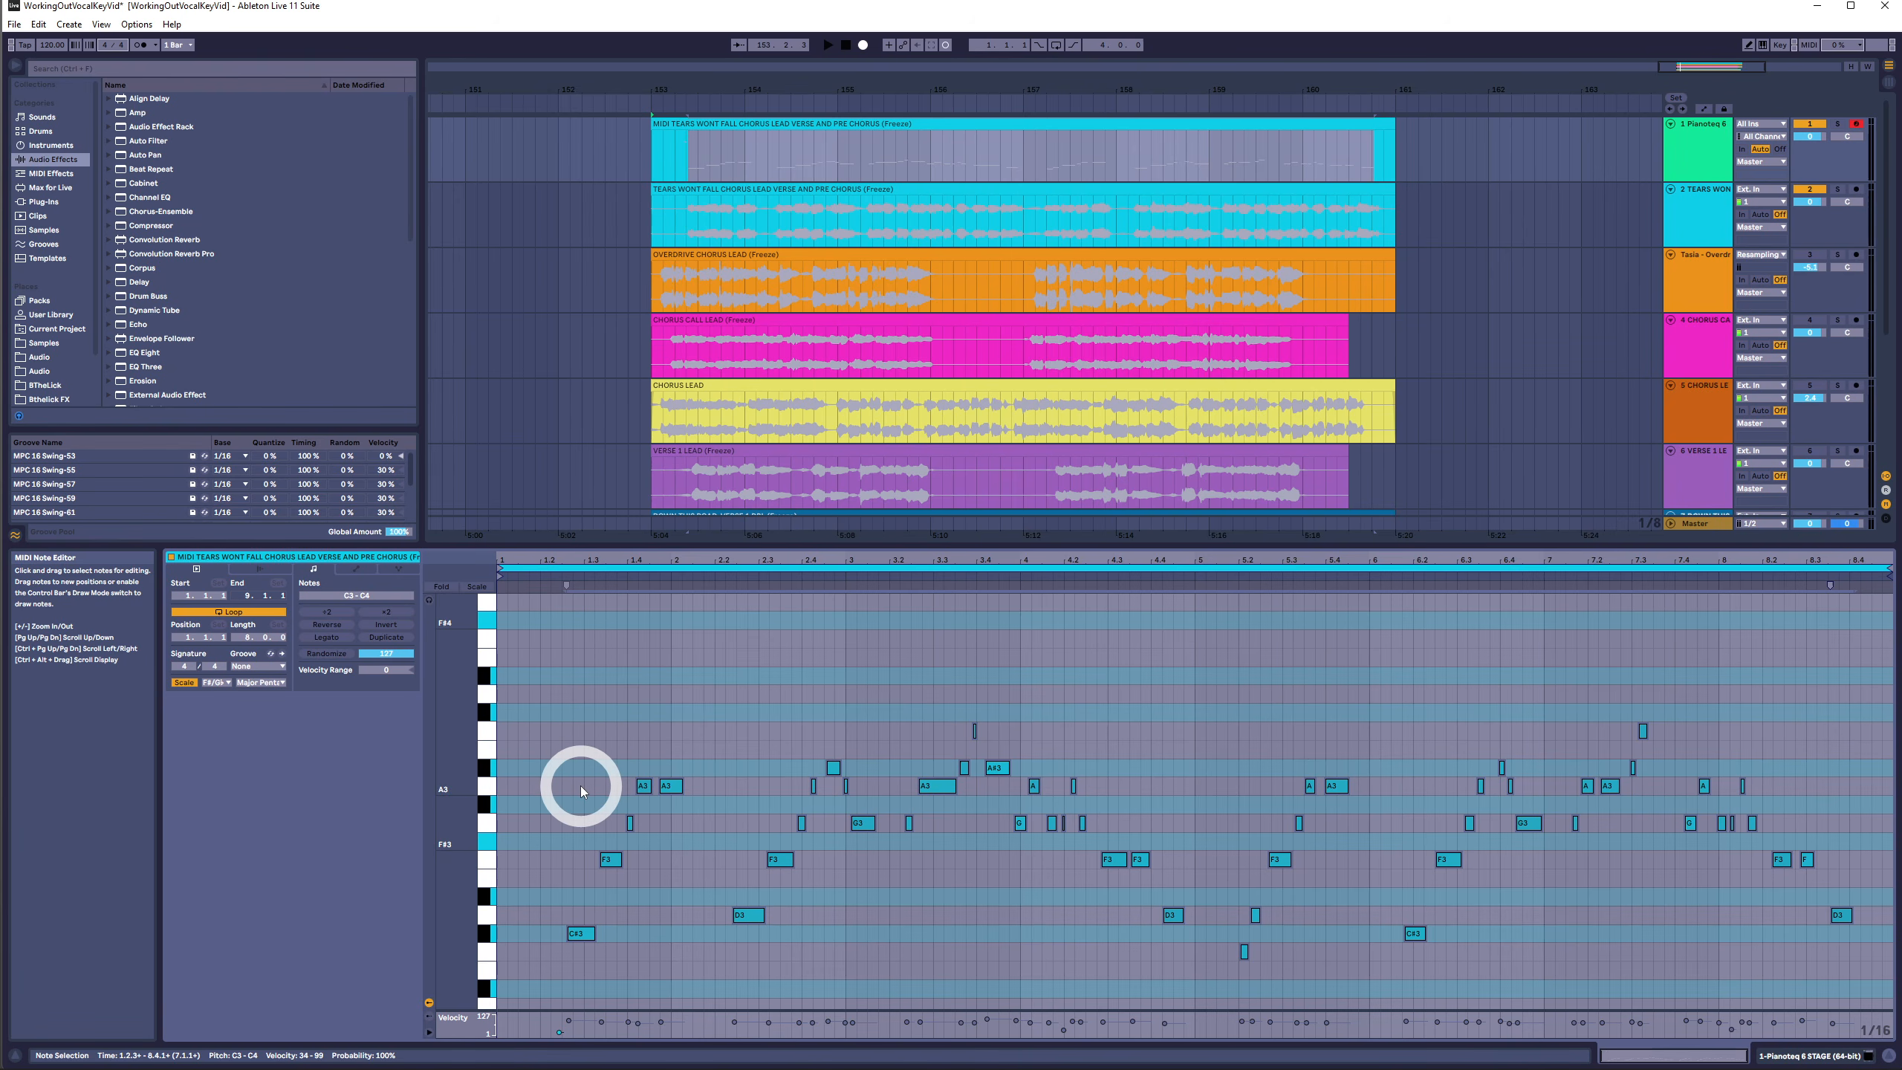
- Enlarge the note editor, fit the pitch range to the notes, and transpose all notes back up two semitones
left_click_drag(806, 545, 820, 328)
double_click(460, 549)
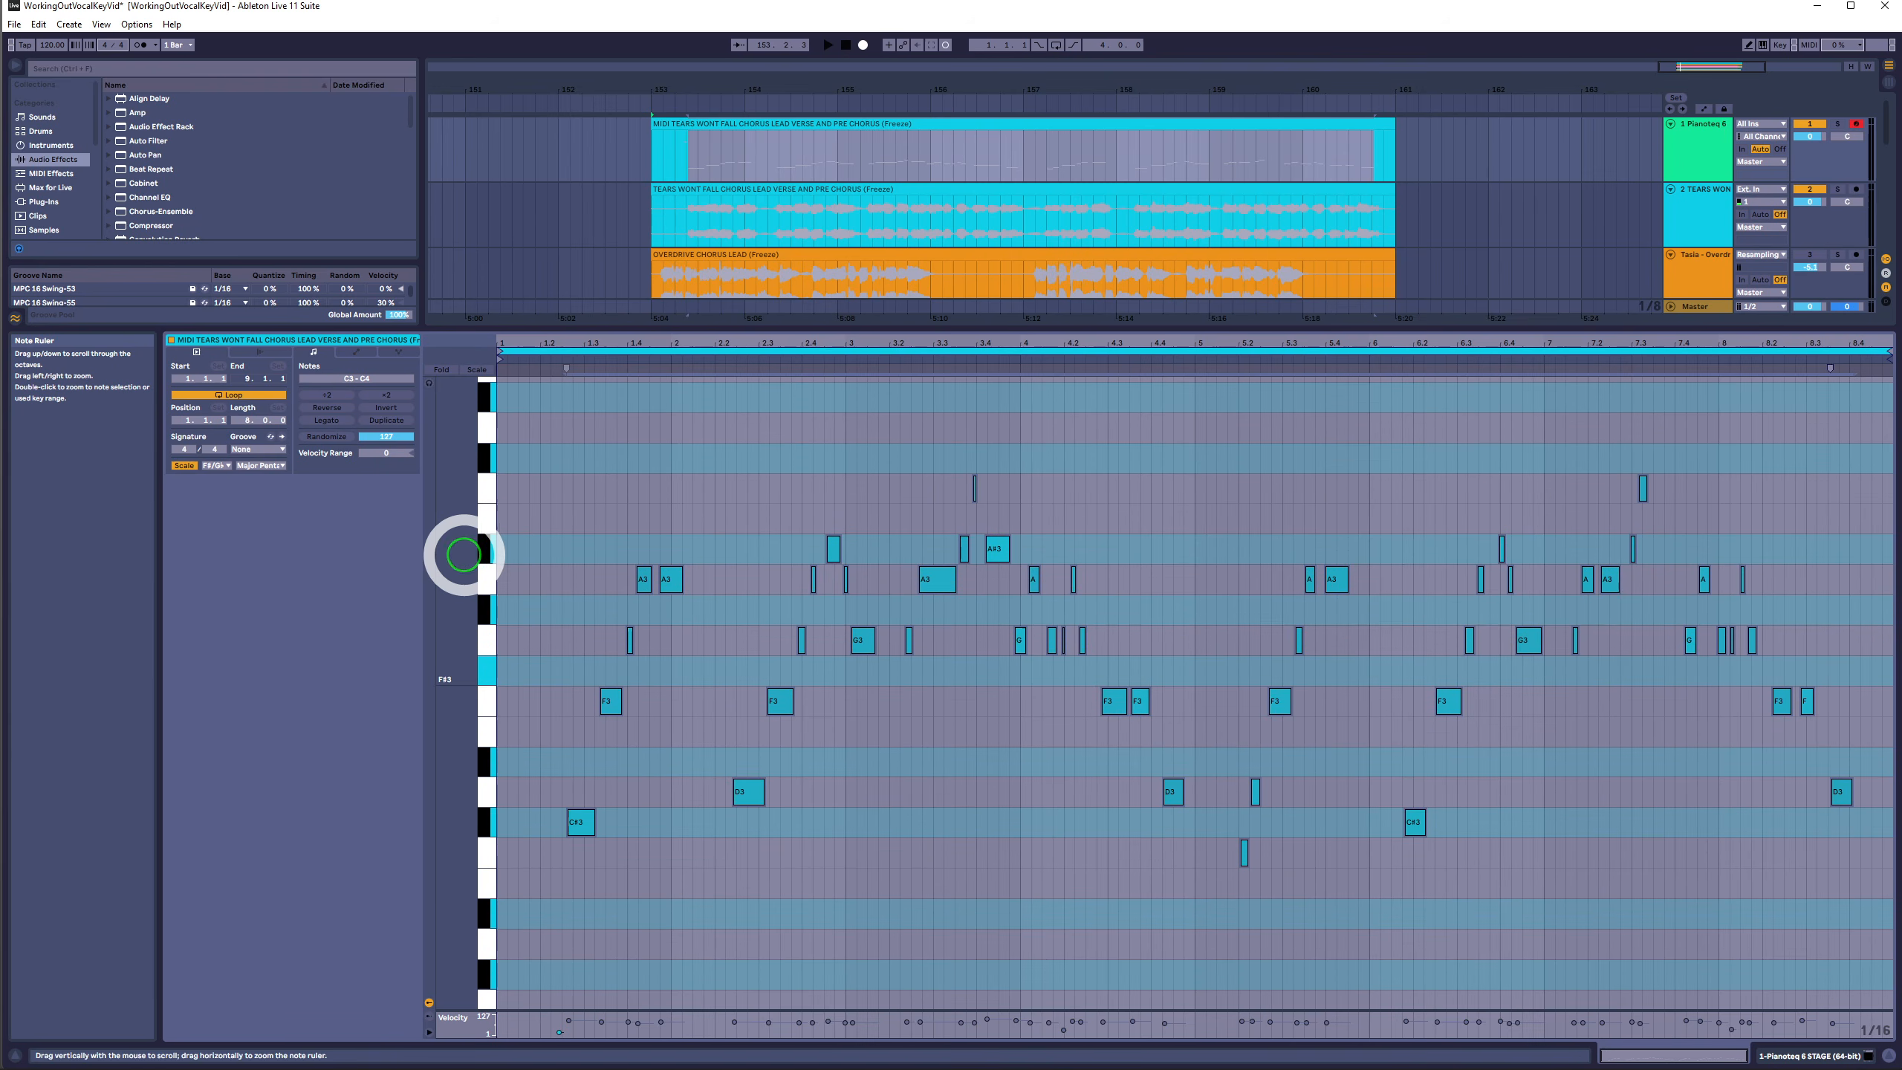
left_click_drag(581, 595, 1843, 830)
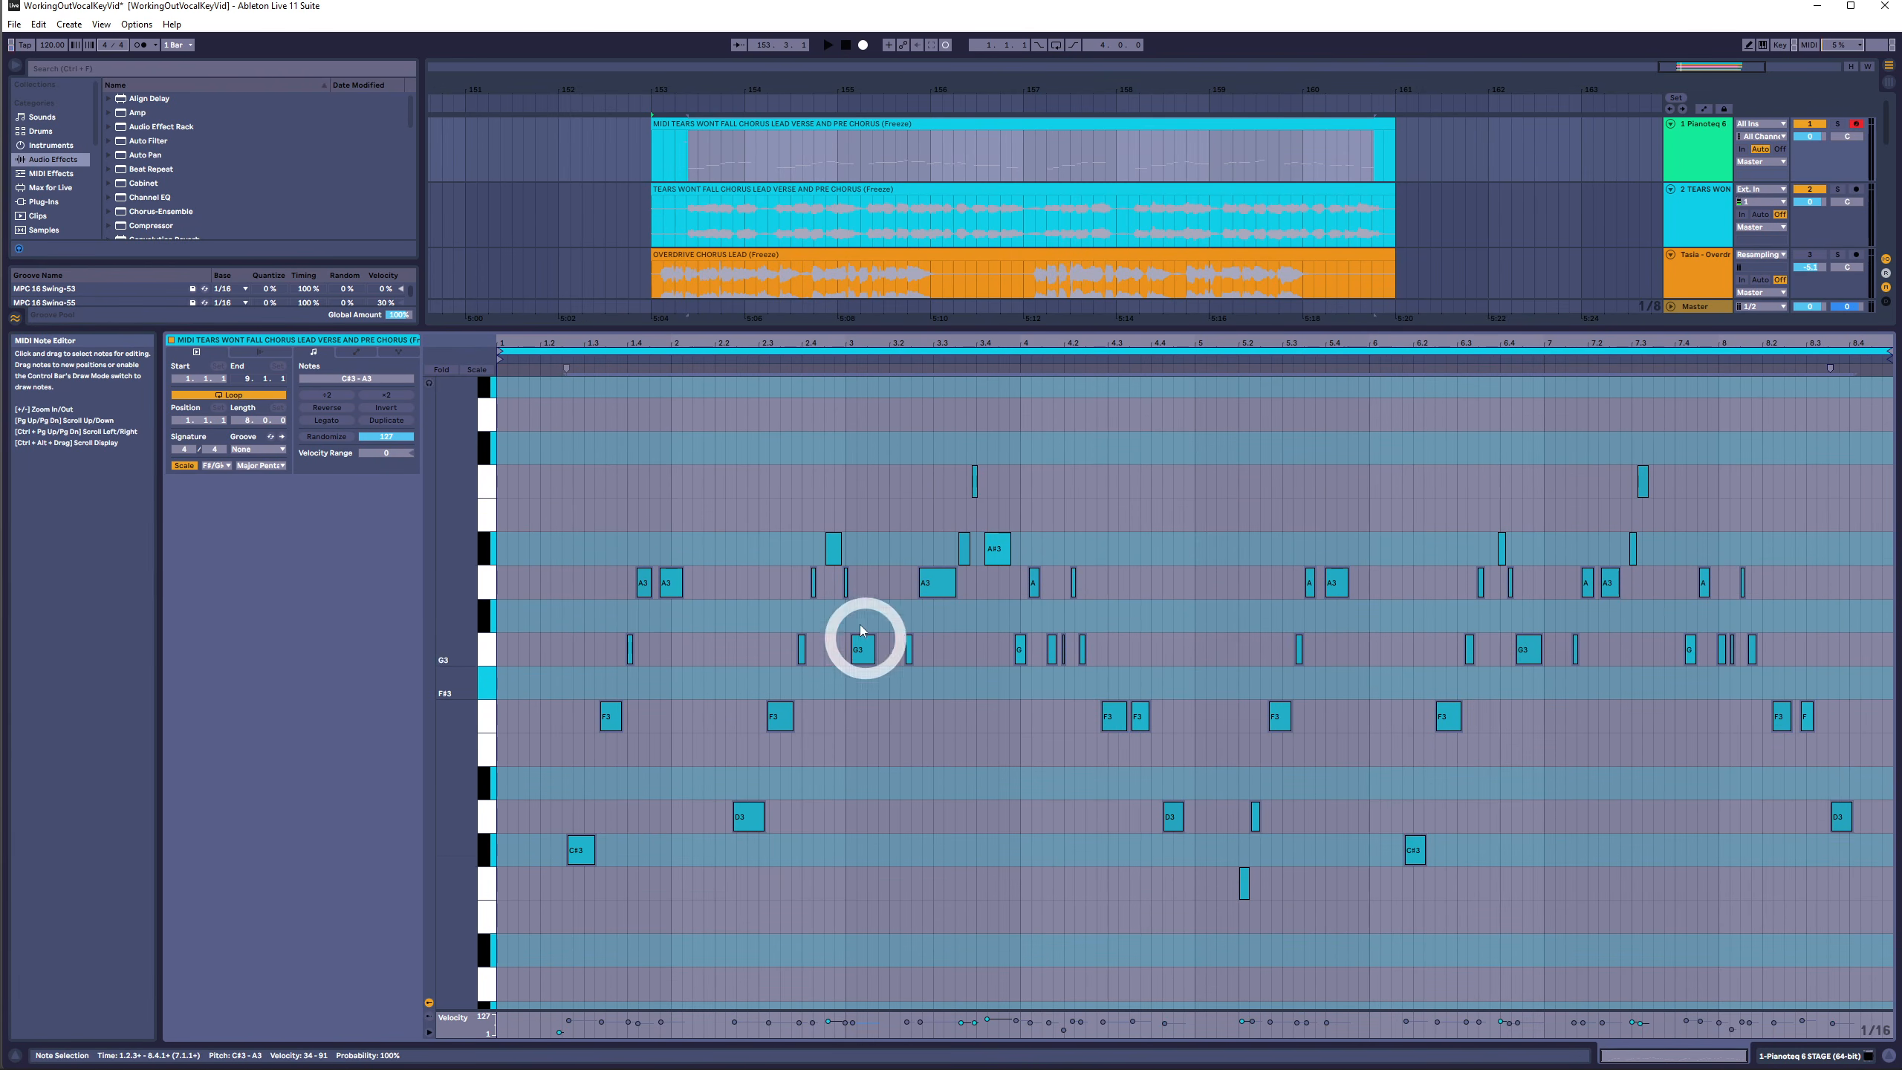
left_click_drag(783, 536, 1815, 537)
left_click_drag(1853, 457, 544, 913)
key("Up")
key("Up")
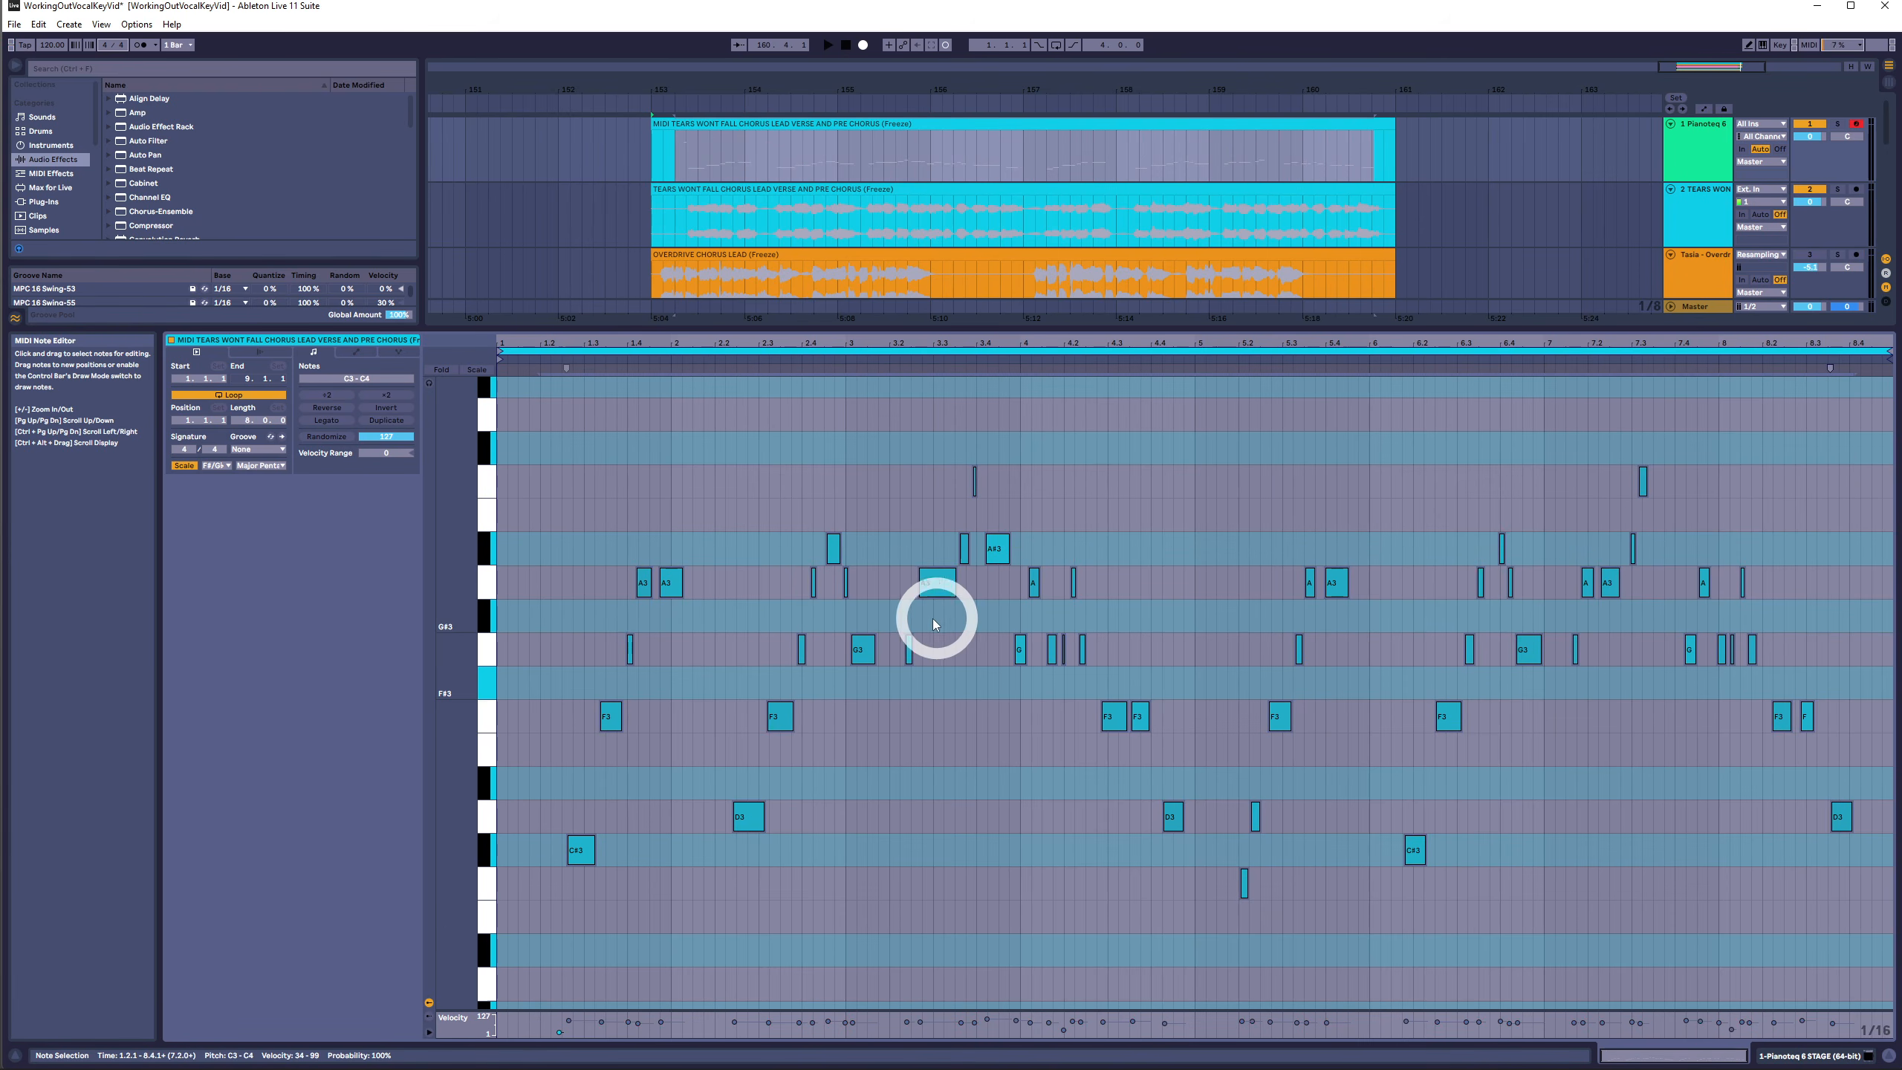
- Transpose all notes up one semitone and select the notes on individual pitch rows to compare them
scroll(870, 658, "up", 5)
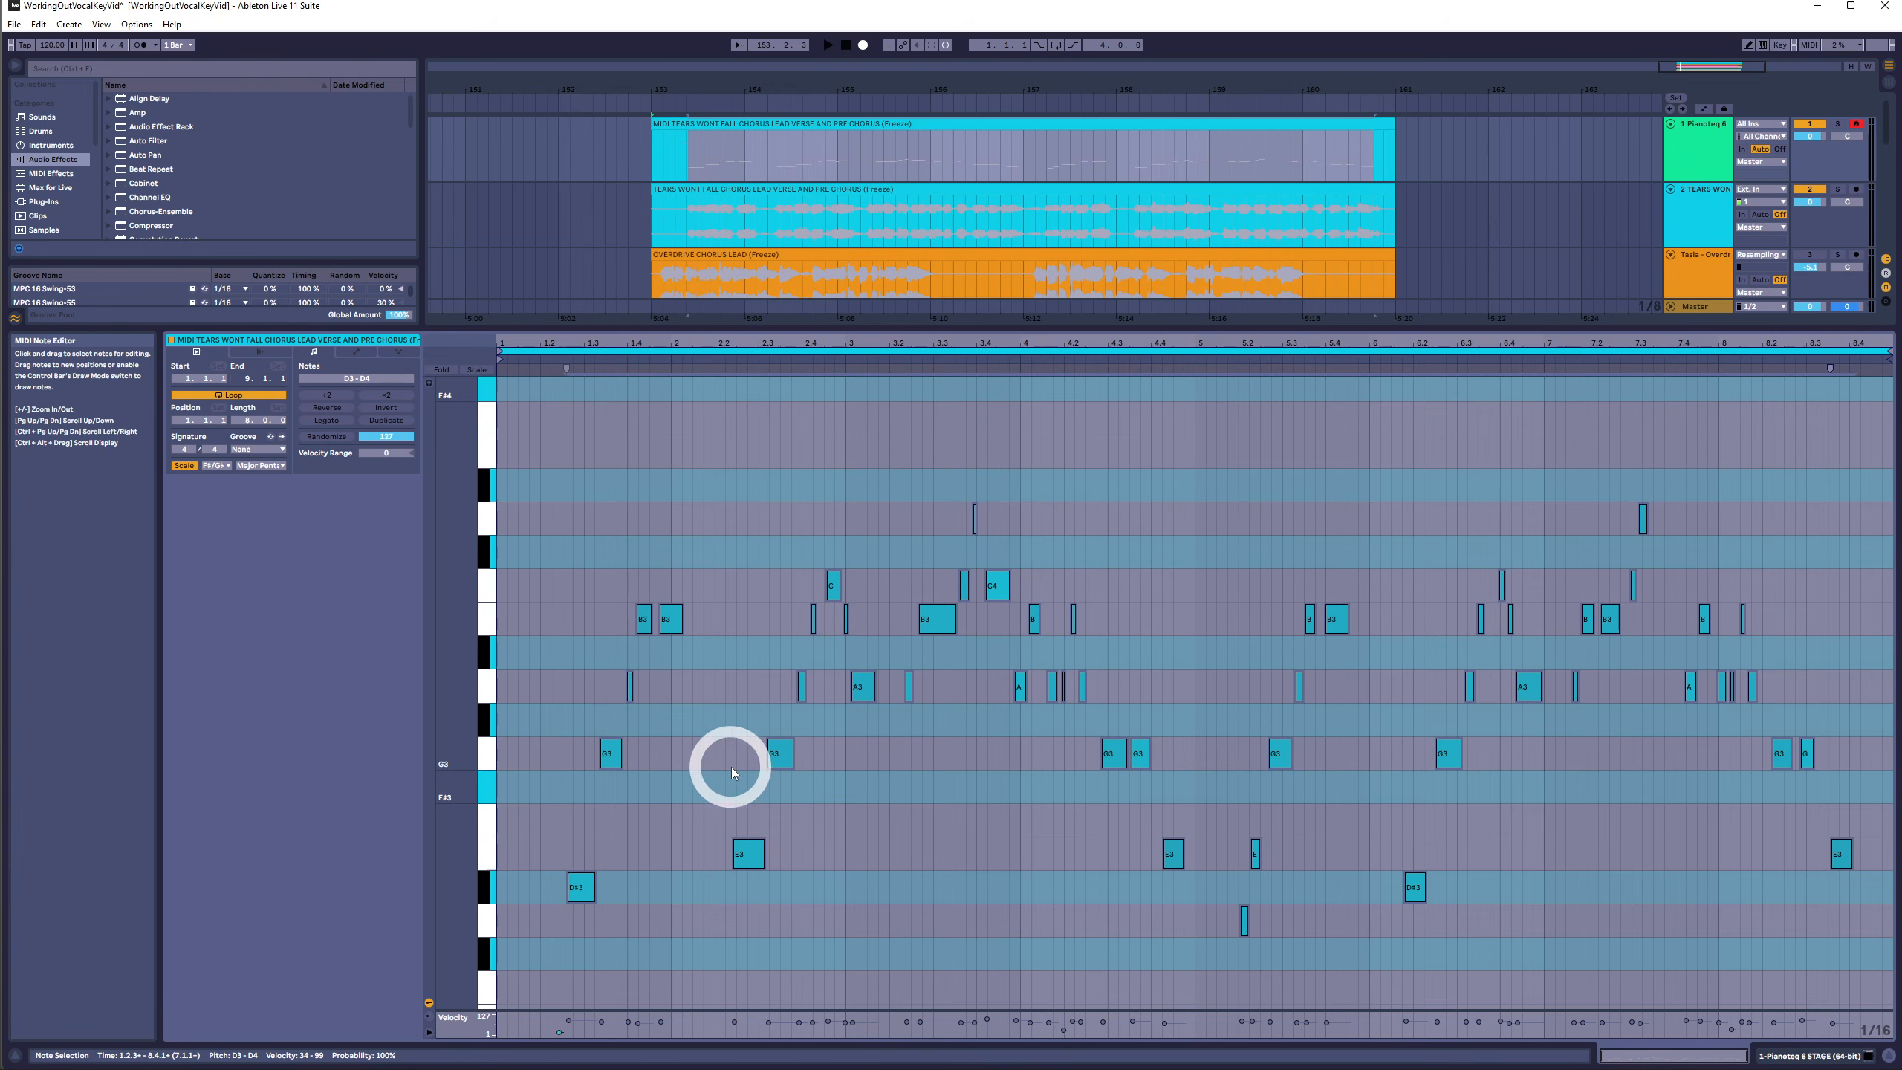
key("Up")
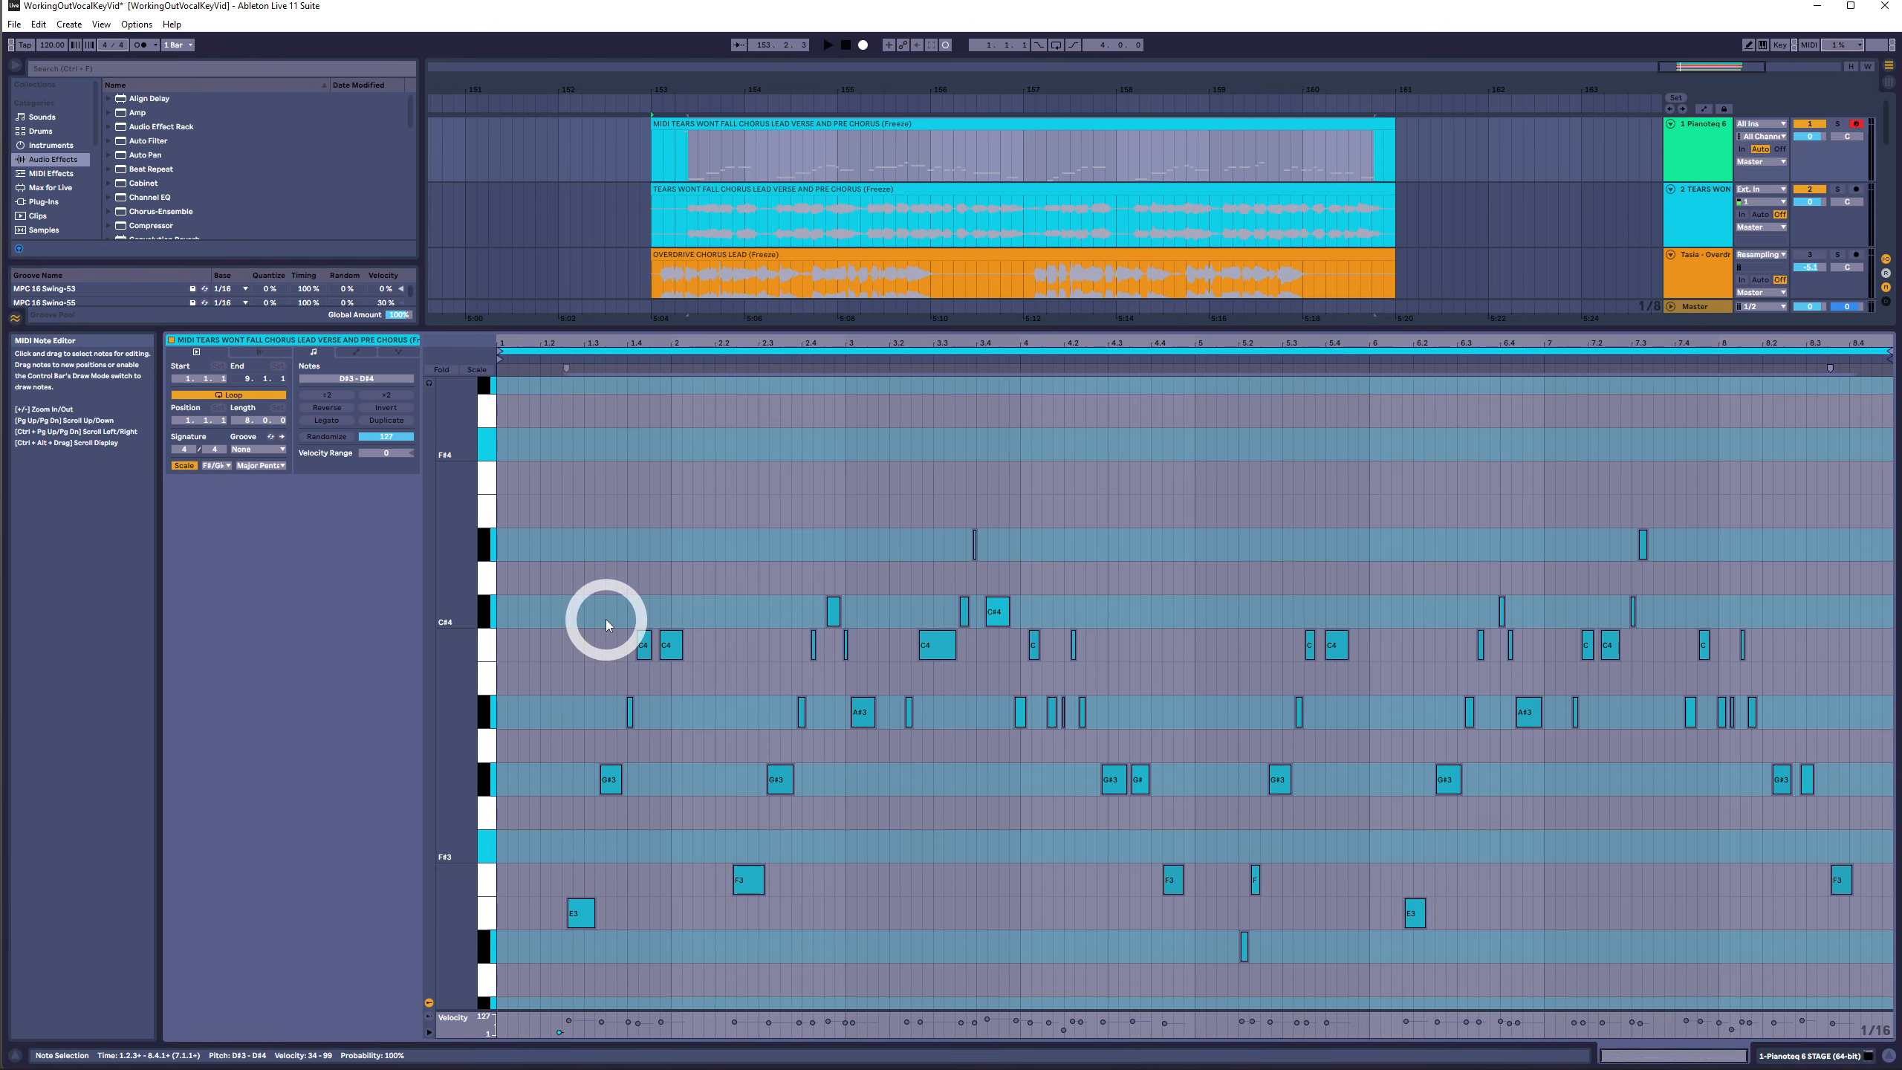
left_click_drag(581, 775, 1869, 780)
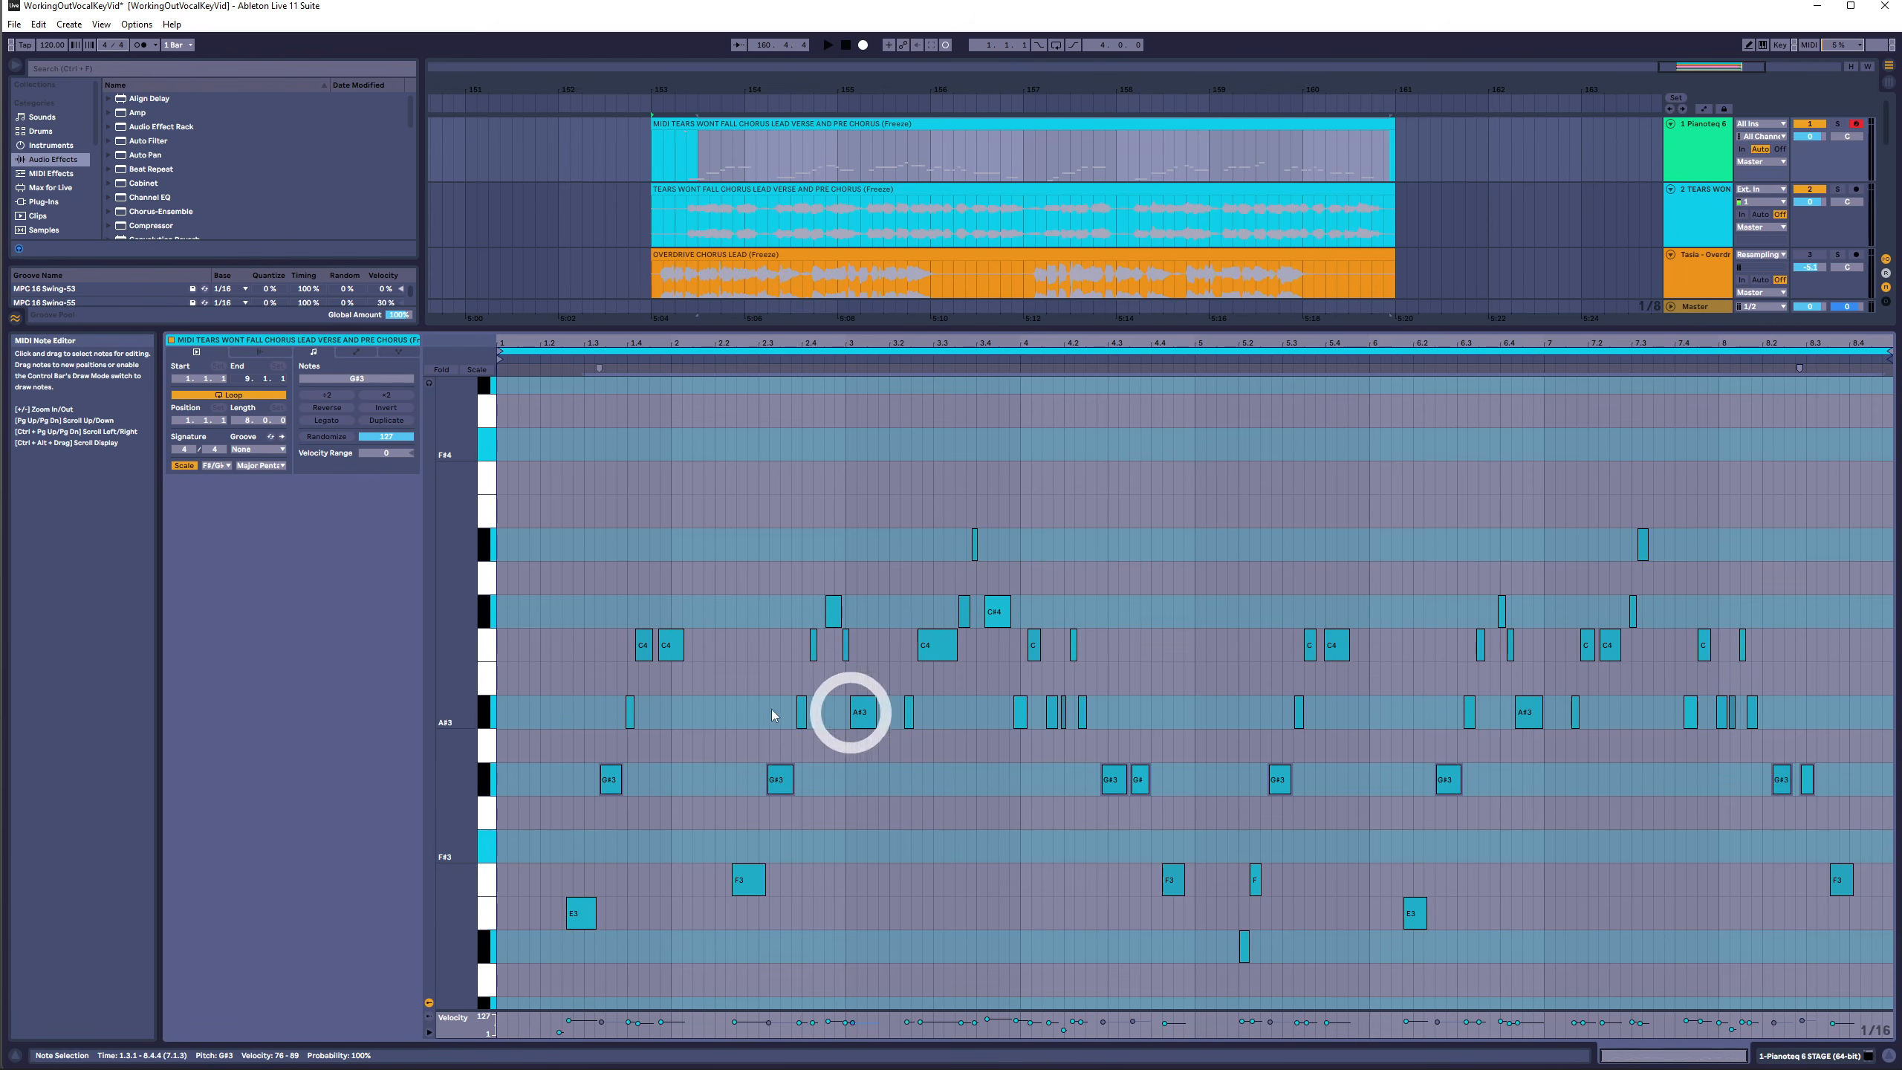
left_click_drag(659, 609, 1803, 607)
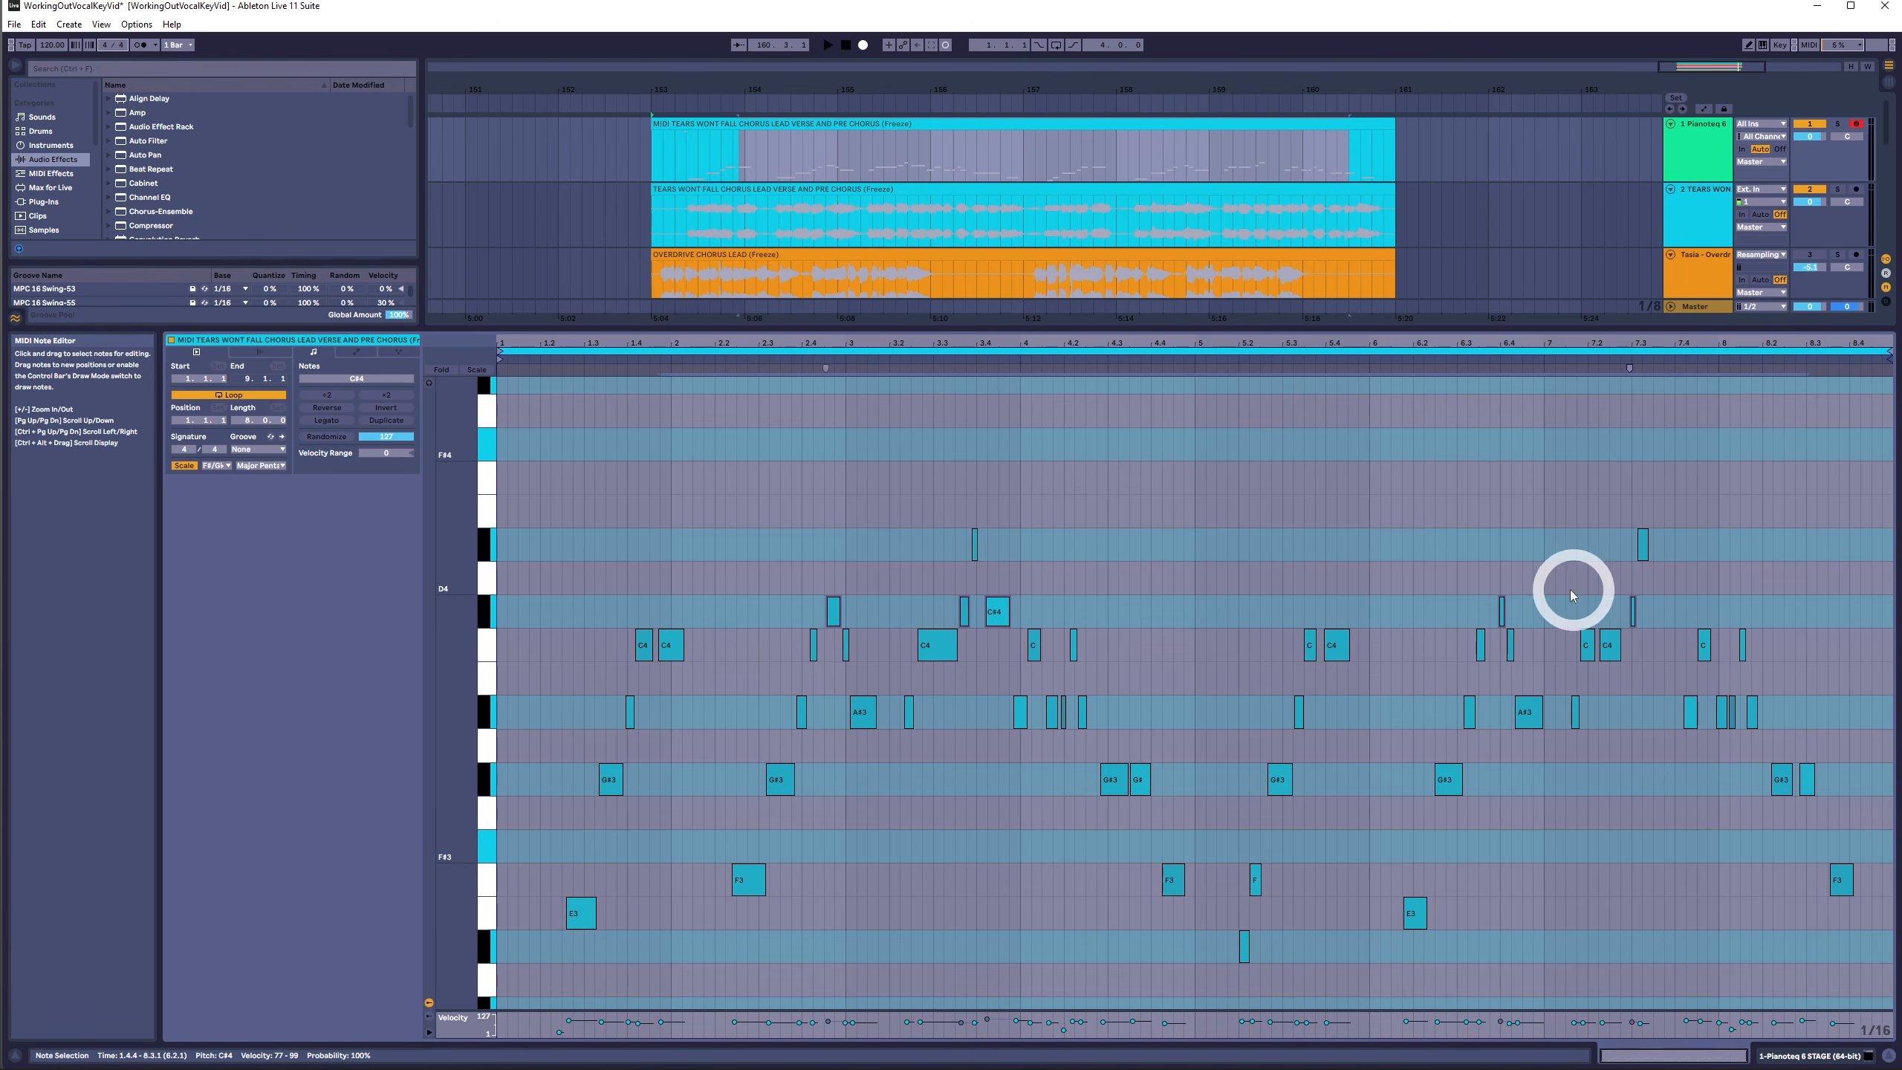
- Transpose all notes back down one semitone and select single notes to check their pitches
left_click_drag(1889, 506, 585, 969)
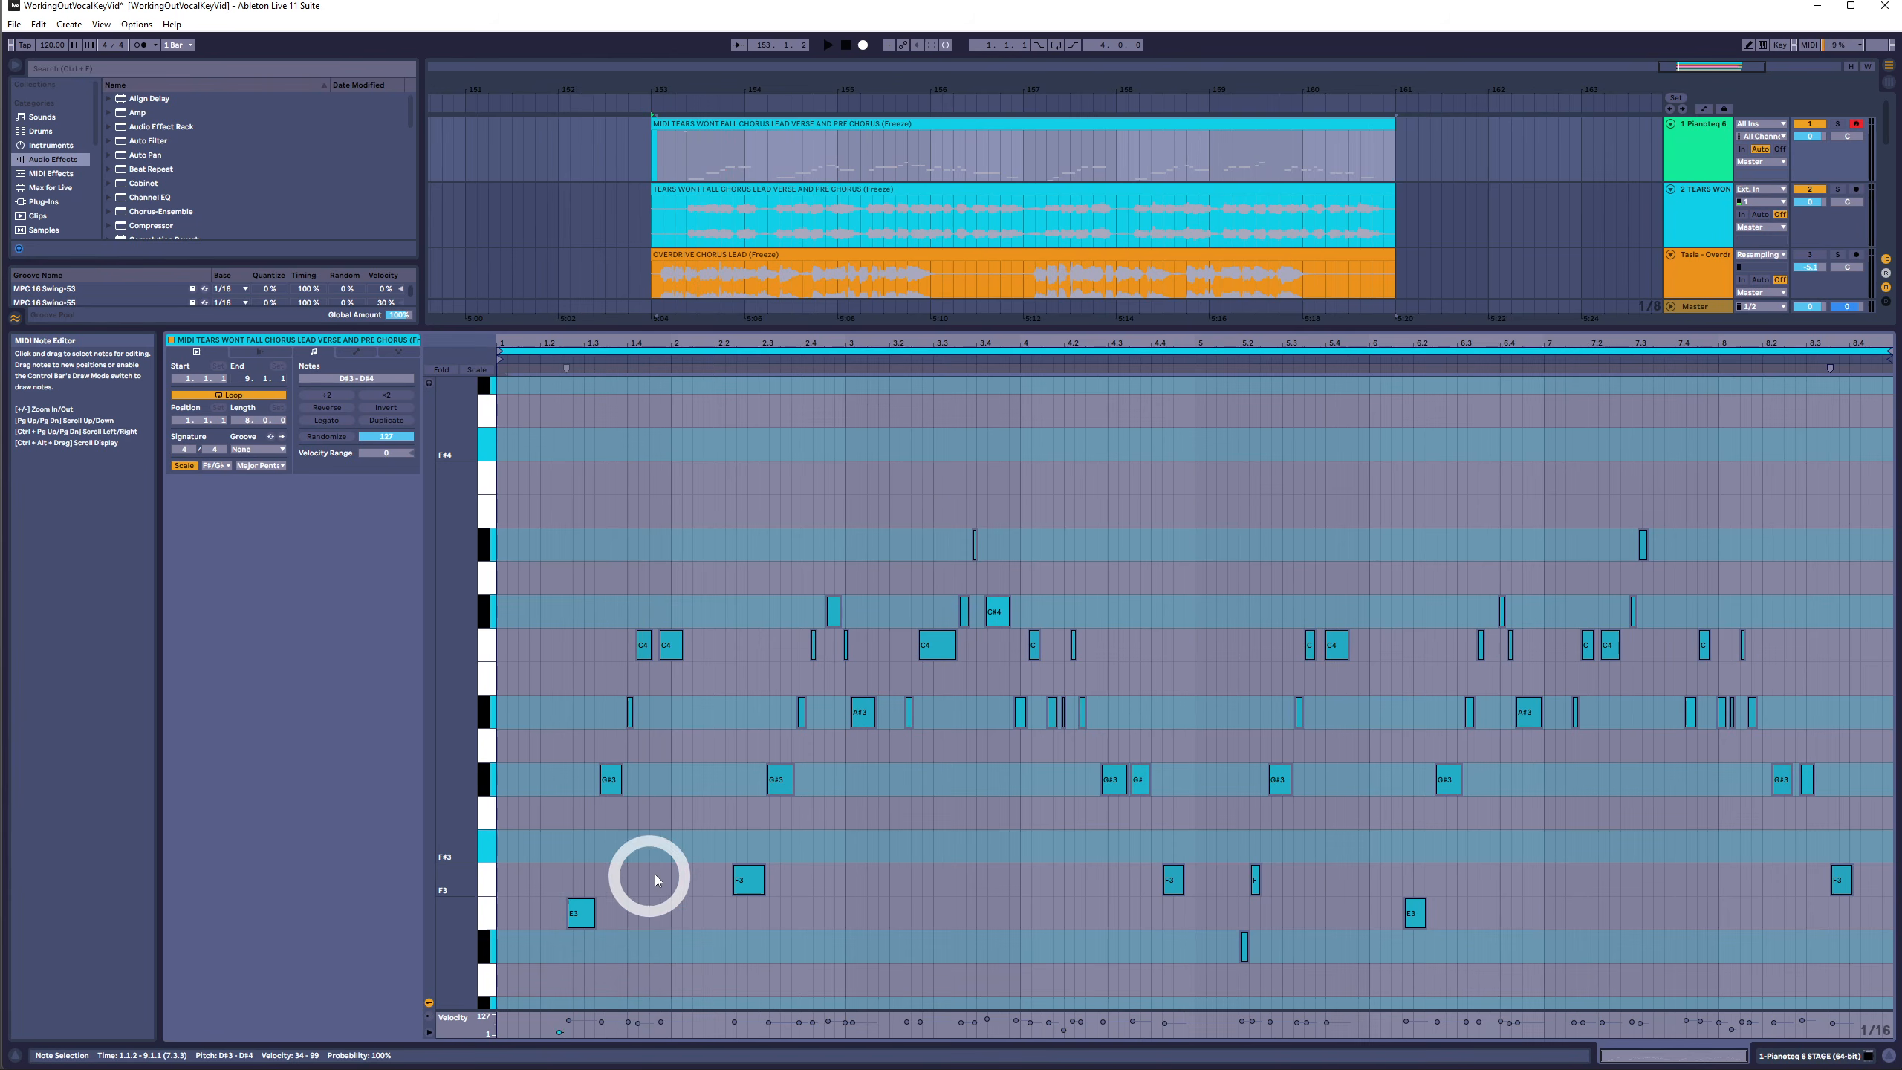
key("Down")
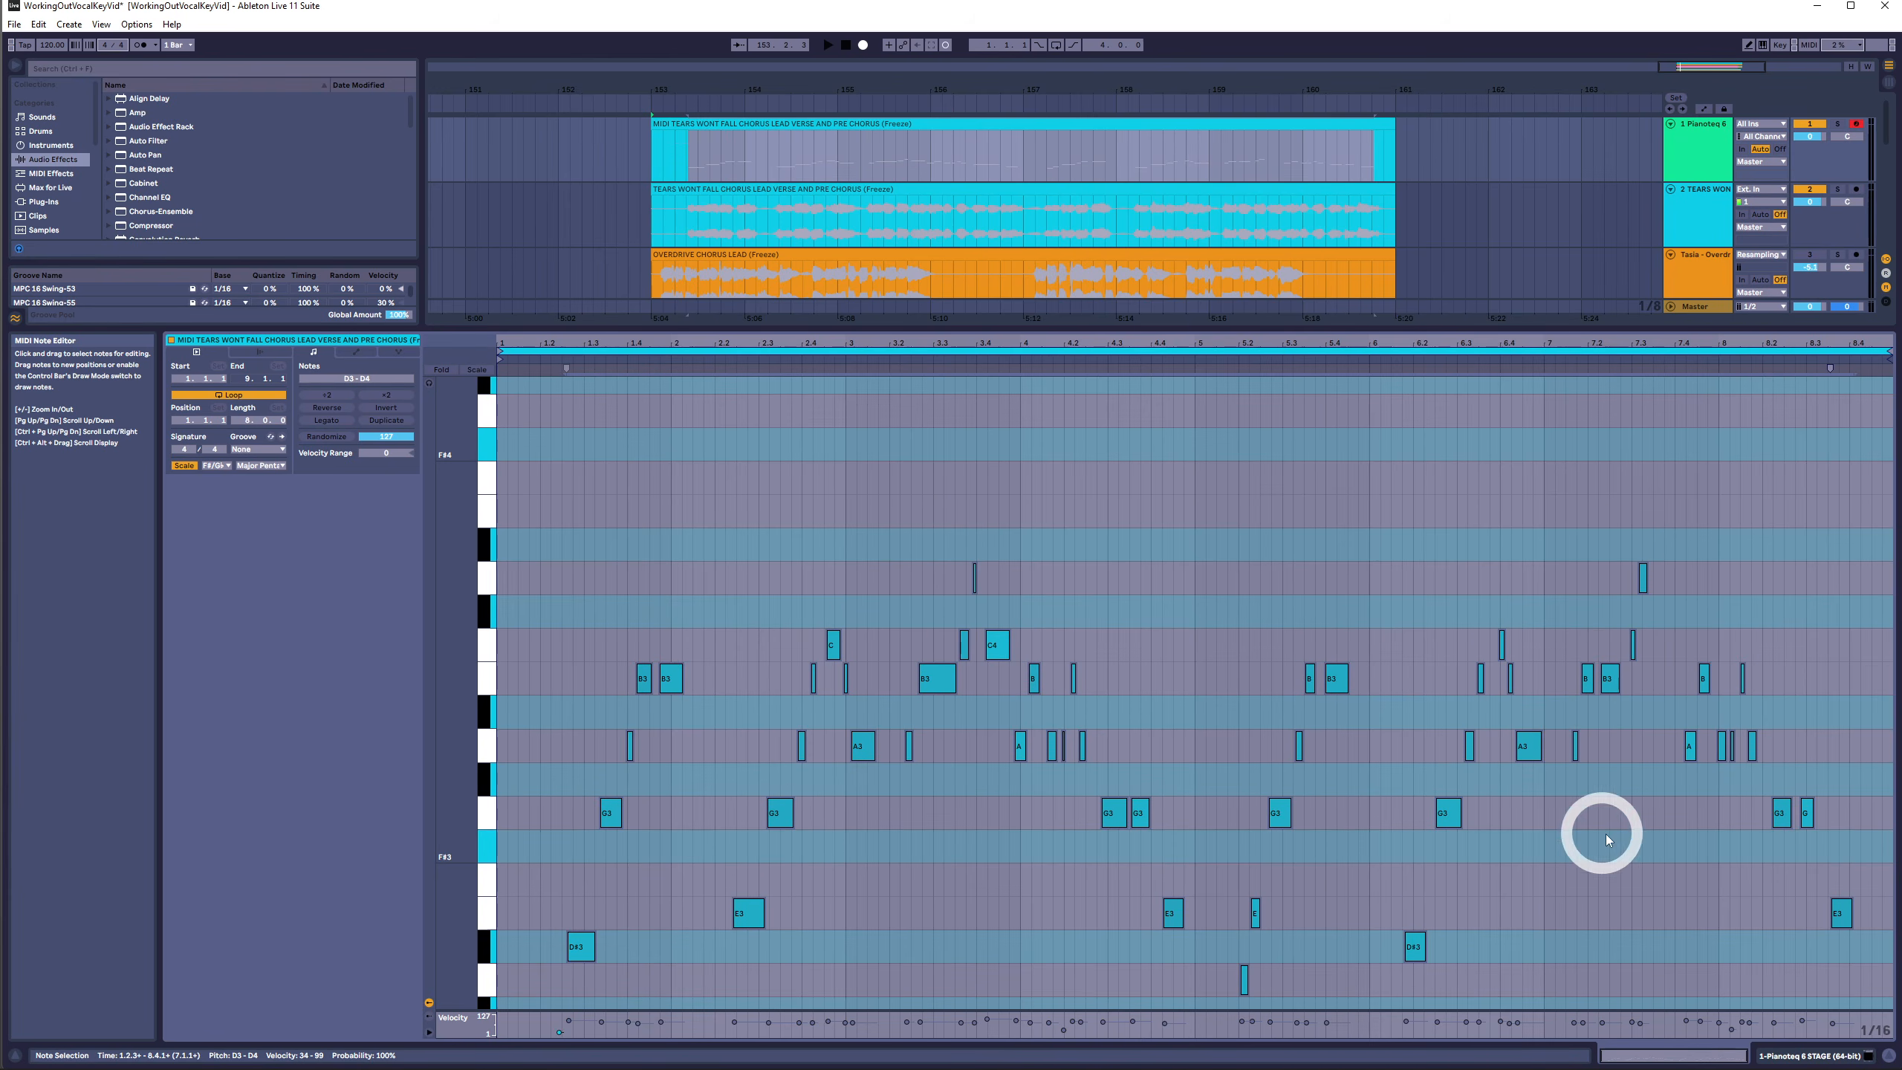
left_click(1620, 887)
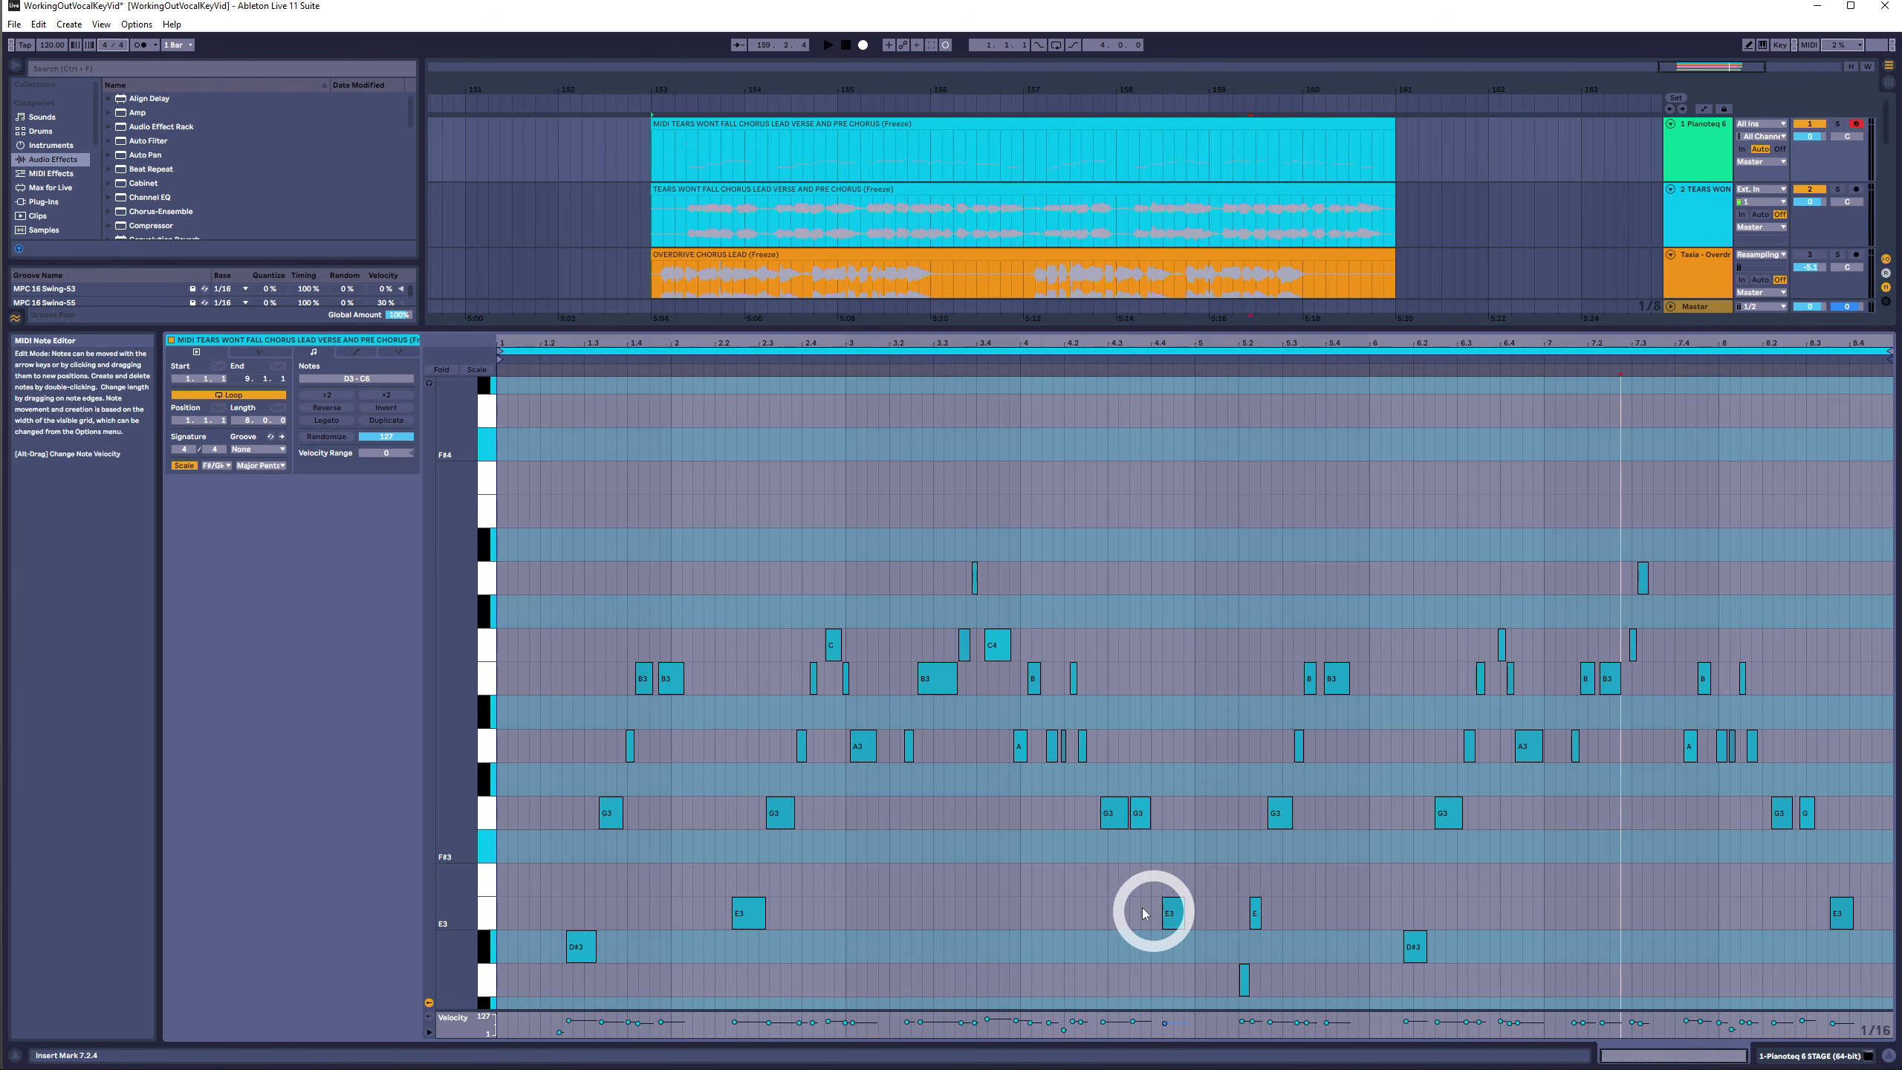
left_click(1172, 912)
- Select all notes in the MIDI clip and transpose them up three semitones
left_click_drag(1868, 924, 535, 545)
left_click_drag(1863, 1069, 1887, 1053)
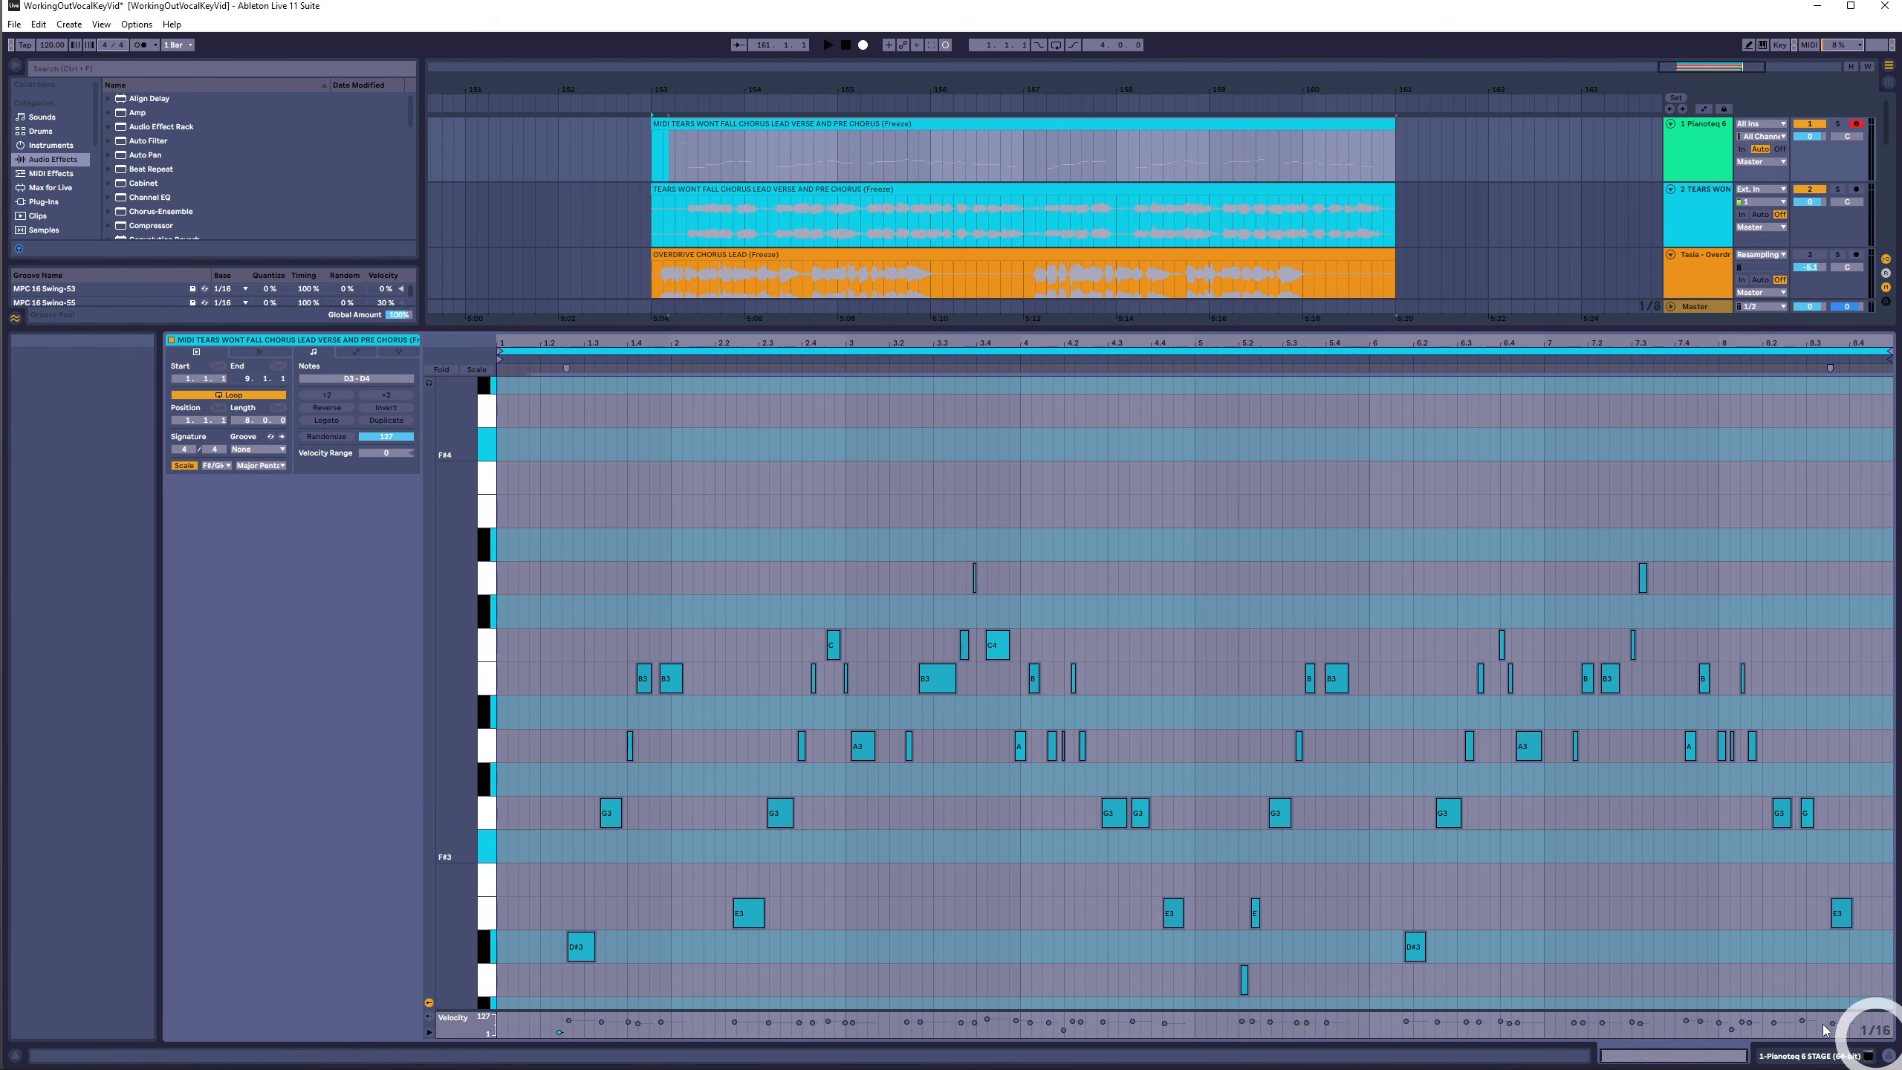
key("Up")
key("Up")
key("Up")
key("Up")
key("Up")
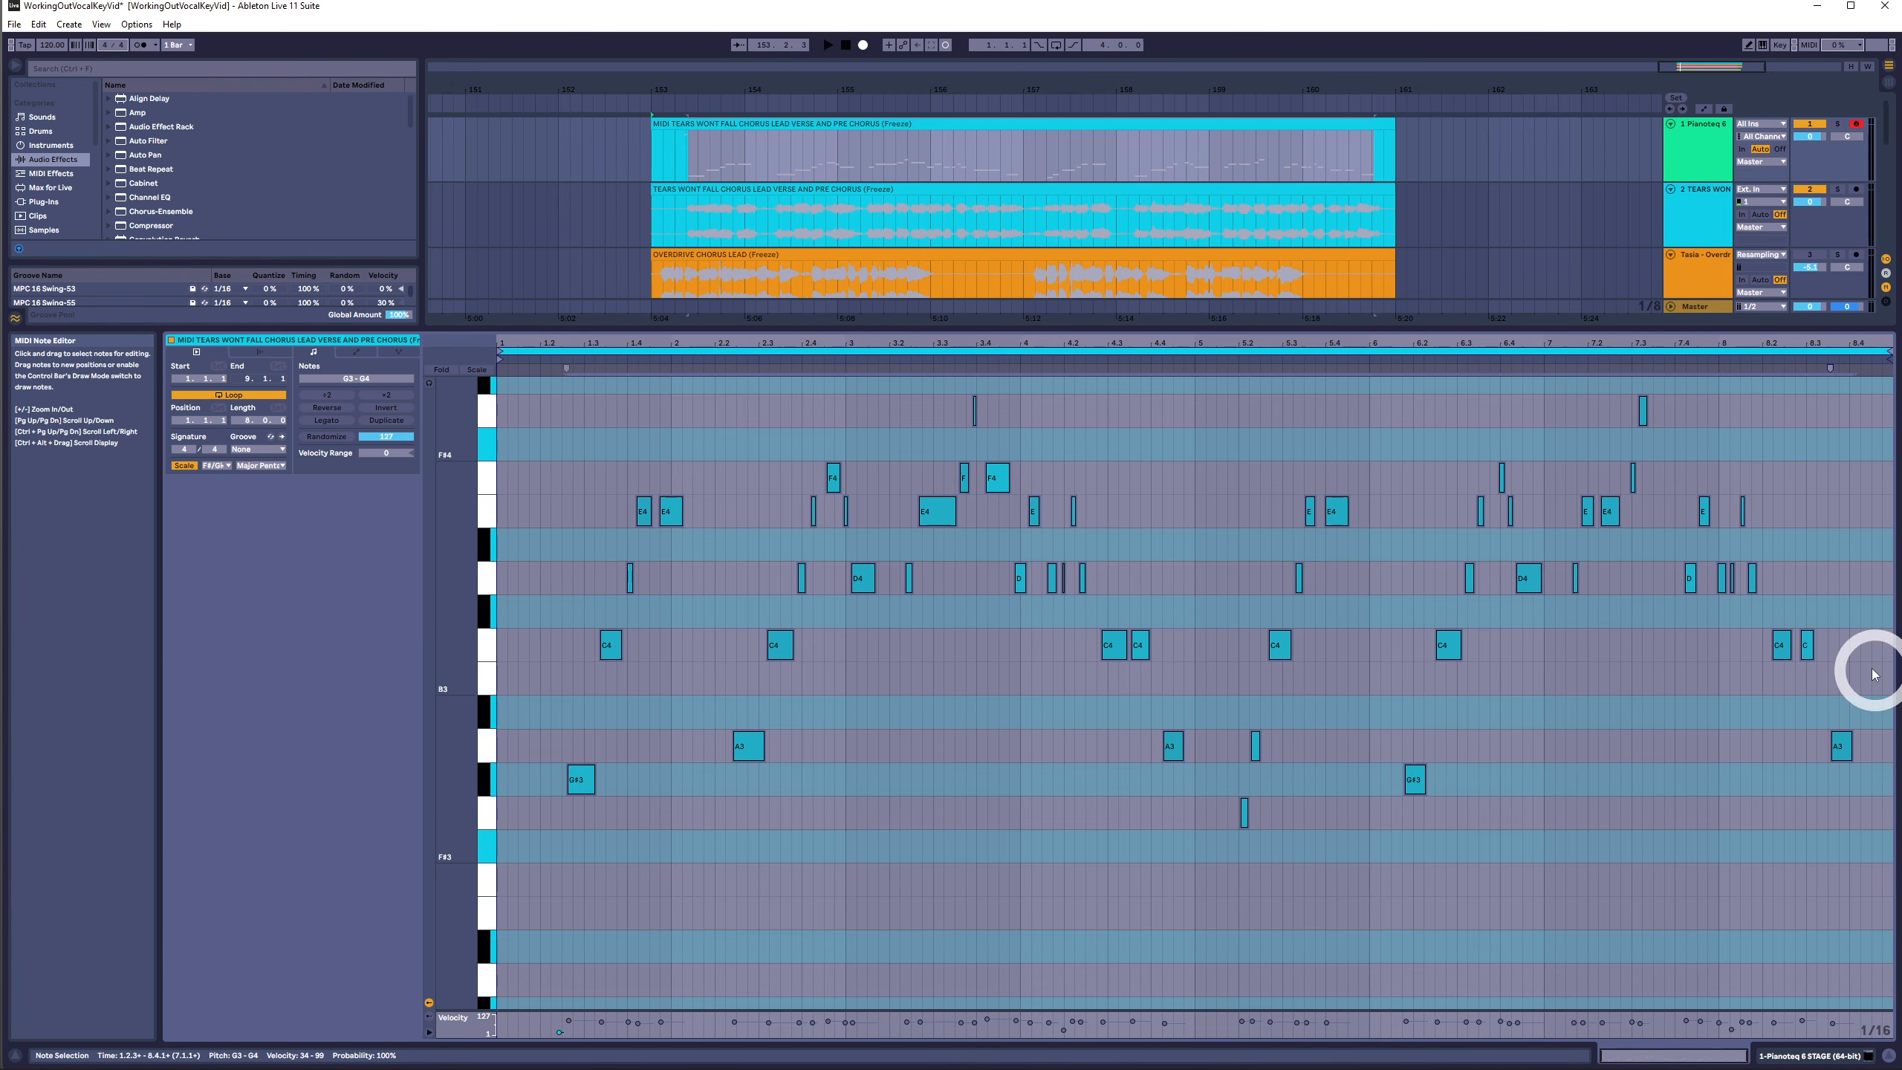
- Select the notes on each pitch row in turn to compare which rows fall on white keys
left_click(835, 742)
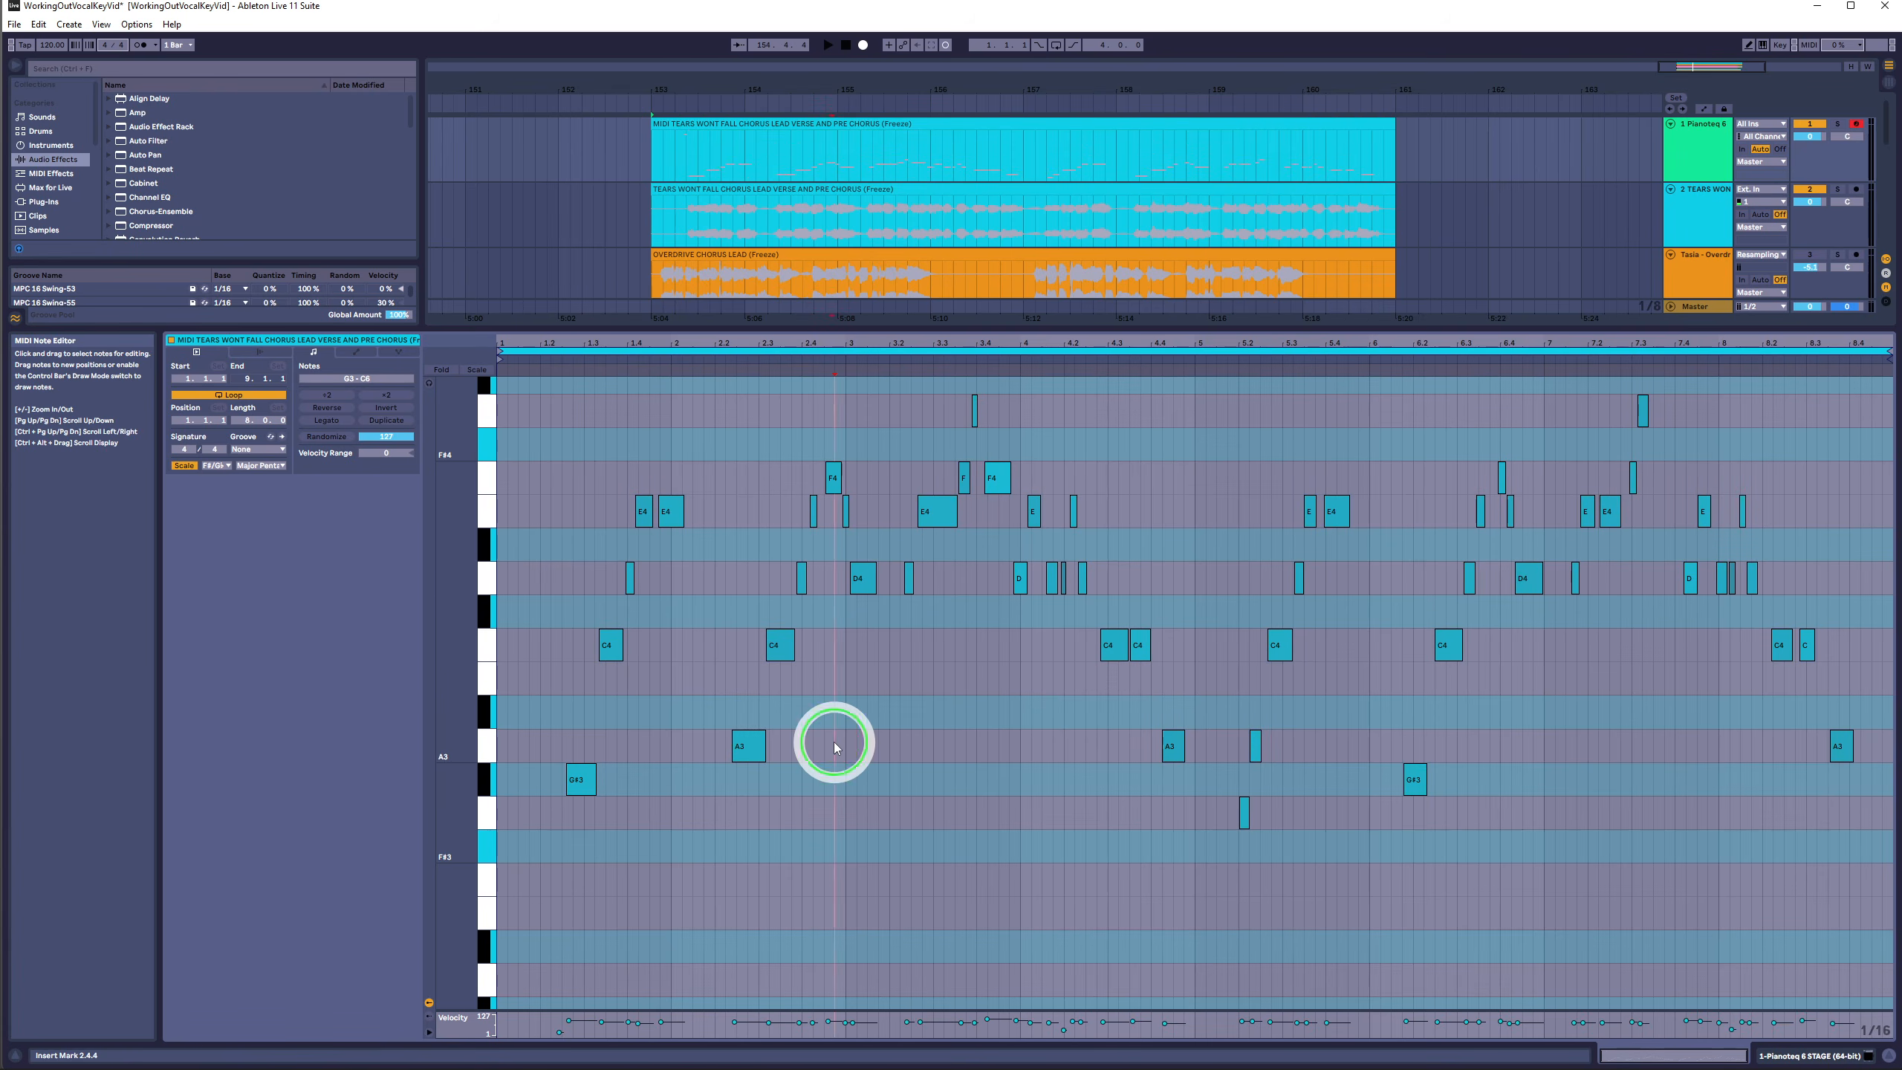
left_click_drag(579, 651, 1863, 677)
left_click_drag(1775, 580, 541, 609)
left_click_drag(603, 511, 1776, 516)
left_click_drag(1690, 468, 777, 463)
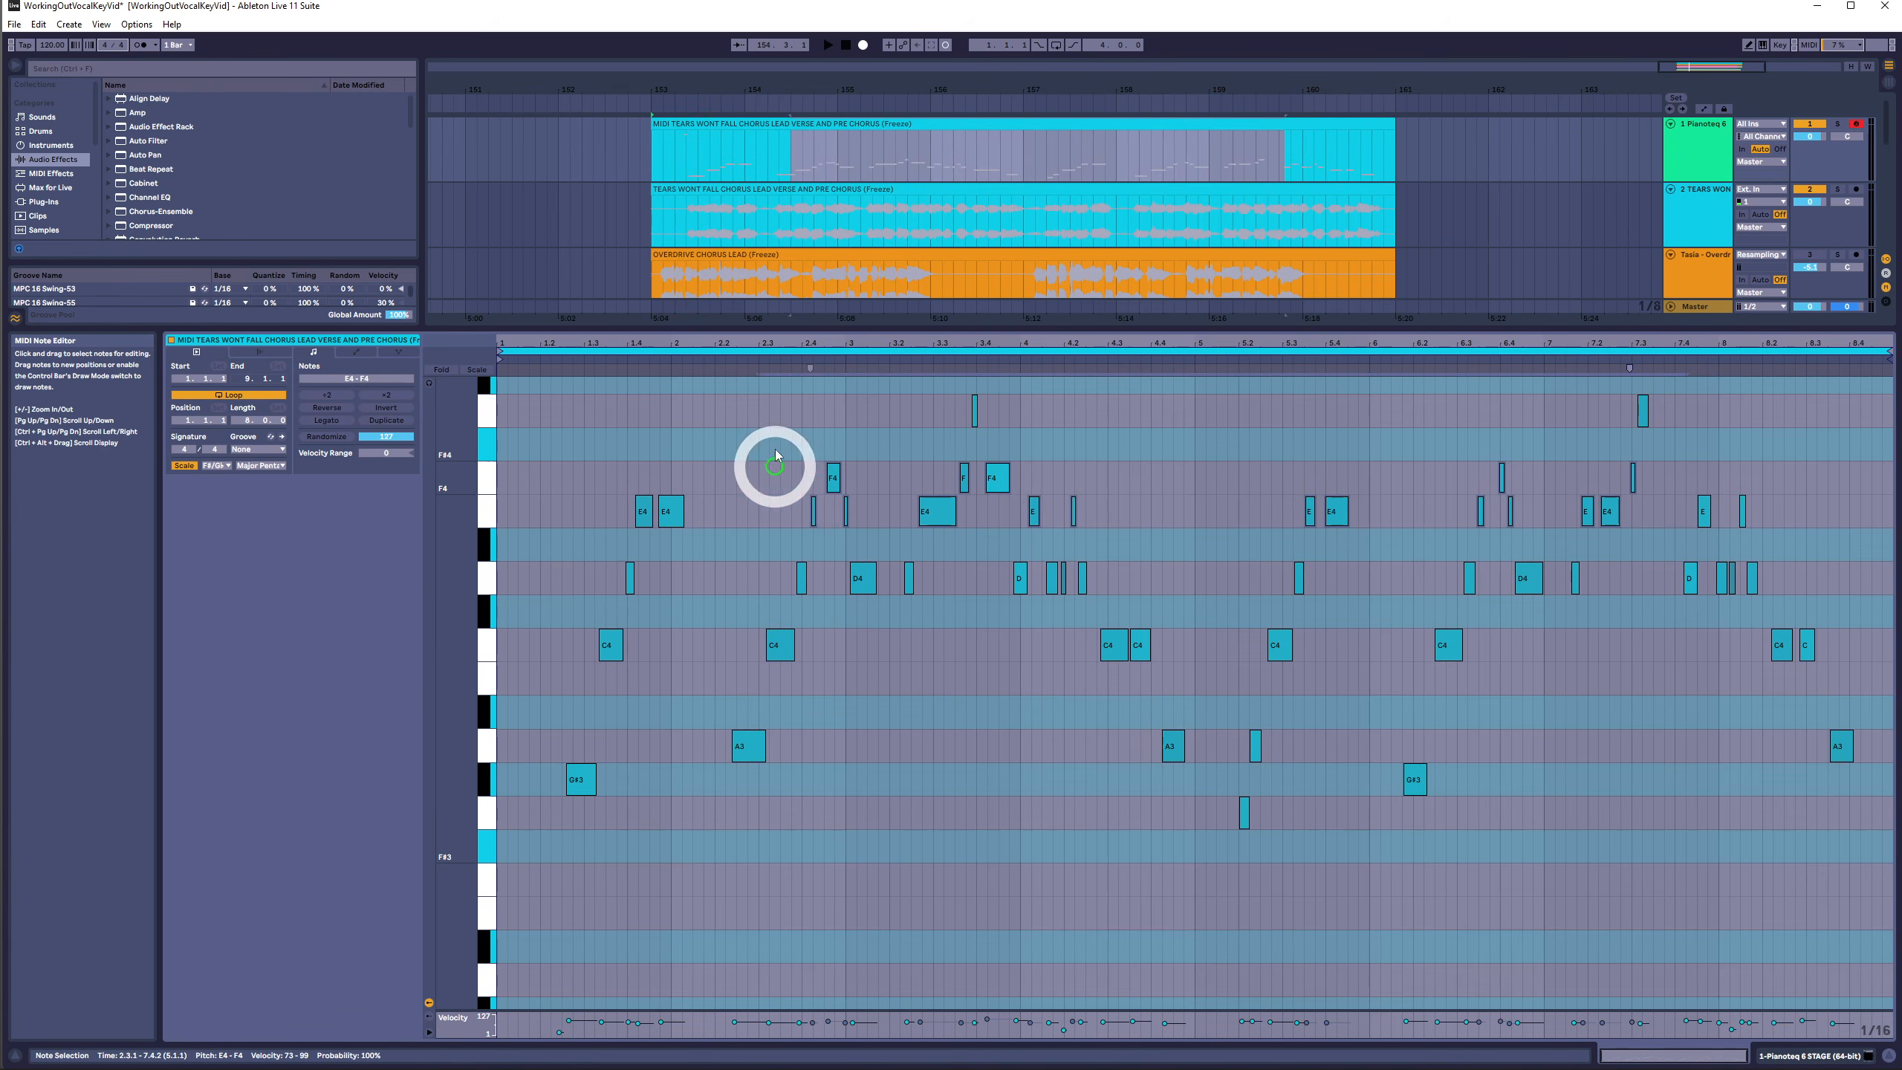
left_click_drag(877, 409, 1883, 397)
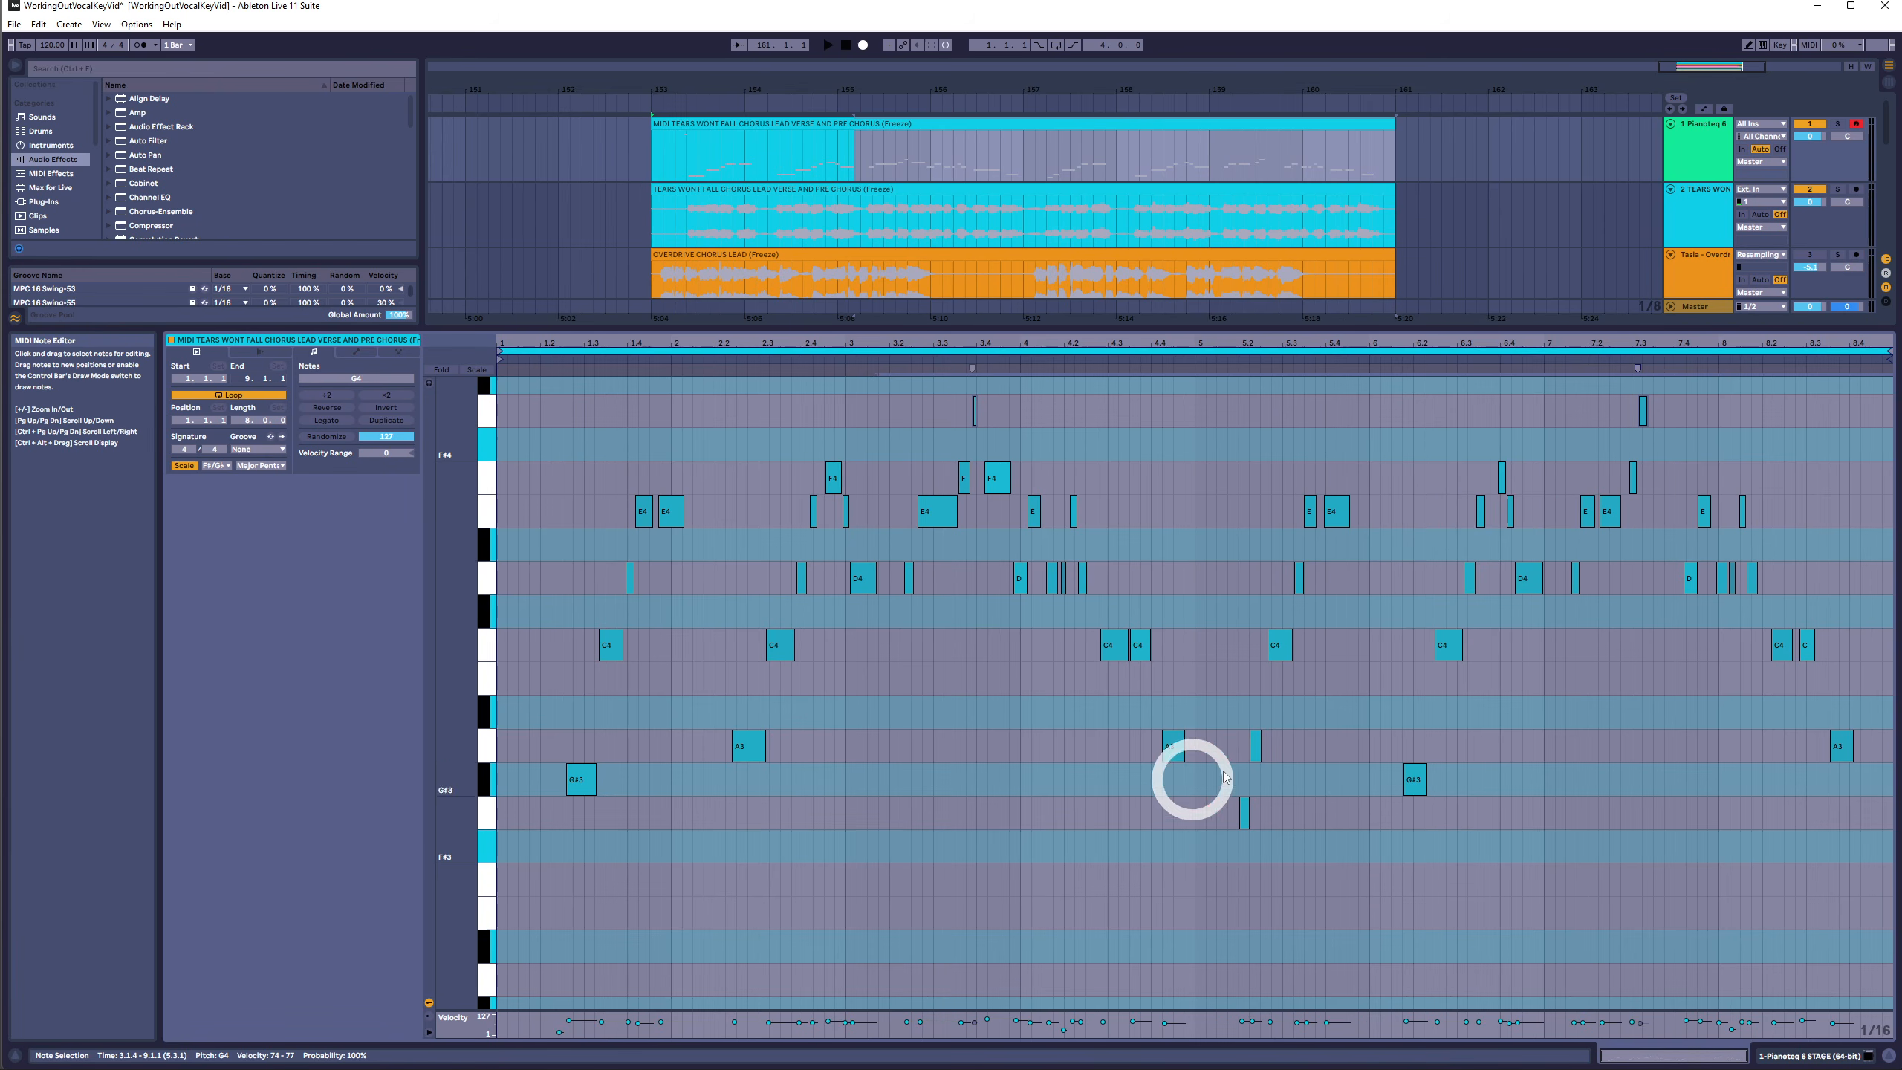
- Select all notes and transpose them up another three semitones
left_click(1239, 736)
left_click_drag(1240, 736, 1334, 828)
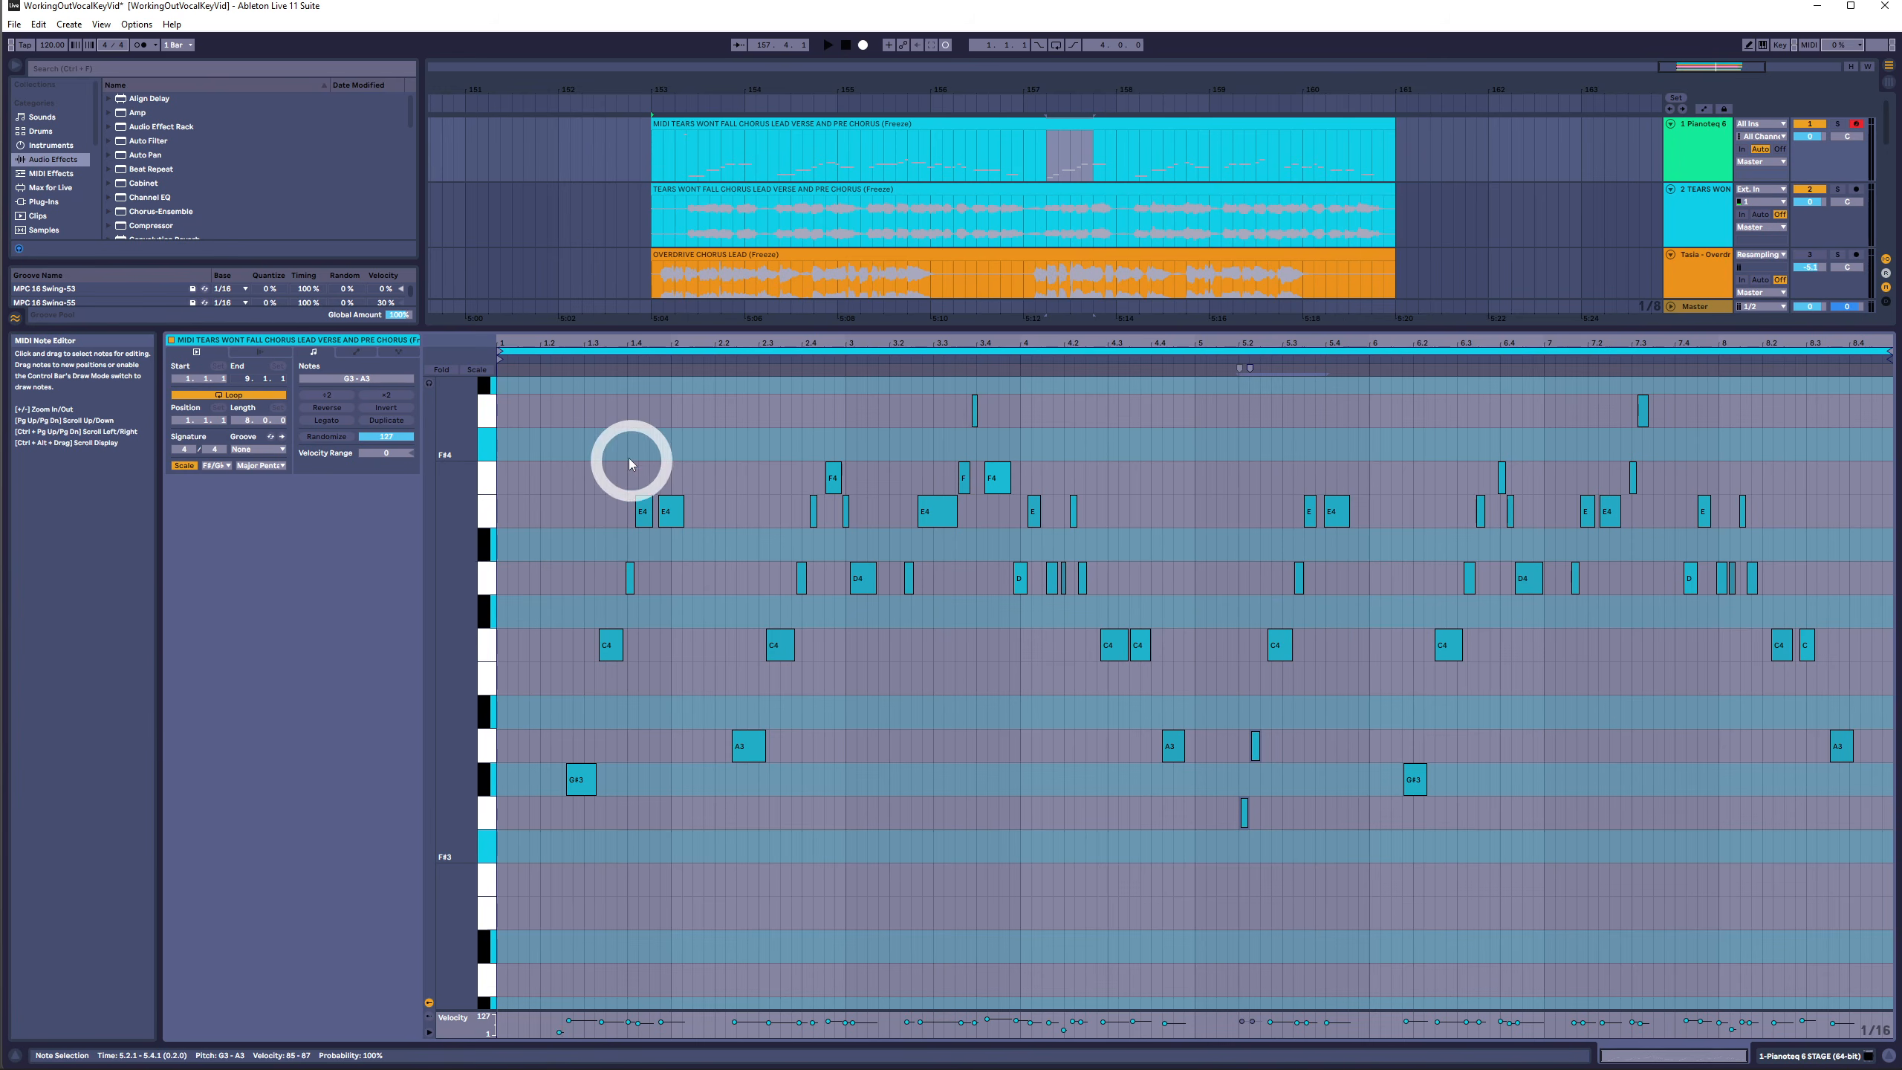
left_click_drag(592, 401, 1877, 847)
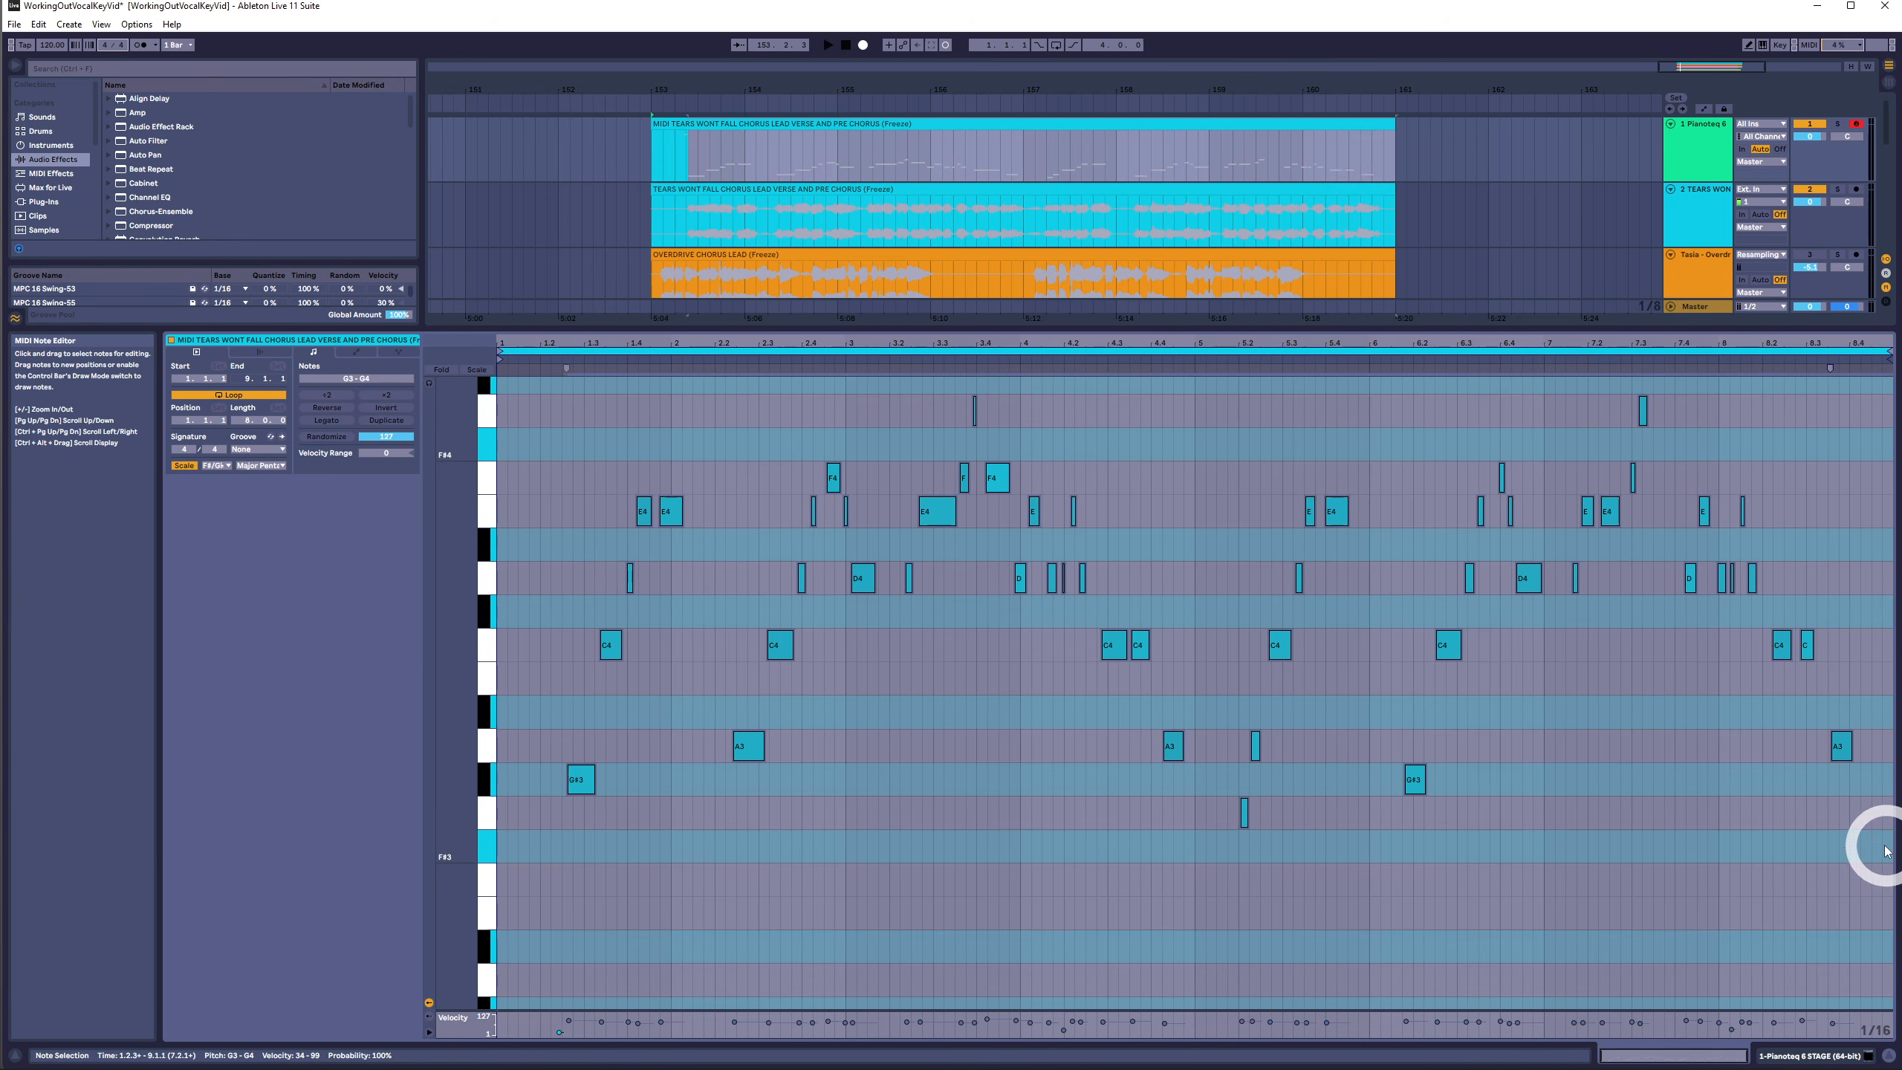
key("Up")
key("Up")
key("Up")
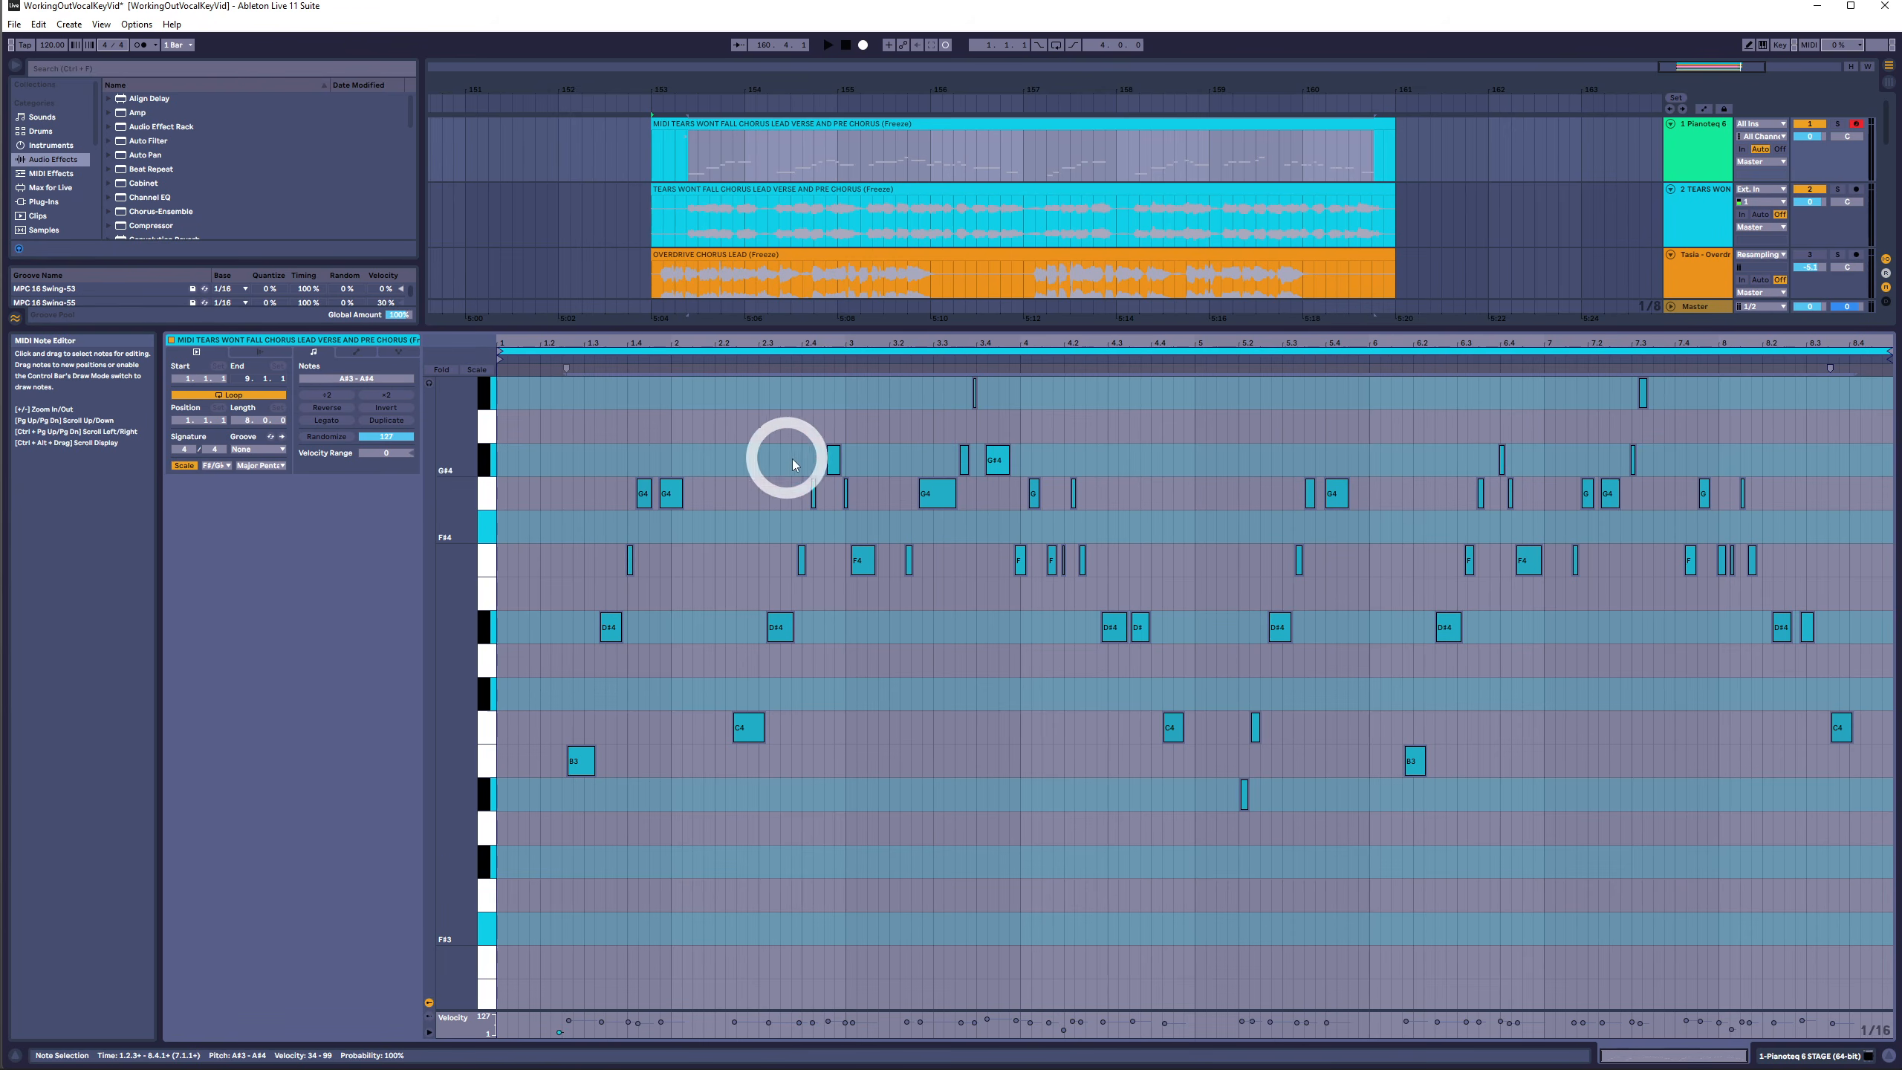
- Select the top pitch row, then select all notes and transpose them back down three semitones
left_click_drag(794, 460, 1879, 451)
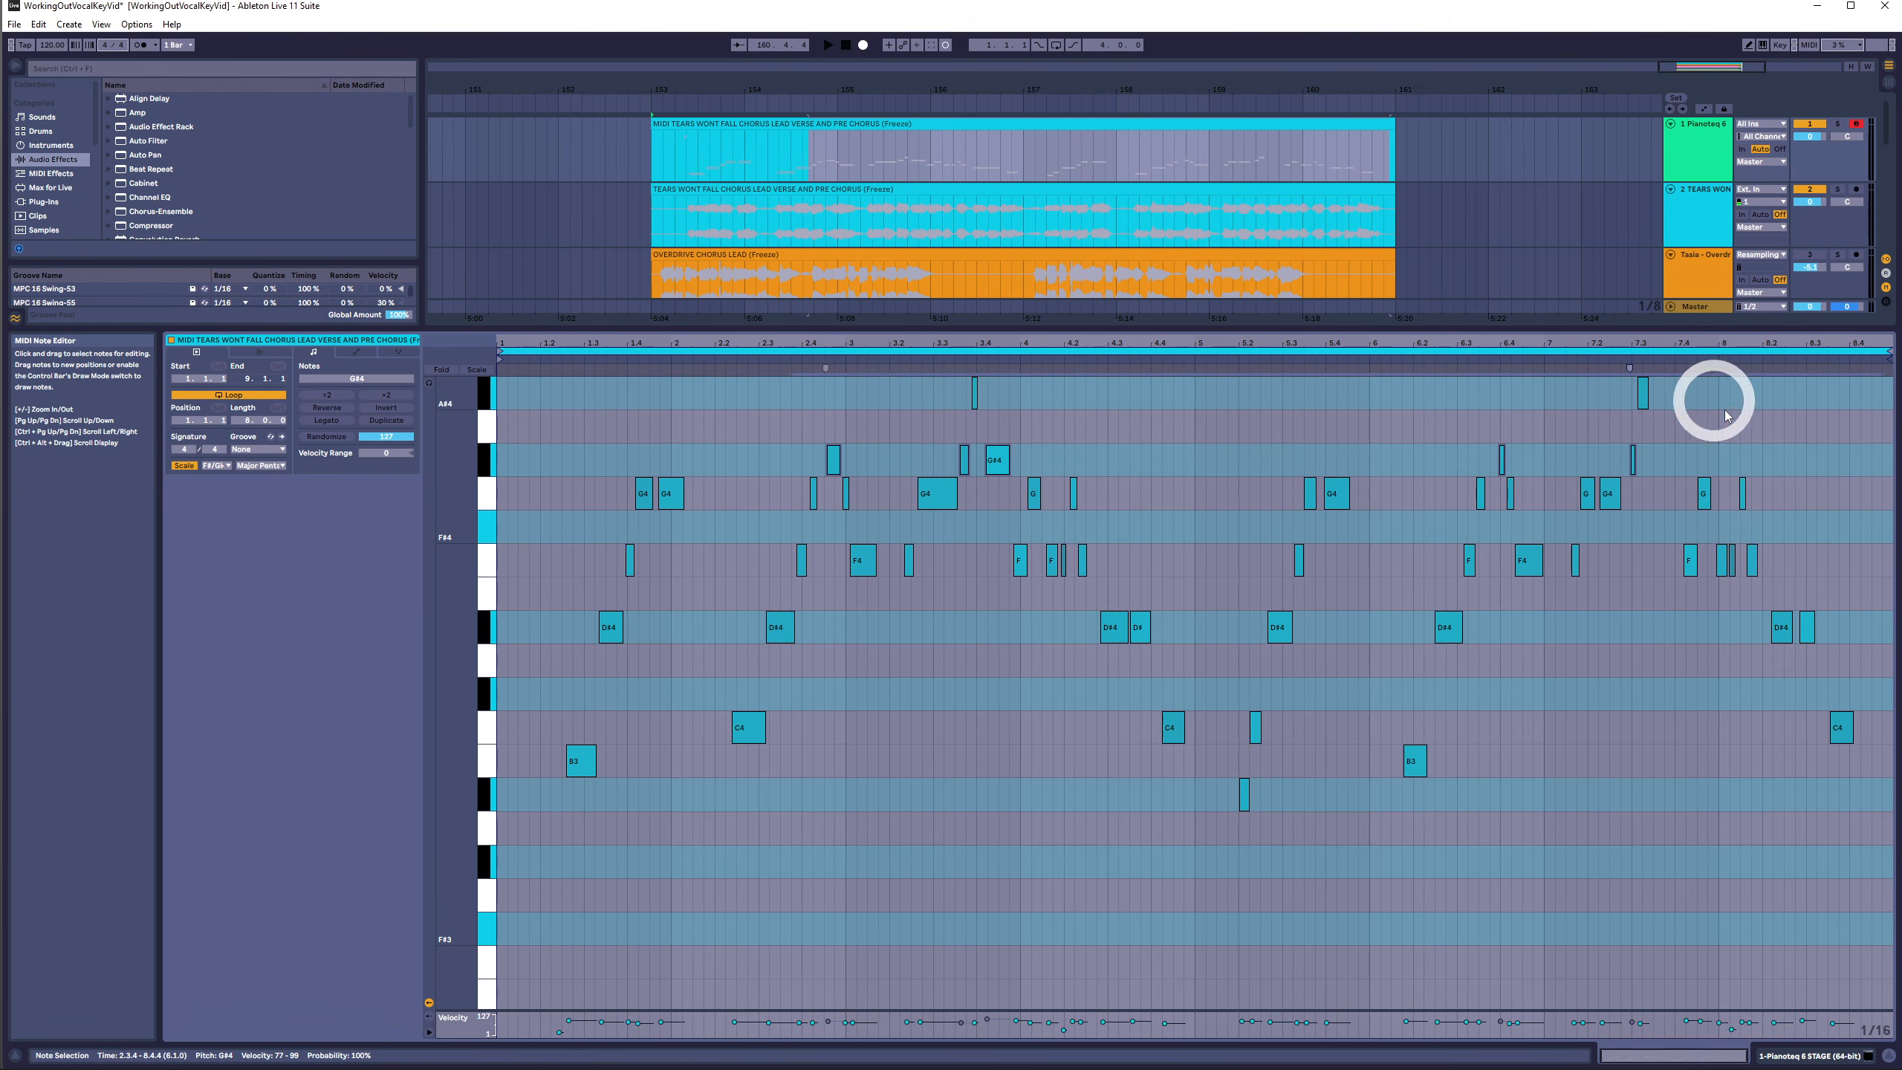
left_click_drag(1875, 382, 479, 894)
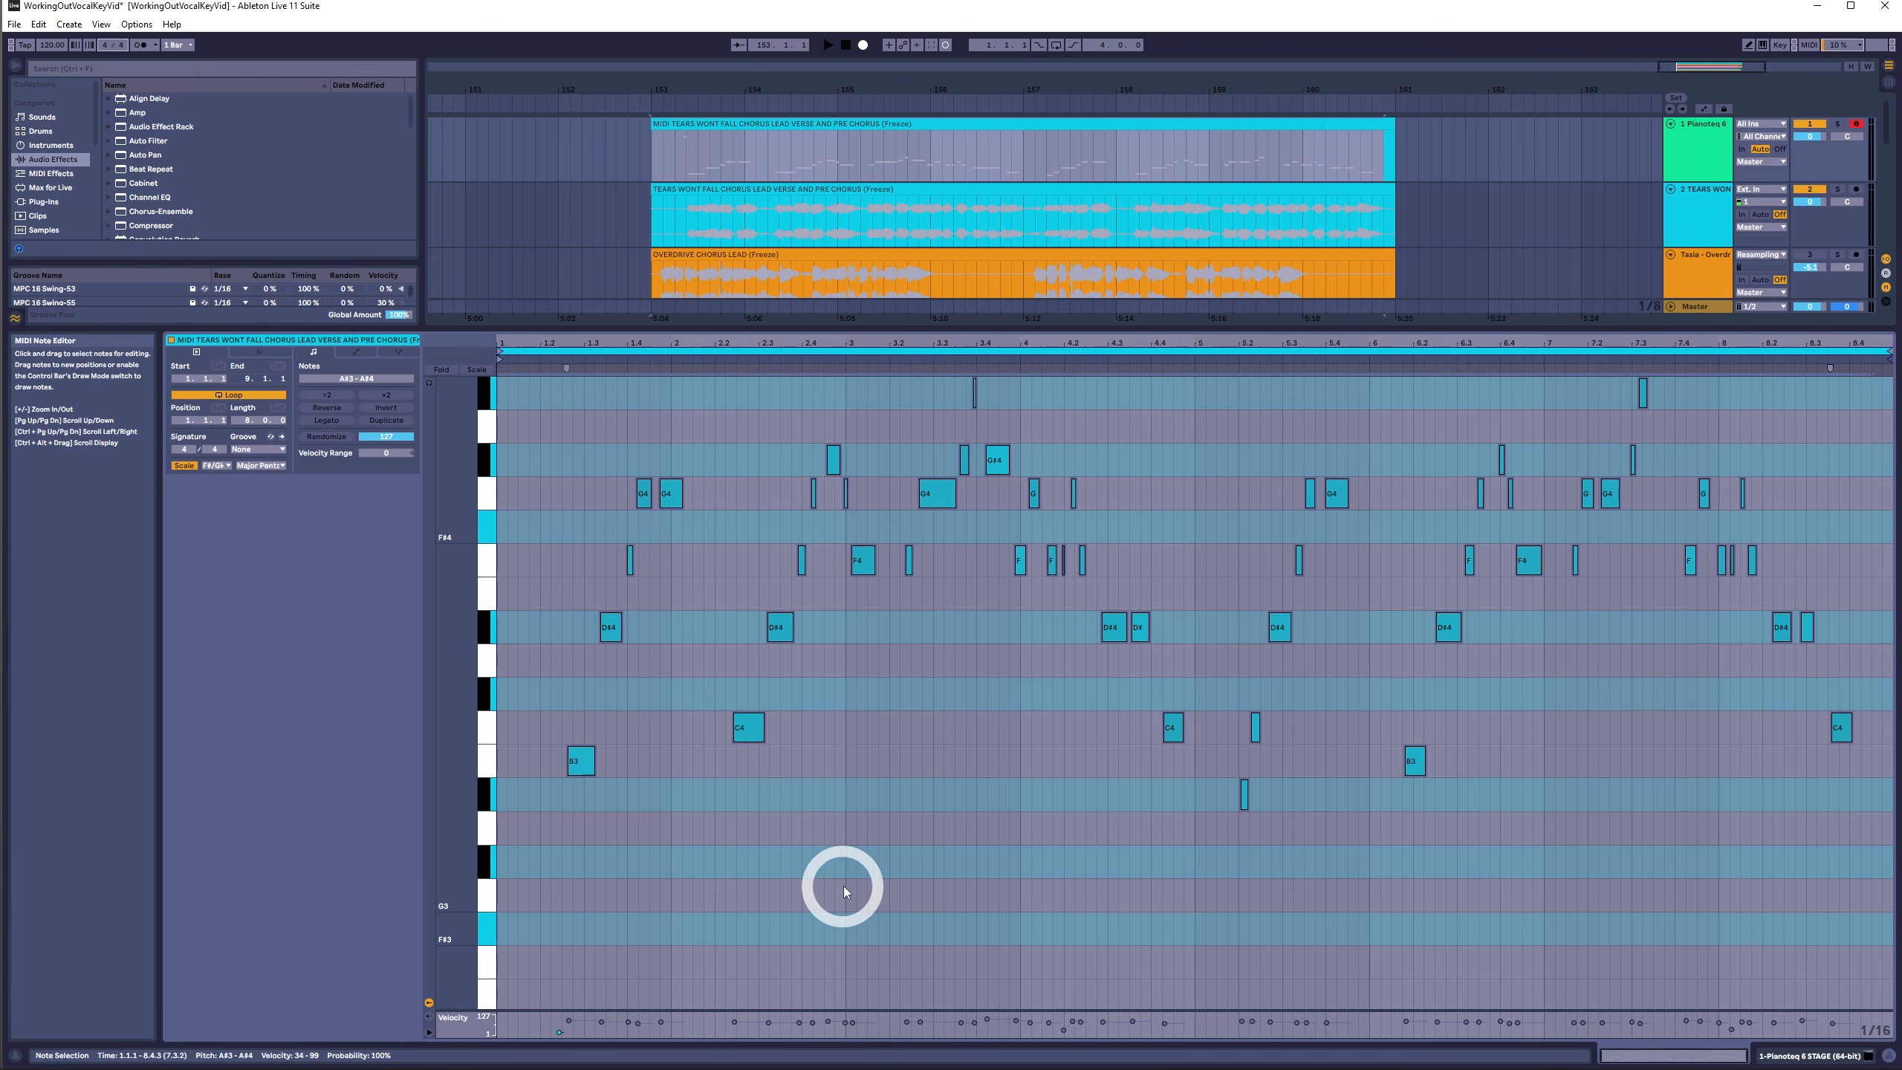
key("Down")
key("Down")
key("Down")
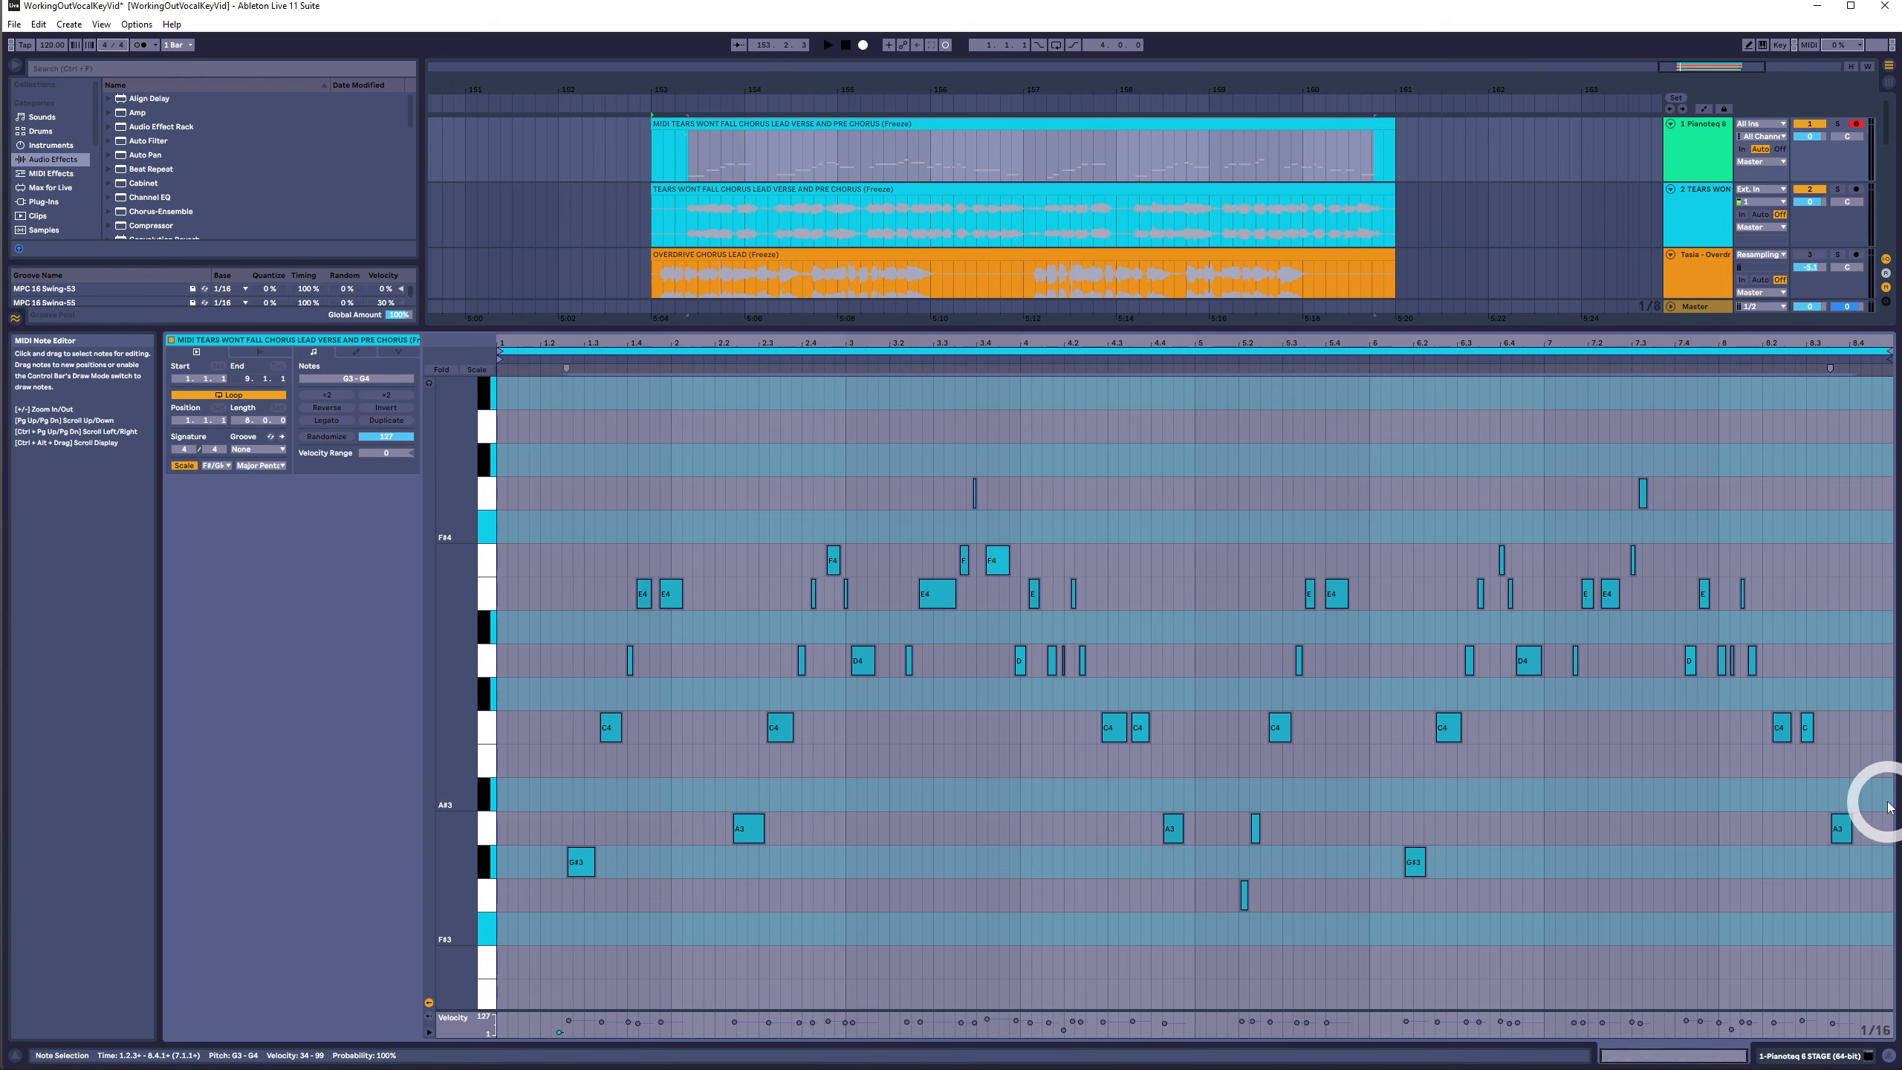
- Select the final notes at the end of the clip to check them
left_click_drag(1888, 801, 1197, 844)
left_click_drag(1795, 814, 1884, 857)
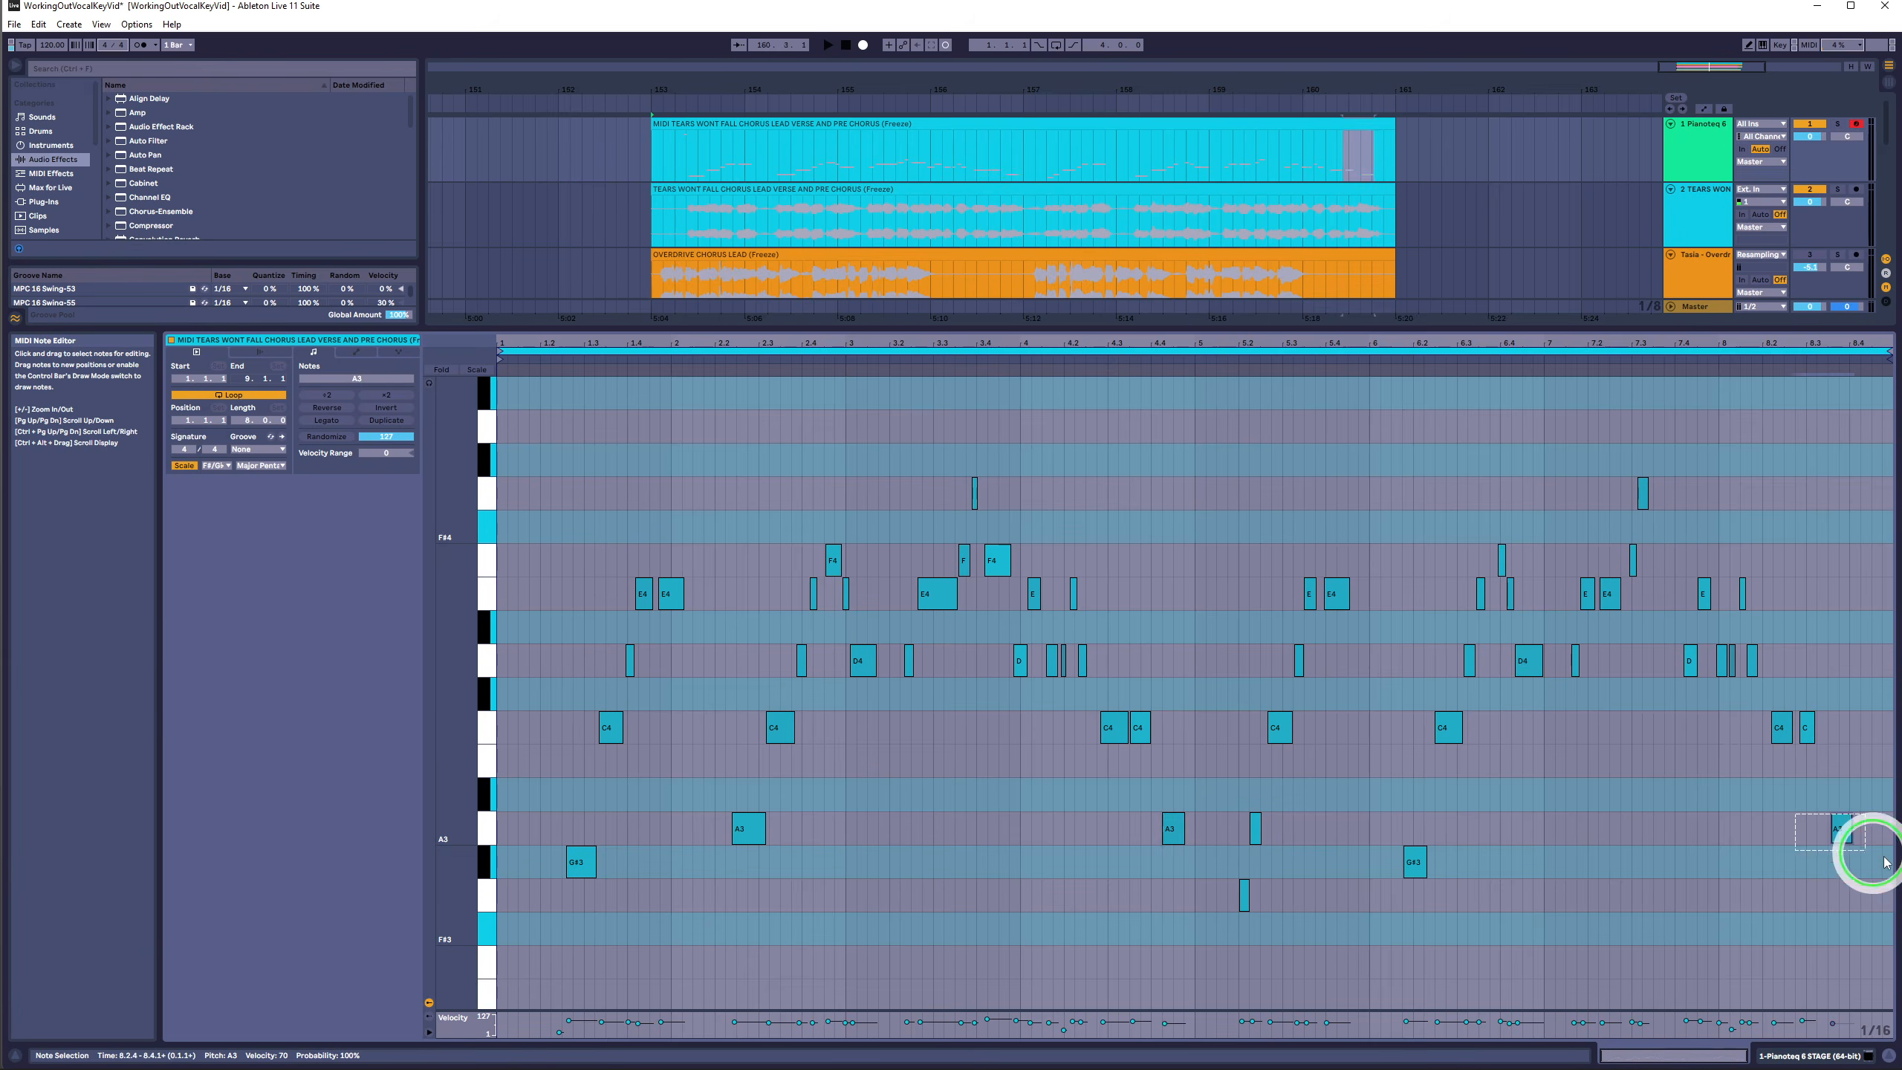
left_click_drag(1885, 862, 1885, 862)
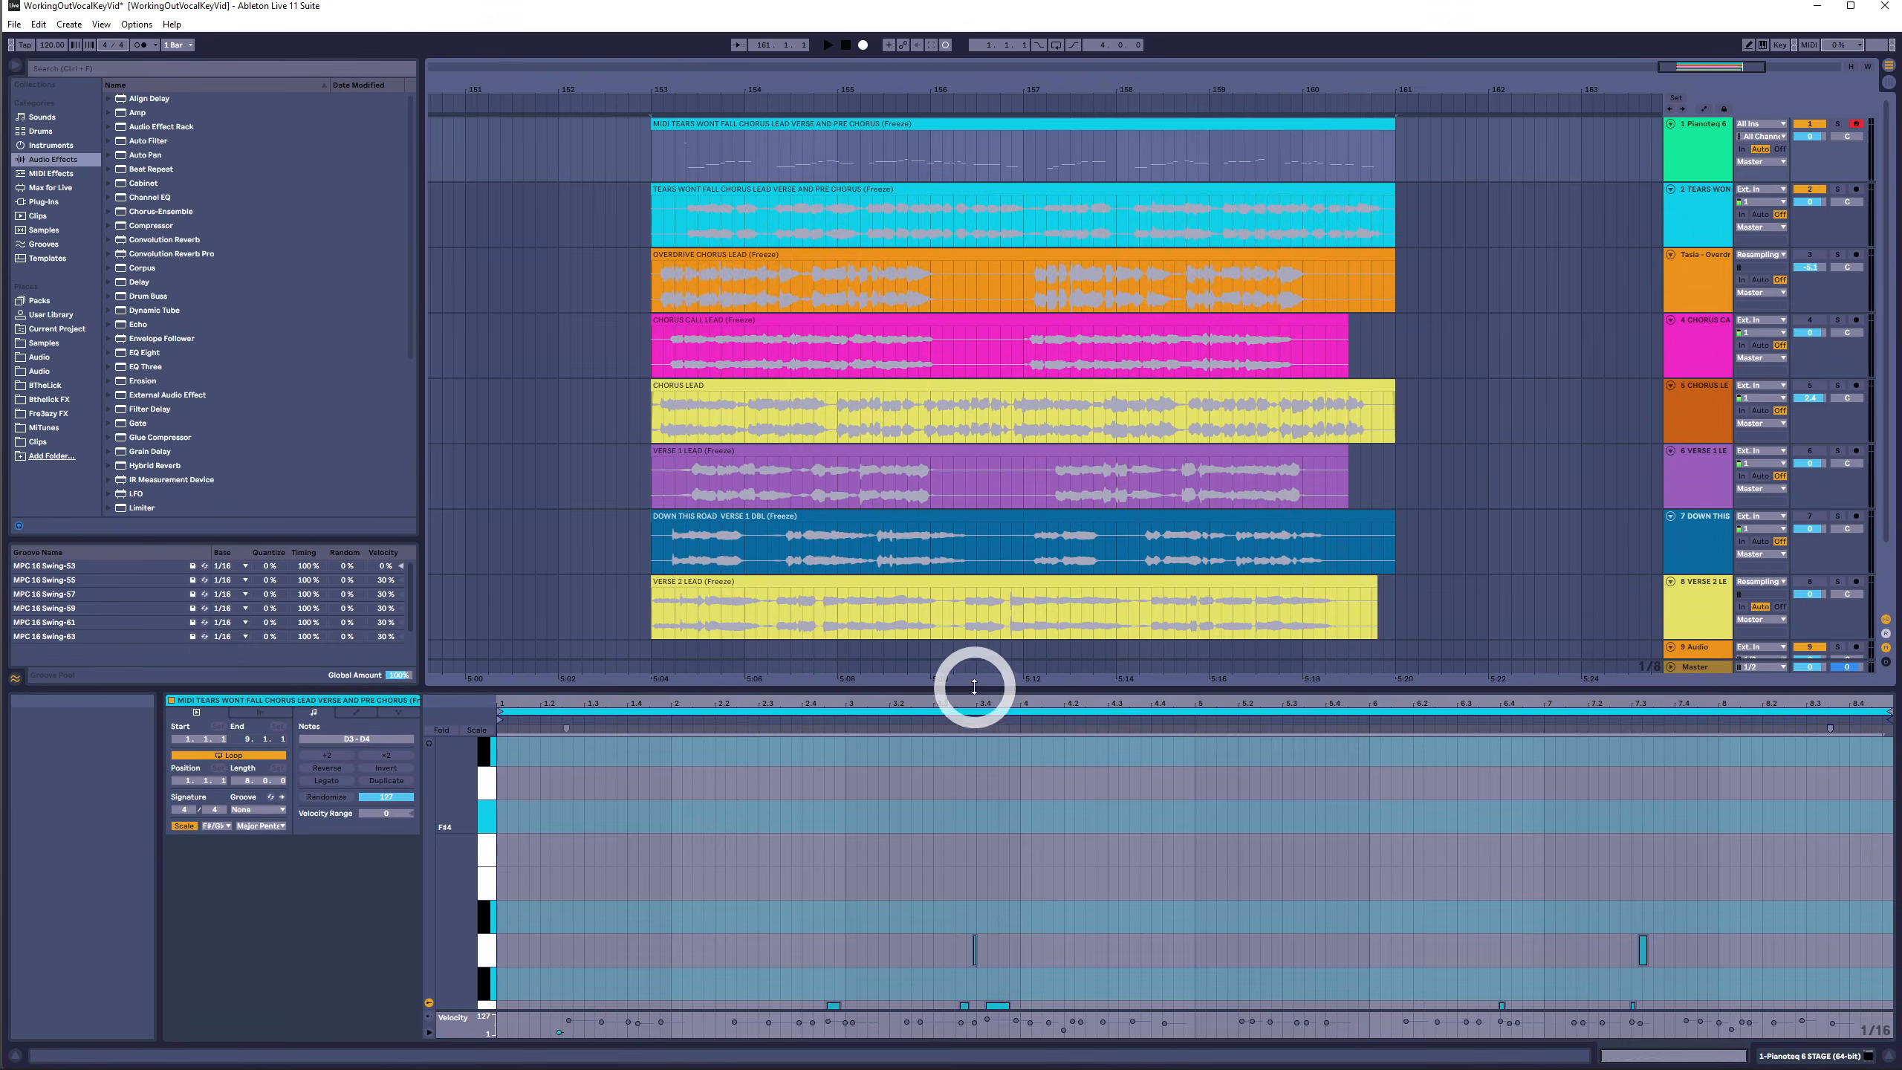
left_click_drag(976, 680, 976, 697)
- Remove the converted MIDI clip from the Pianoteq track and select the Overdrive Chorus Lead clip
left_click(909, 124)
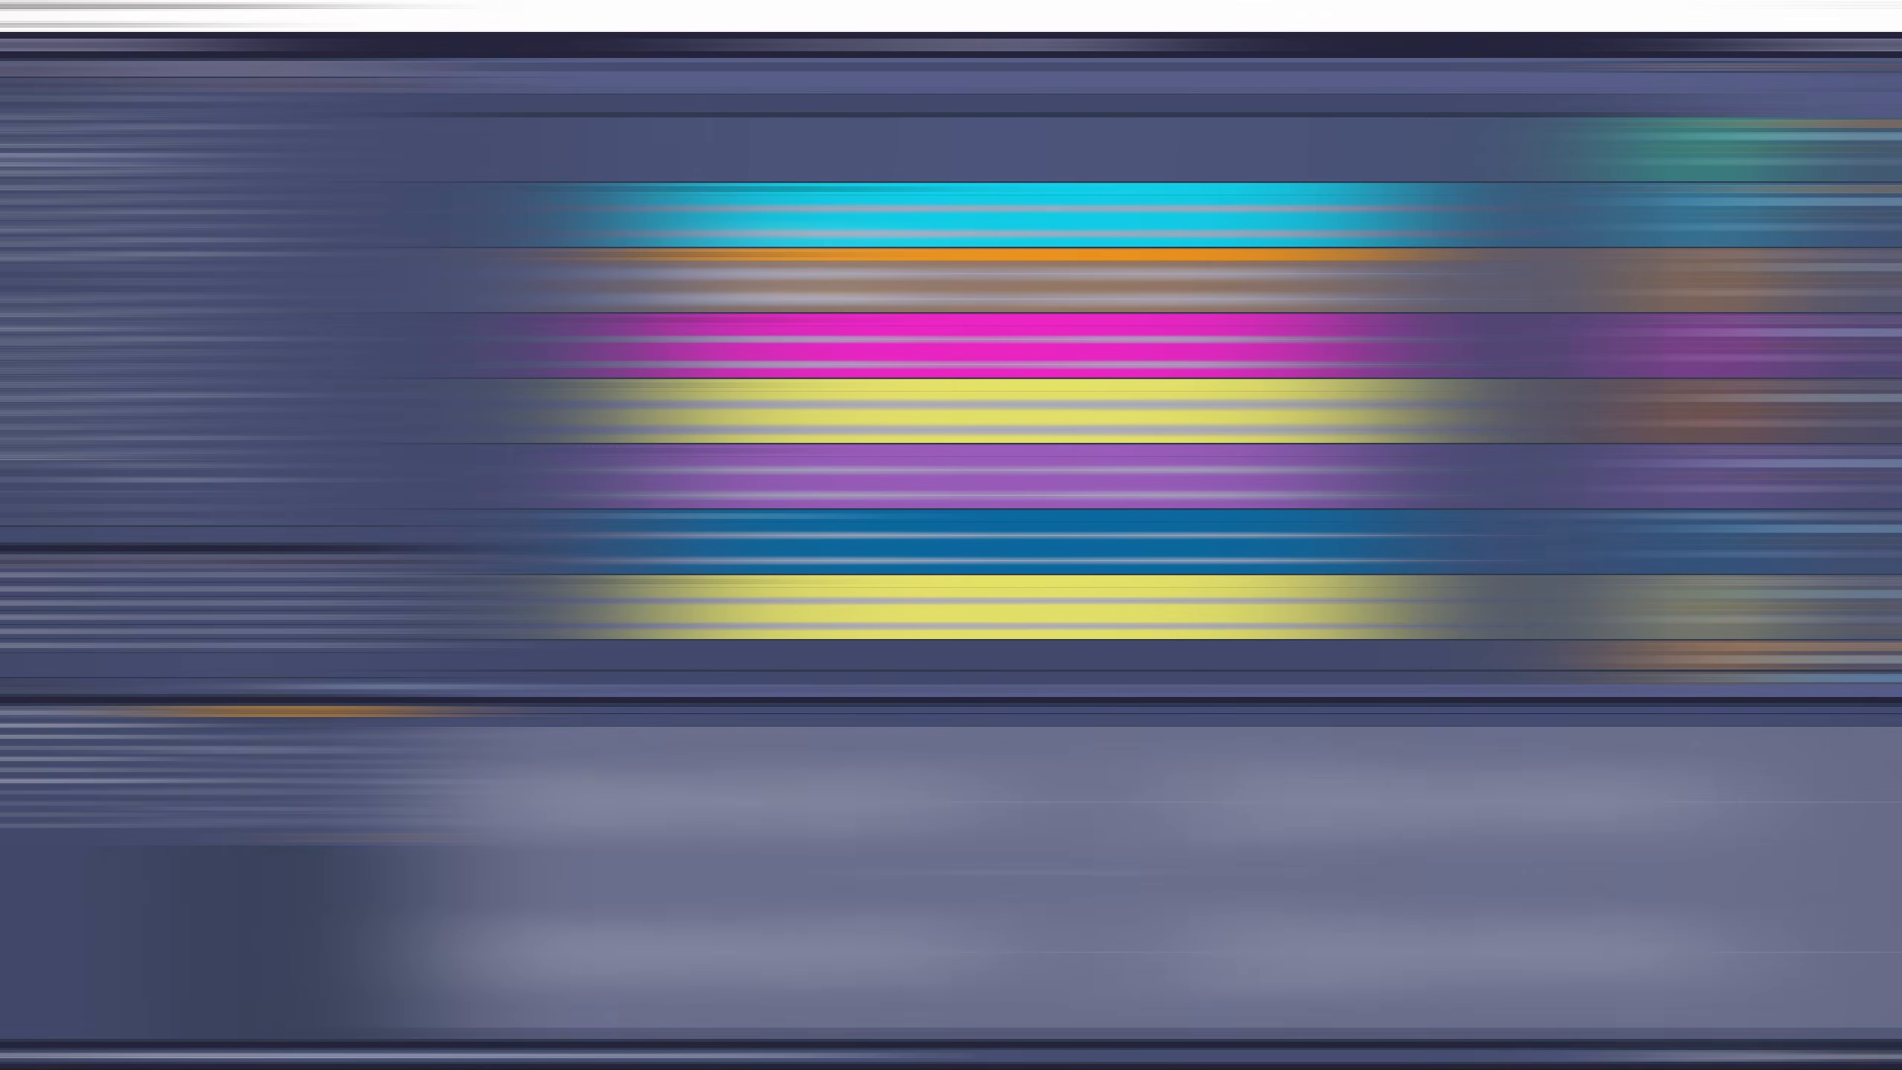
left_click(785, 255)
left_click(1781, 229)
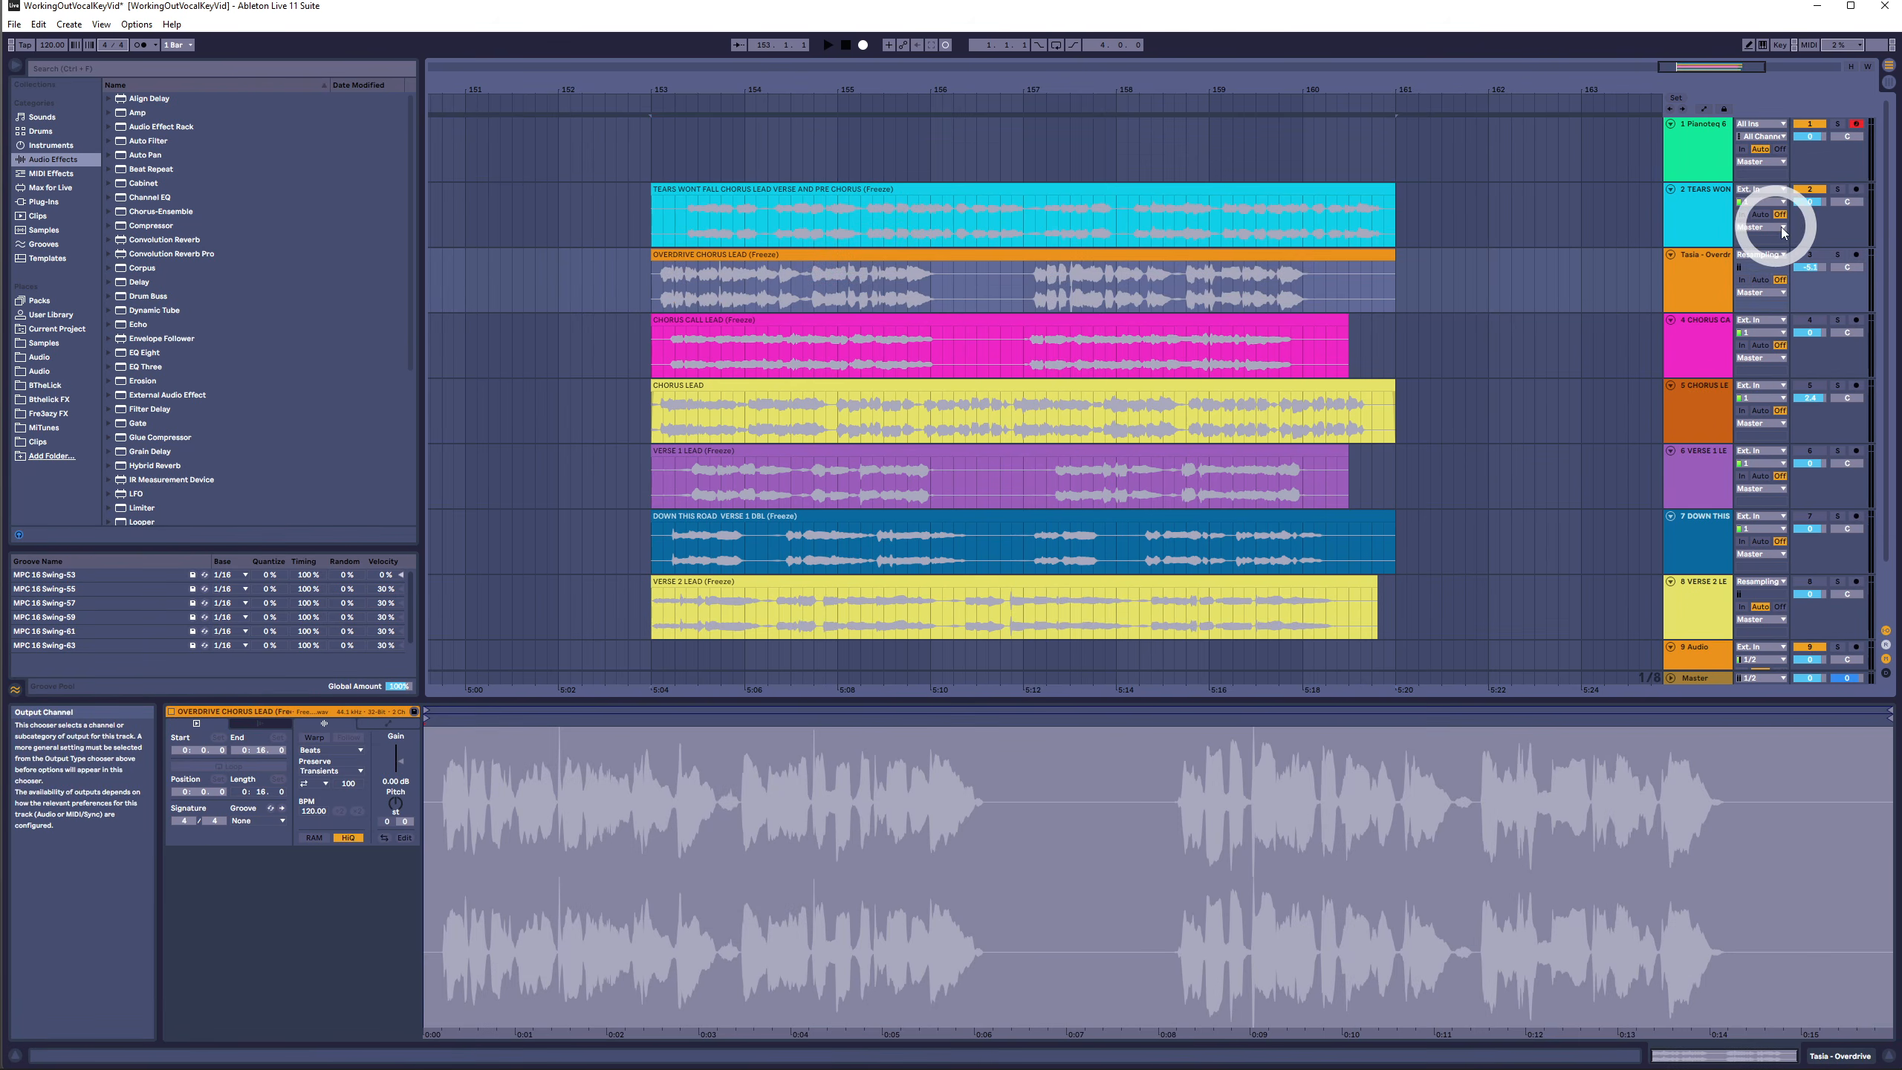
- Solo the Overdrive Chorus Lead track and play the arrangement to listen to it
left_click(1810, 254)
left_click(1805, 189)
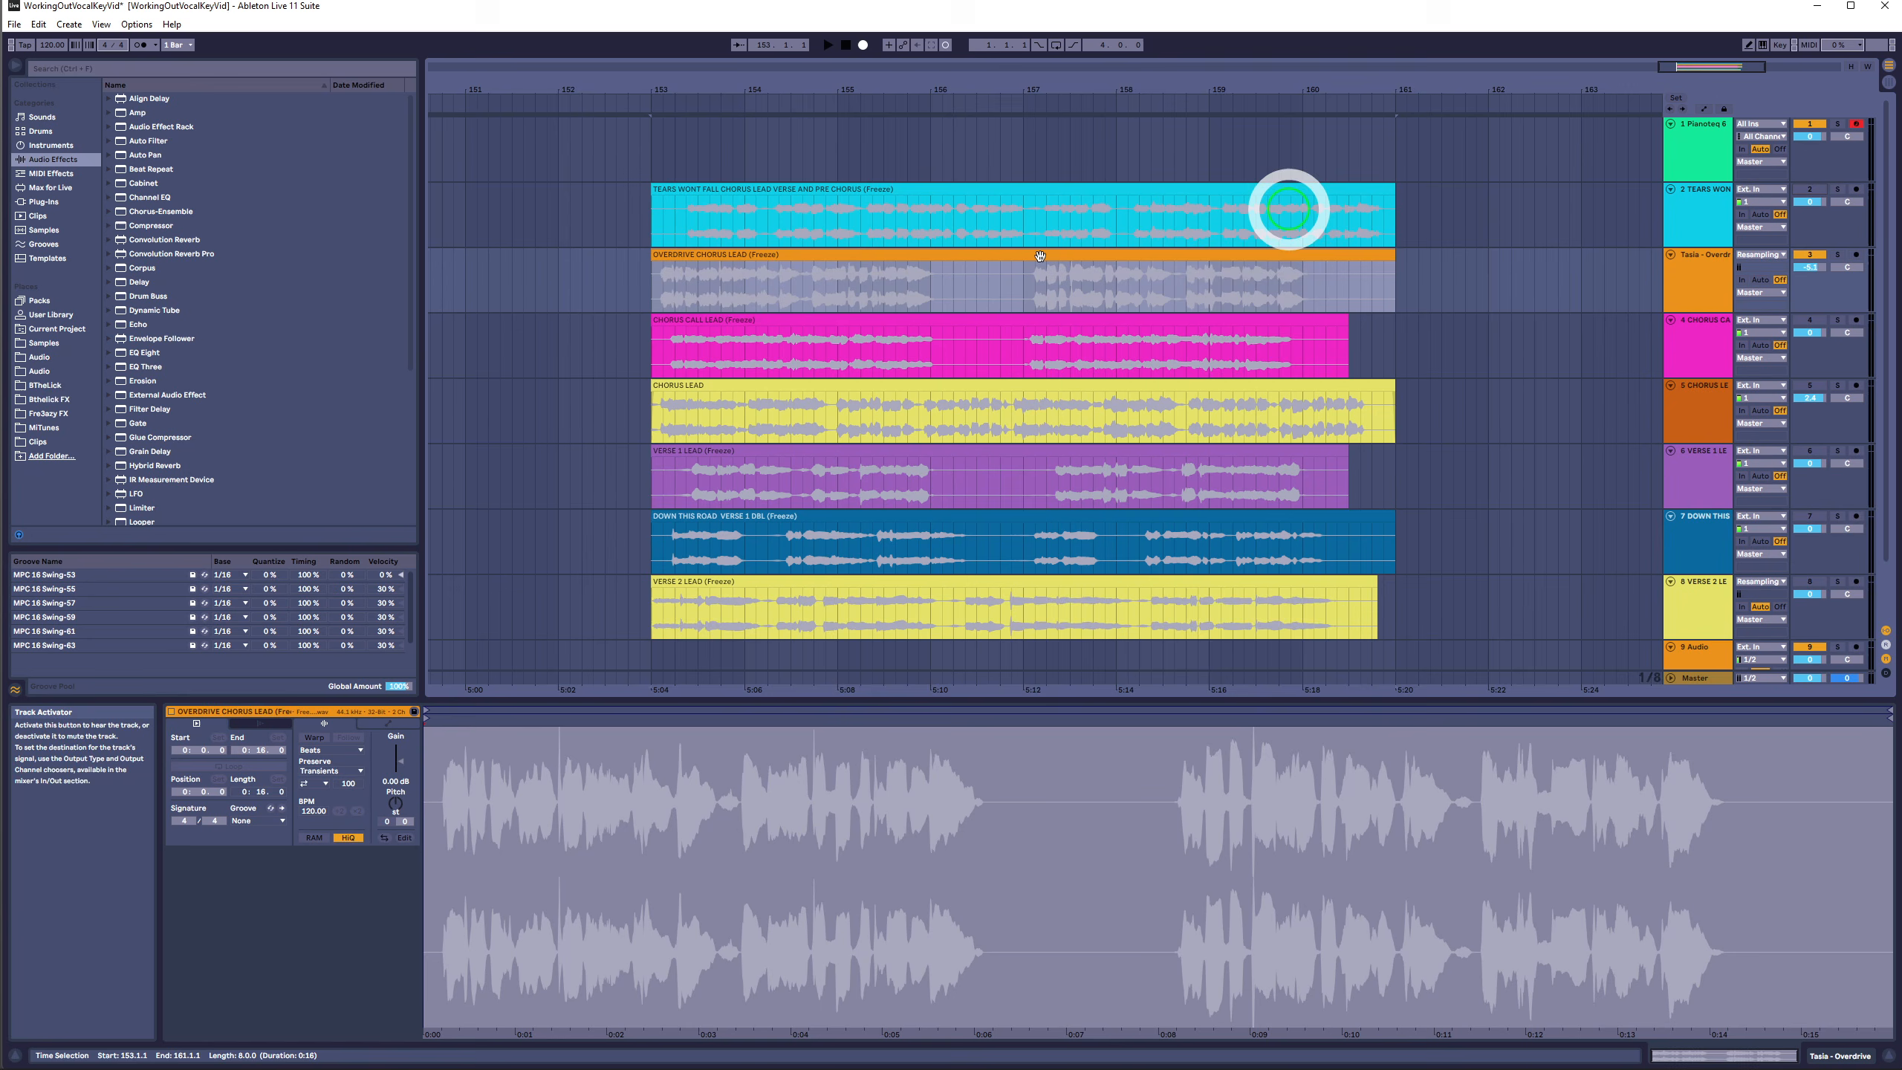
key("space")
- Move the Overdrive Chorus Lead audio clip onto the Pianoteq MIDI track and convert it to MIDI as a melody
left_click(895, 254)
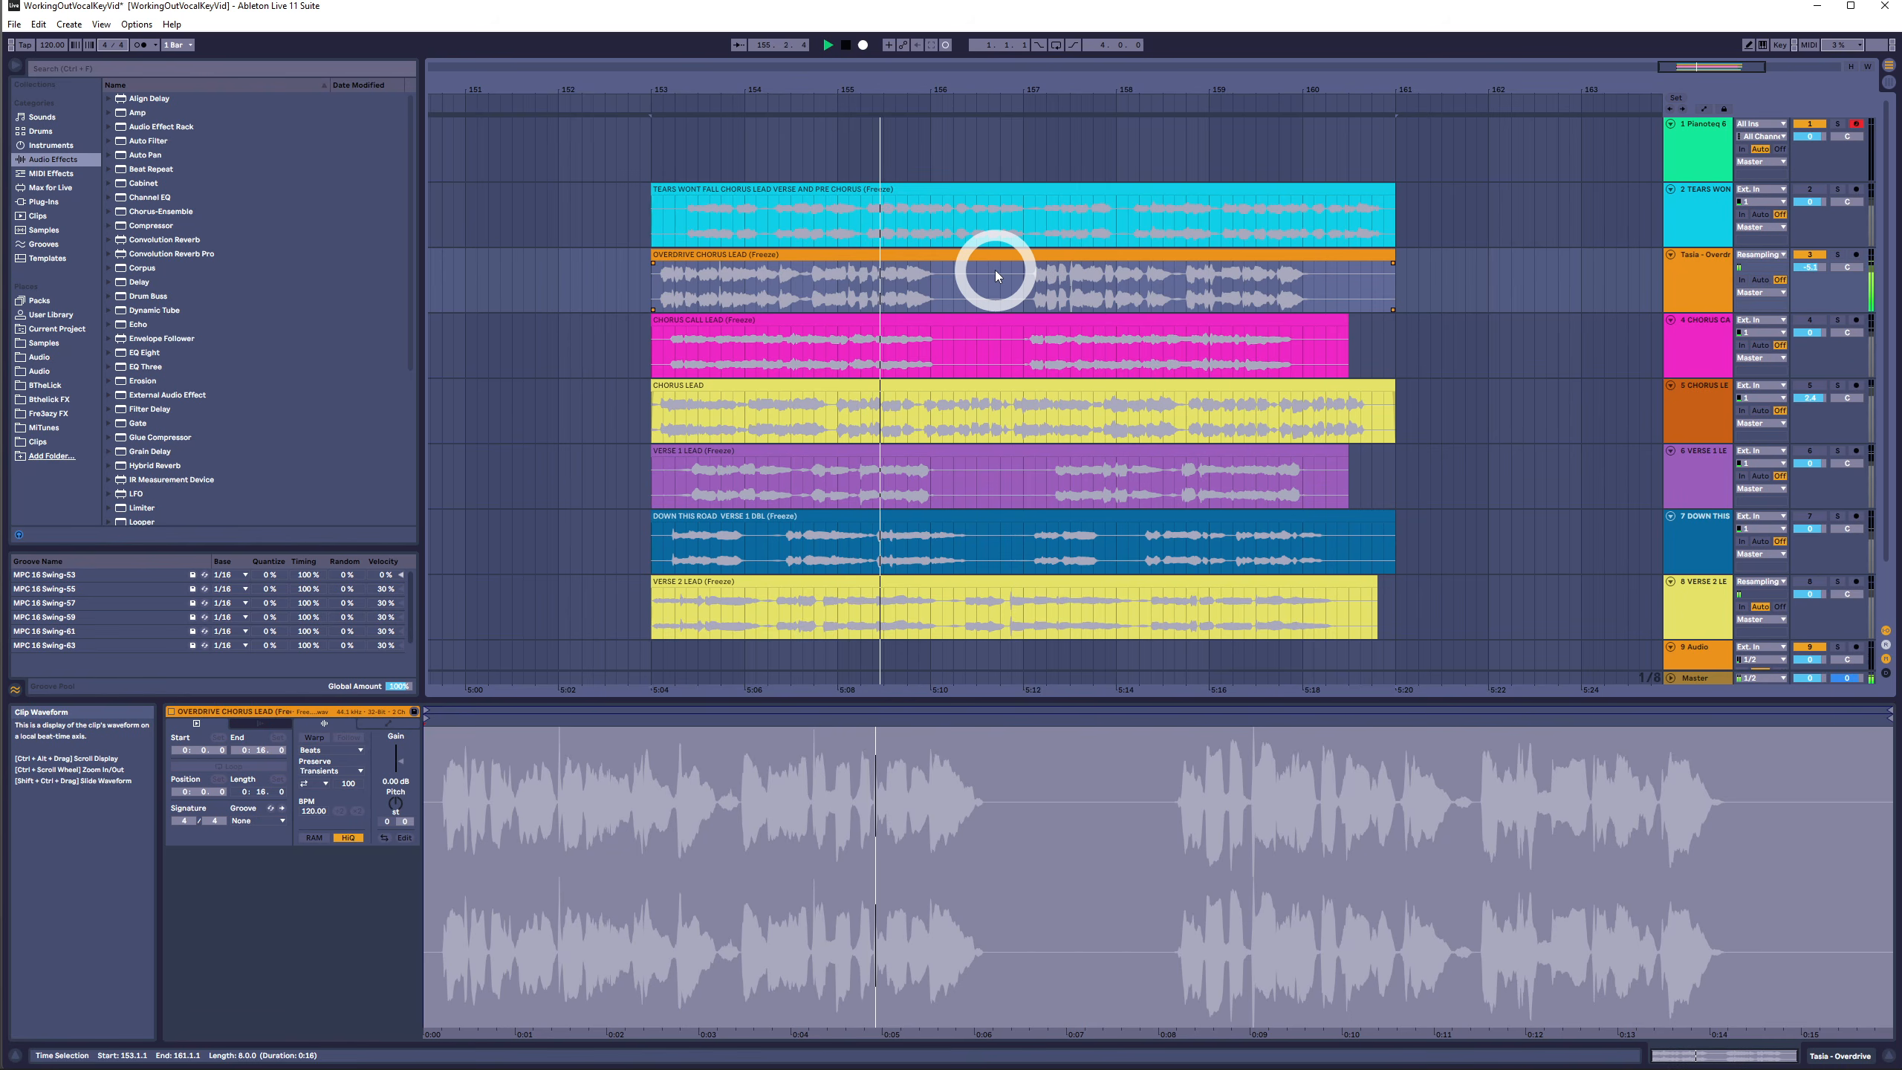
left_click(962, 258)
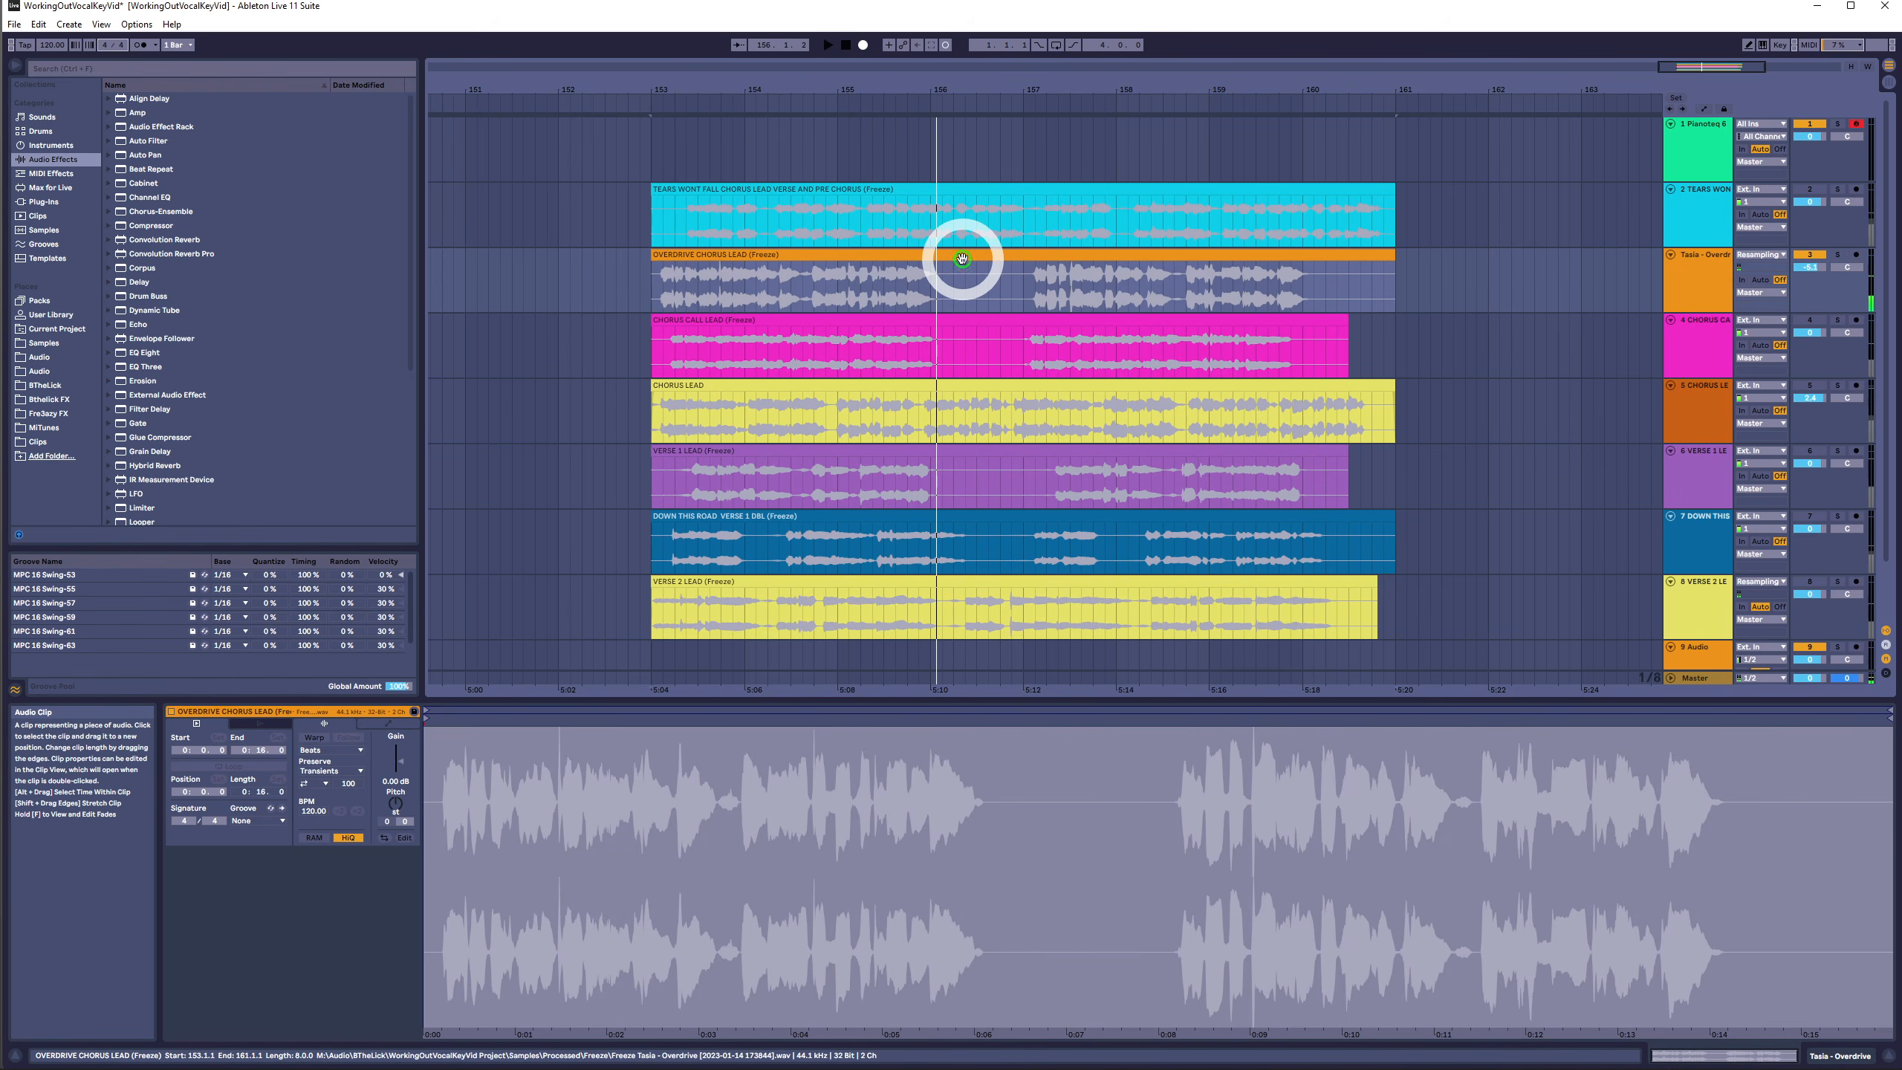
left_click_drag(962, 259, 960, 164)
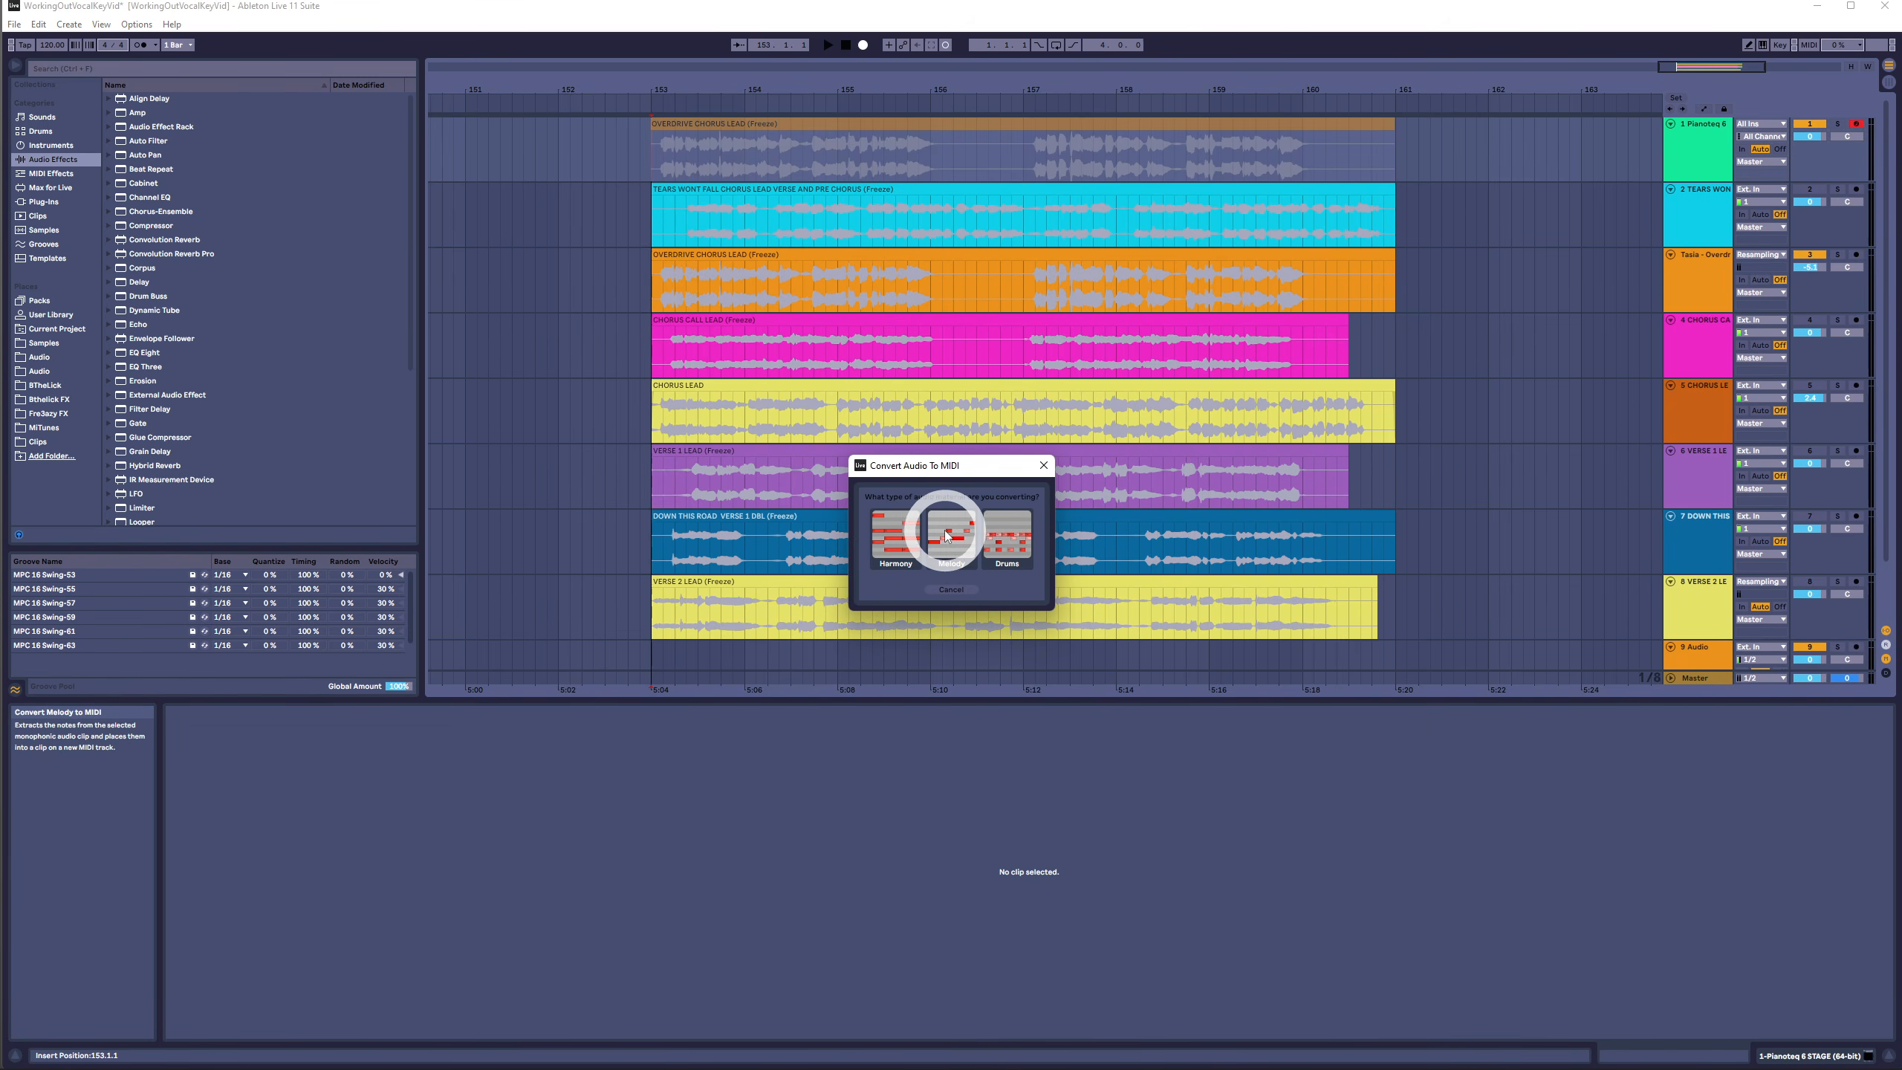
left_click(946, 538)
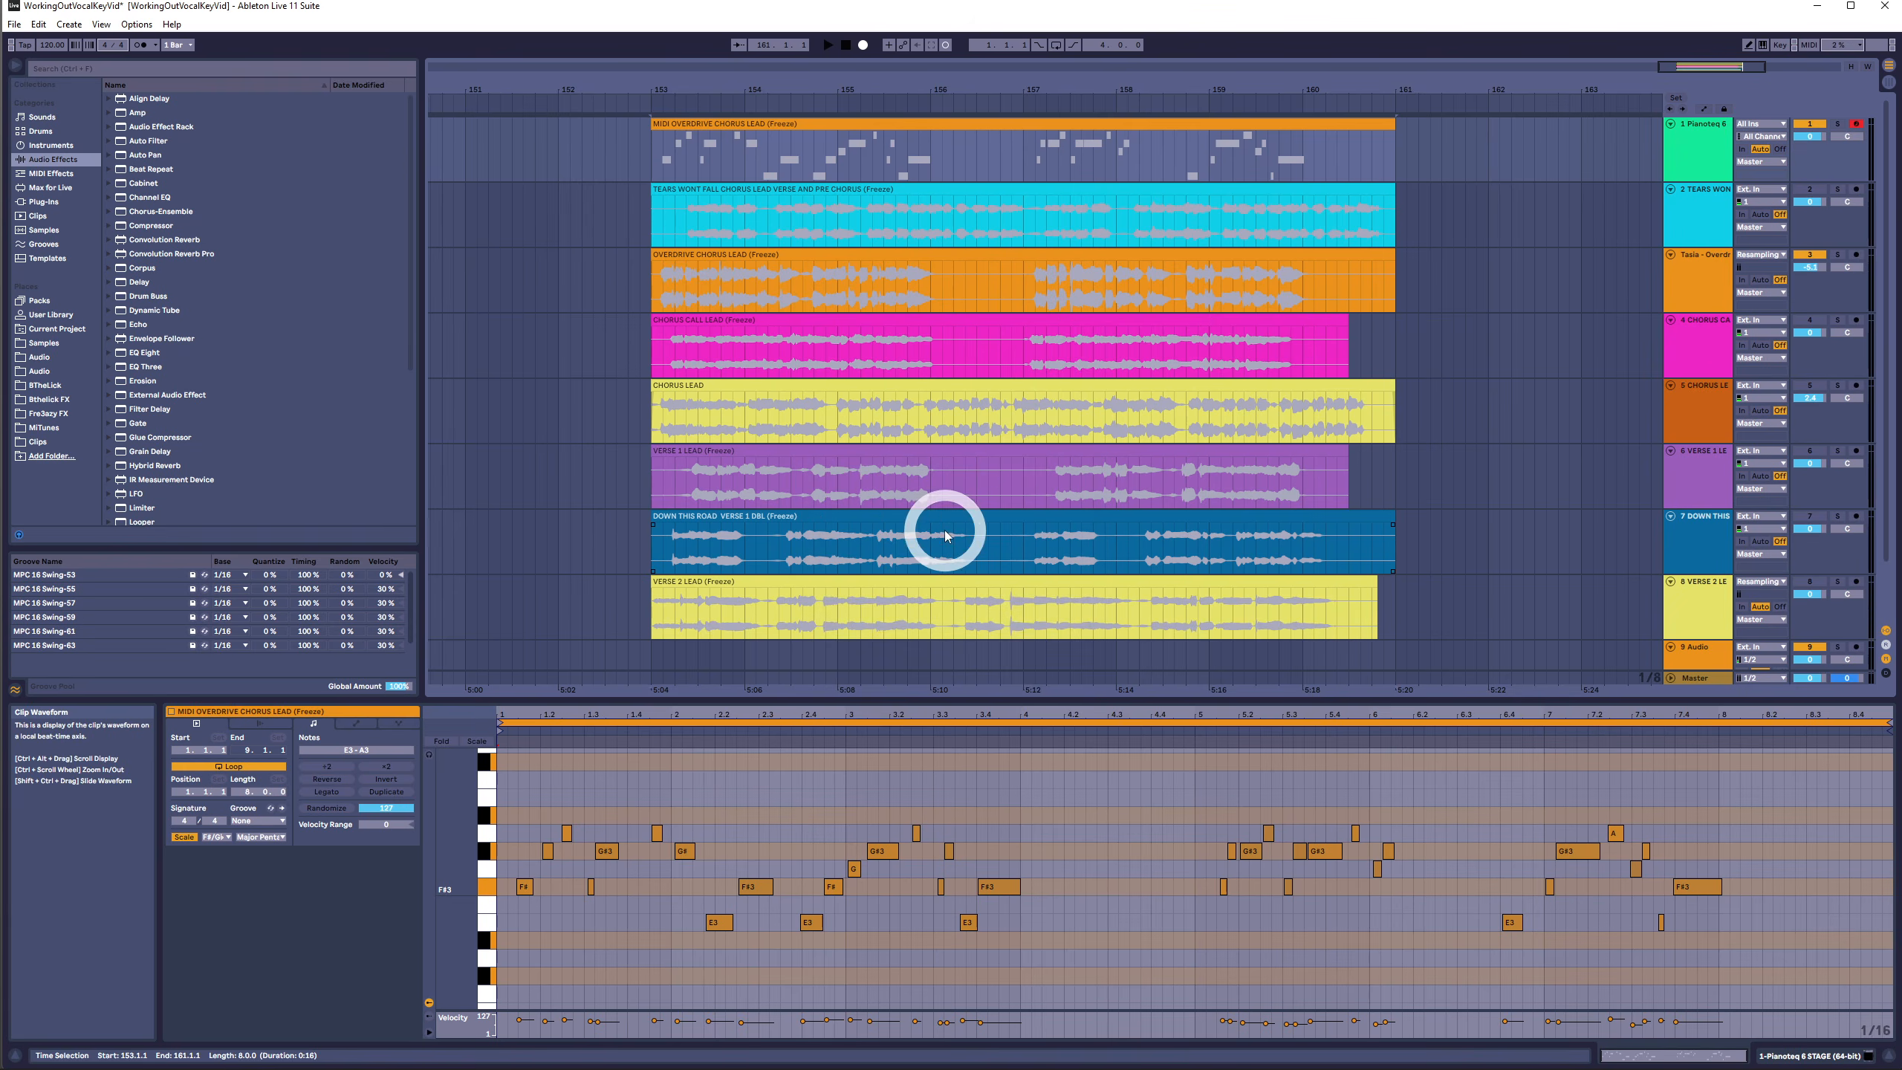
- Play back the converted MIDI Overdrive Chorus Lead clip and enlarge its note editor
left_click(833, 126)
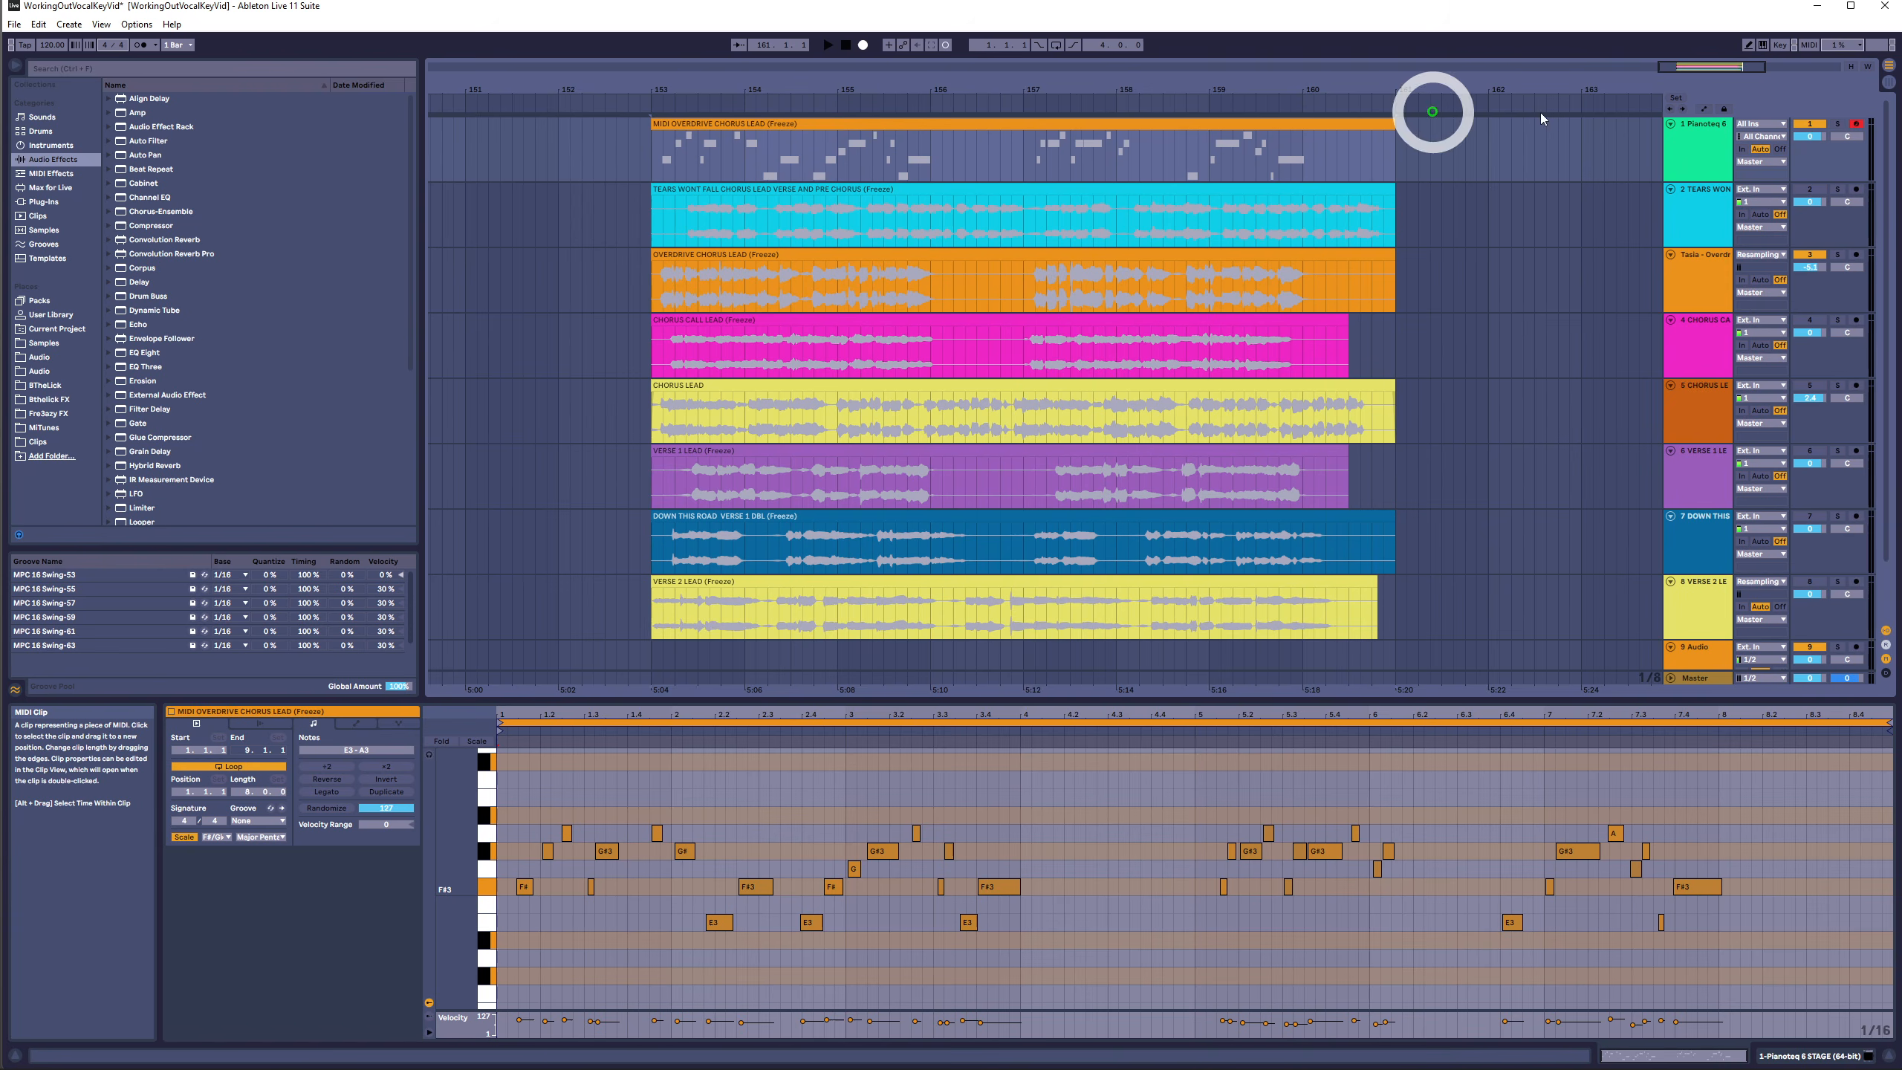
key("space")
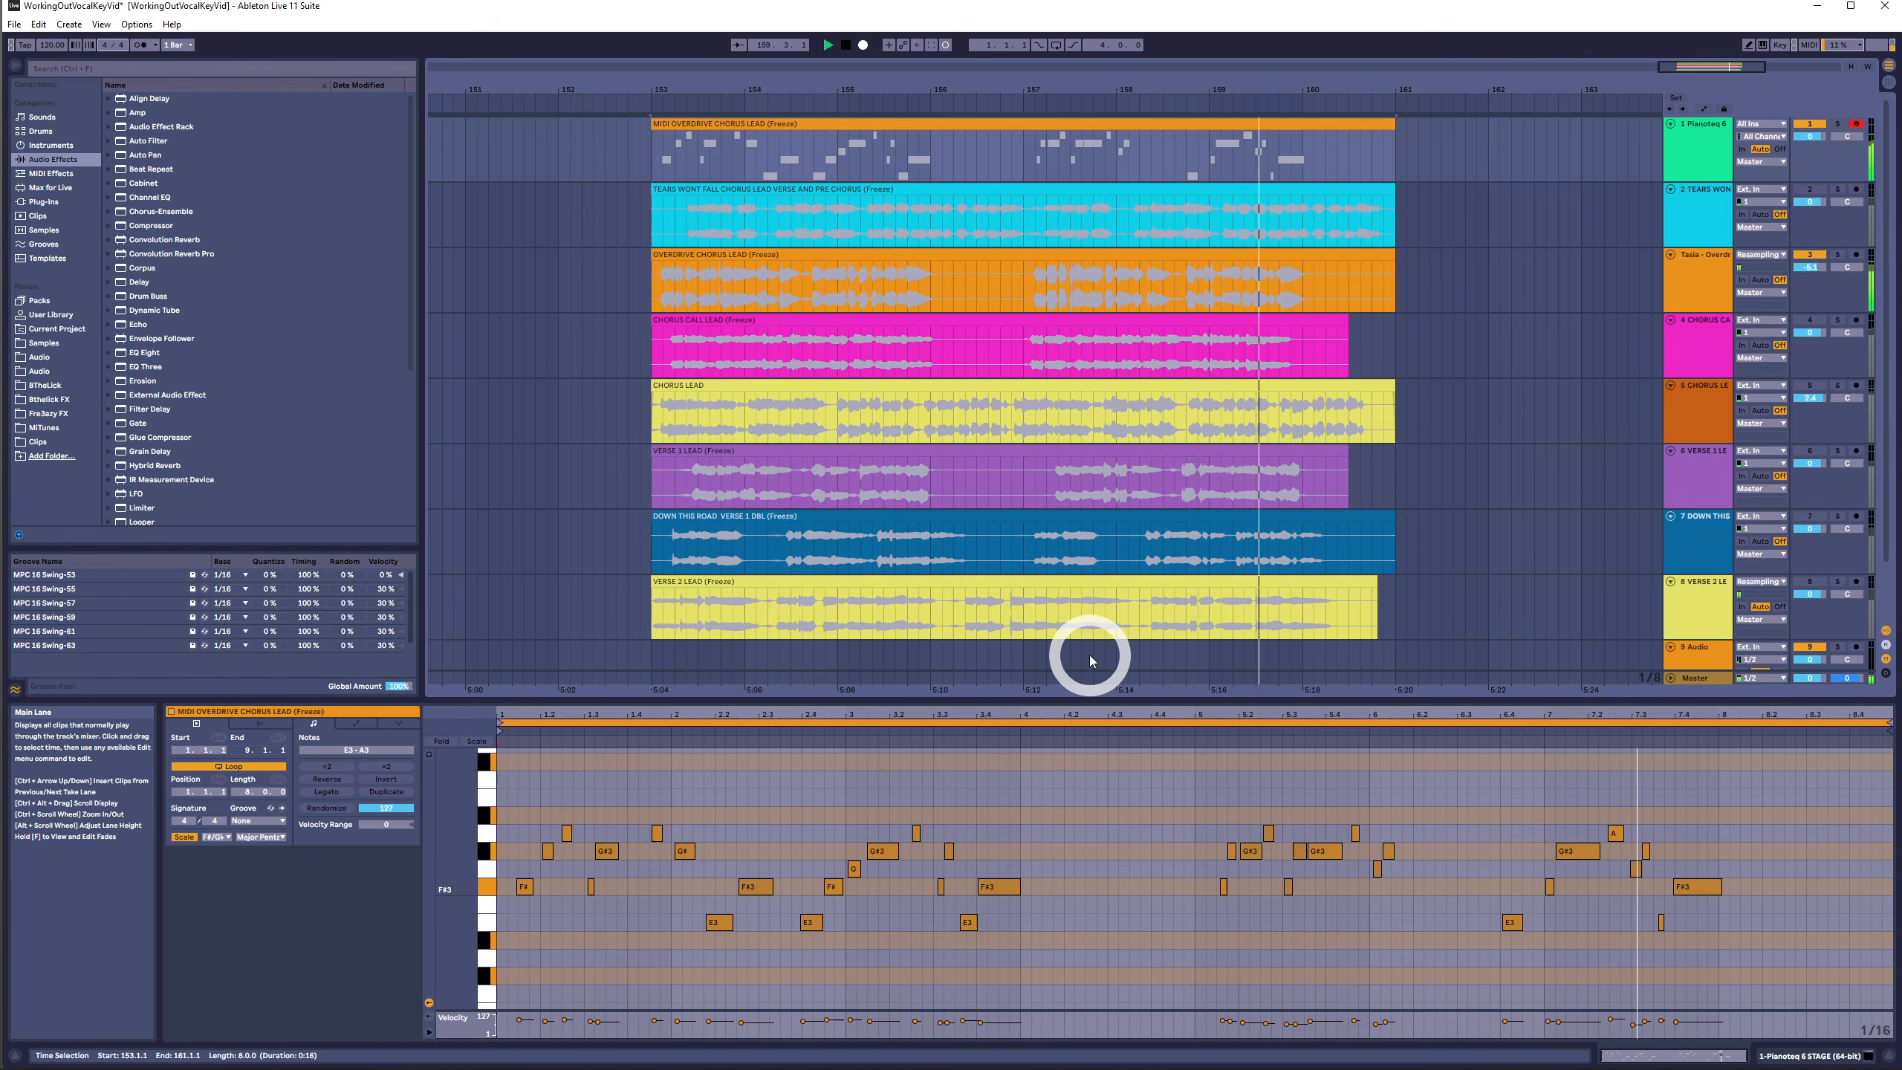
key("space")
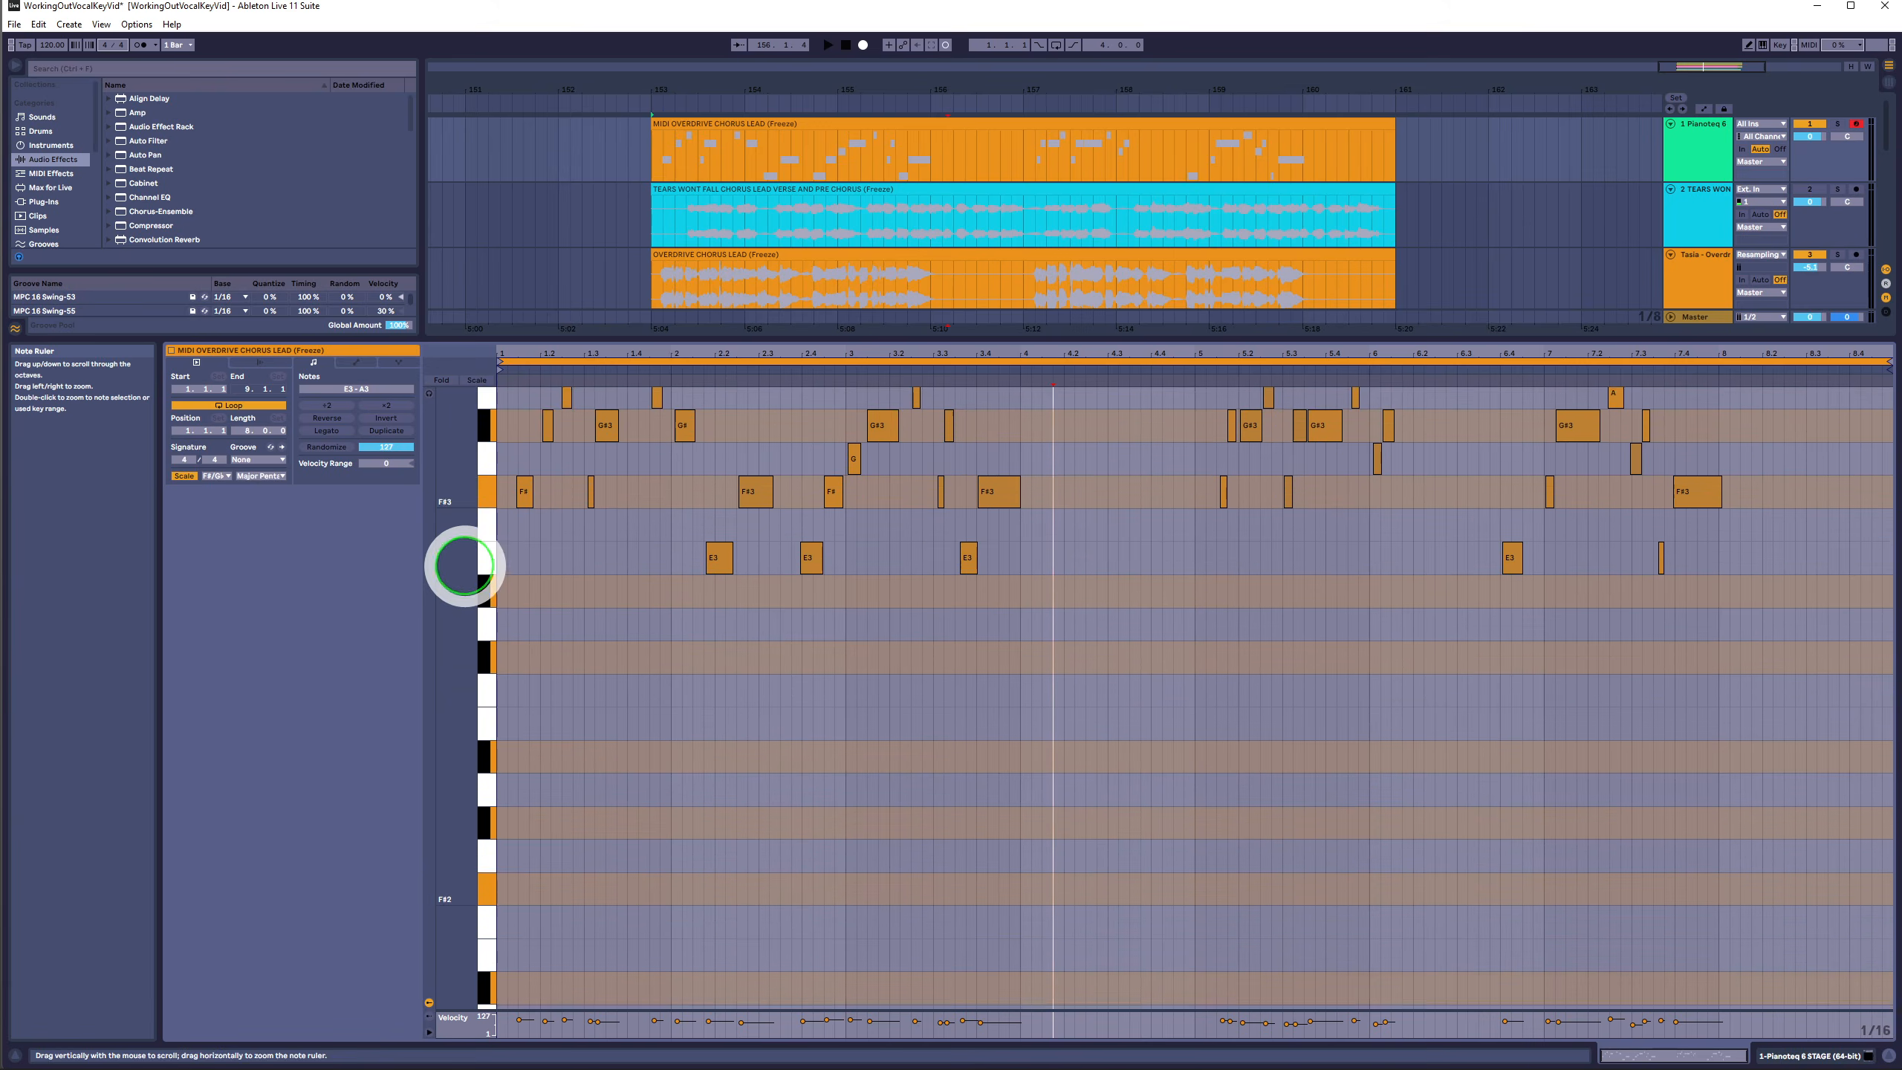
mouse_move(462, 562)
left_mouse_down()
mouse_move(468, 582)
mouse_move(458, 562)
left_mouse_up()
left_click(1781, 703)
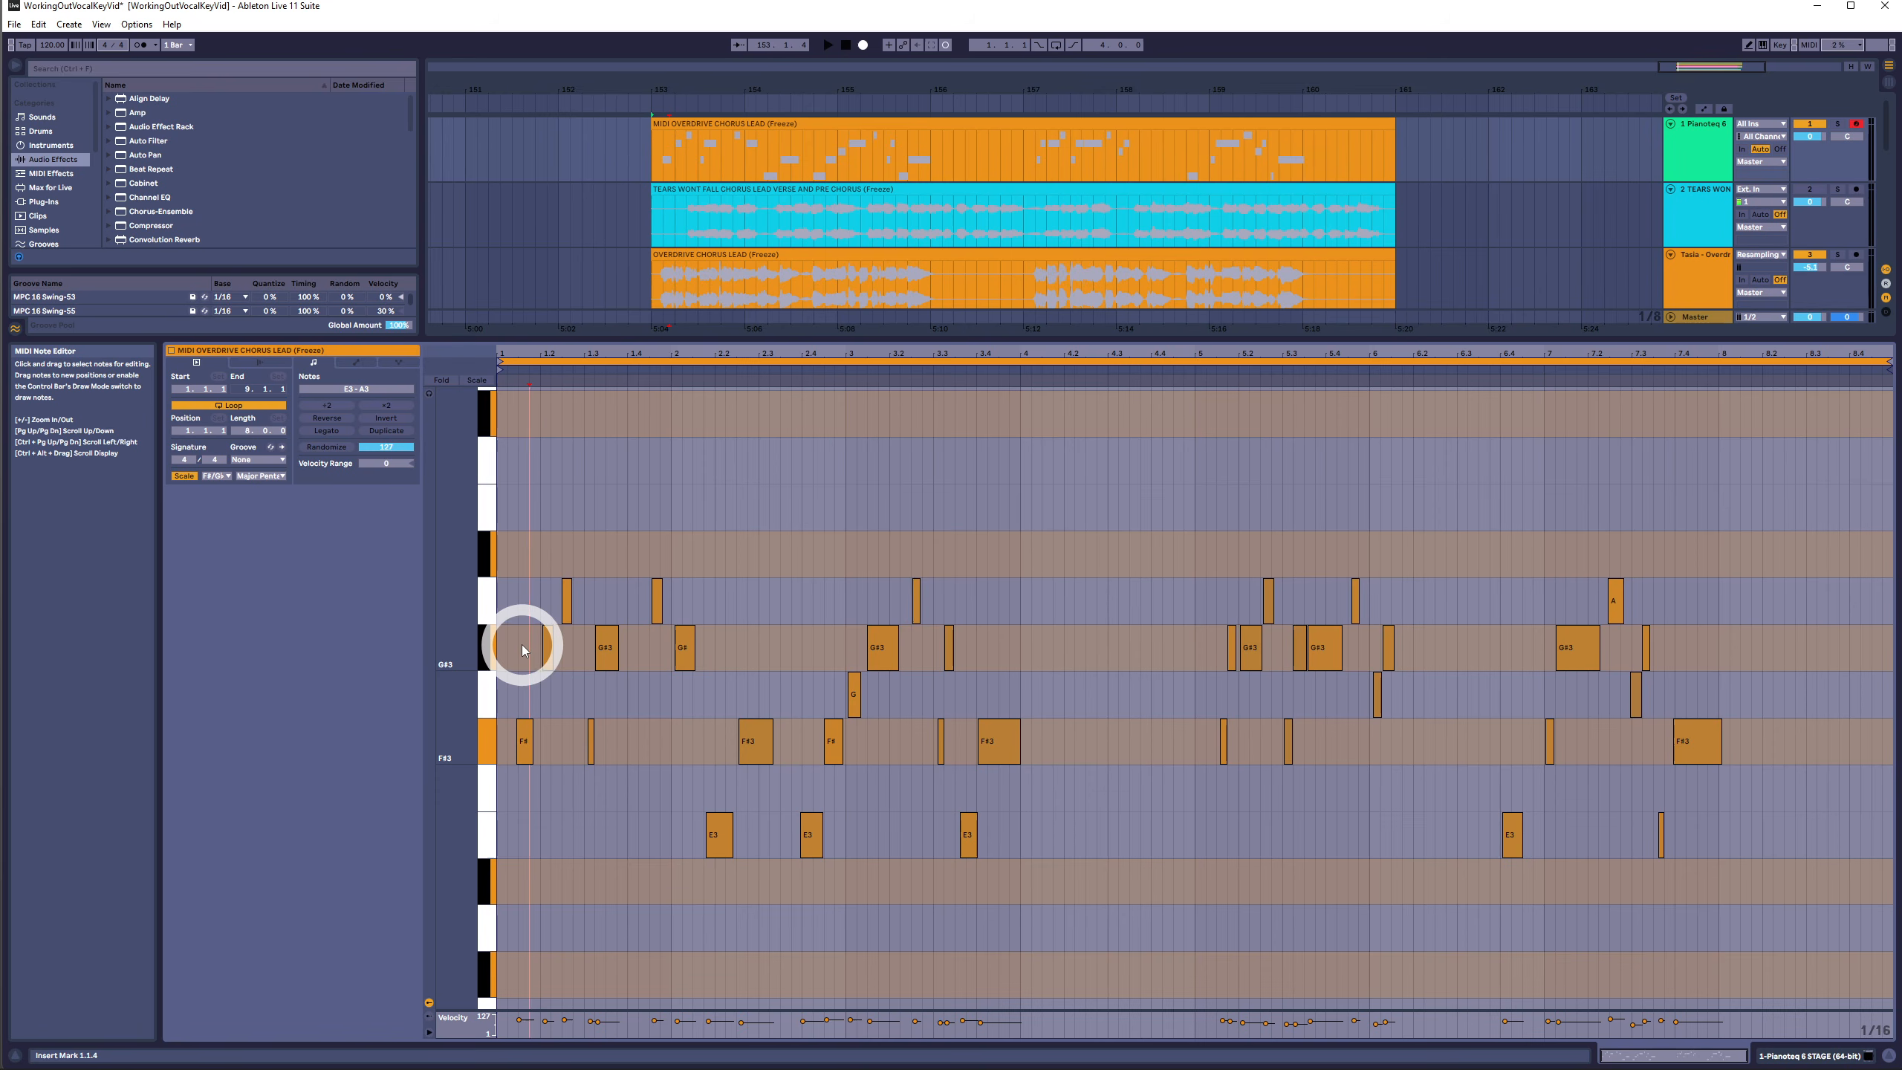
- Select notes by pitch row, then select all notes and transpose them up one semitone
left_click_drag(522, 648, 1801, 636)
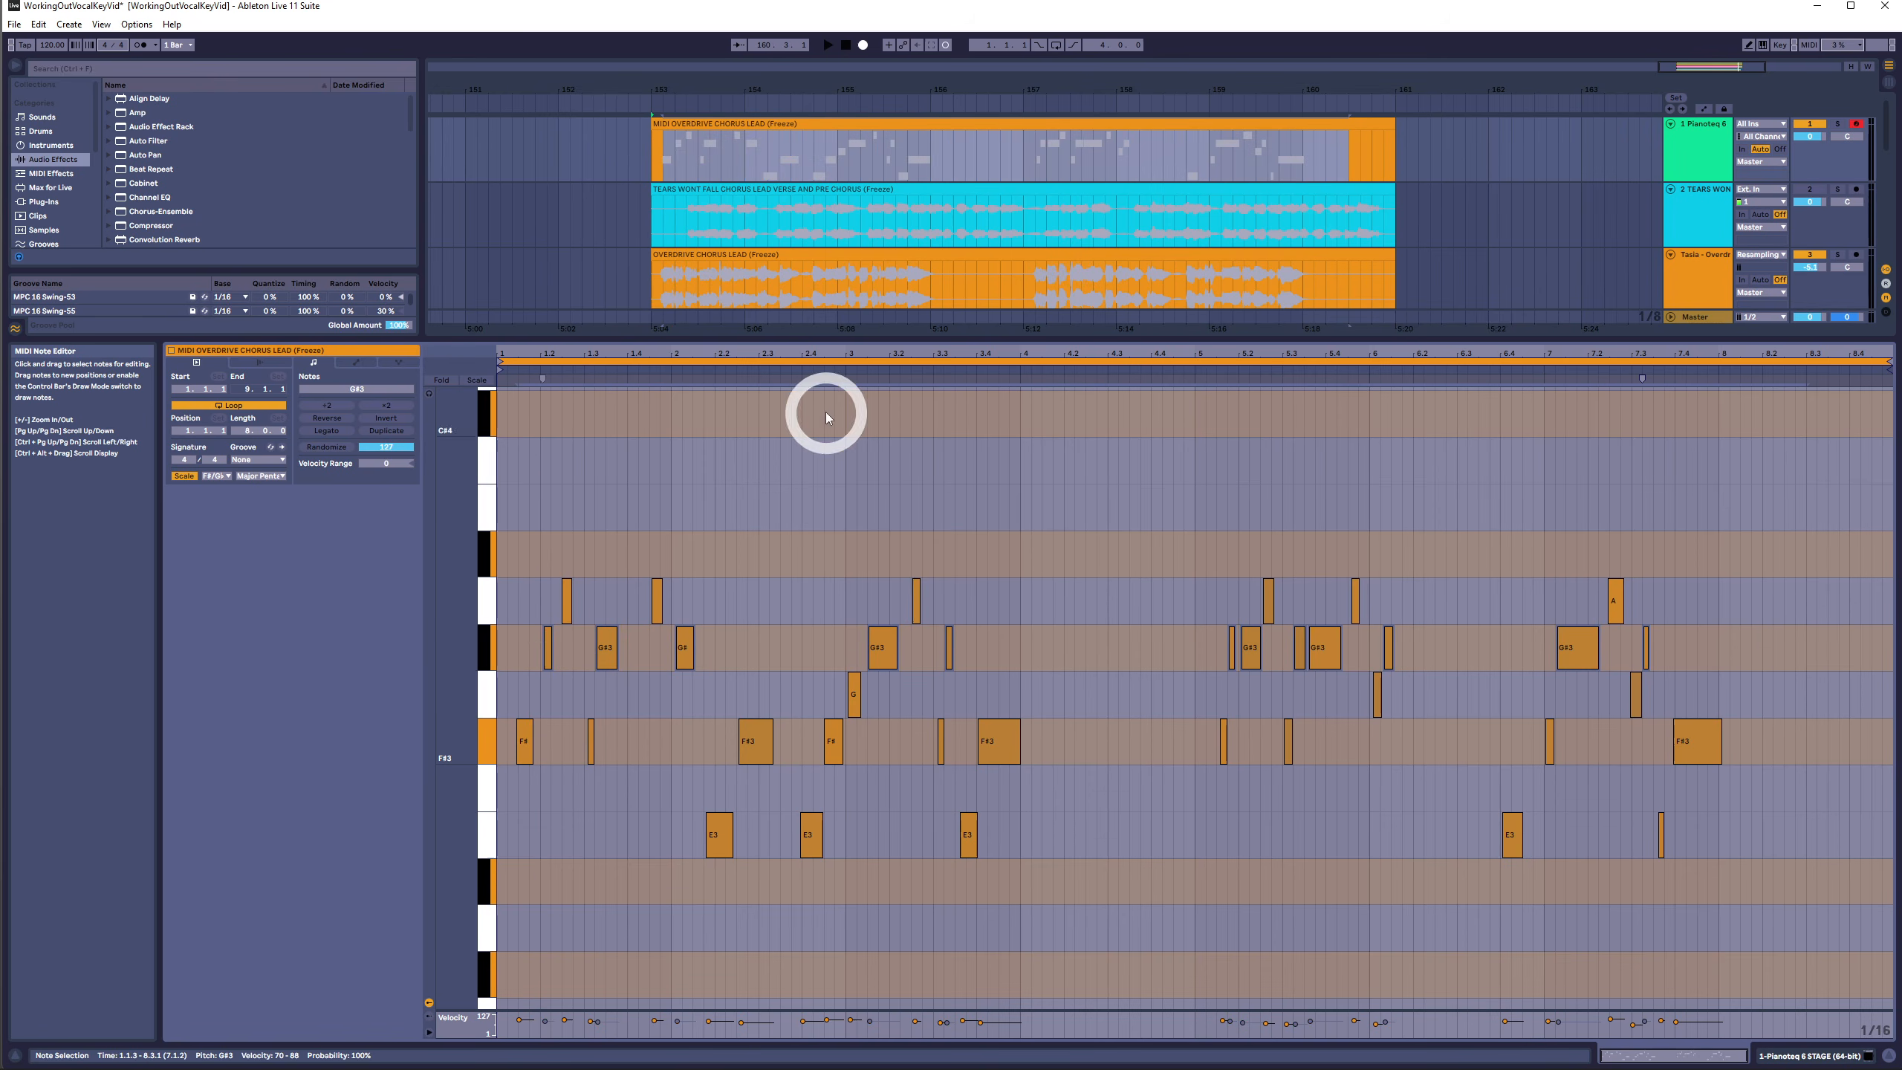
left_click_drag(861, 349, 875, 348)
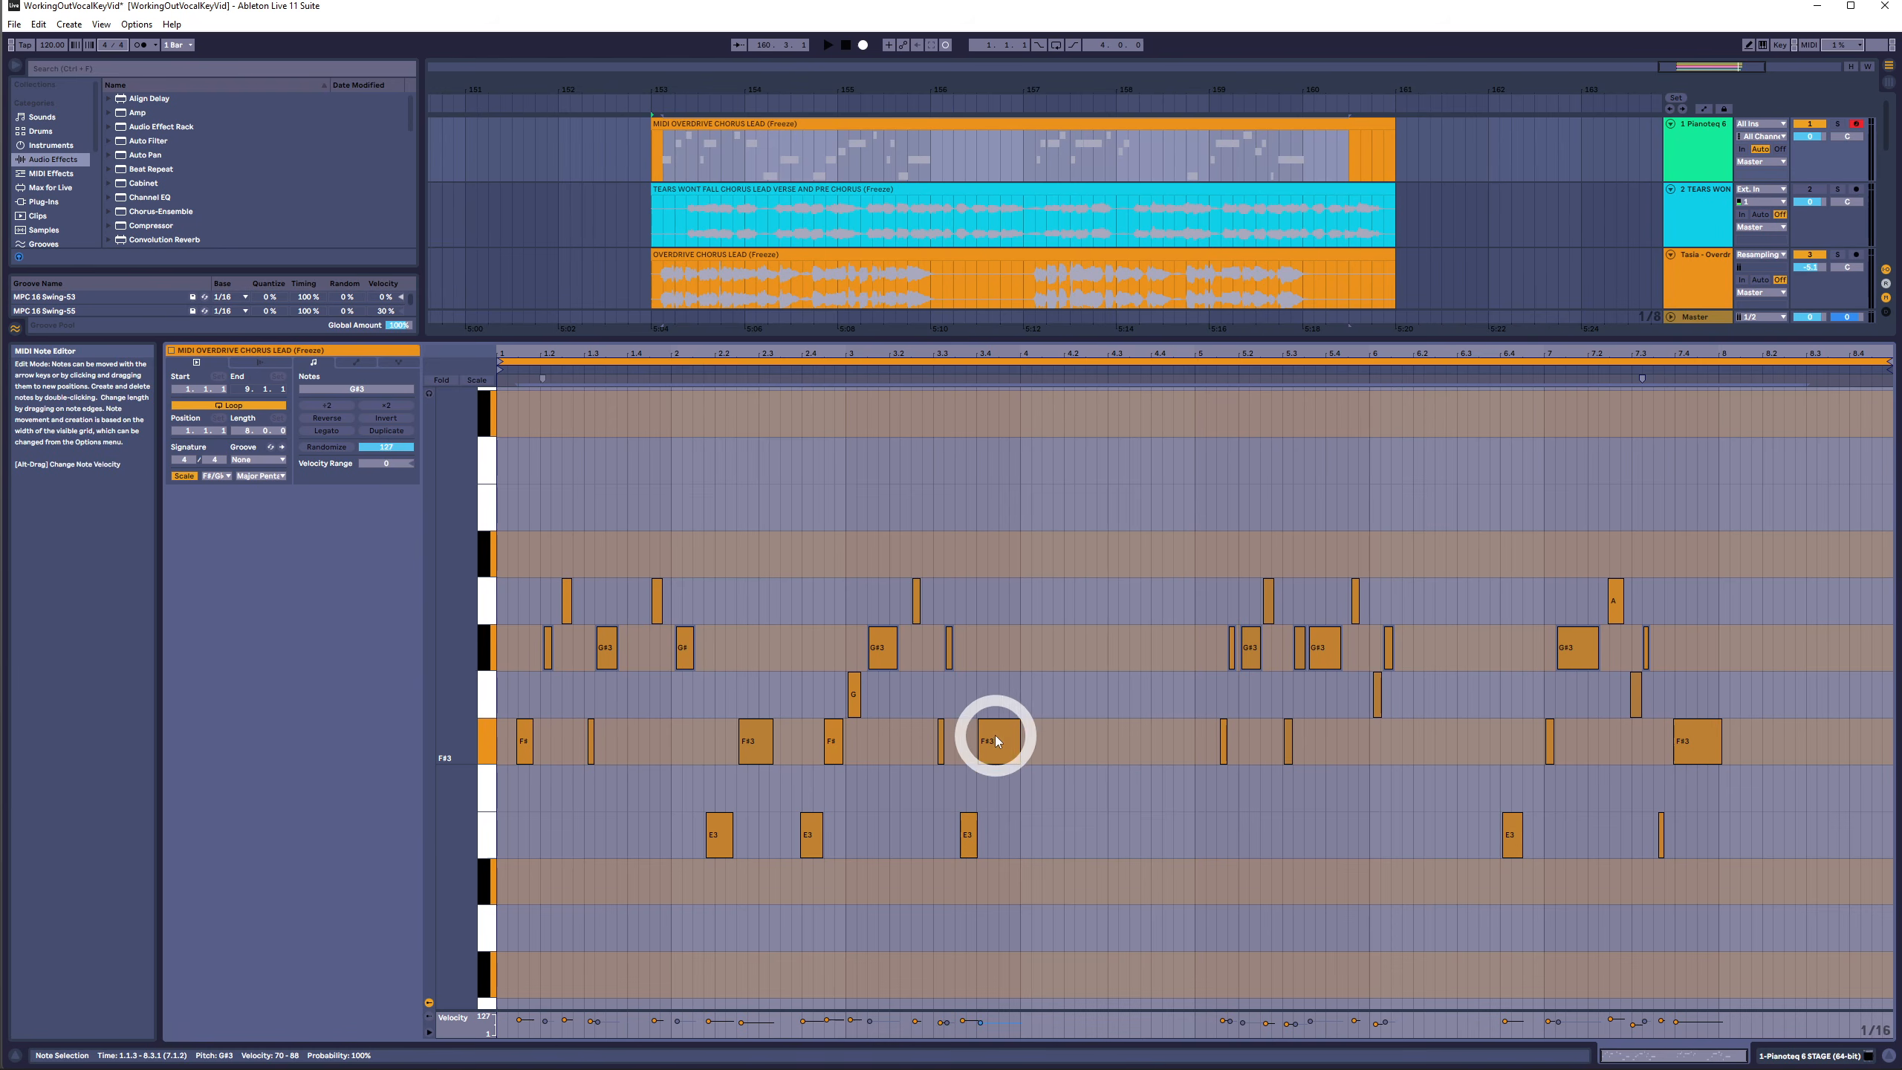
left_click_drag(1020, 674, 978, 756)
left_click_drag(1803, 734, 607, 693)
left_click(1754, 599)
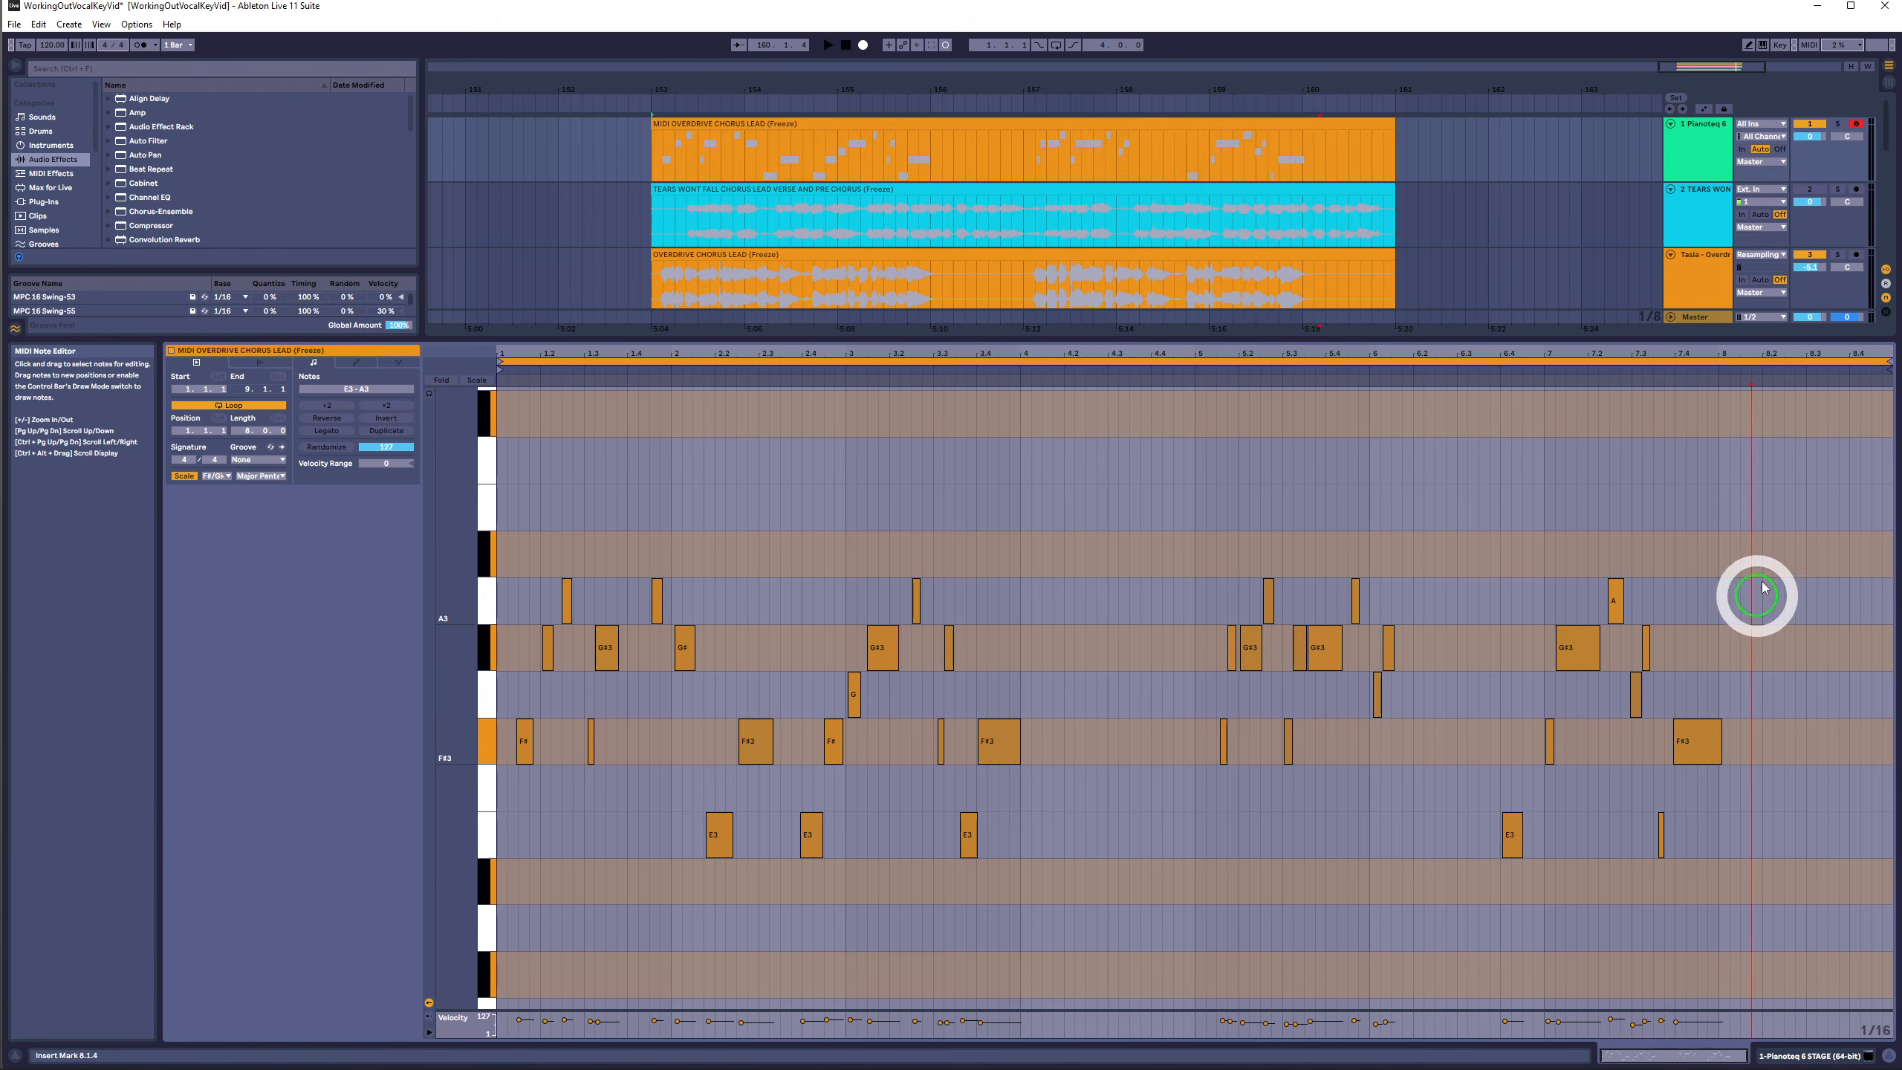
left_click_drag(1792, 518, 498, 900)
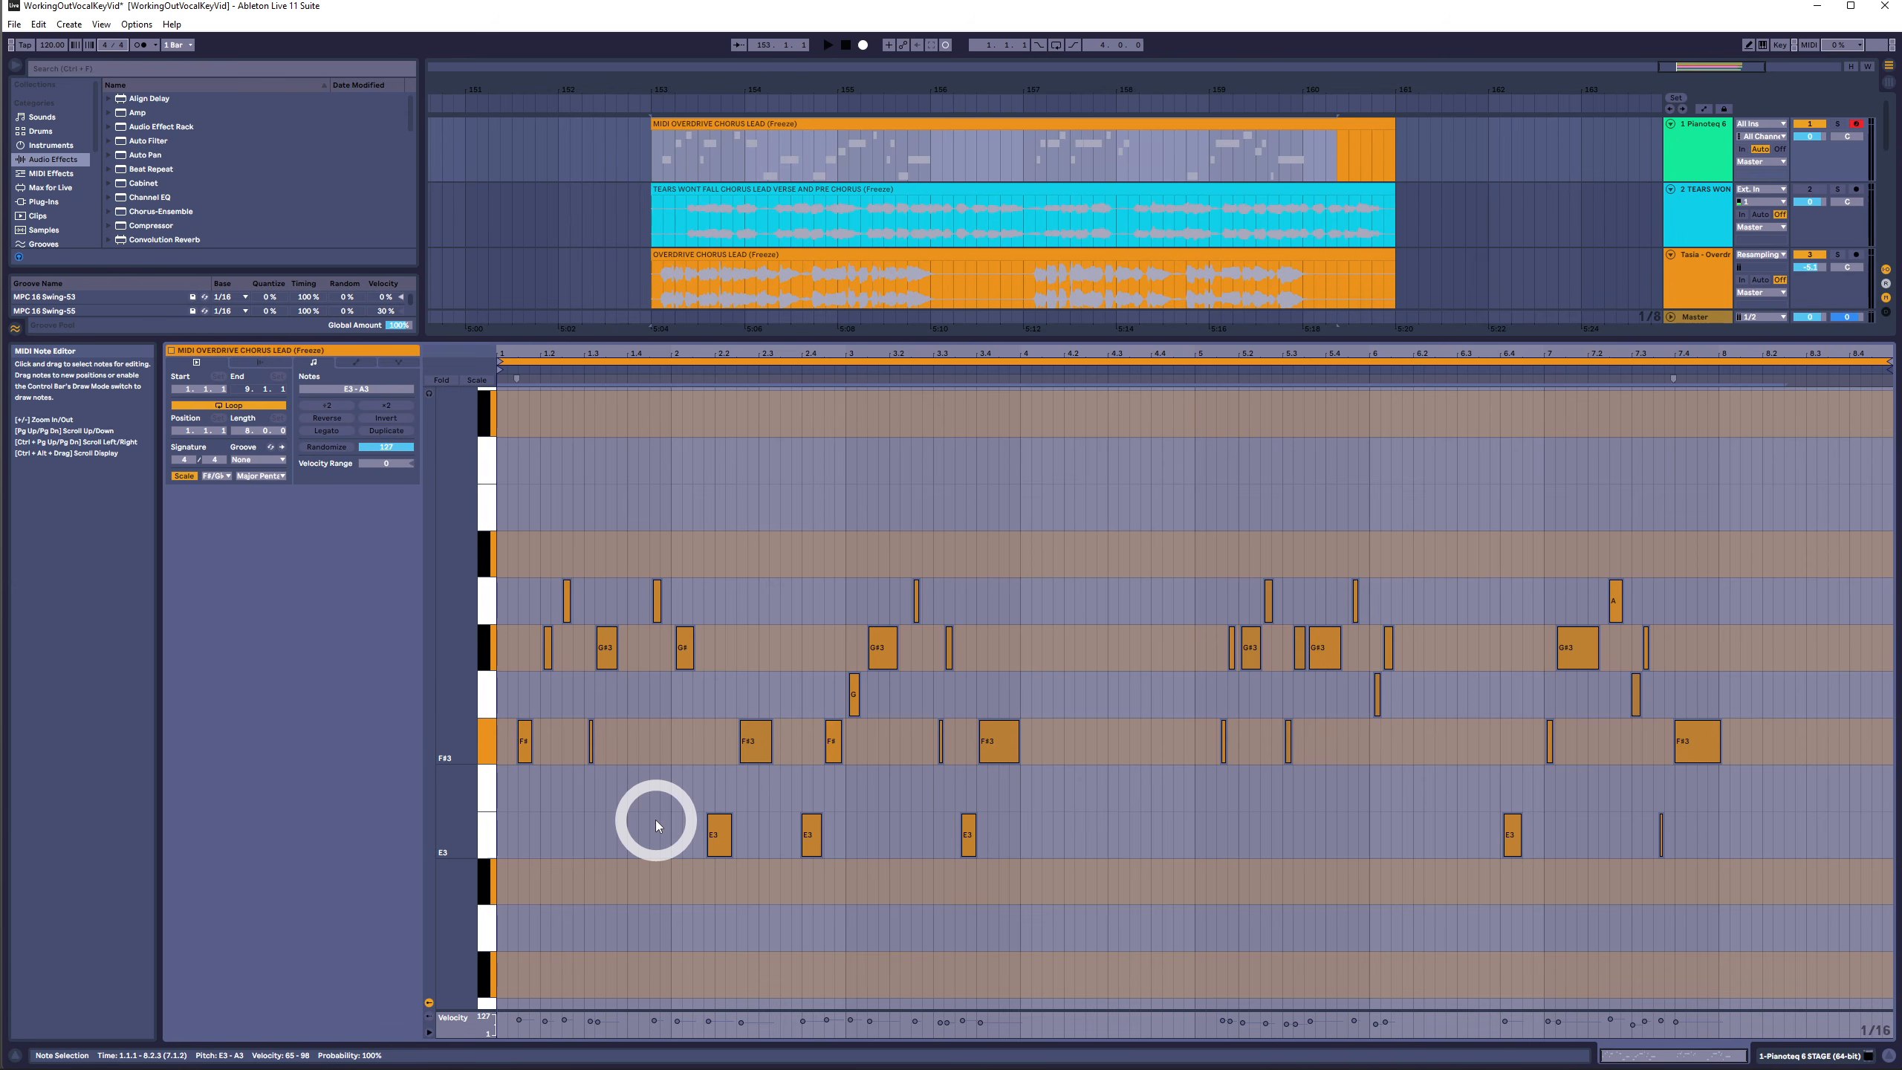
key("Up")
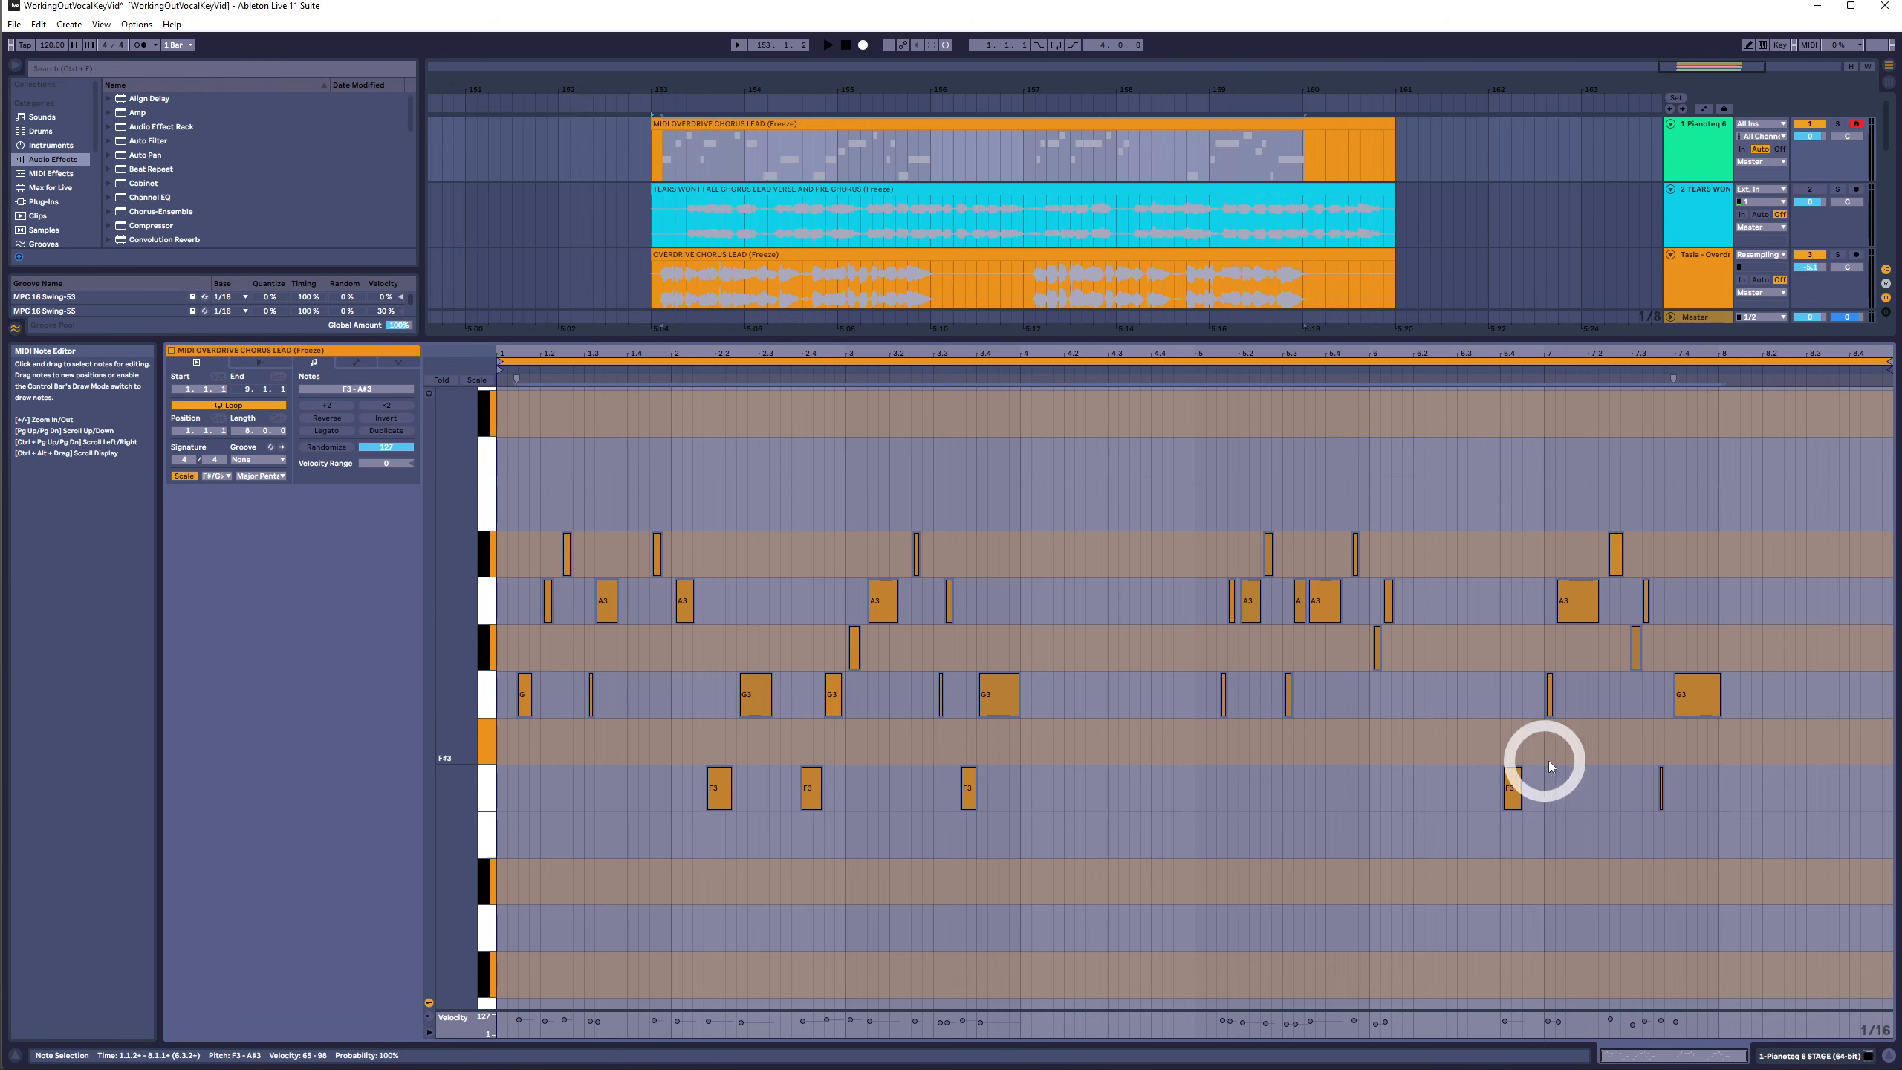
- Select all notes and transpose them up another three semitones
left_click_drag(1713, 532, 831, 570)
left_click_drag(1844, 501, 494, 926)
key("Up")
key("Up")
key("Up")
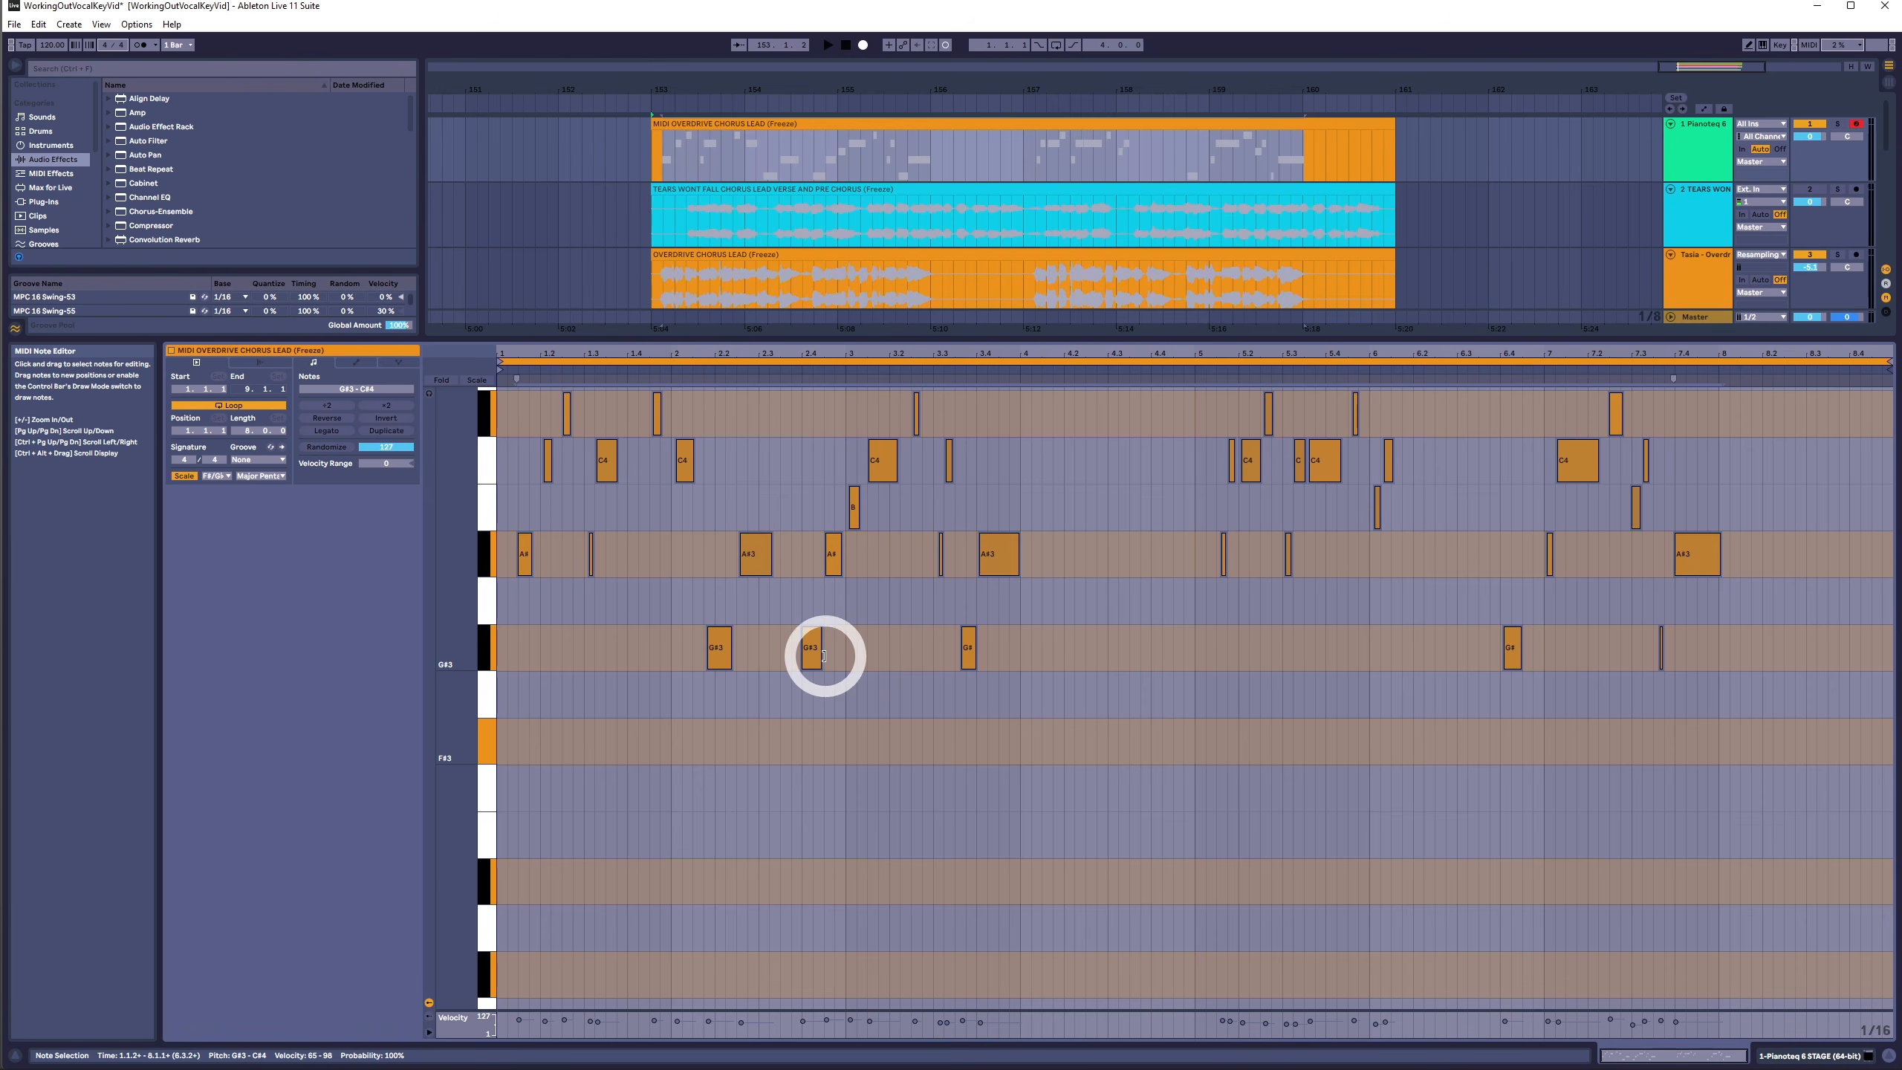
- Select notes by pitch row, then select all notes and transpose them down four semitones
left_click_drag(1669, 411, 473, 420)
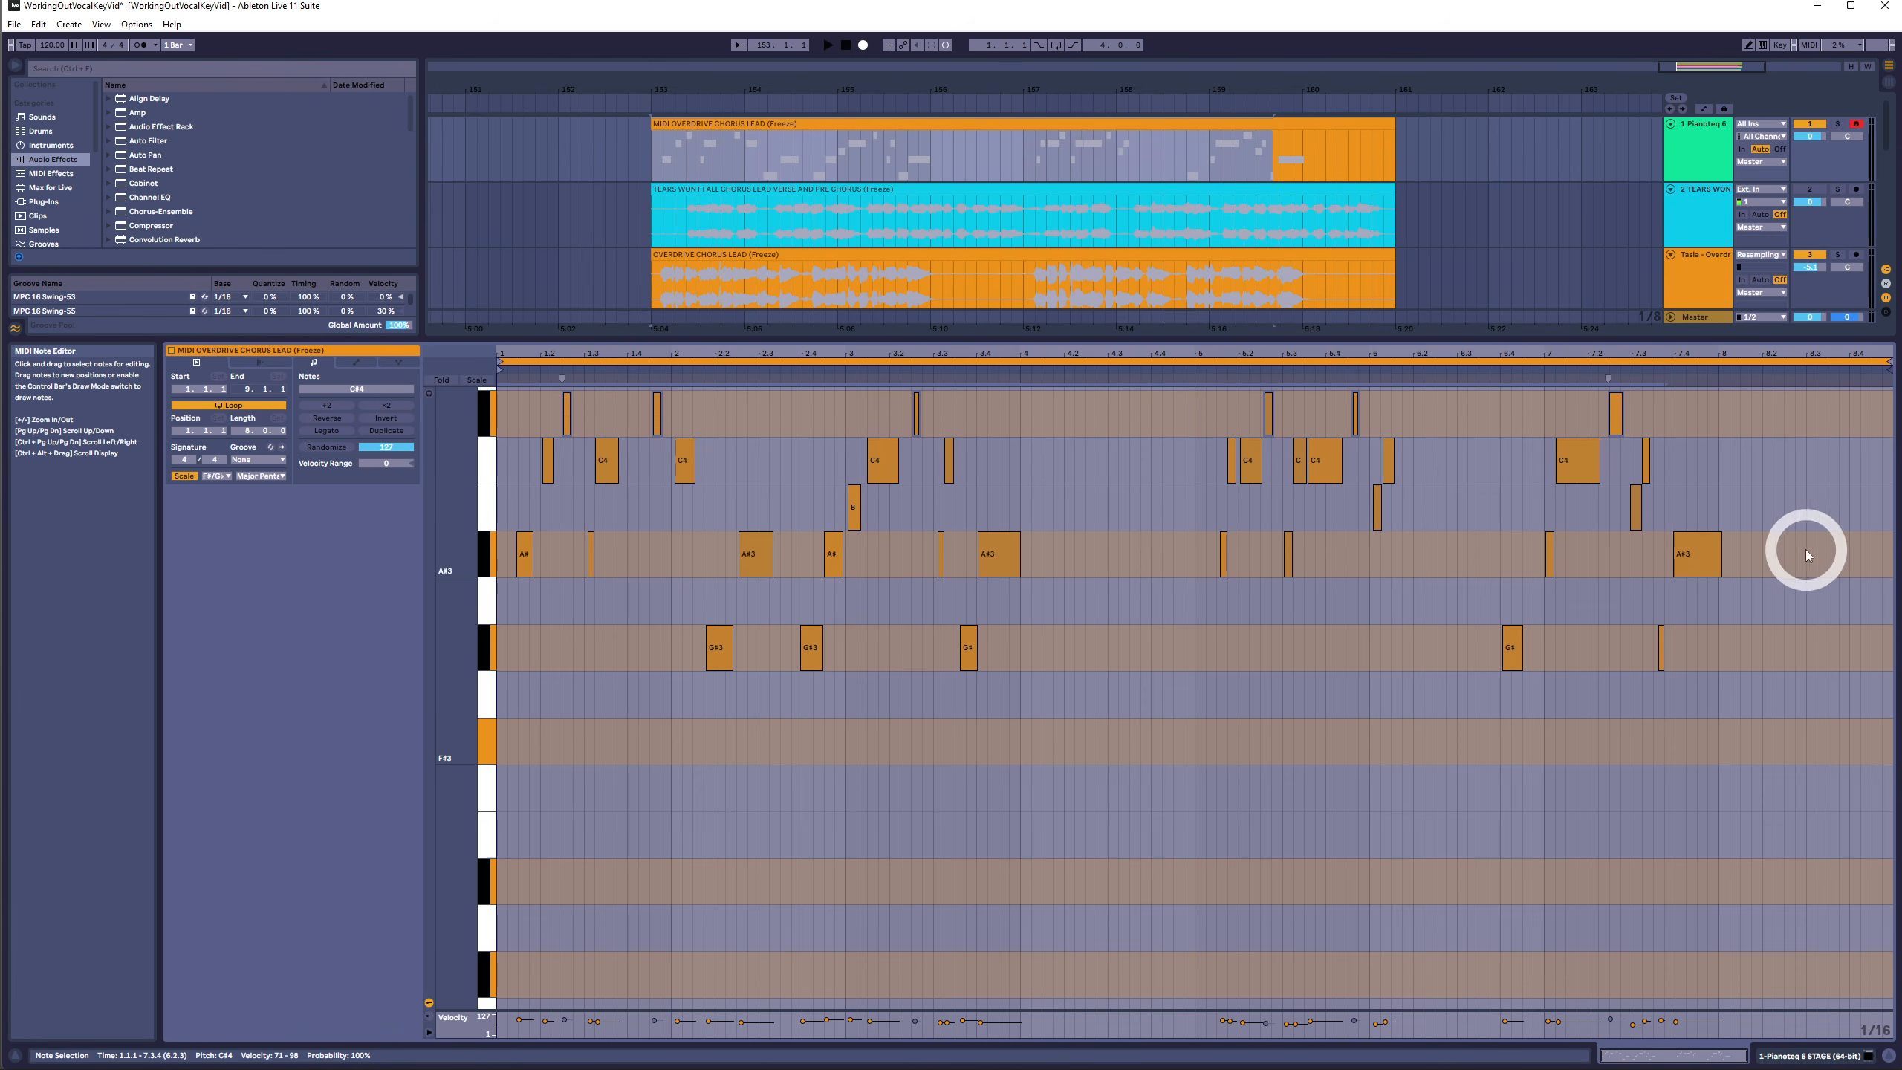
left_click_drag(1820, 550, 707, 583)
left_click_drag(1768, 420, 421, 724)
key("Down")
key("Down")
key("Down")
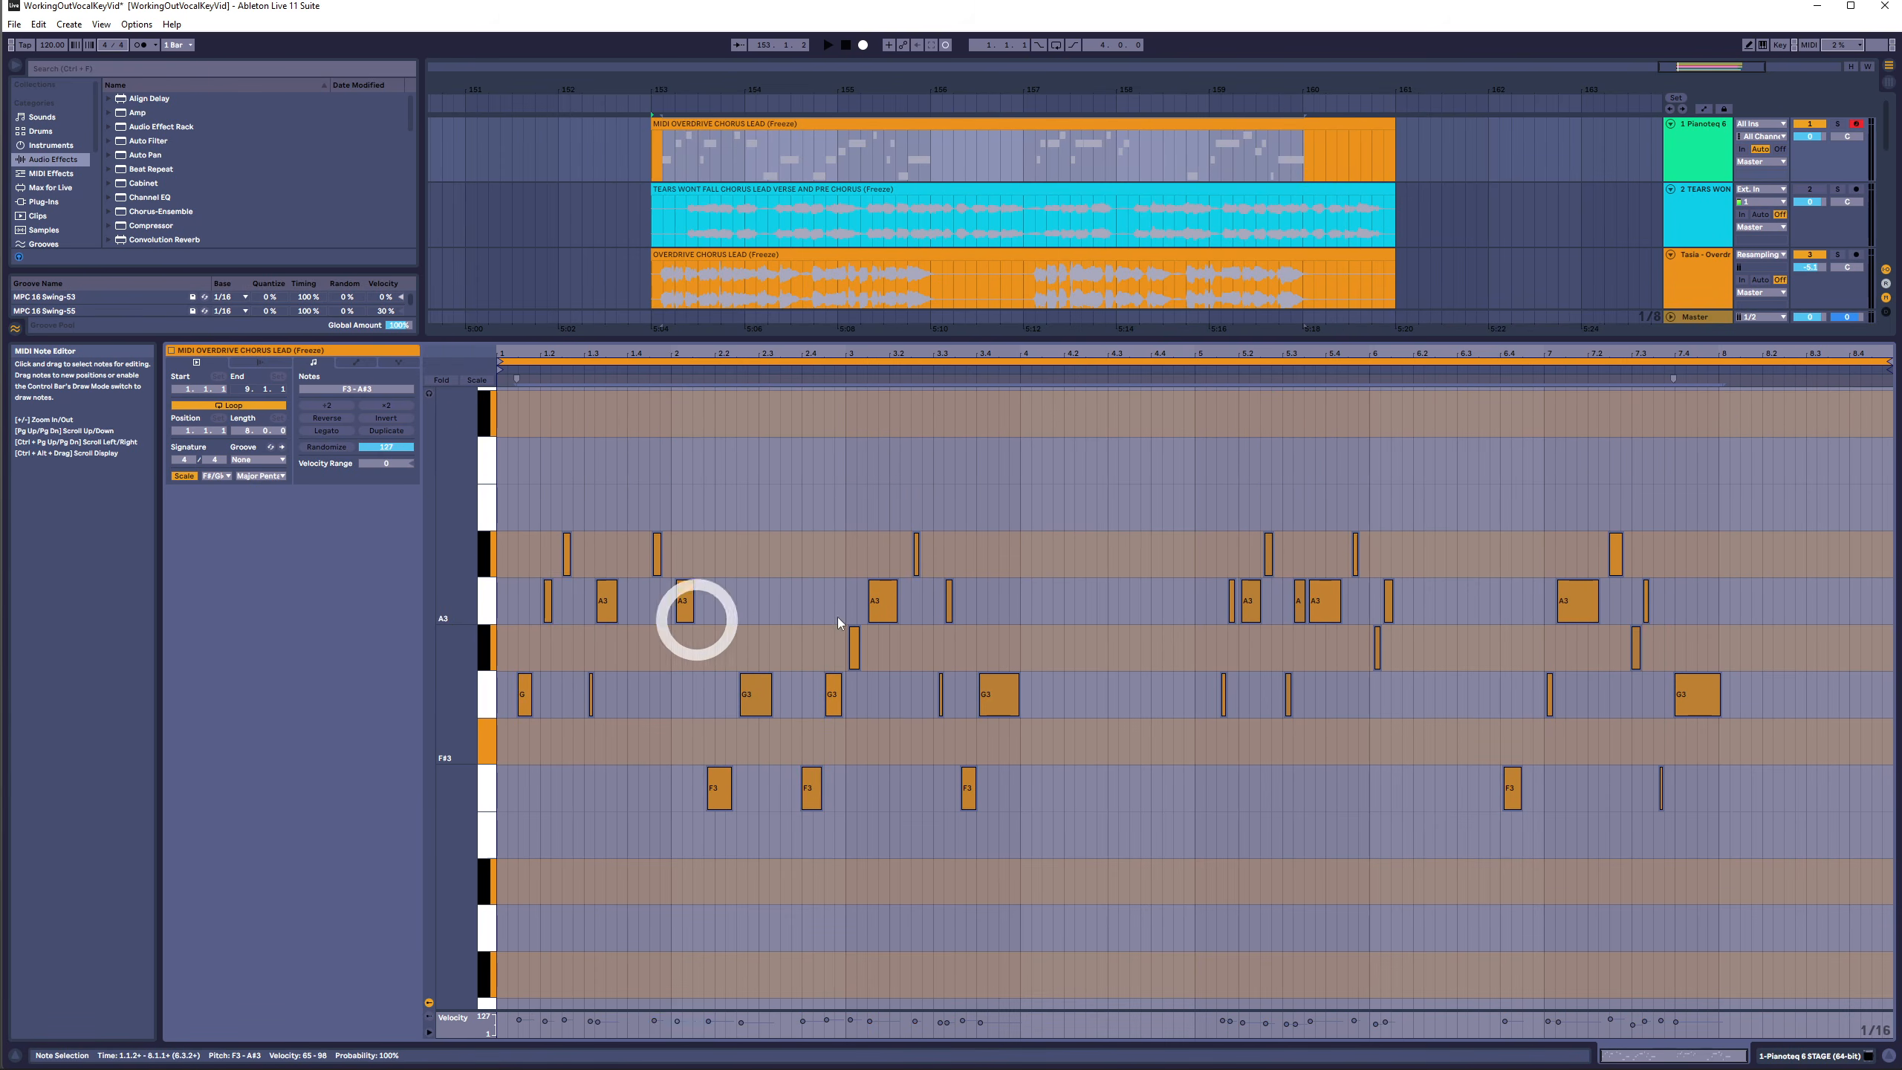
key("Down")
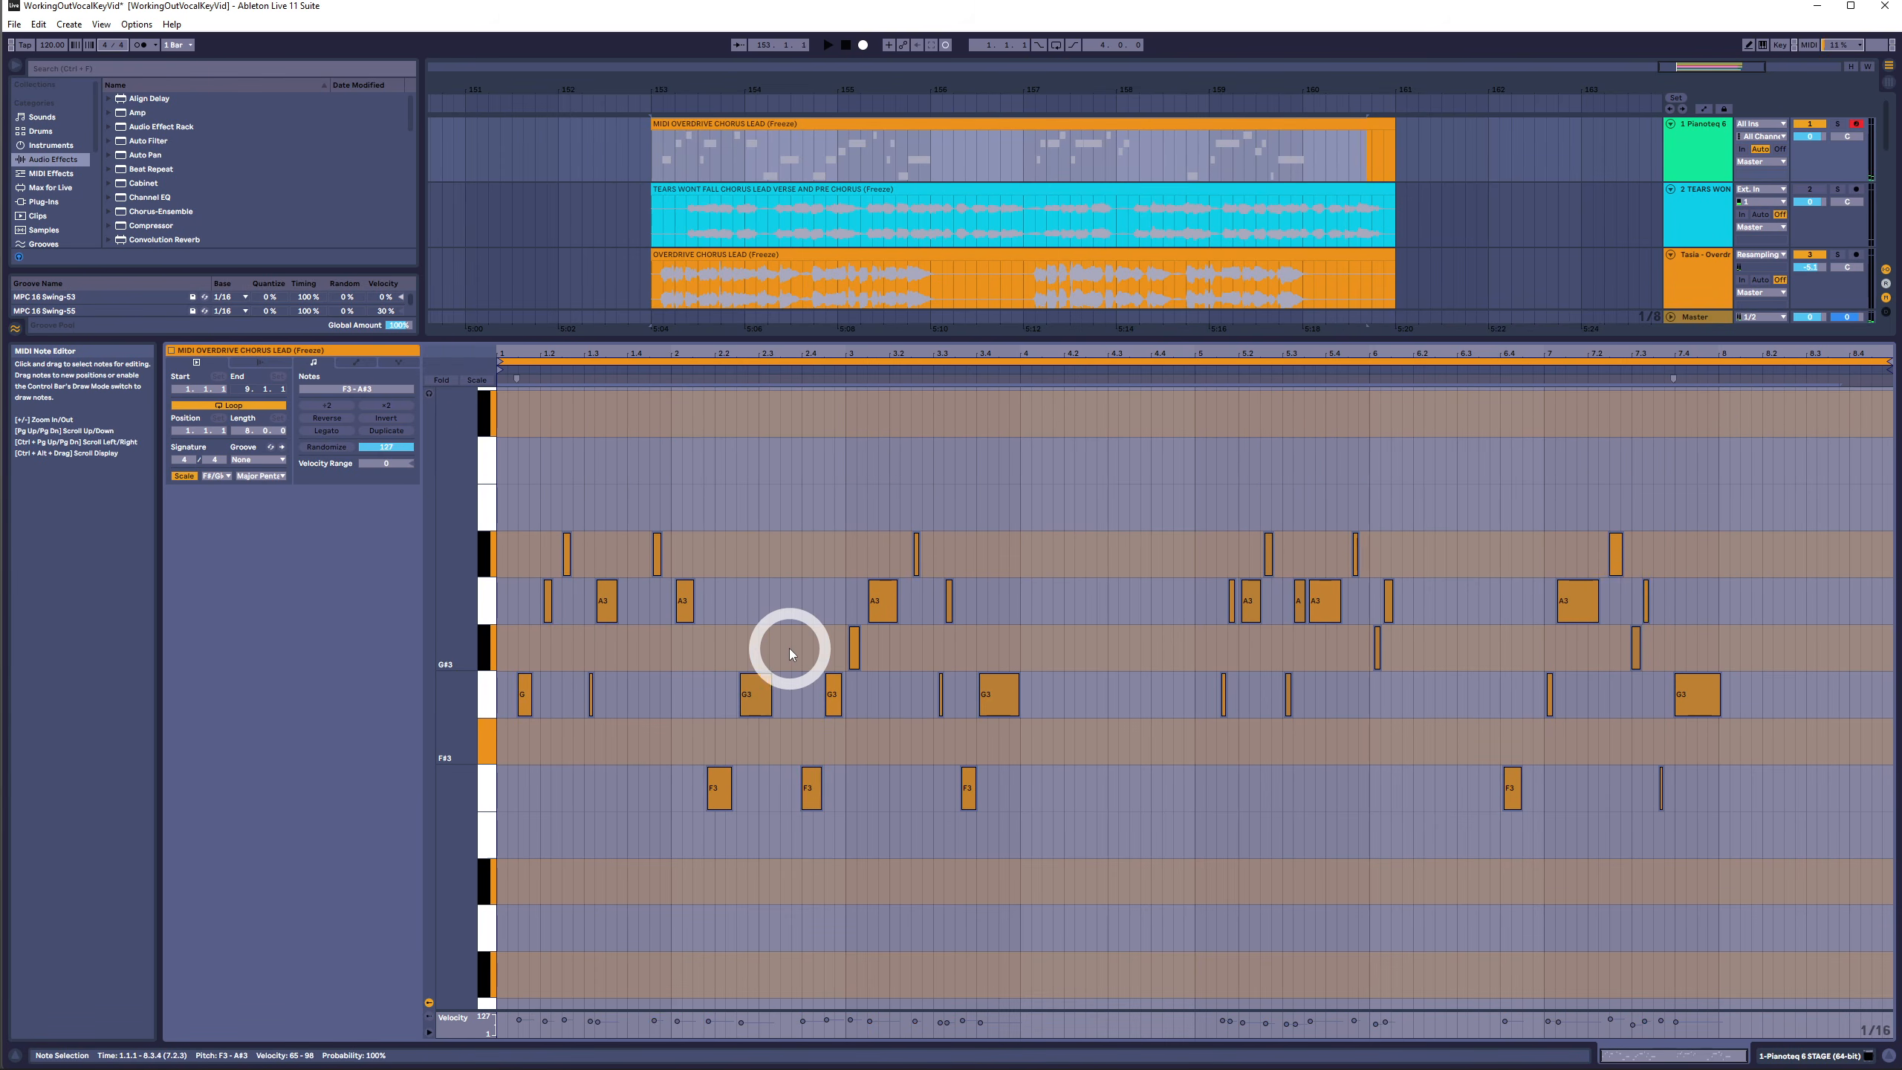
- Select the F#3 row, then select all notes and transpose them up three semitones
left_click_drag(539, 559, 1856, 964)
left_click(1772, 736)
left_click_drag(1772, 737, 412, 777)
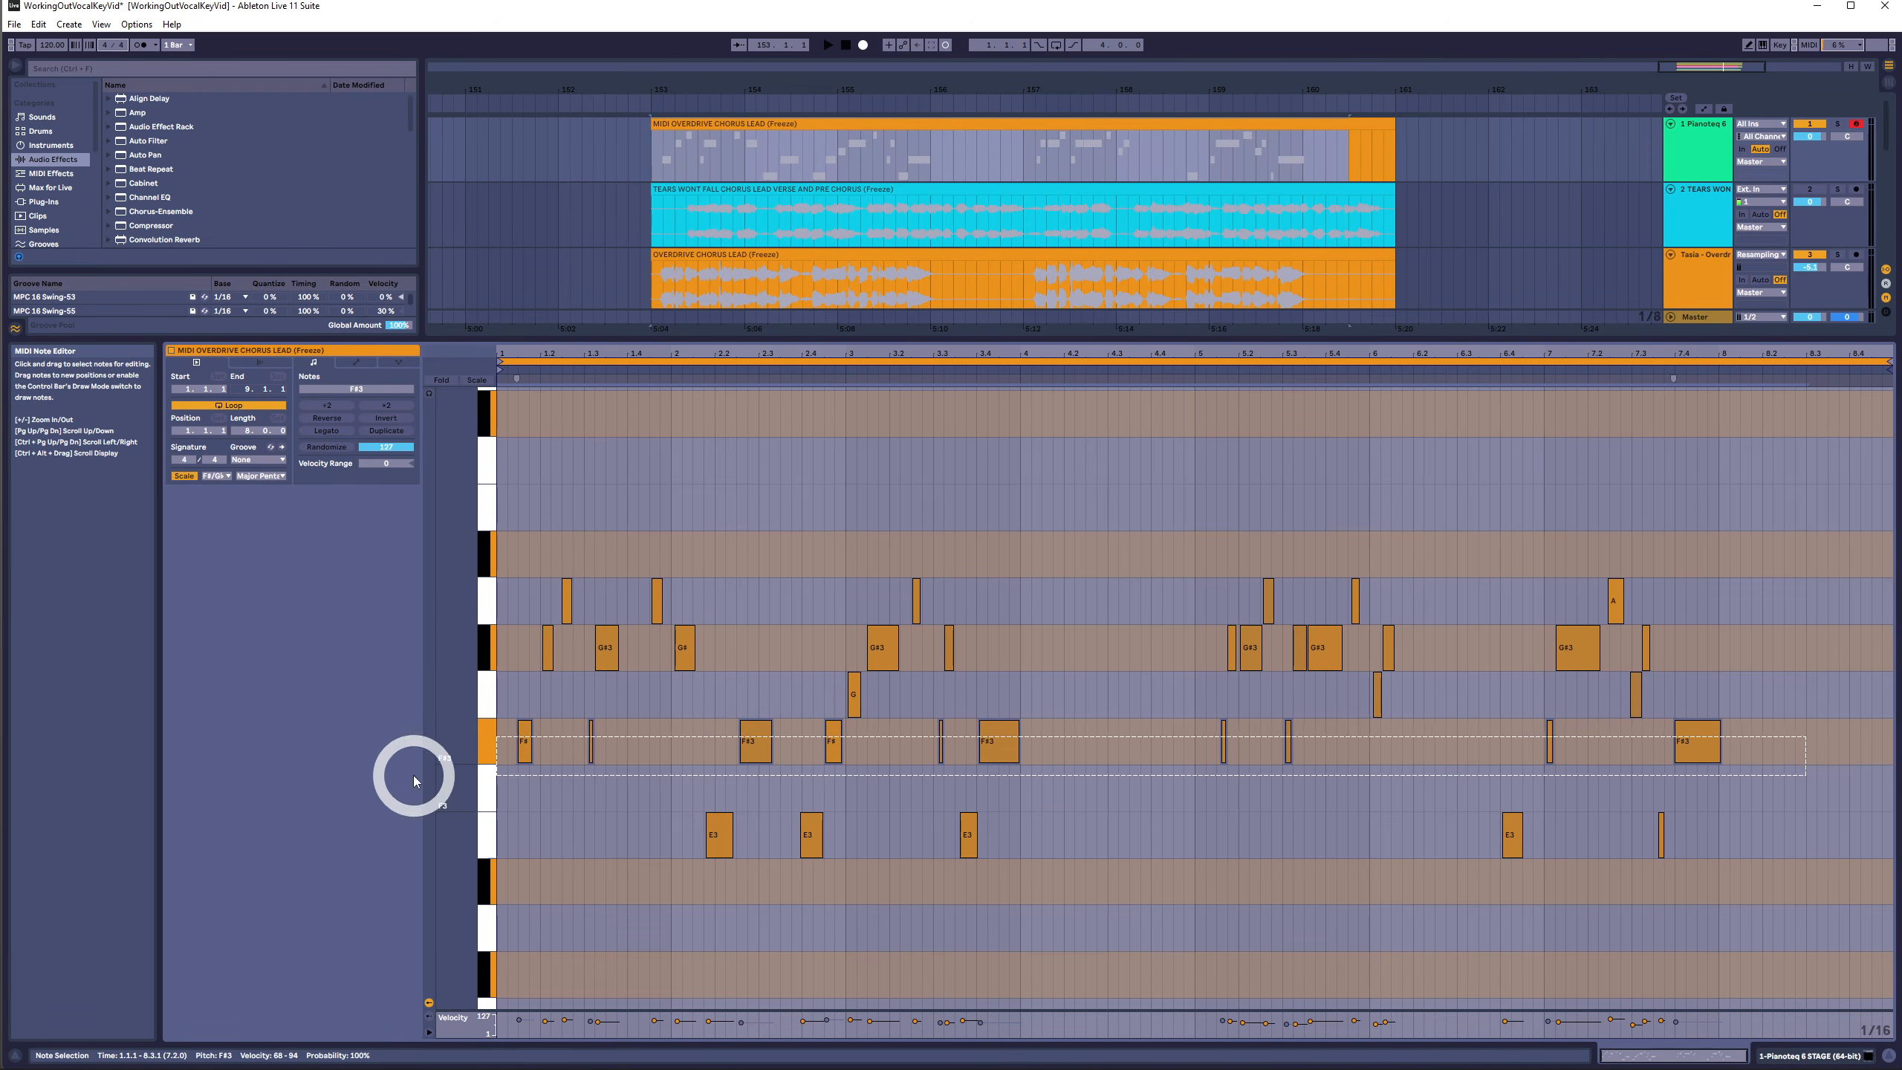
left_click_drag(1777, 542, 122, 916)
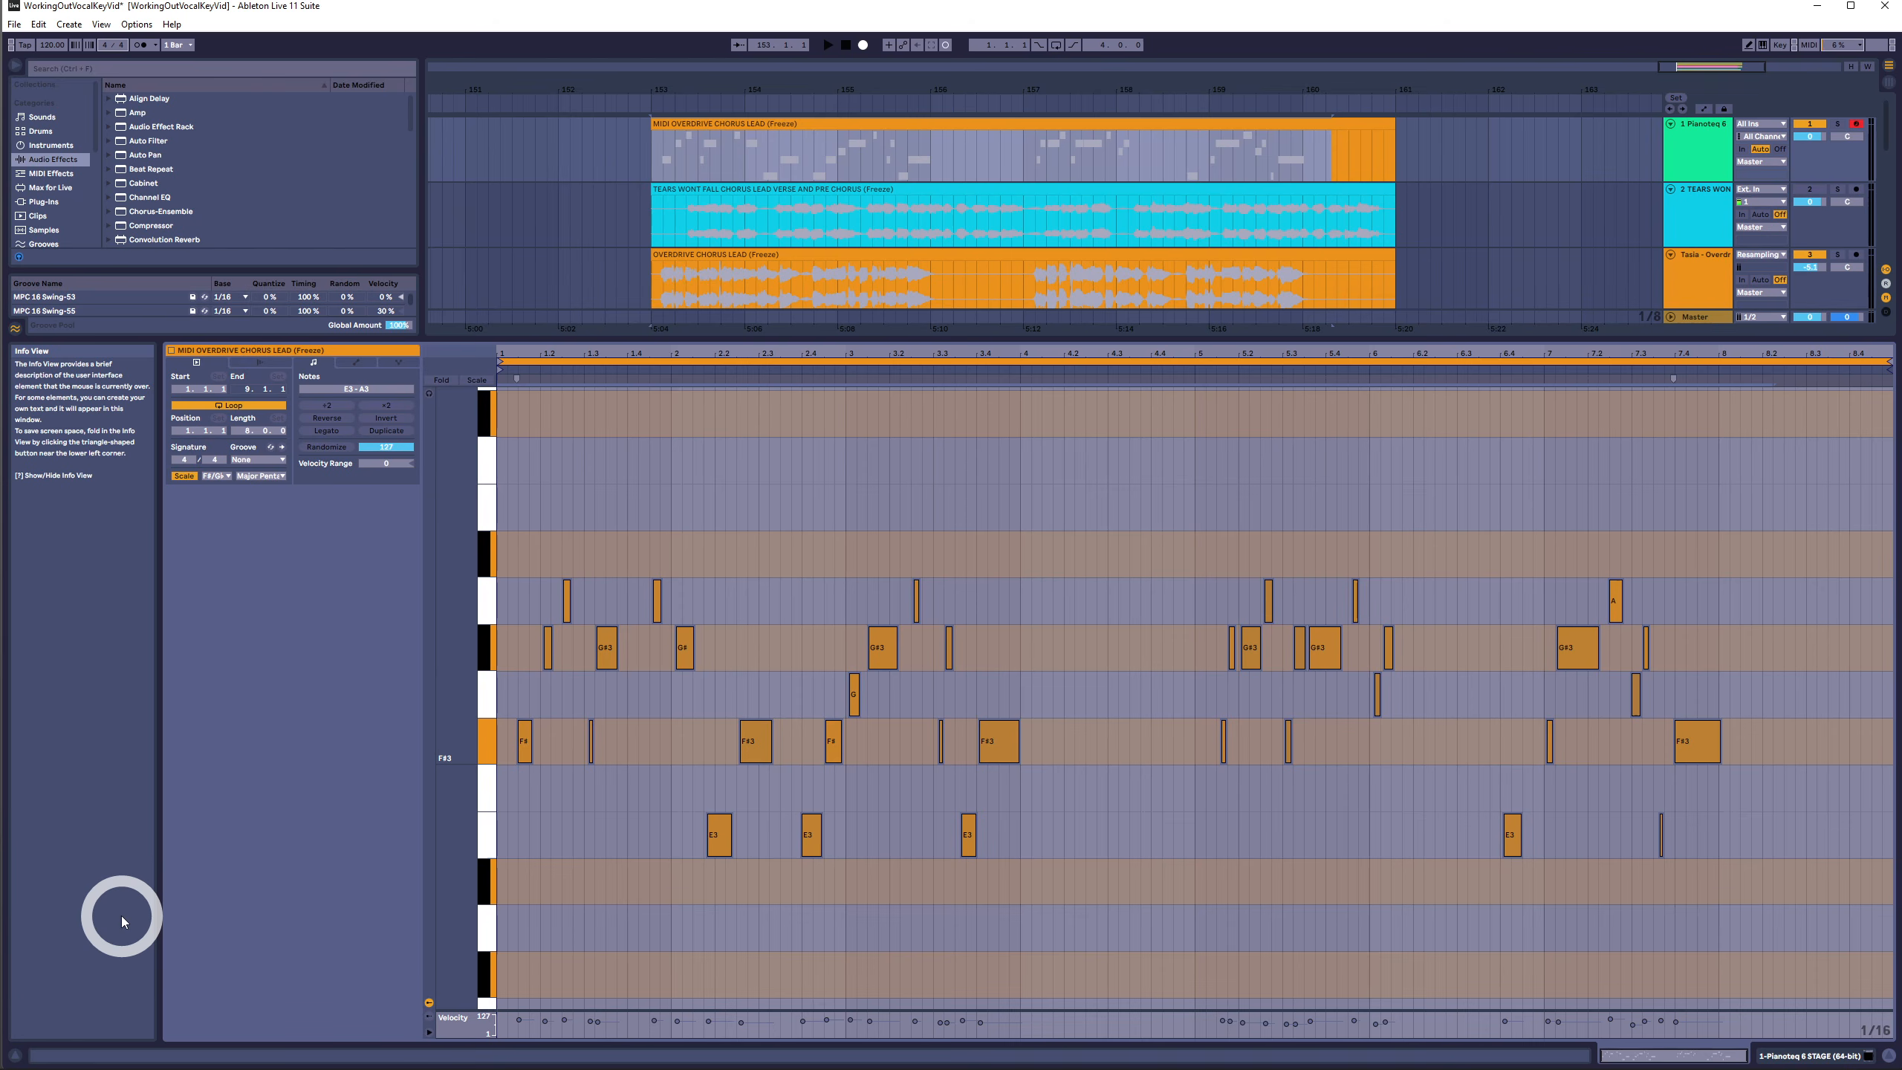
key("Up")
key("Up")
key("Up")
- Select all notes and transpose them up a further three semitones
left_click_drag(1733, 550, 409, 553)
left_click_drag(1732, 421, 301, 798)
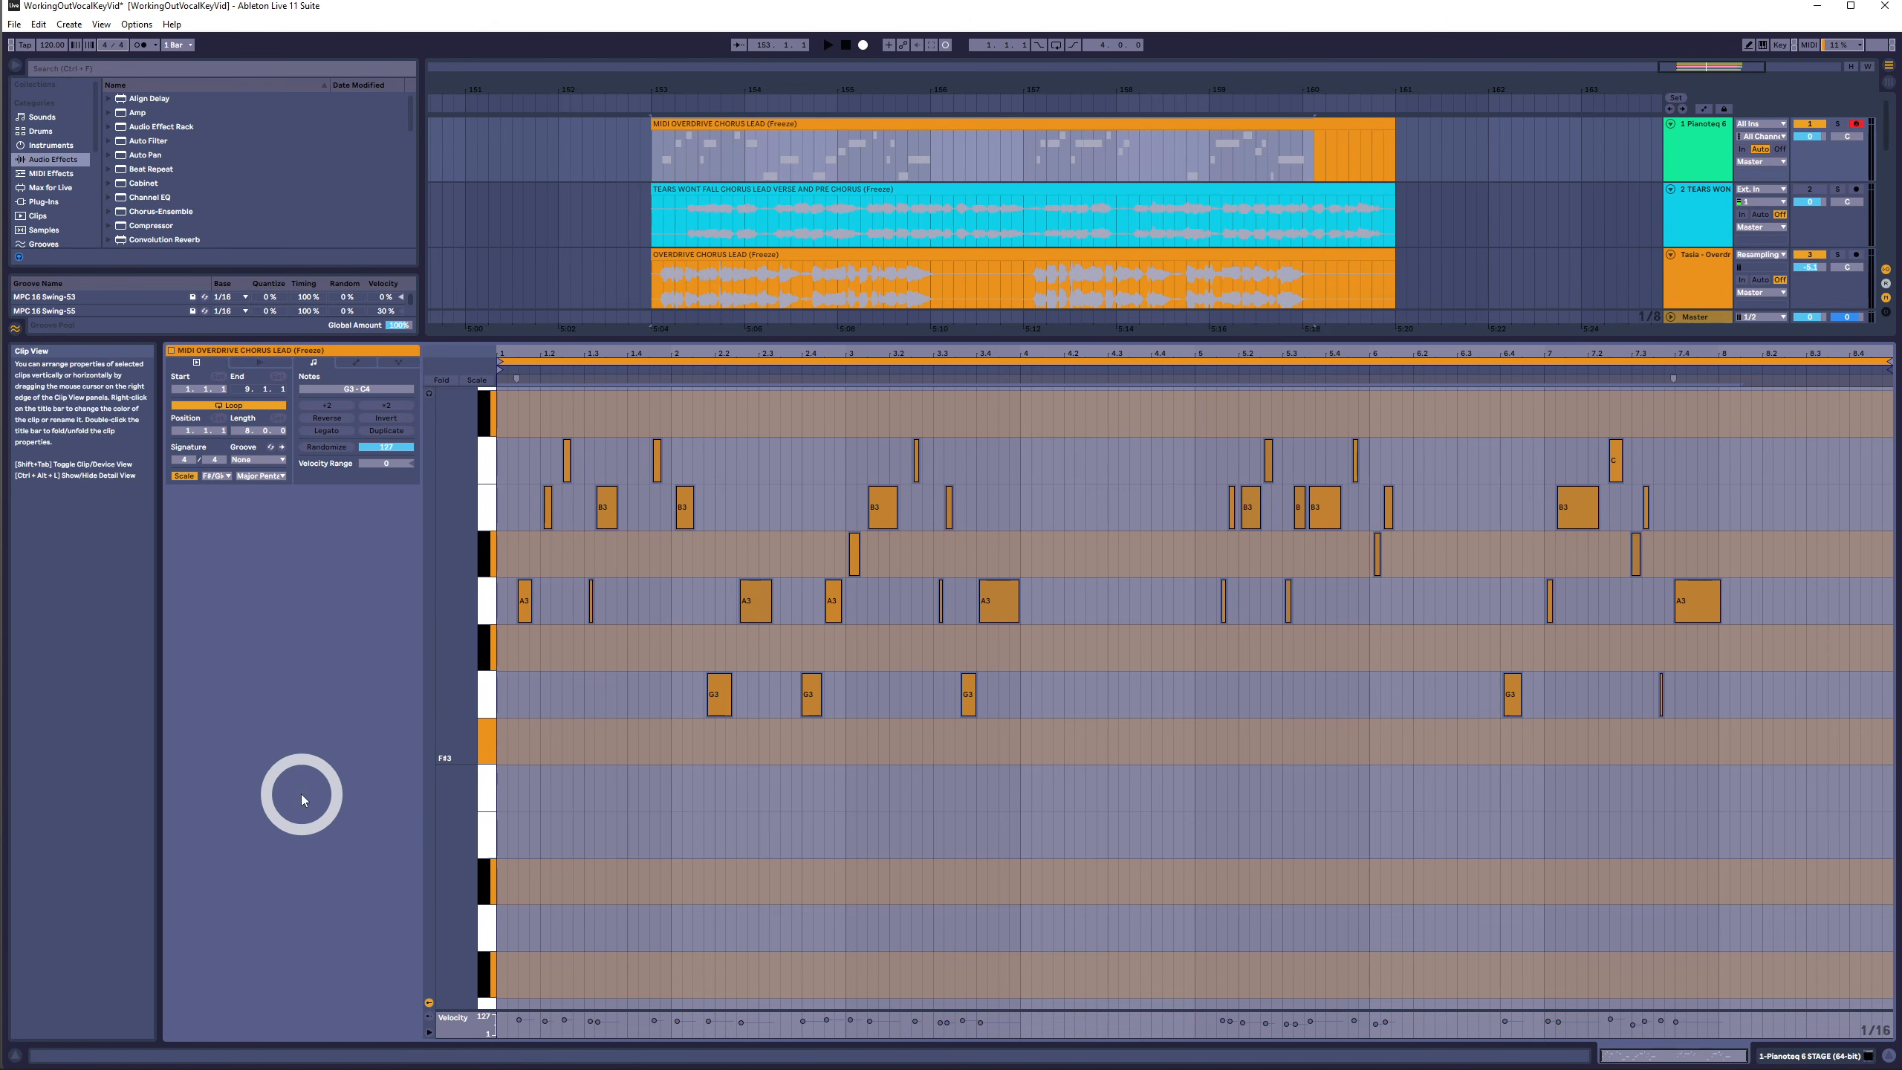
key("Up")
key("Up")
key("Up")
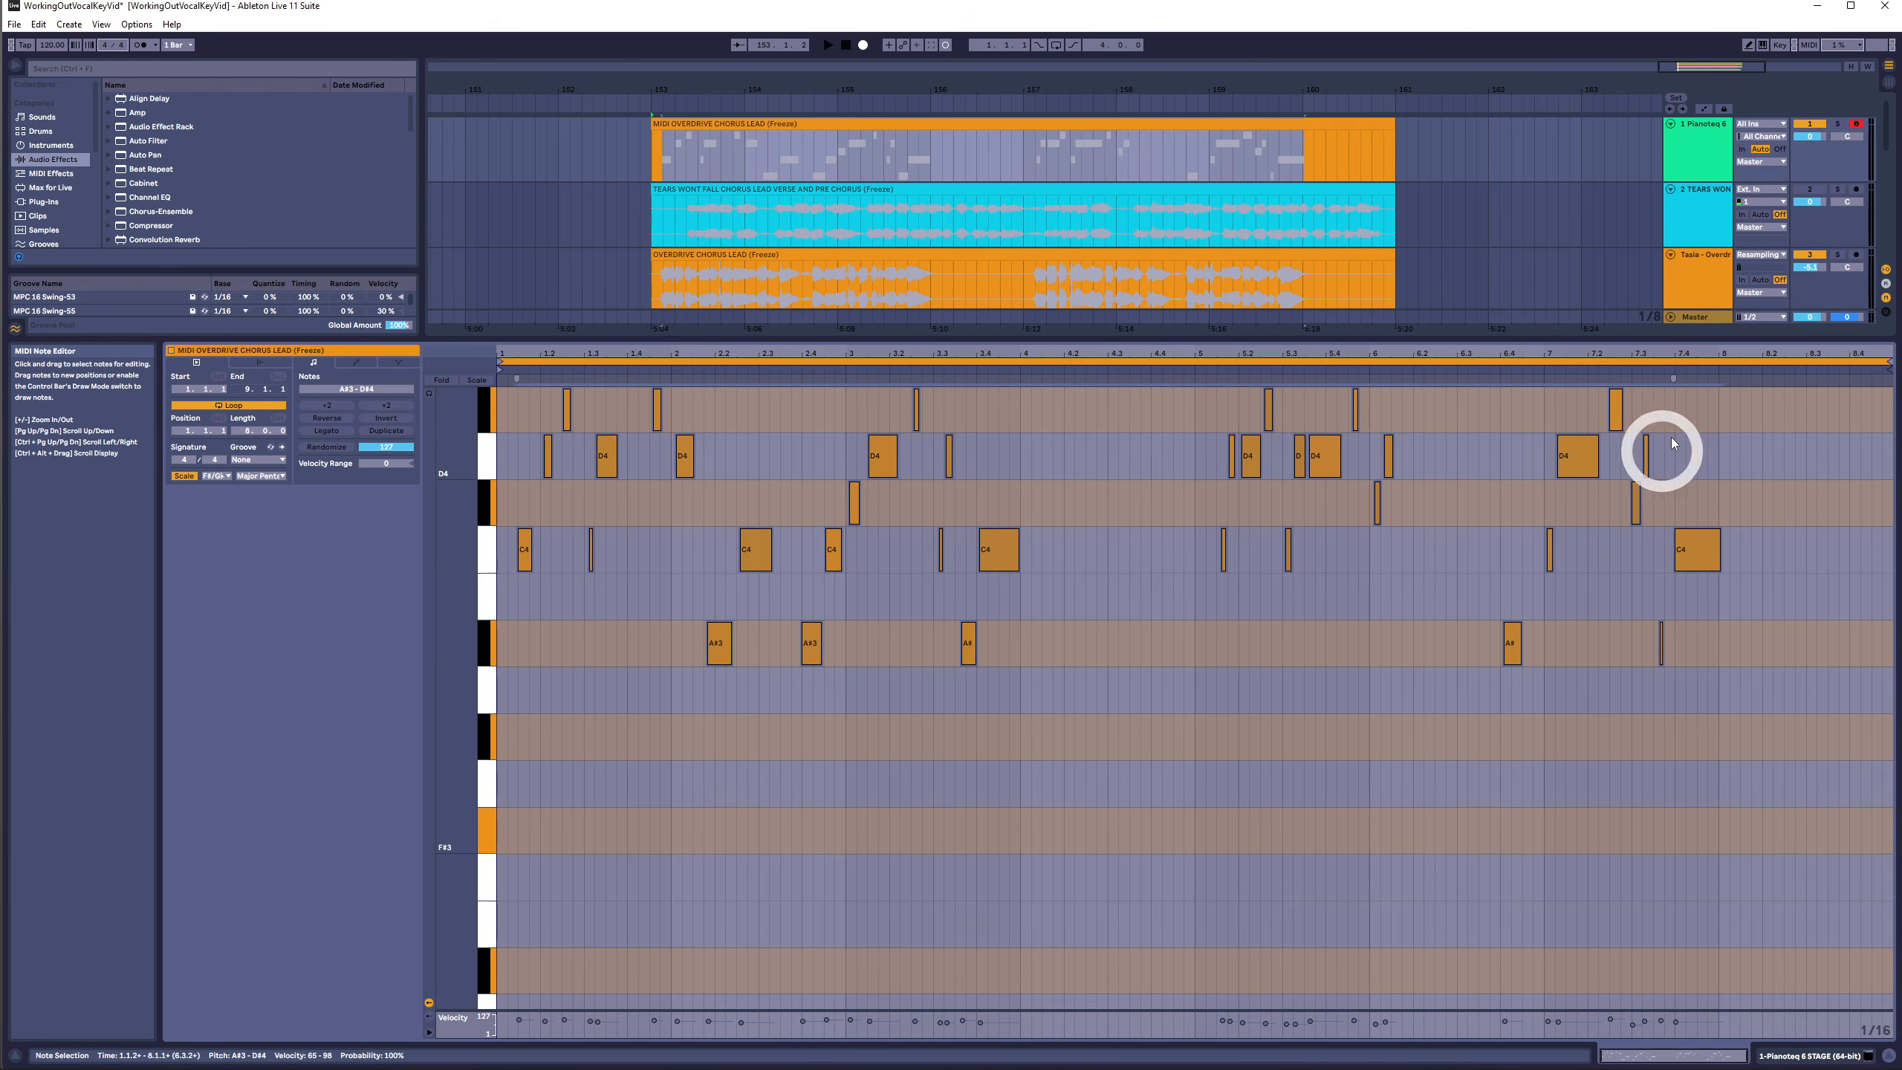
- Select notes by pitch row, then select all notes and transpose them down six semitones
left_click_drag(1698, 414, 692, 416)
left_click_drag(629, 649, 1885, 671)
left_click_drag(1783, 390, 340, 680)
key("Down")
key("Down")
key("Down")
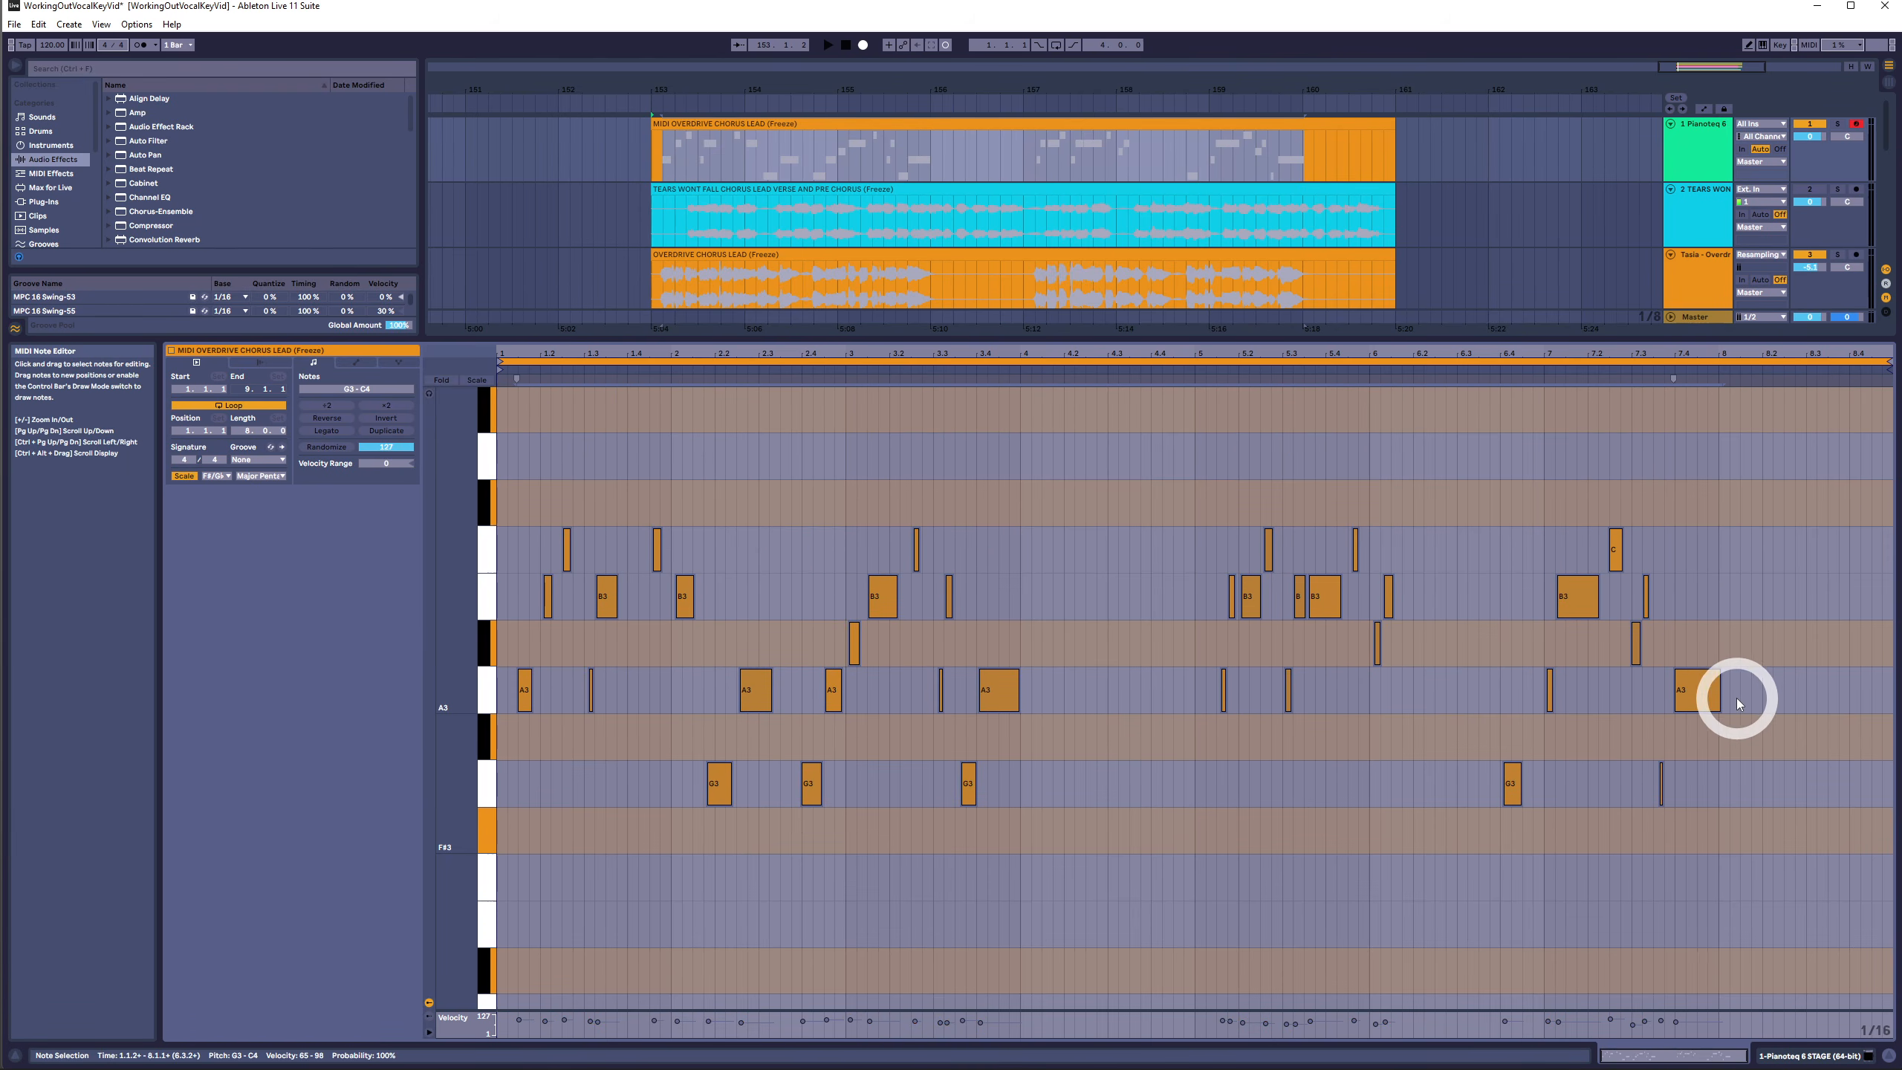
key("Down")
key("Down")
key("Down")
- Select notes by pitch row and then all notes in the clip to review them
left_click_drag(1764, 841, 278, 852)
left_click_drag(516, 651, 1752, 1016)
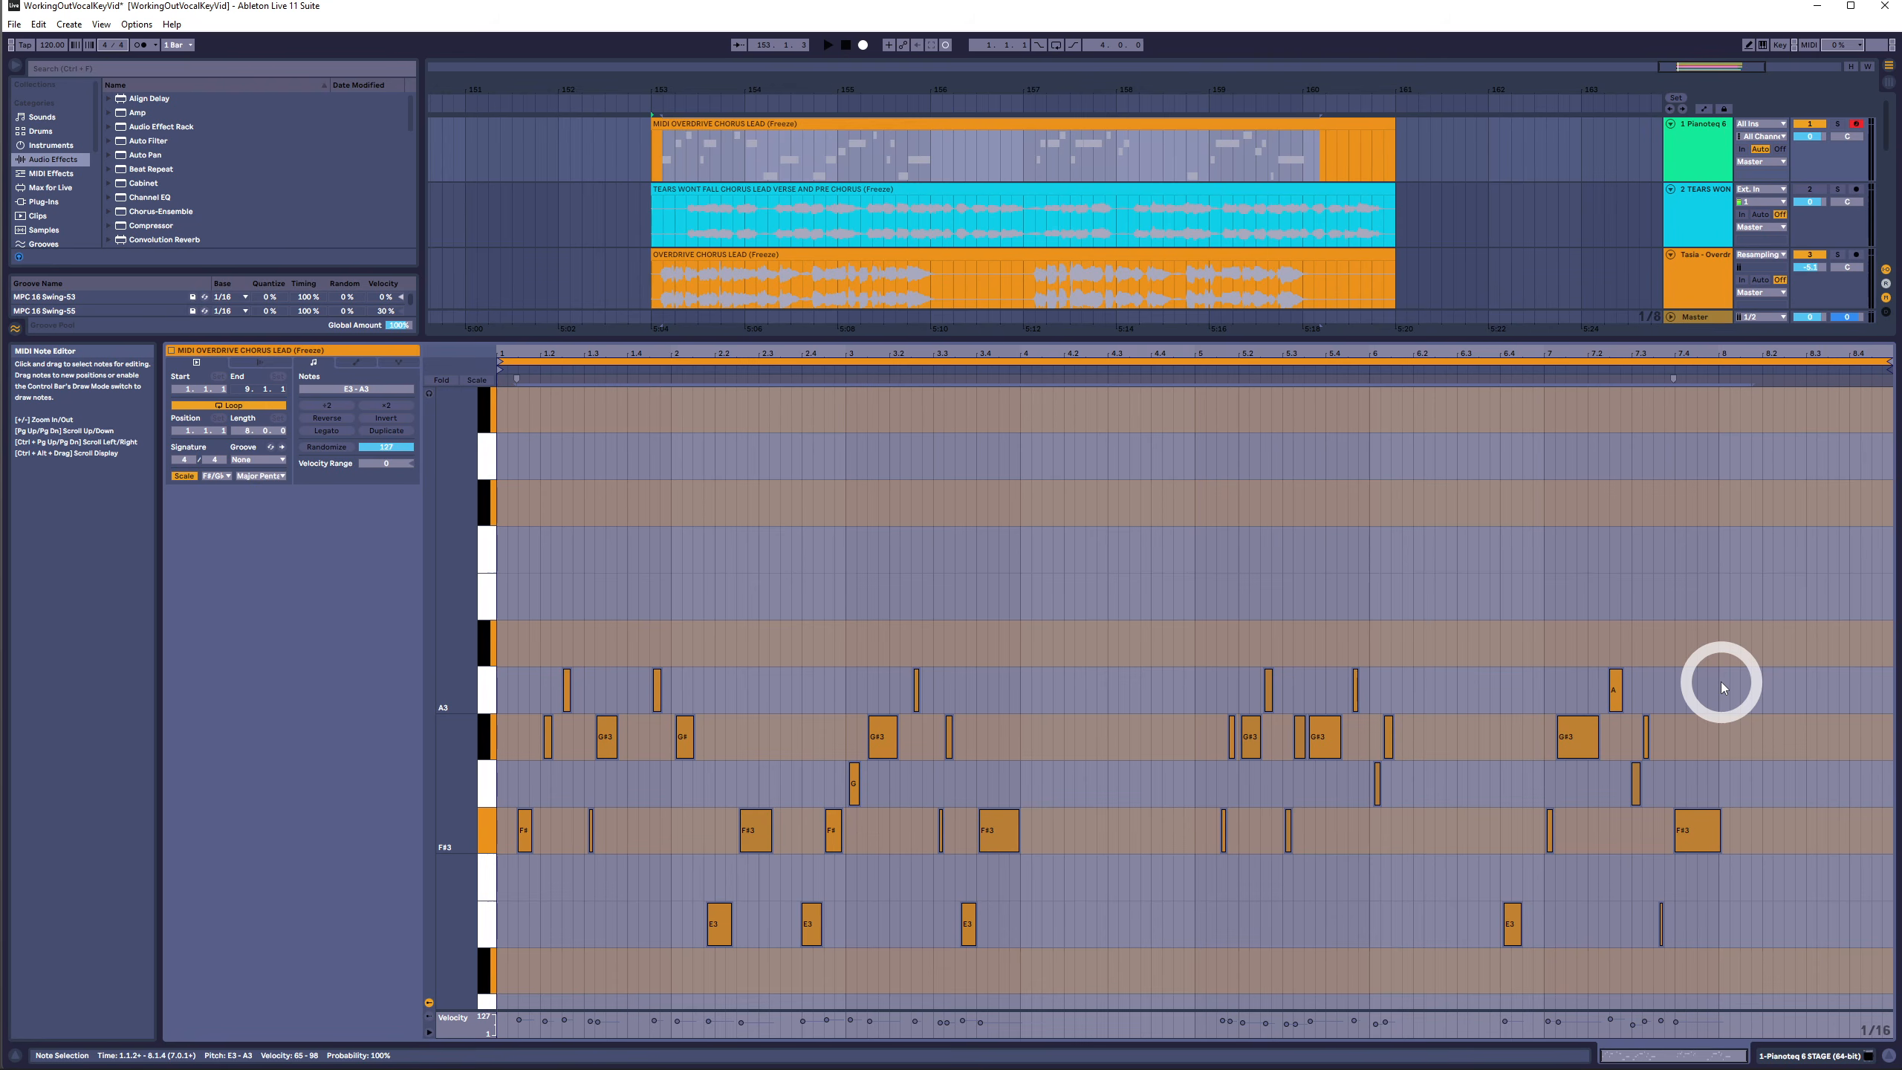
left_click_drag(1776, 598, 321, 1002)
left_click(807, 412)
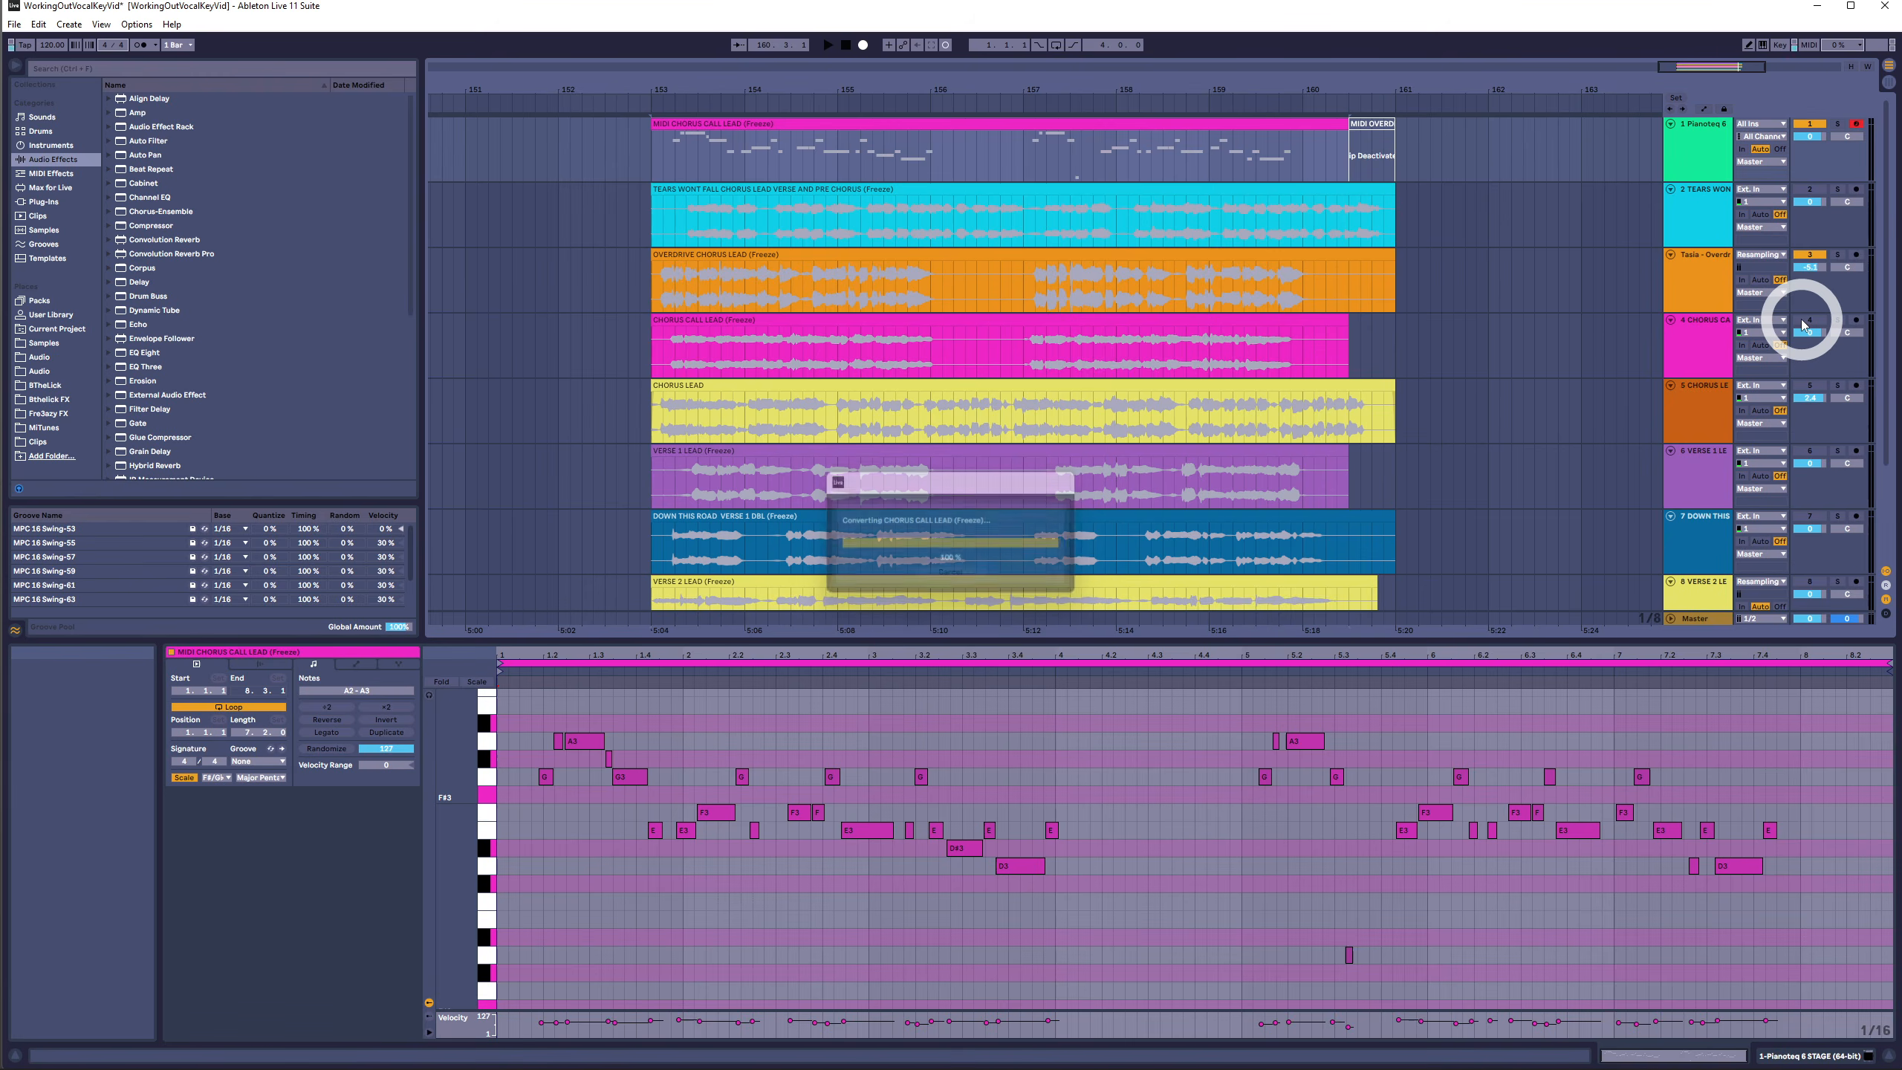
- Solo the Chorus Call Lead tracks and play back the converted MIDI Chorus Call Lead clip
left_click(1804, 322)
left_click(1811, 124)
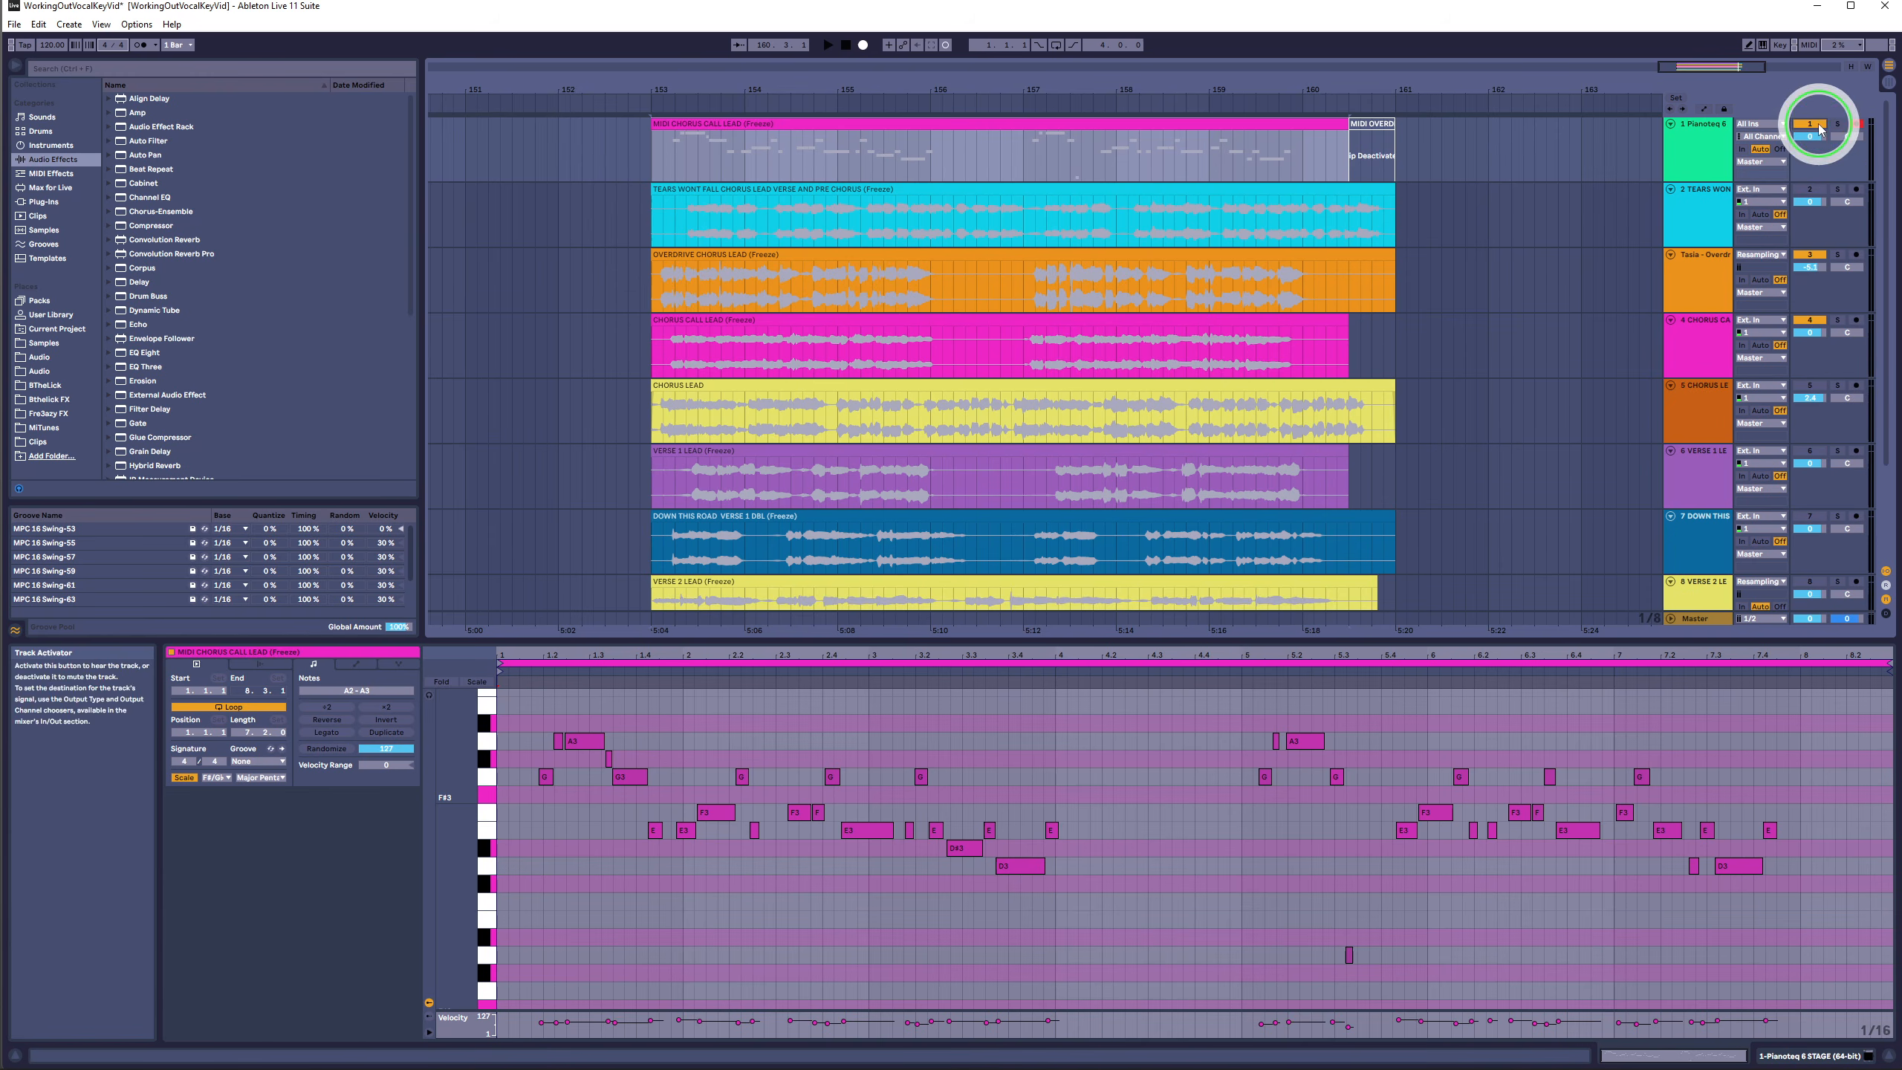
key("space")
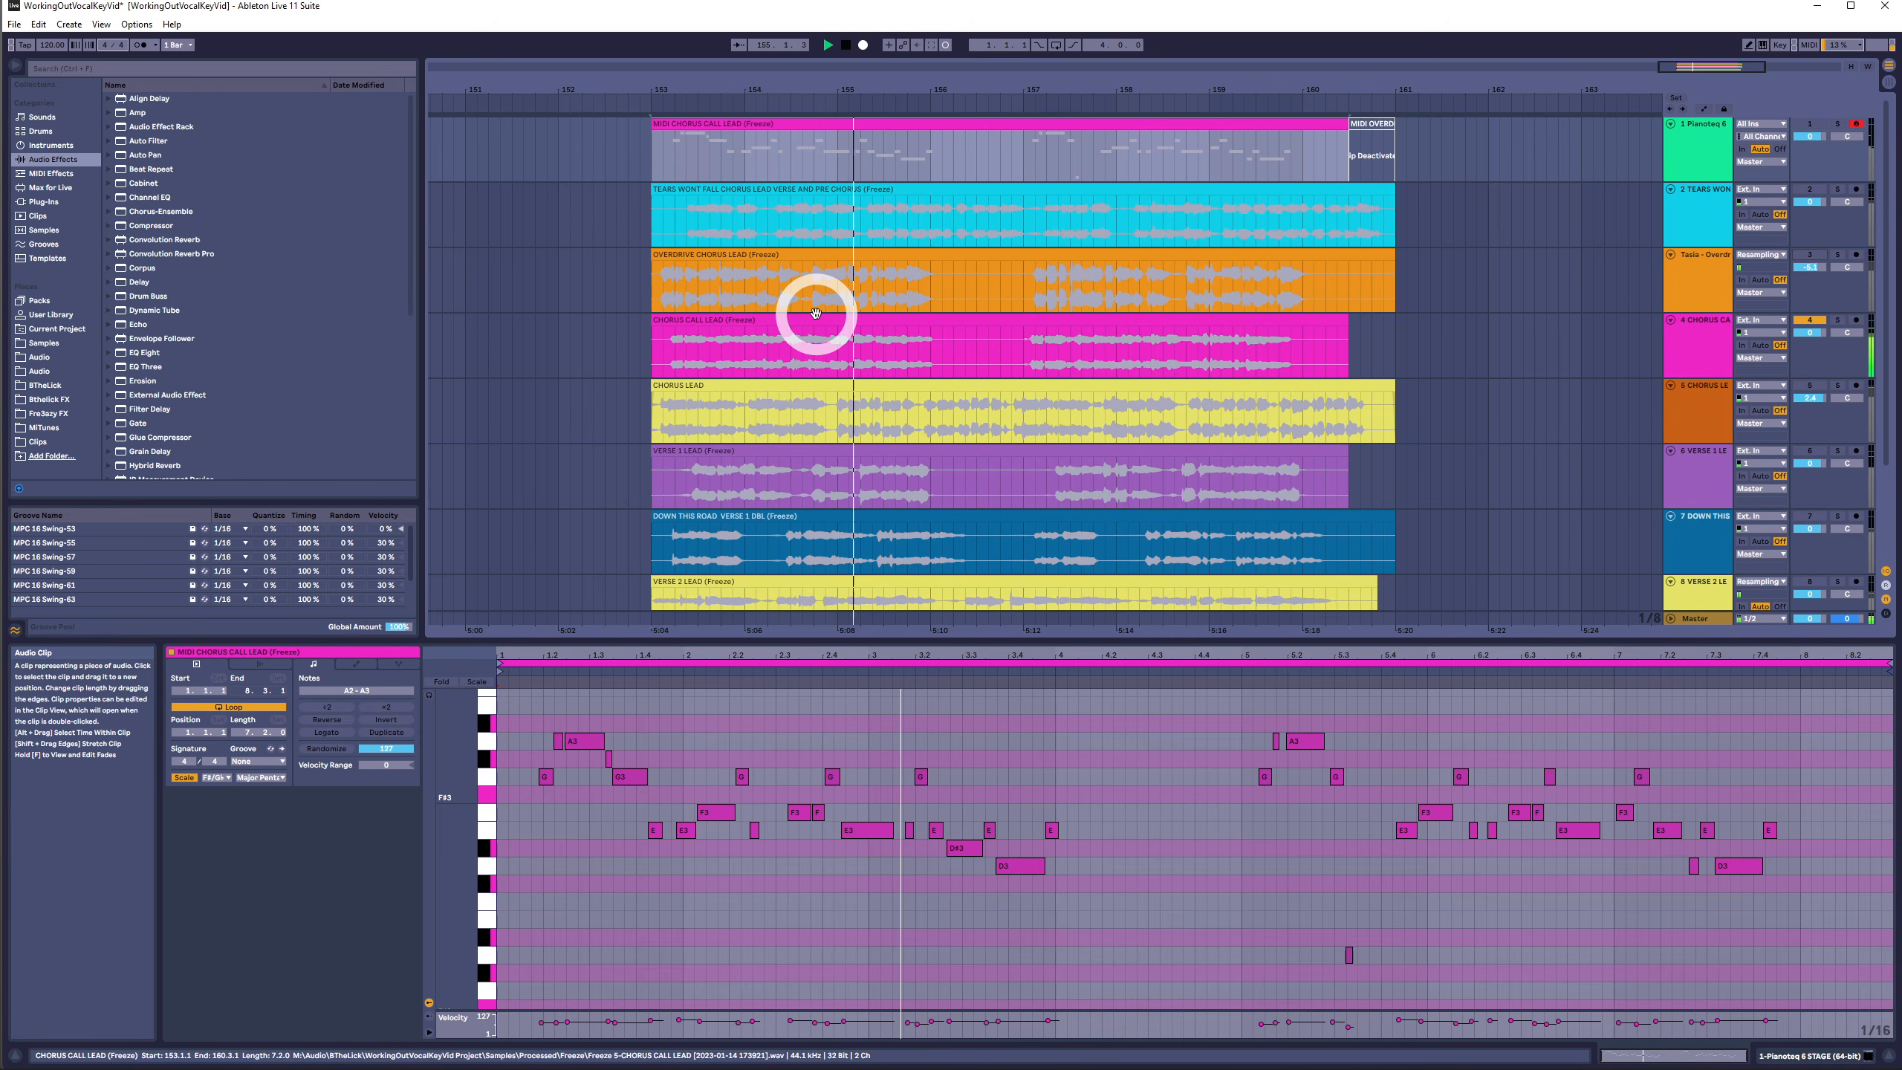
key("space")
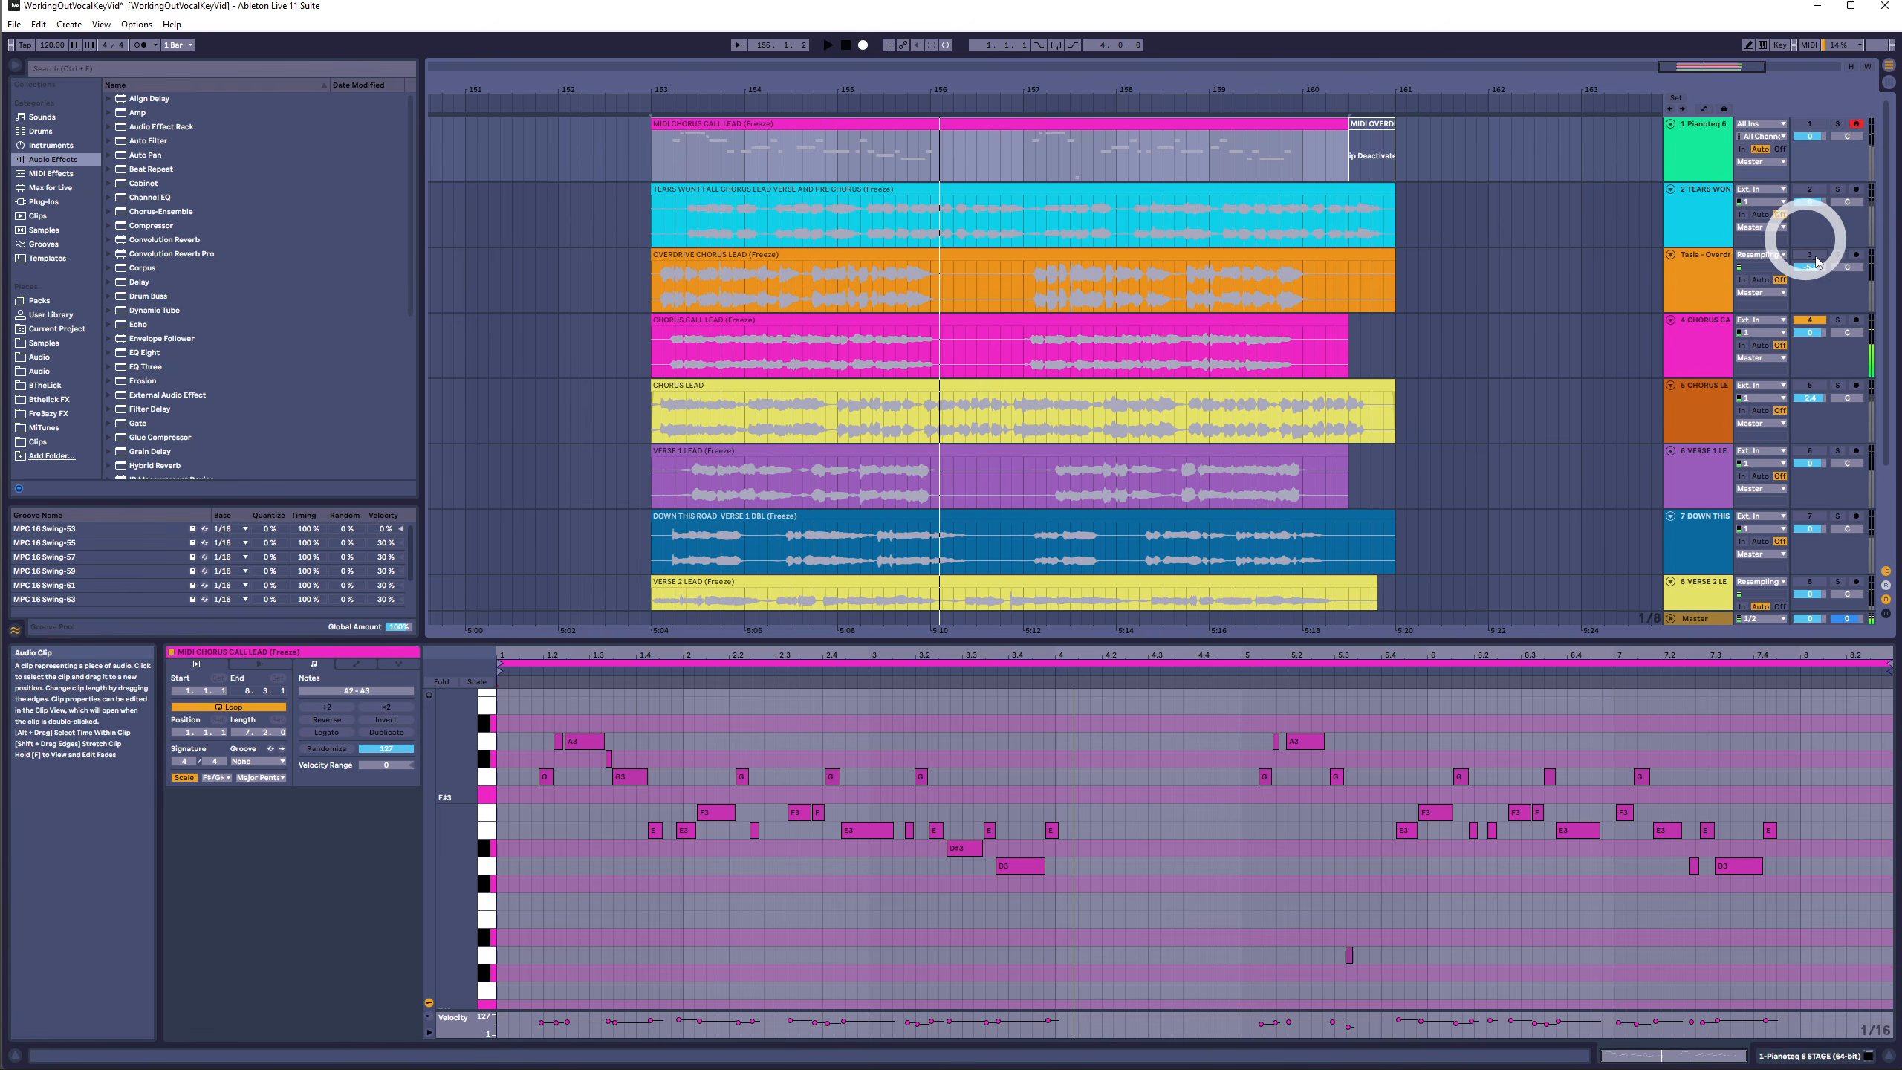
left_click(1810, 123)
left_click(964, 137)
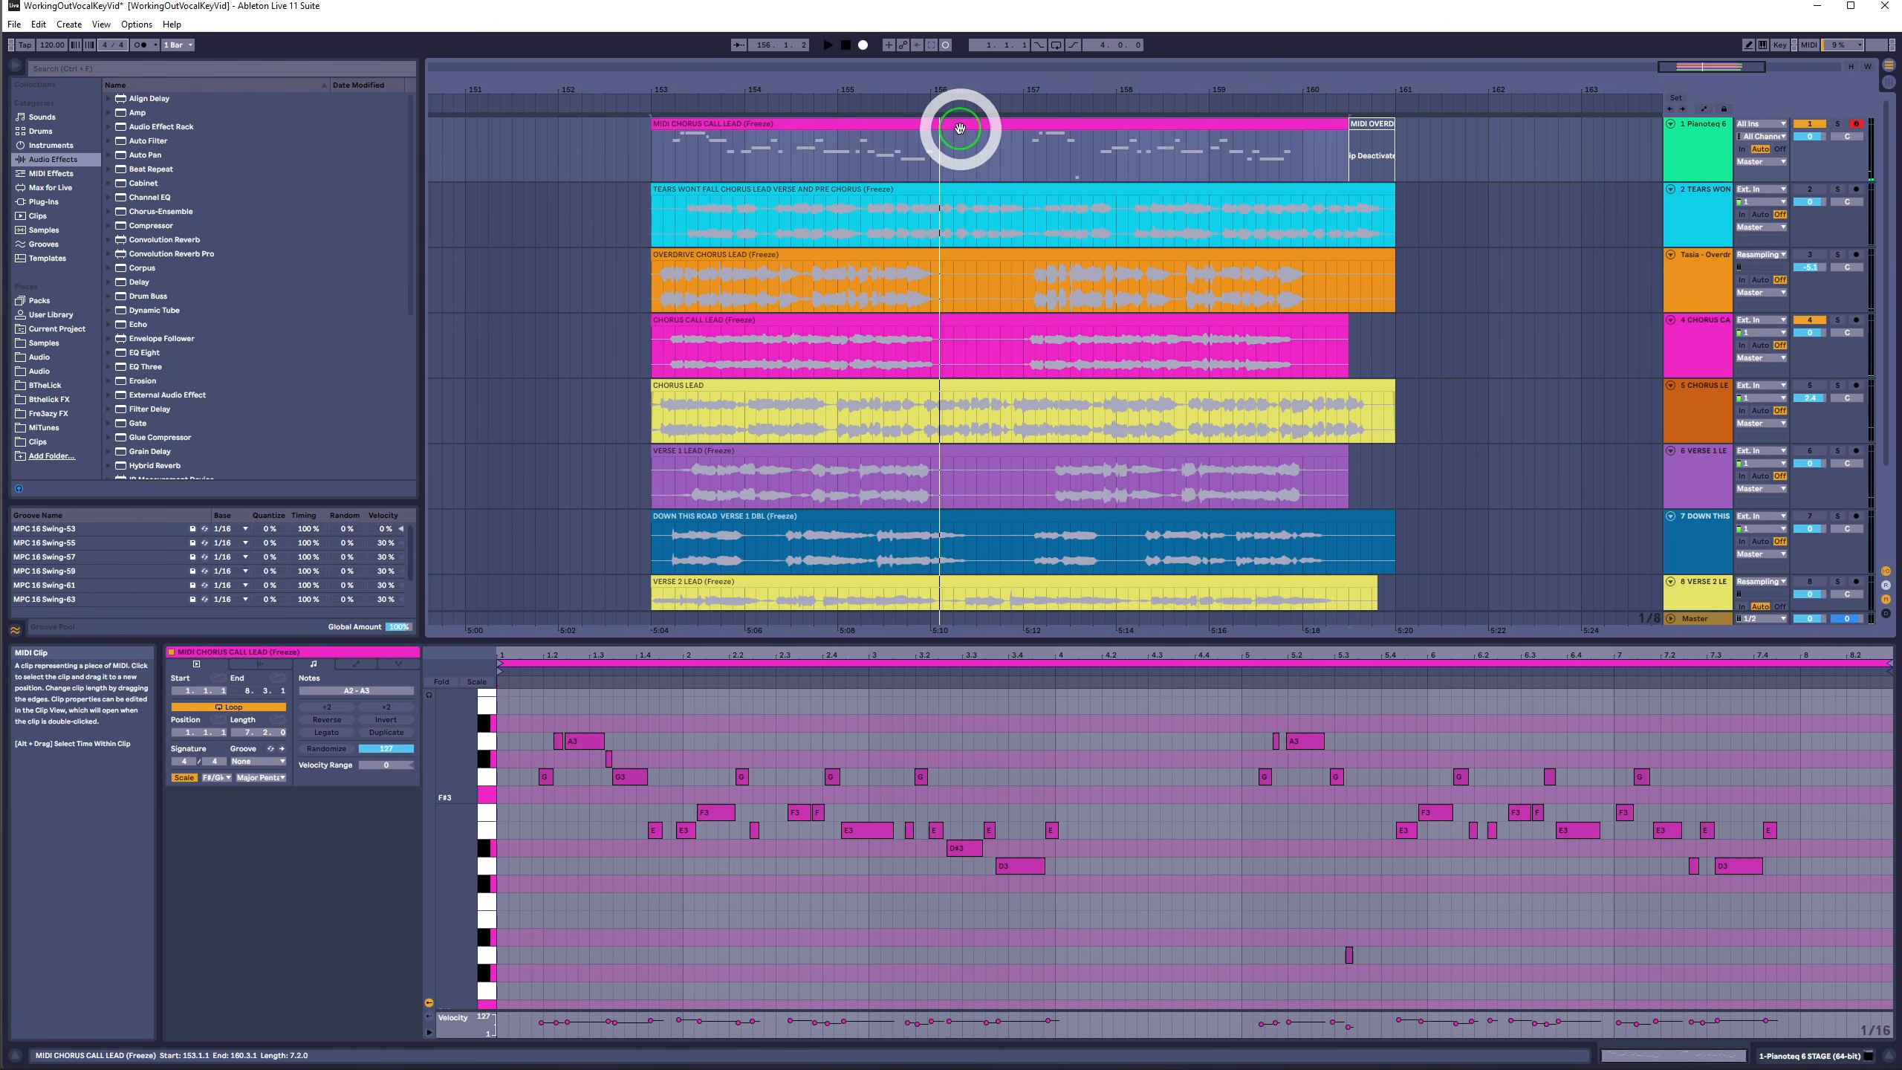
key("space")
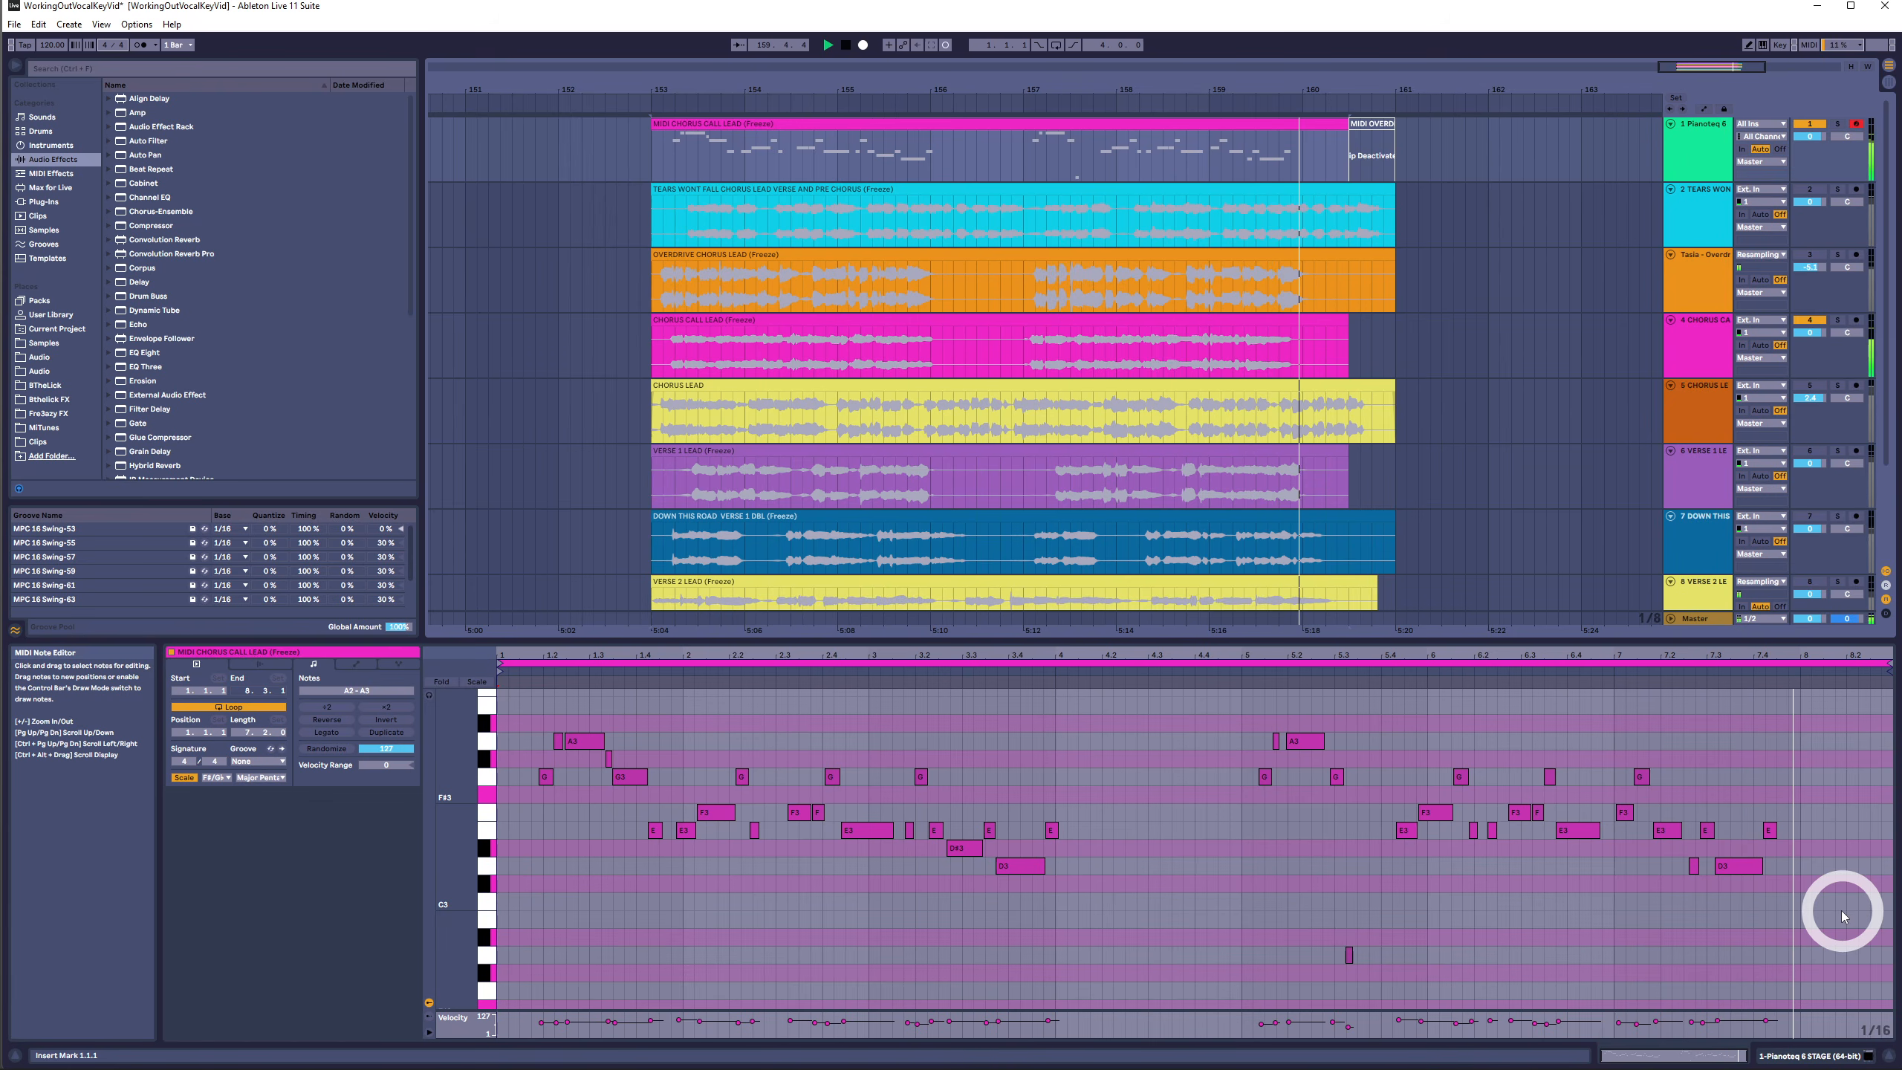
key("space")
- Delete the stray low A2 note near the end of the MIDI Chorus Call Lead clip
left_click_drag(1542, 927, 795, 1015)
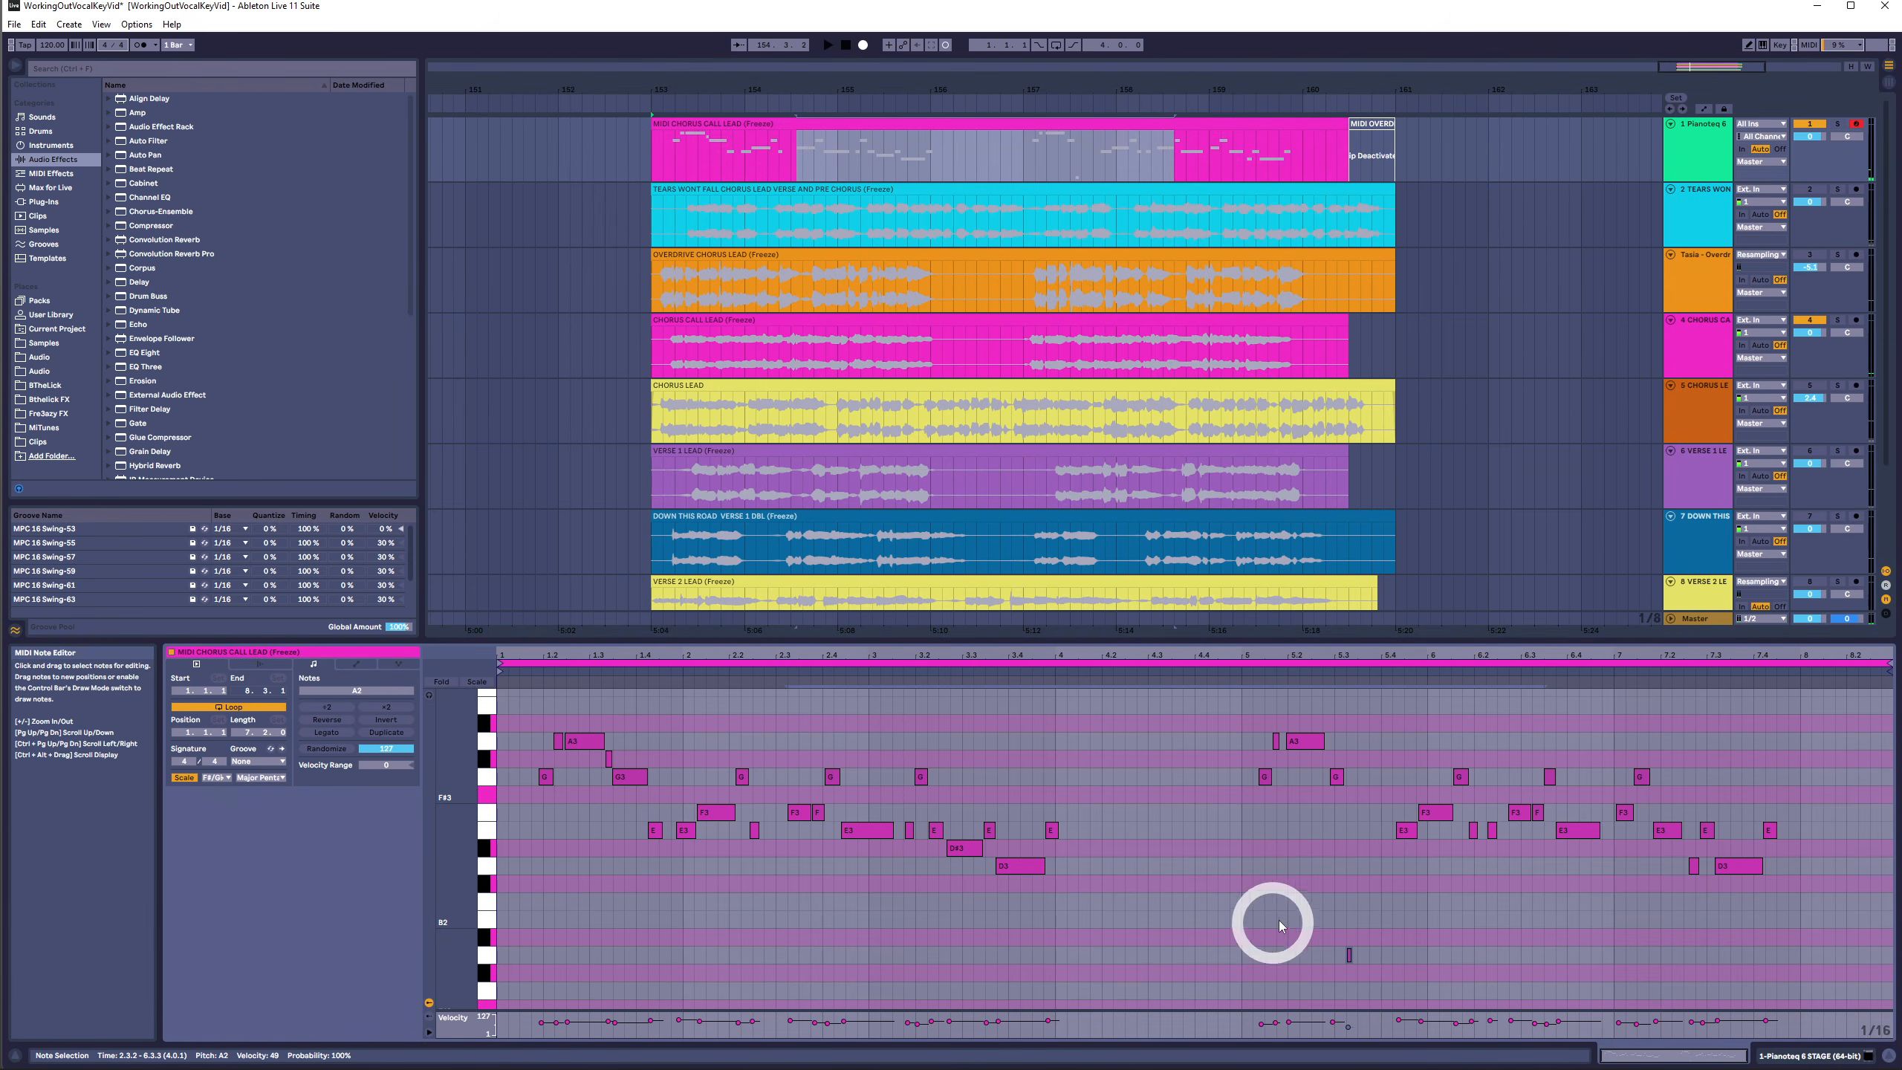
key("Delete")
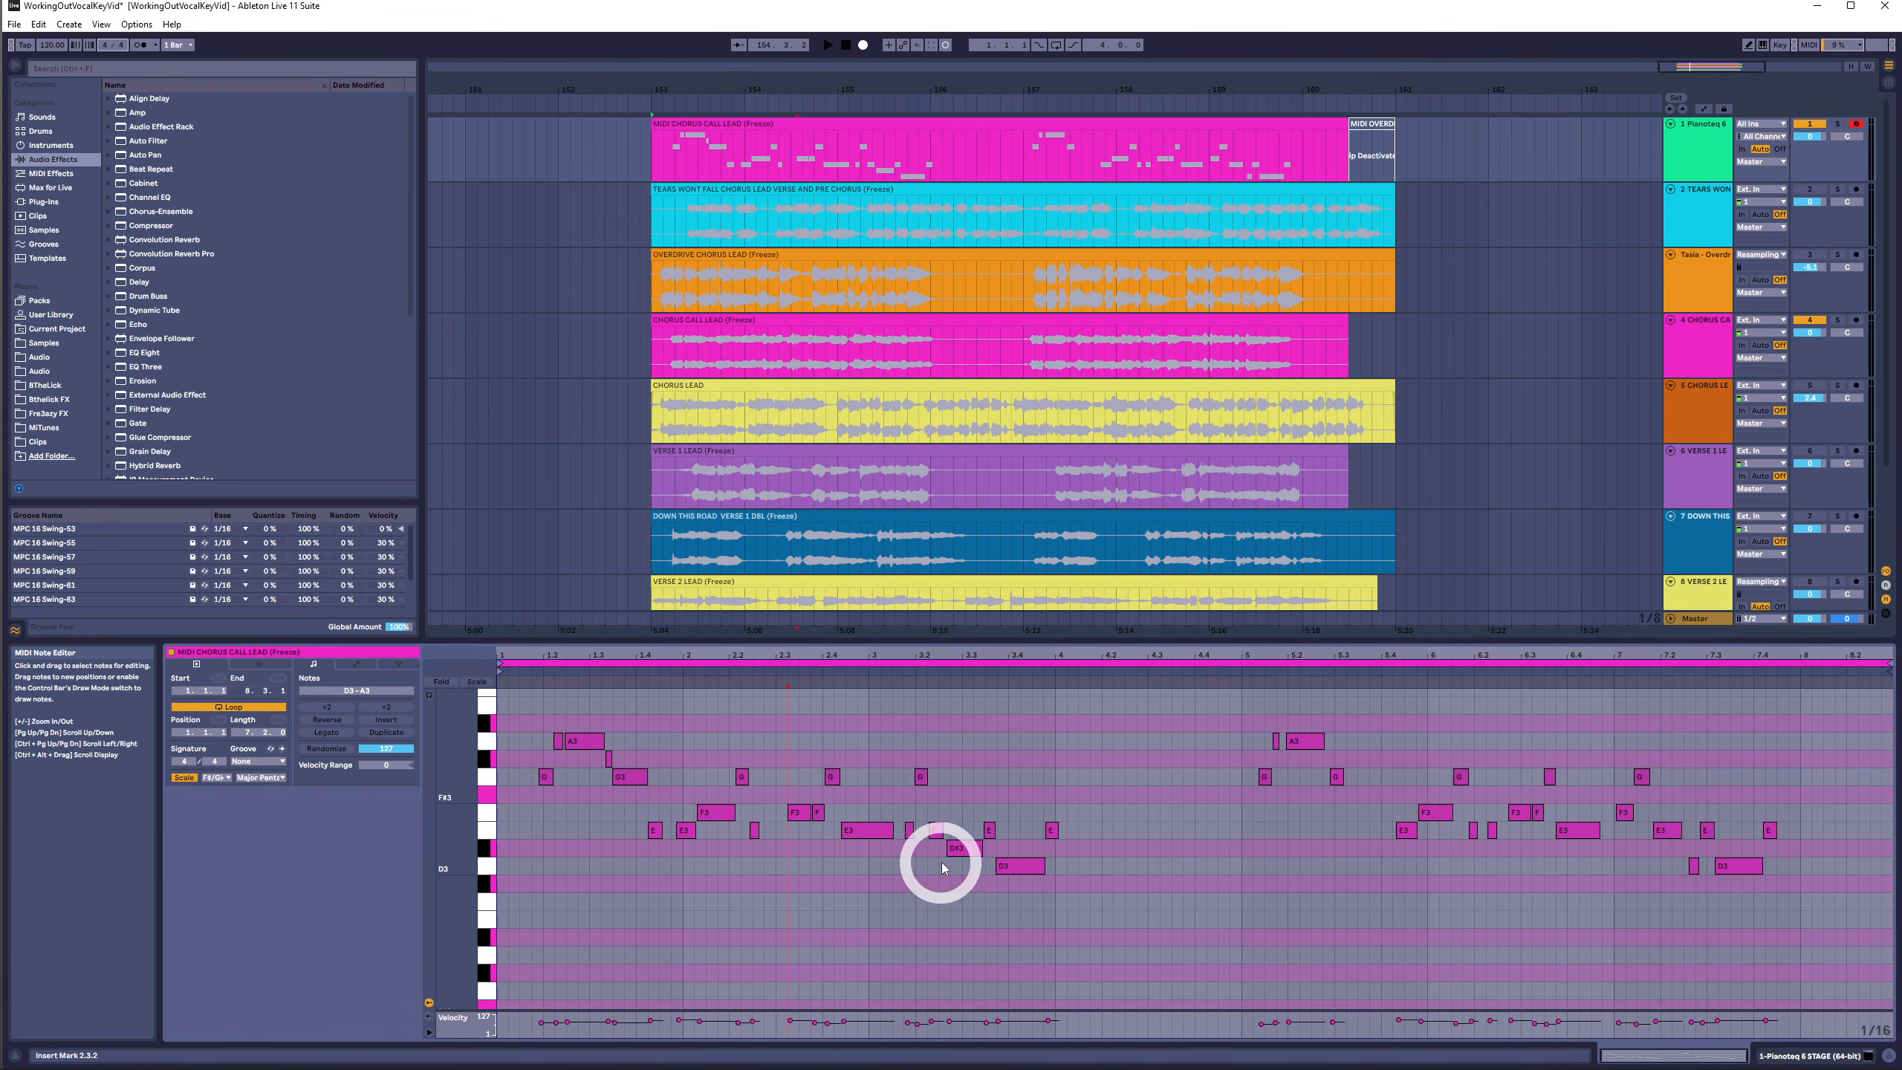
scroll(942, 870, "up", 1)
key("ctrl+a")
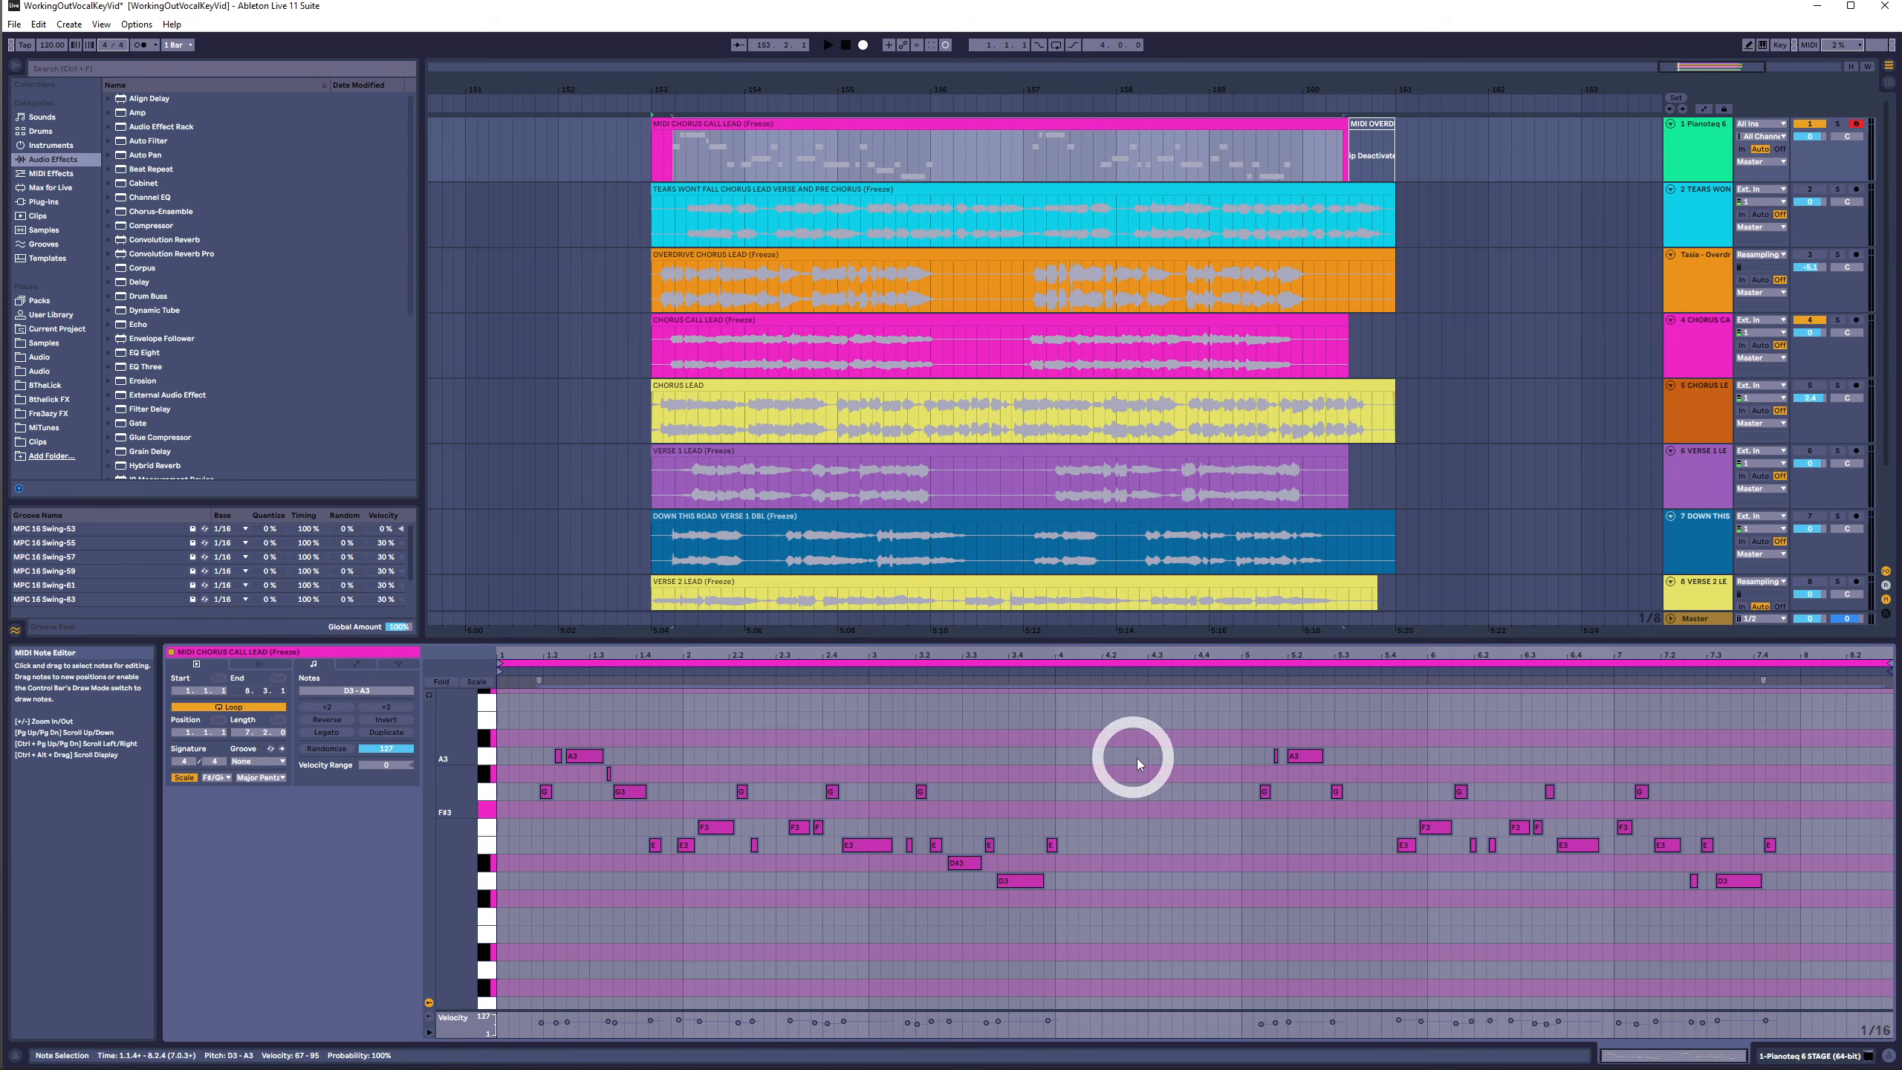
left_click(1103, 803)
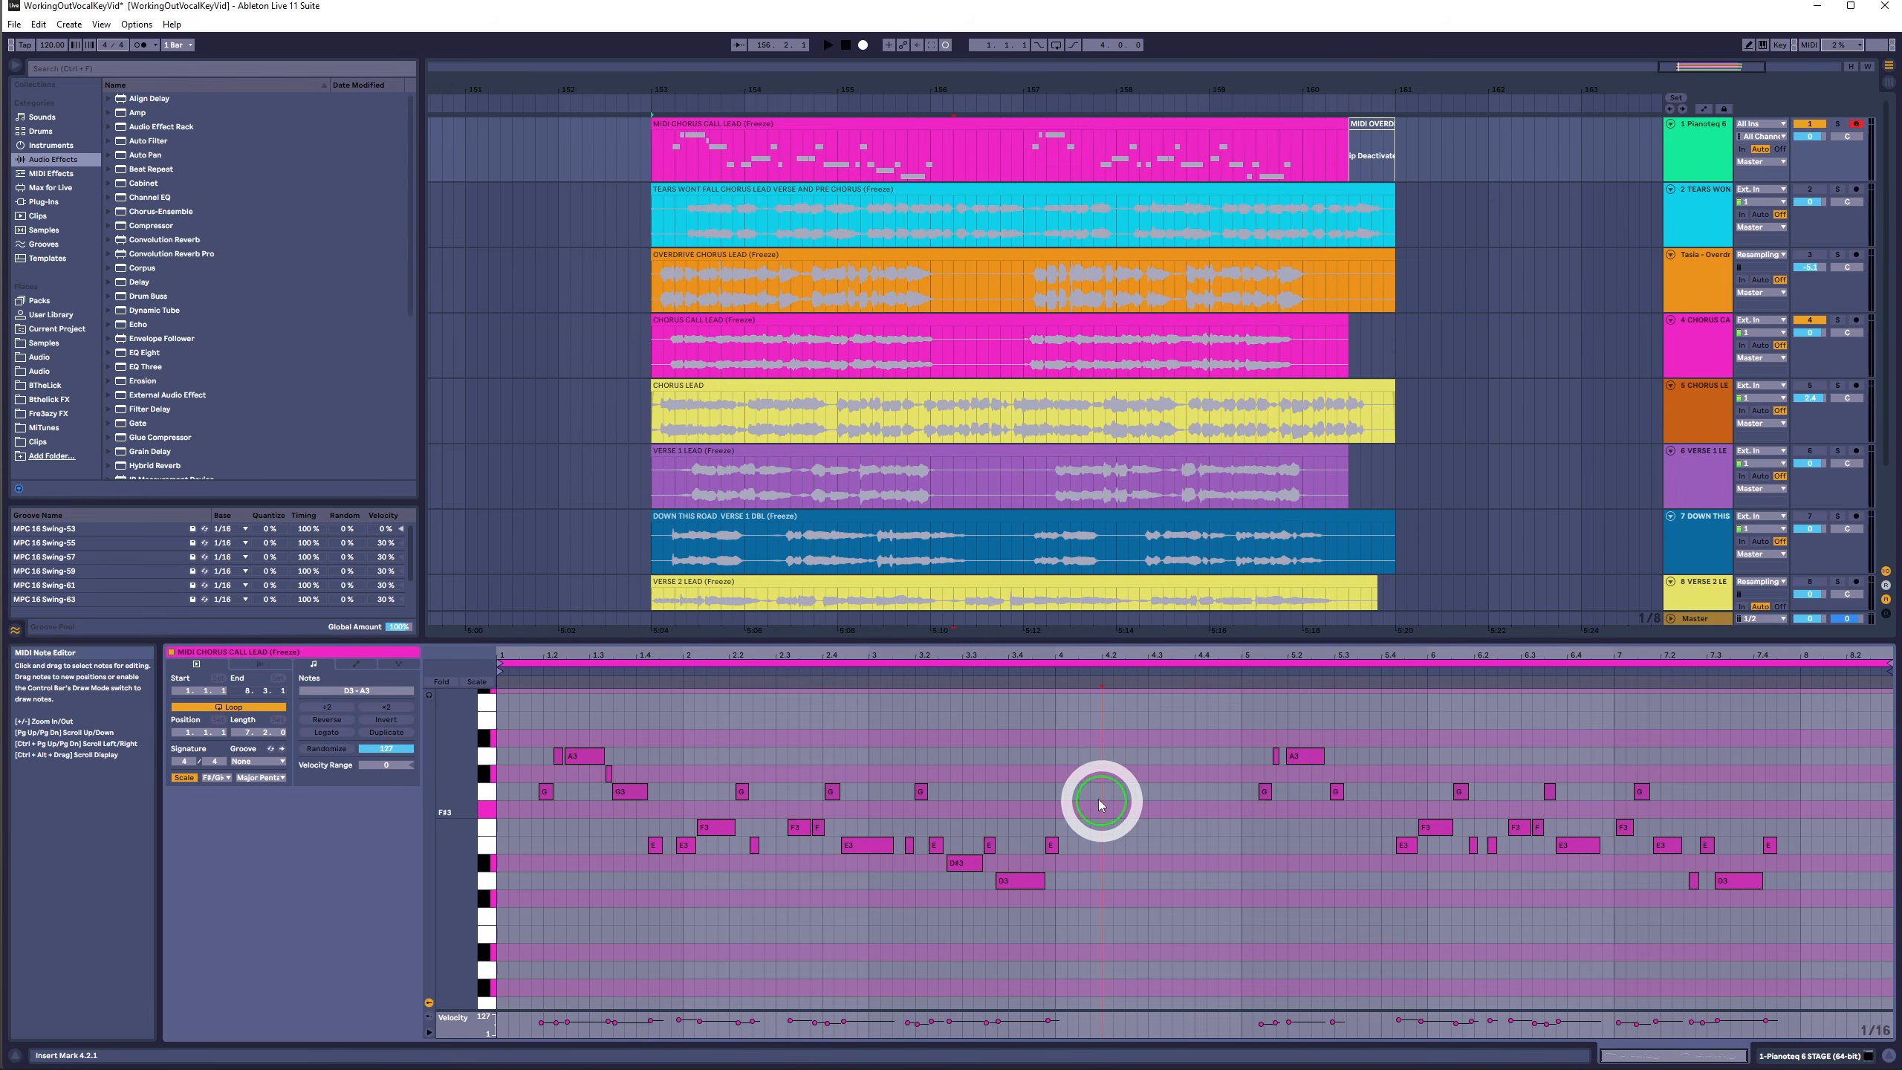
left_click(535, 671)
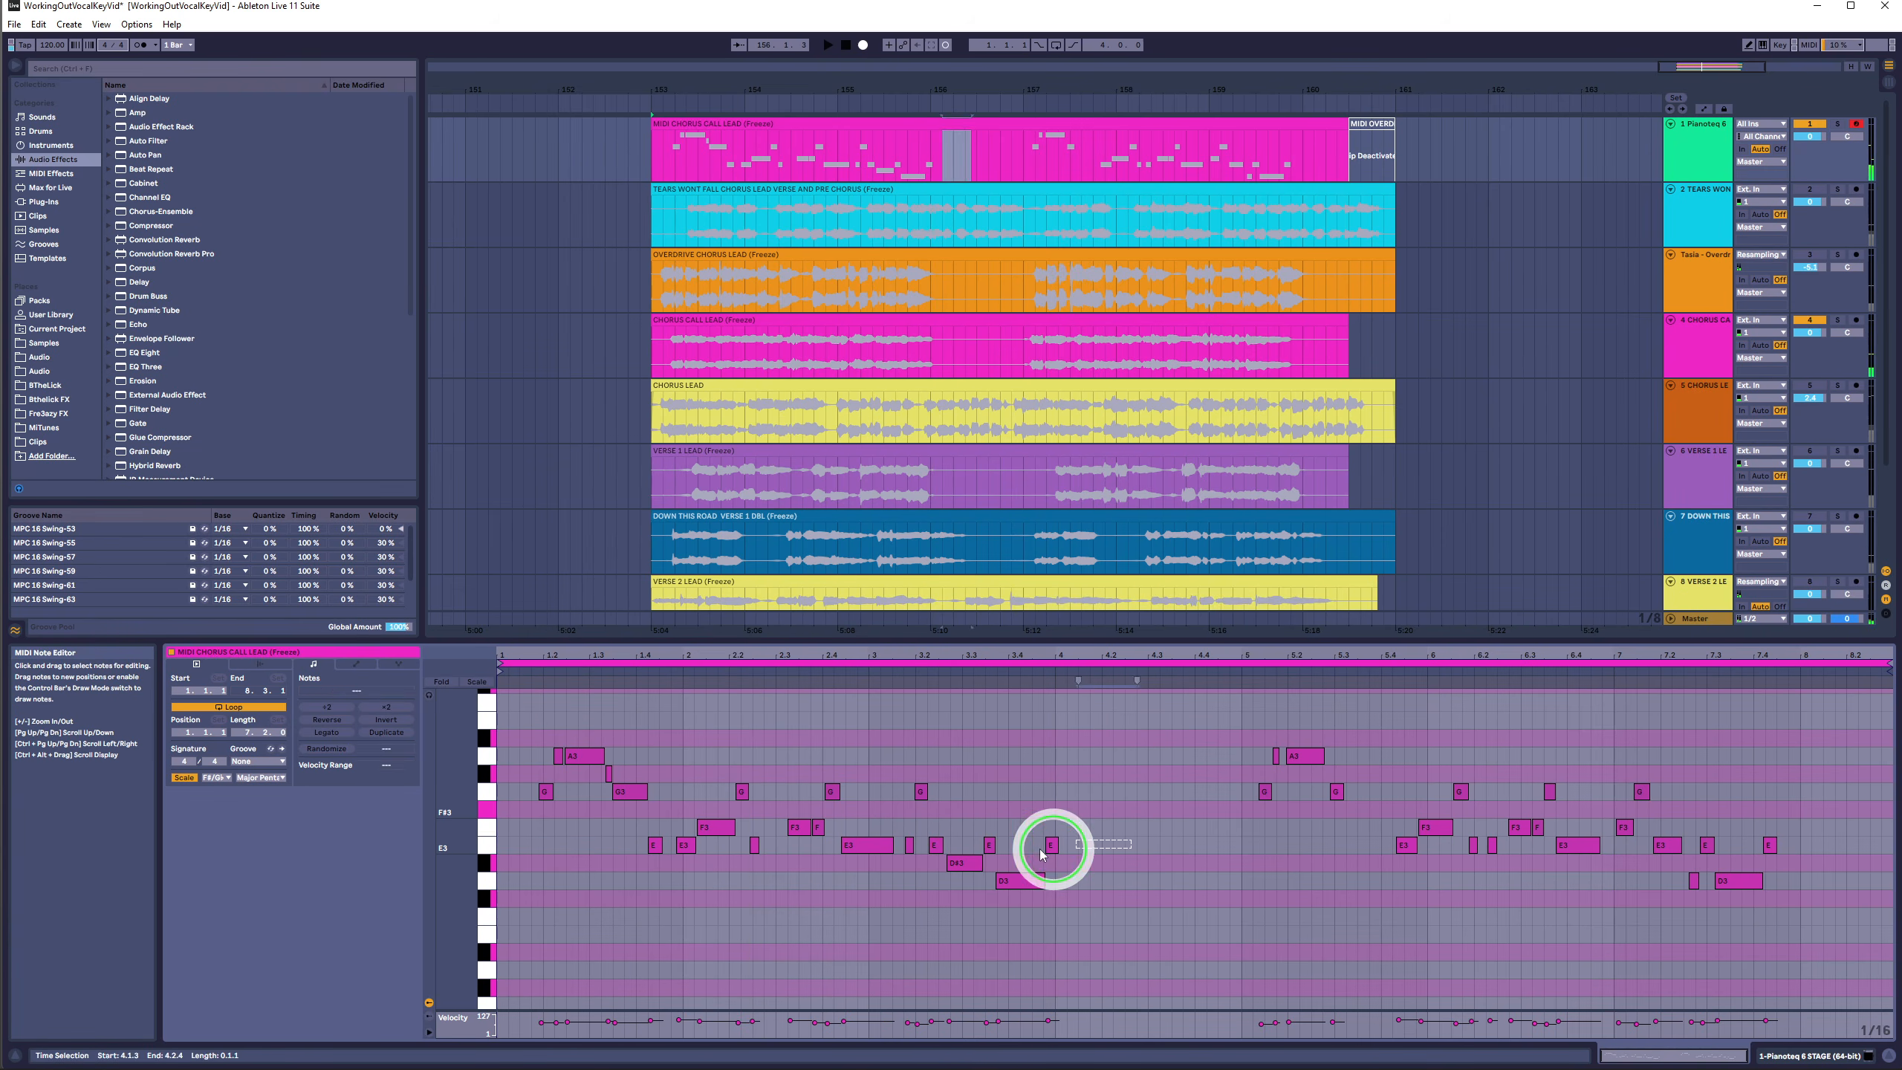
- Play back the MIDI Chorus Call Lead clip from mid-clip and zoom in on its notes
left_click_drag(1813, 854, 1340, 846)
left_click(1019, 672)
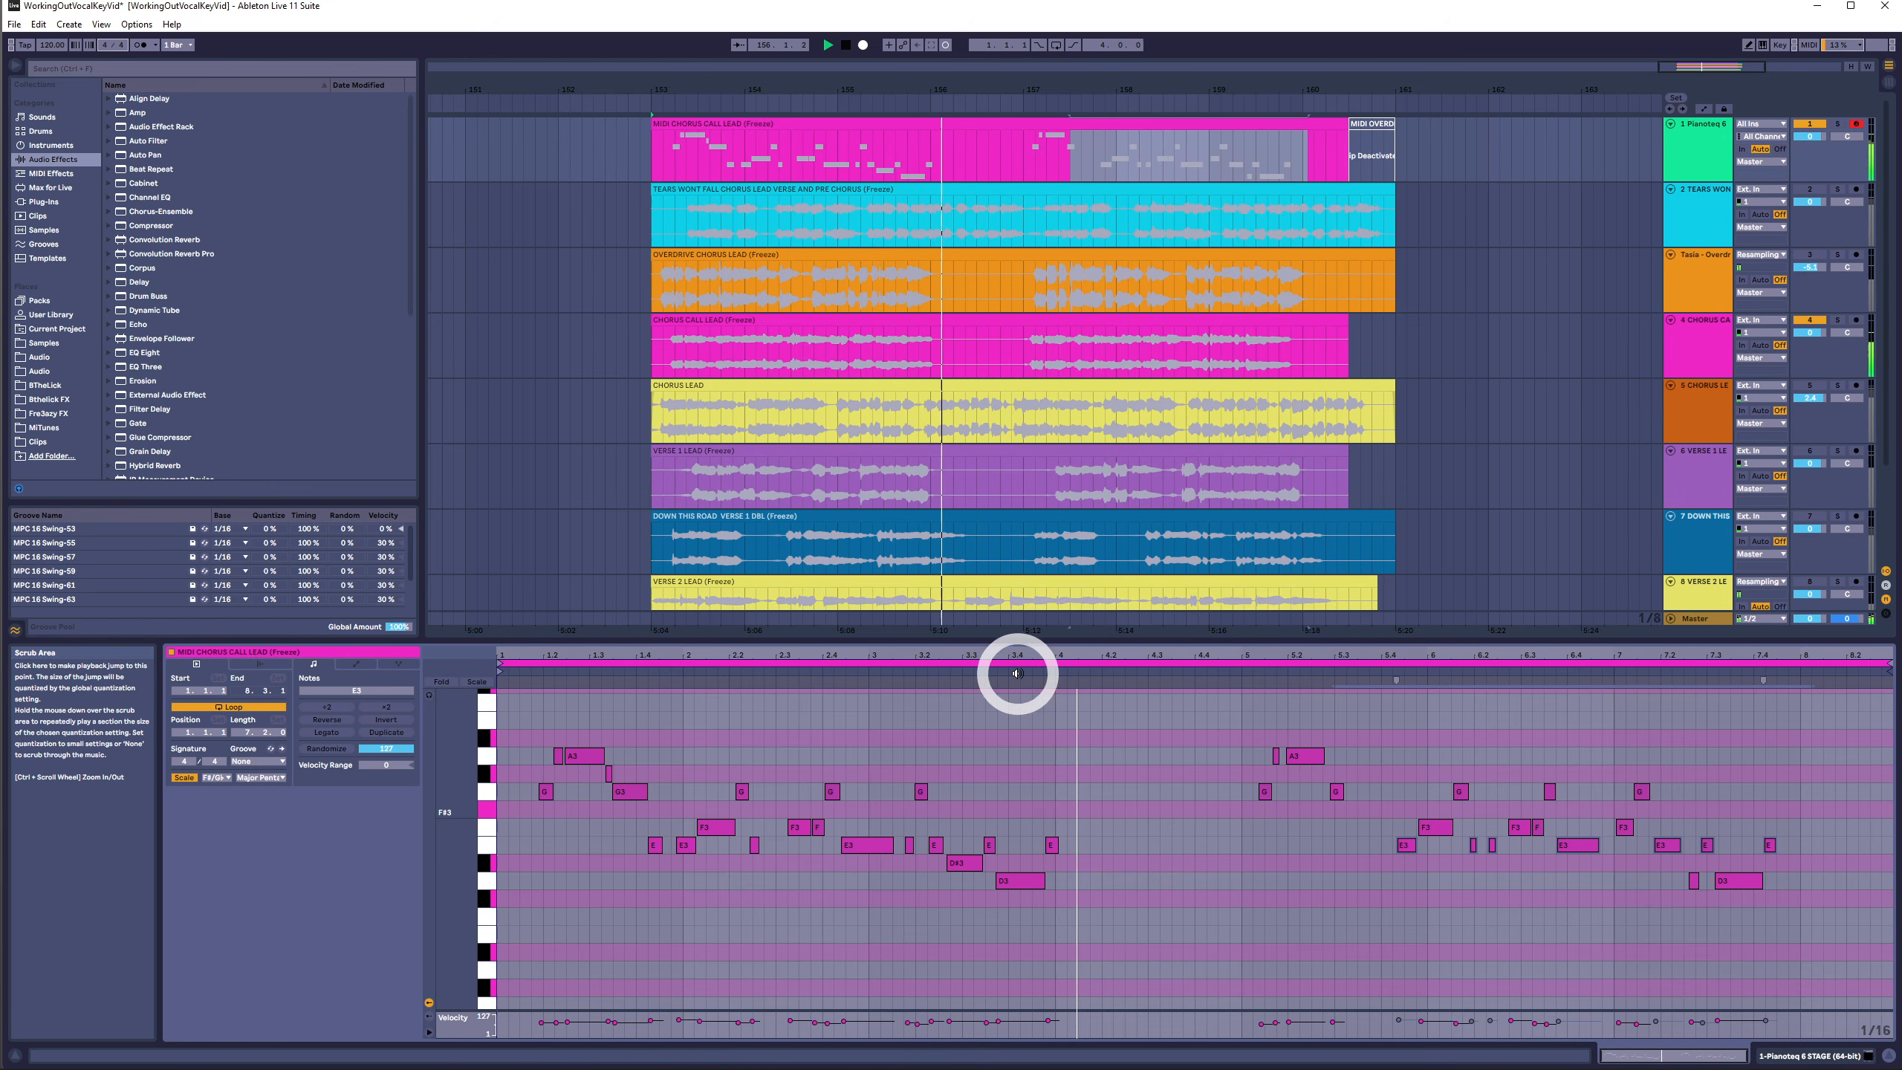
key("space")
left_click_drag(1065, 655, 1053, 688)
left_click_drag(1056, 788, 1067, 891)
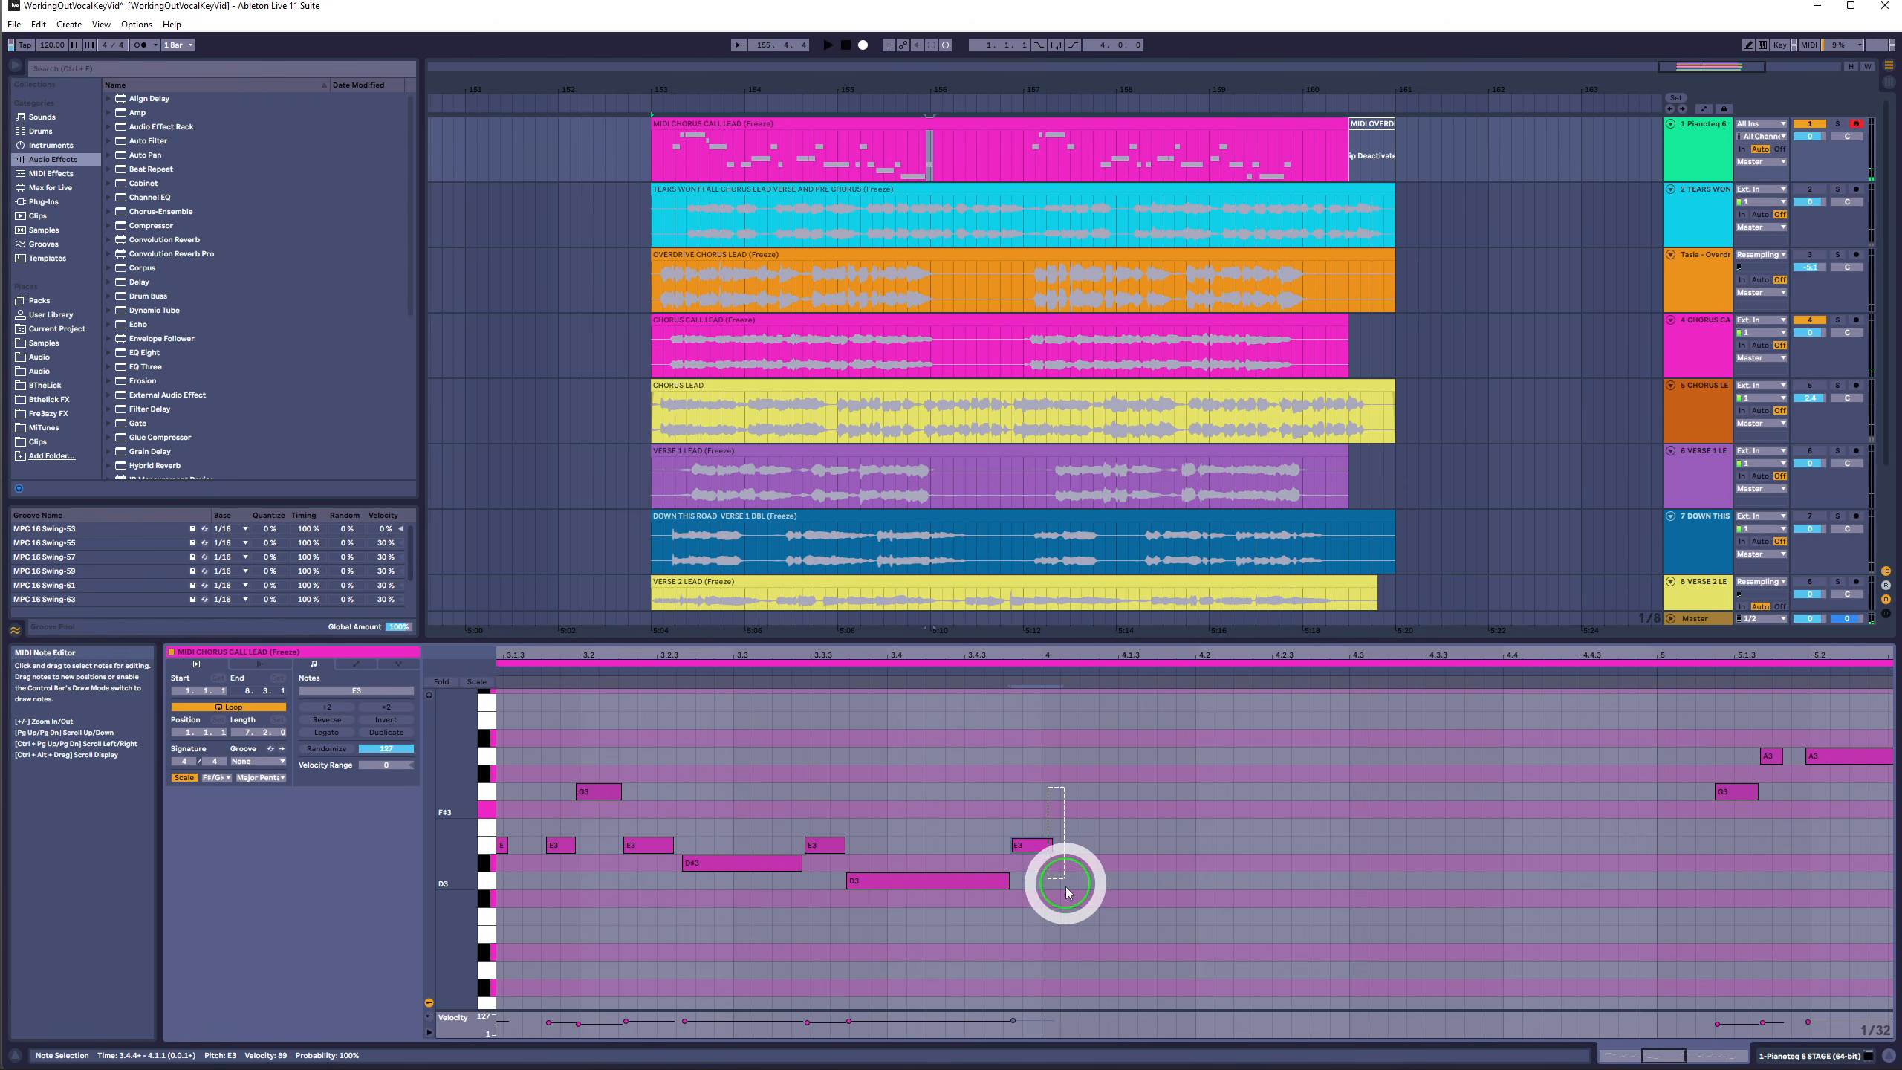
left_click_drag(1106, 653, 1102, 654)
- Select all notes in the clip and transpose them up three semitones
left_click_drag(1859, 735, 161, 970)
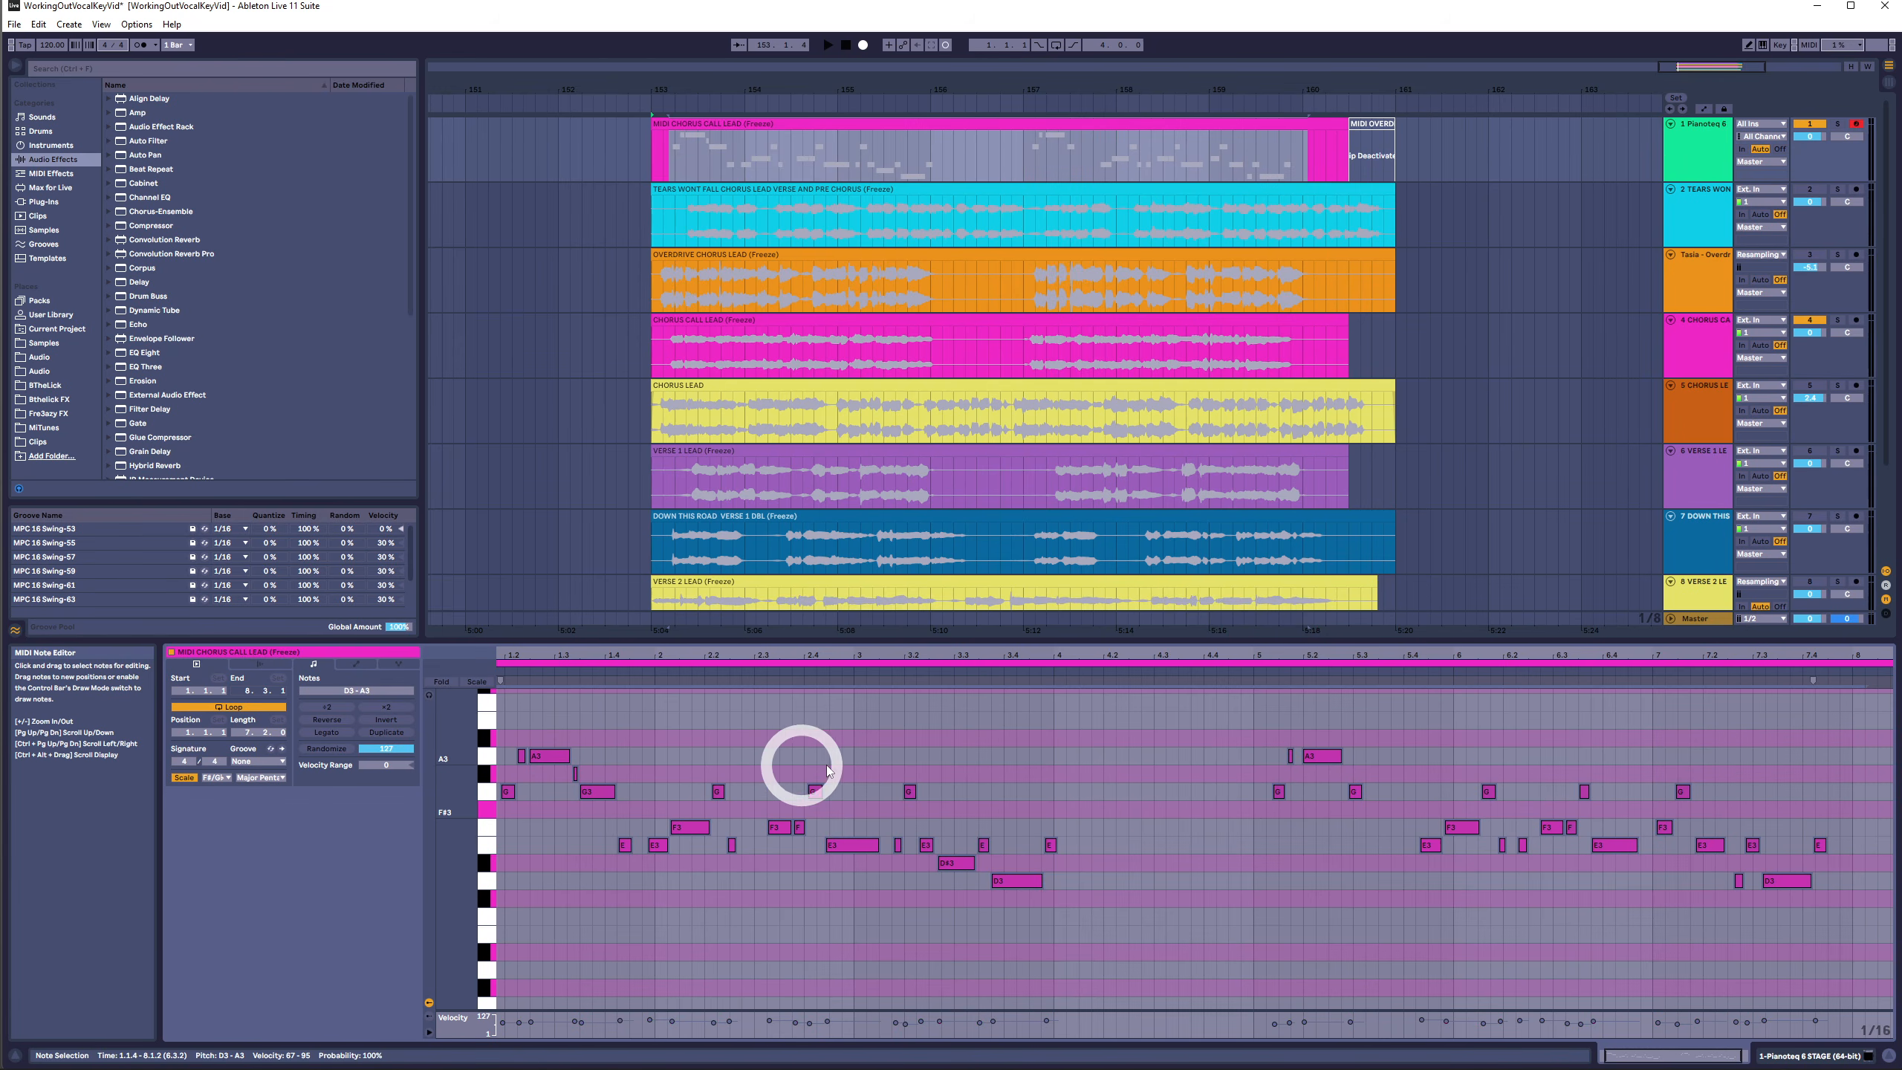
key("Up")
key("Up")
key("Up")
key("Up")
key("Up")
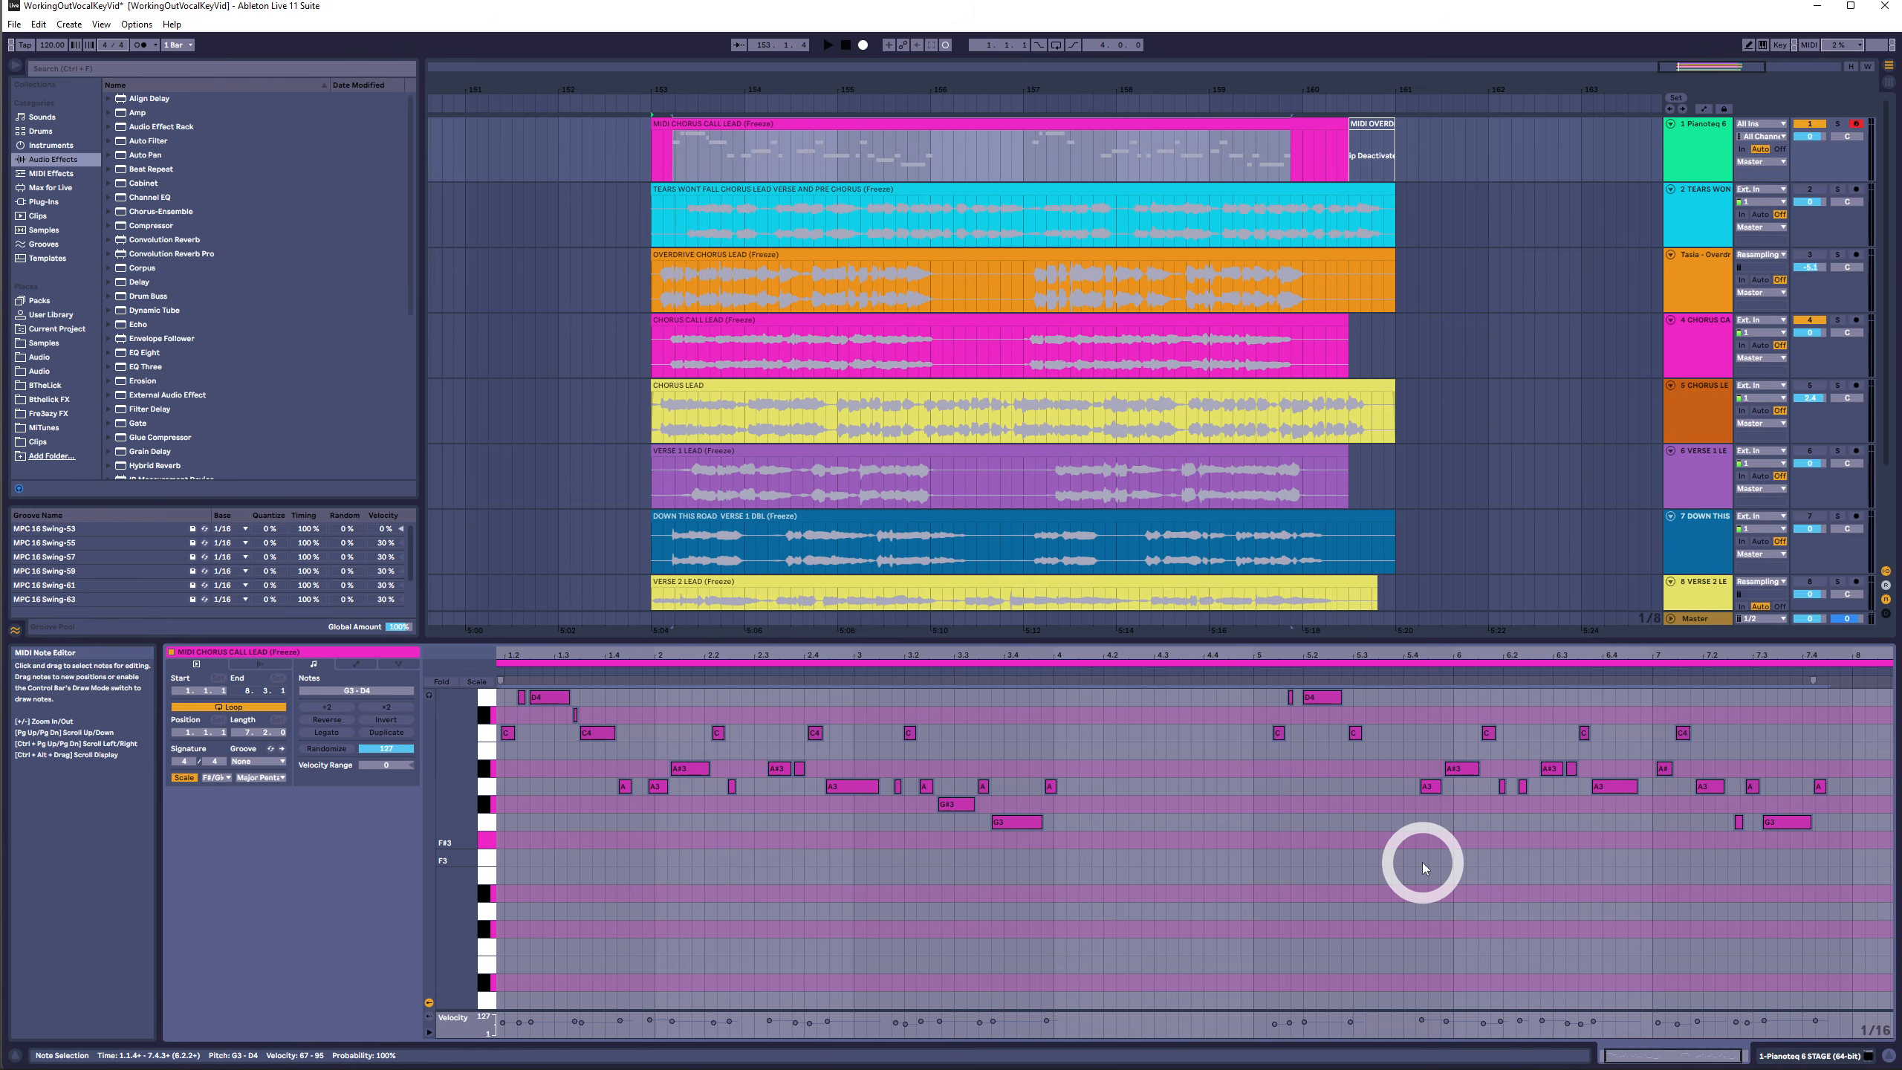
- Reselect all notes in the clip and transpose them up another three semitones
left_click_drag(630, 769, 1818, 769)
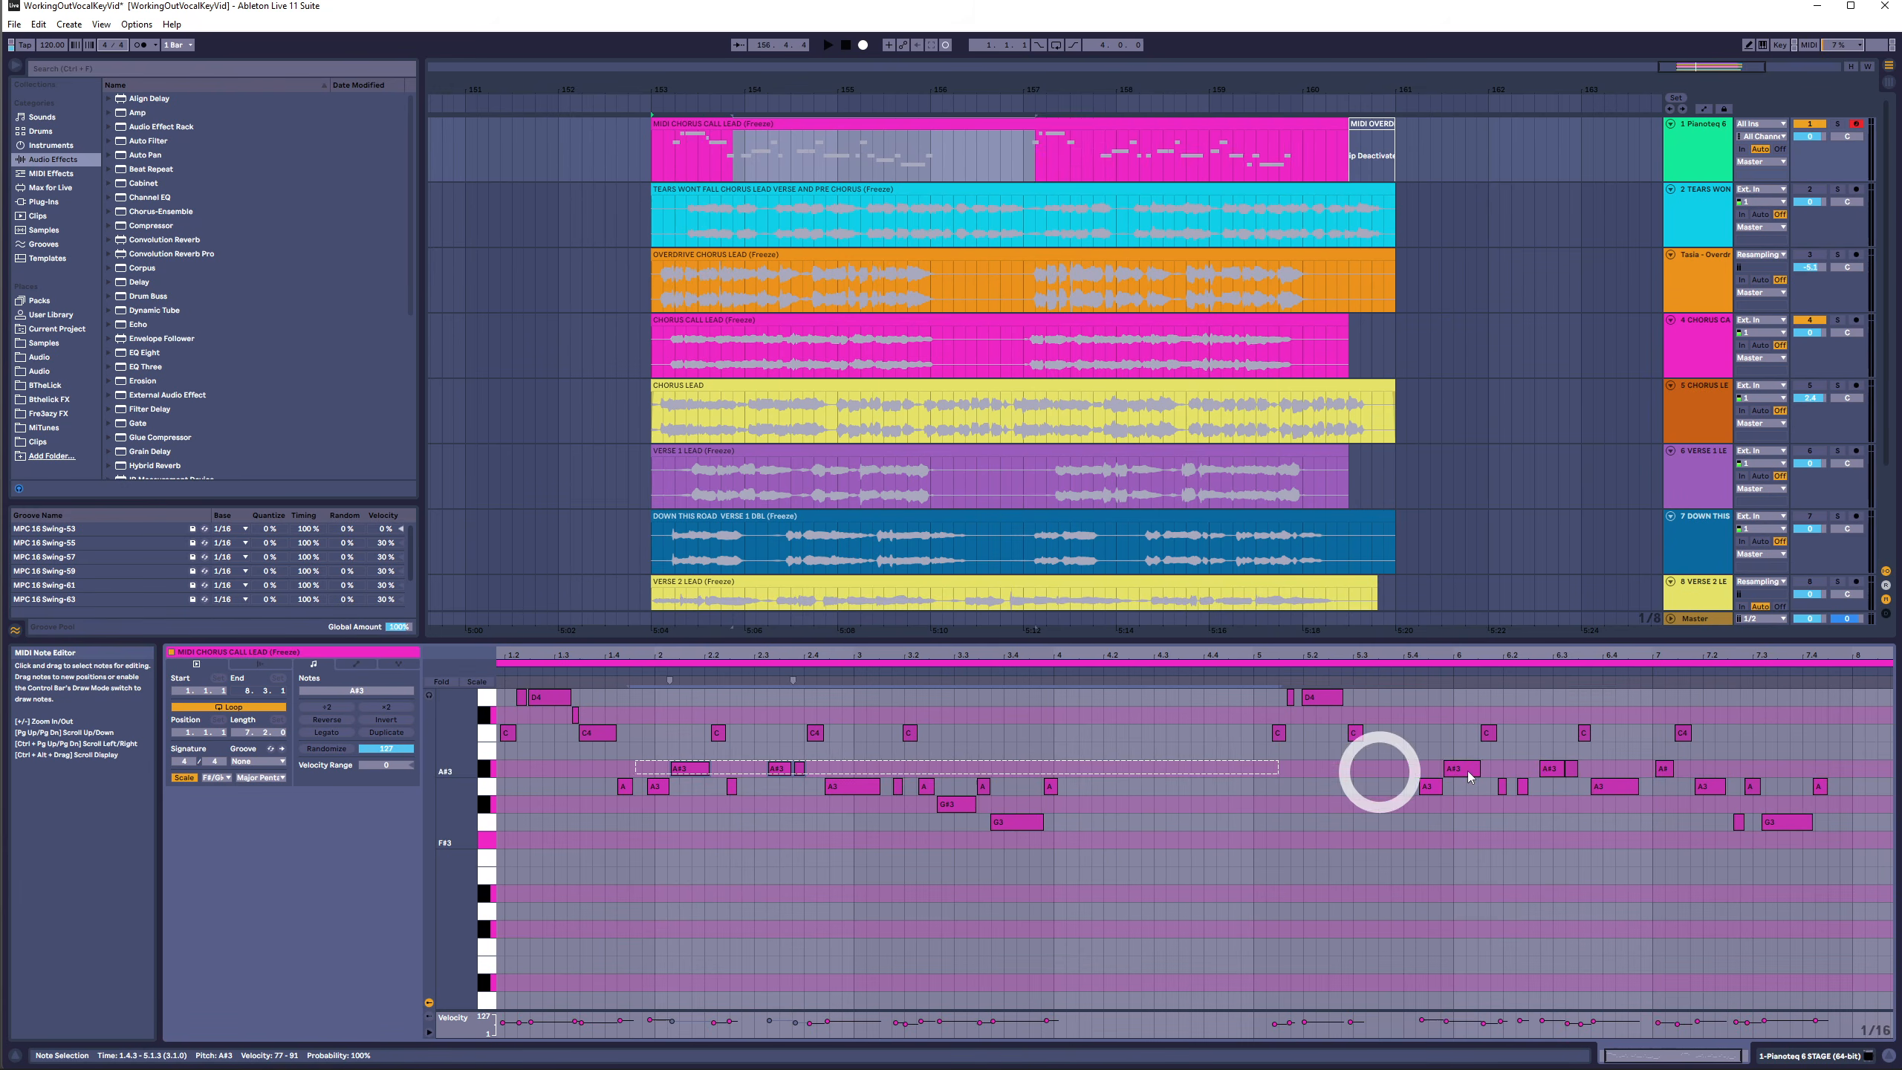
key("ctrl+a")
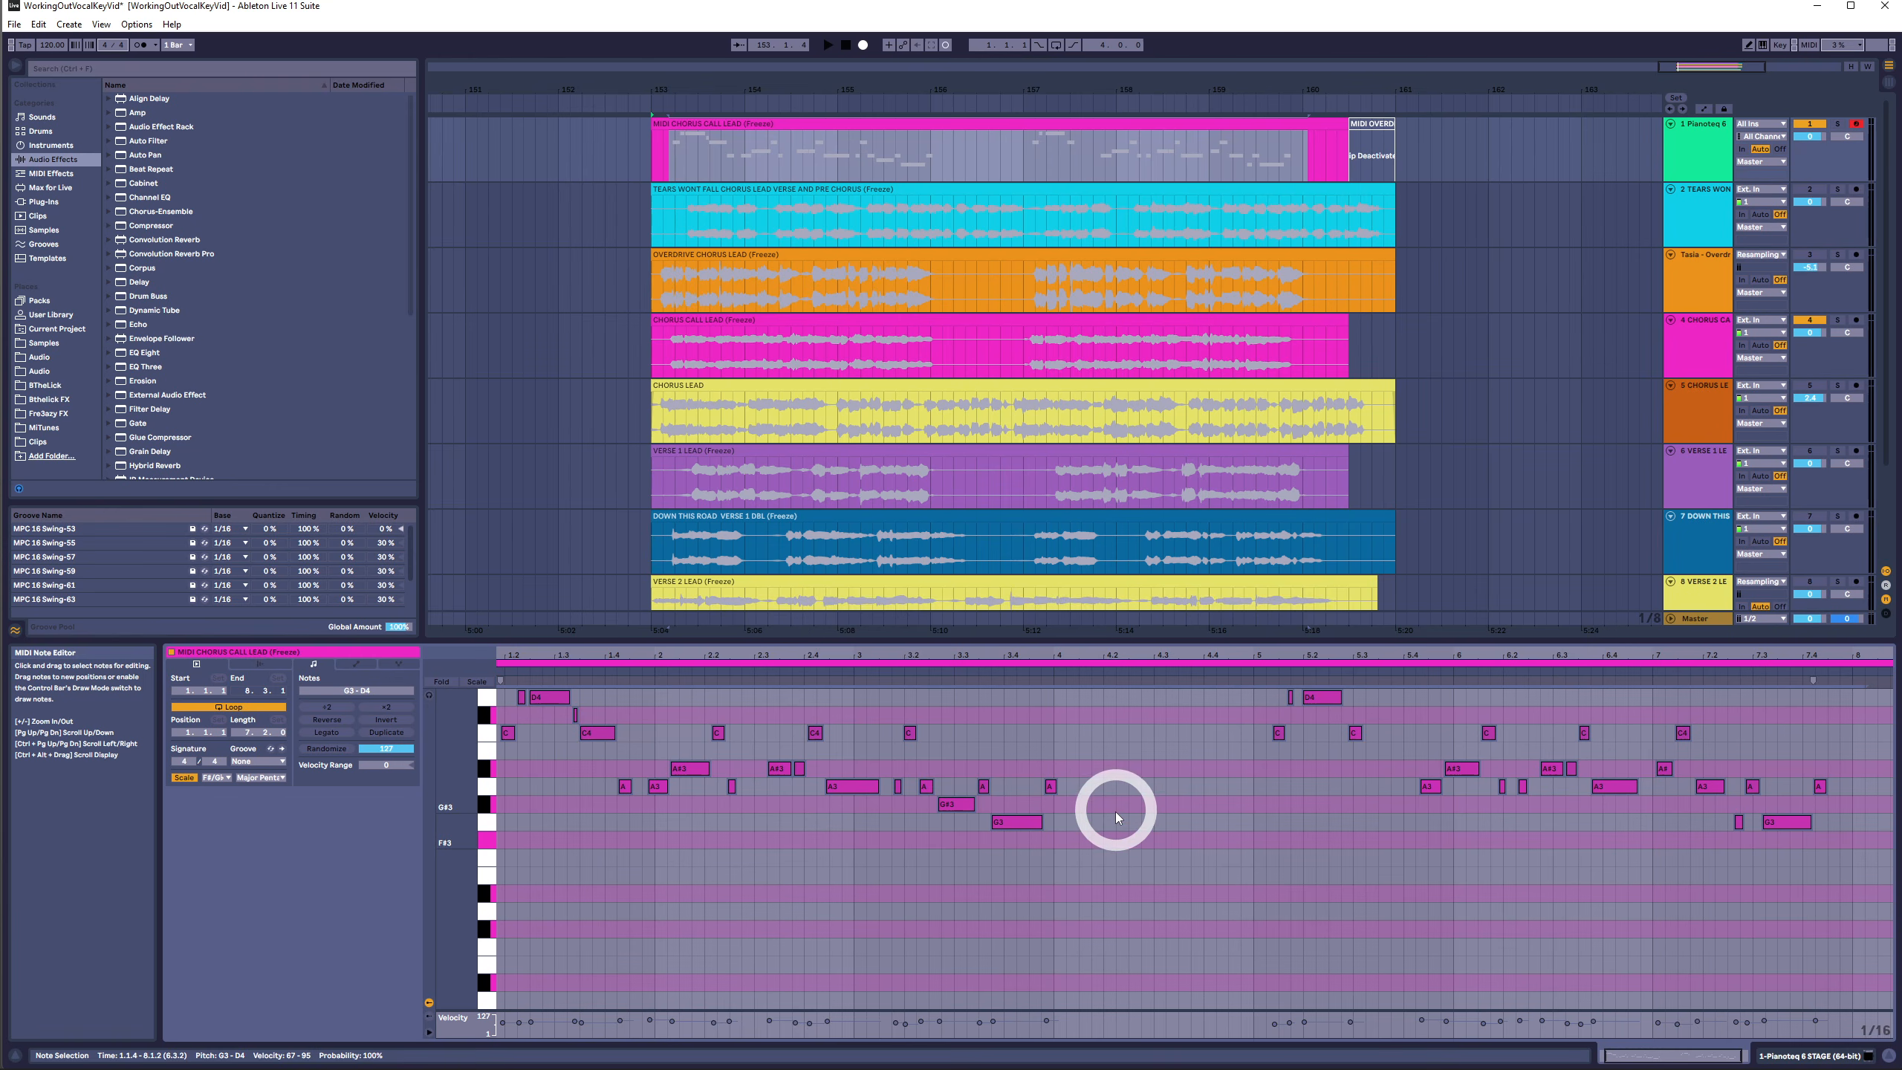
key("Up")
key("Up")
key("Up")
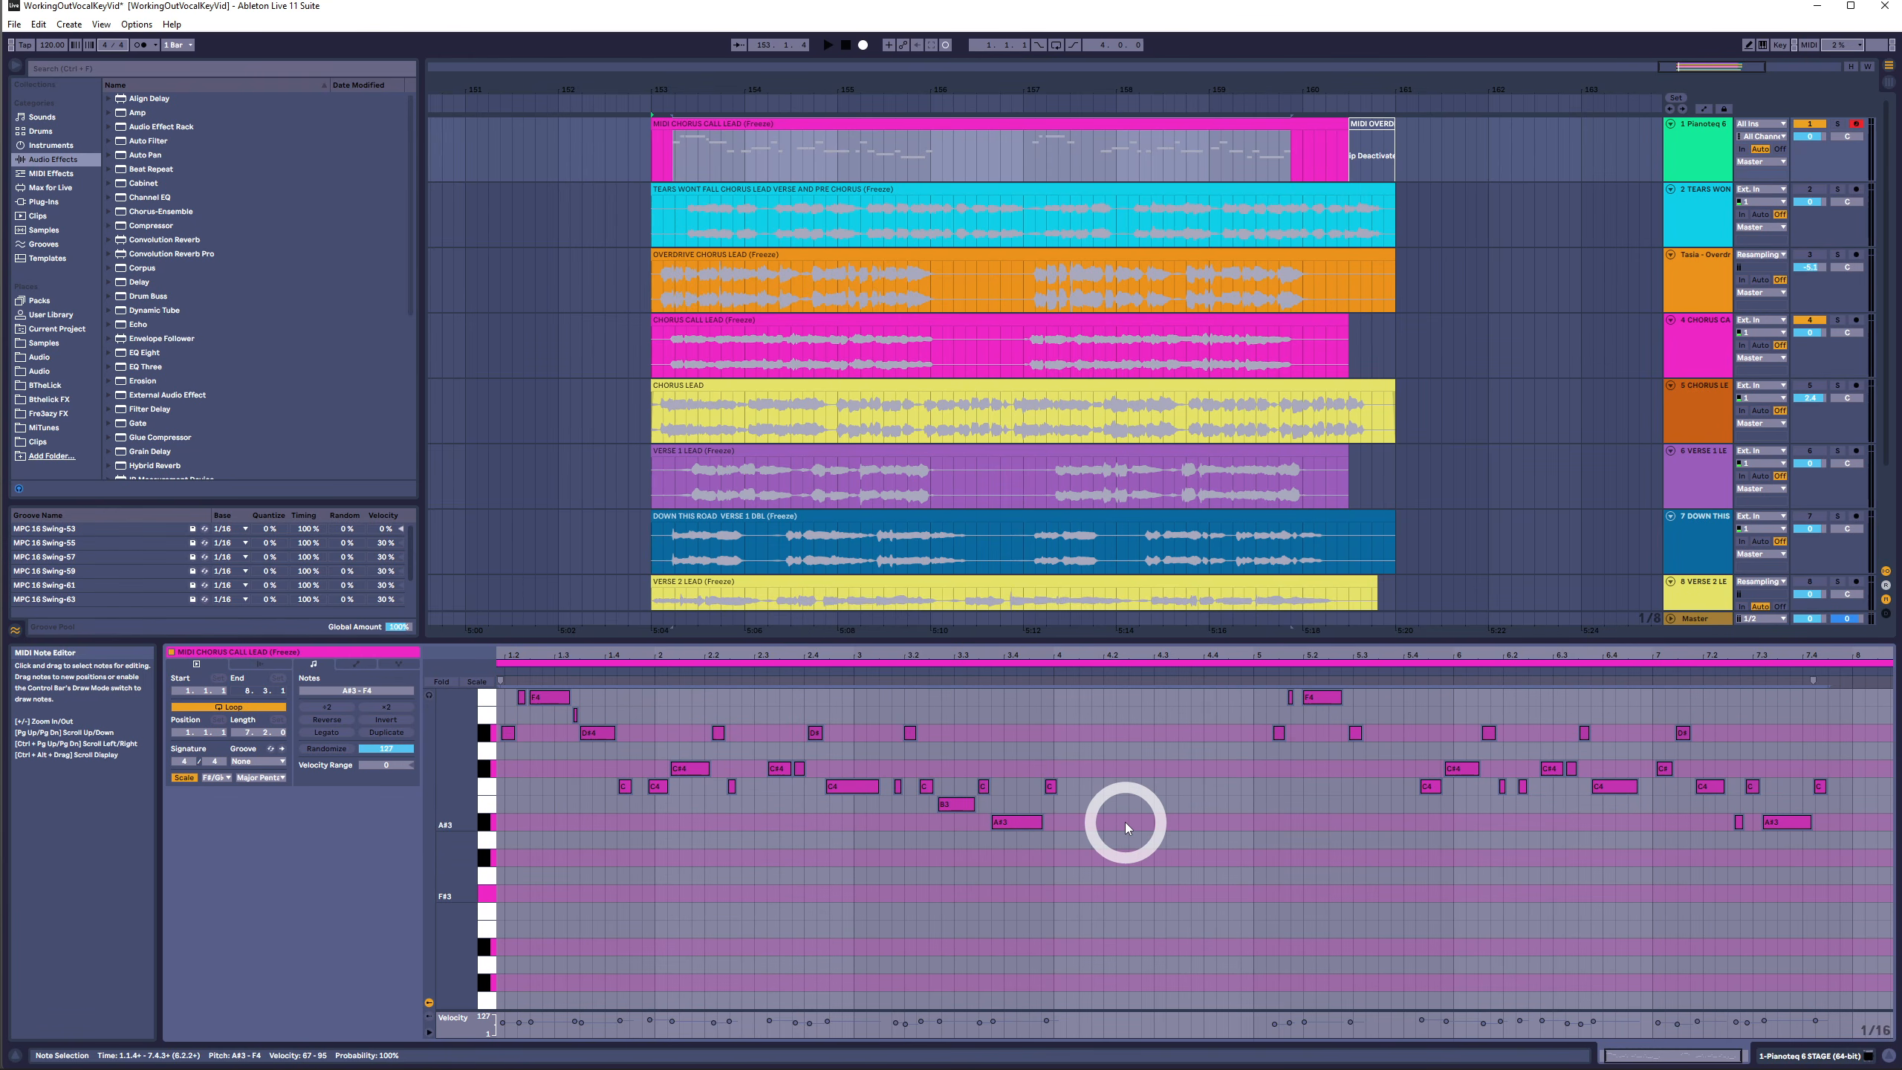
- Select all notes in the clip and transpose them down four semitones
left_click_drag(1729, 767, 582, 772)
left_click_drag(539, 656, 1853, 946)
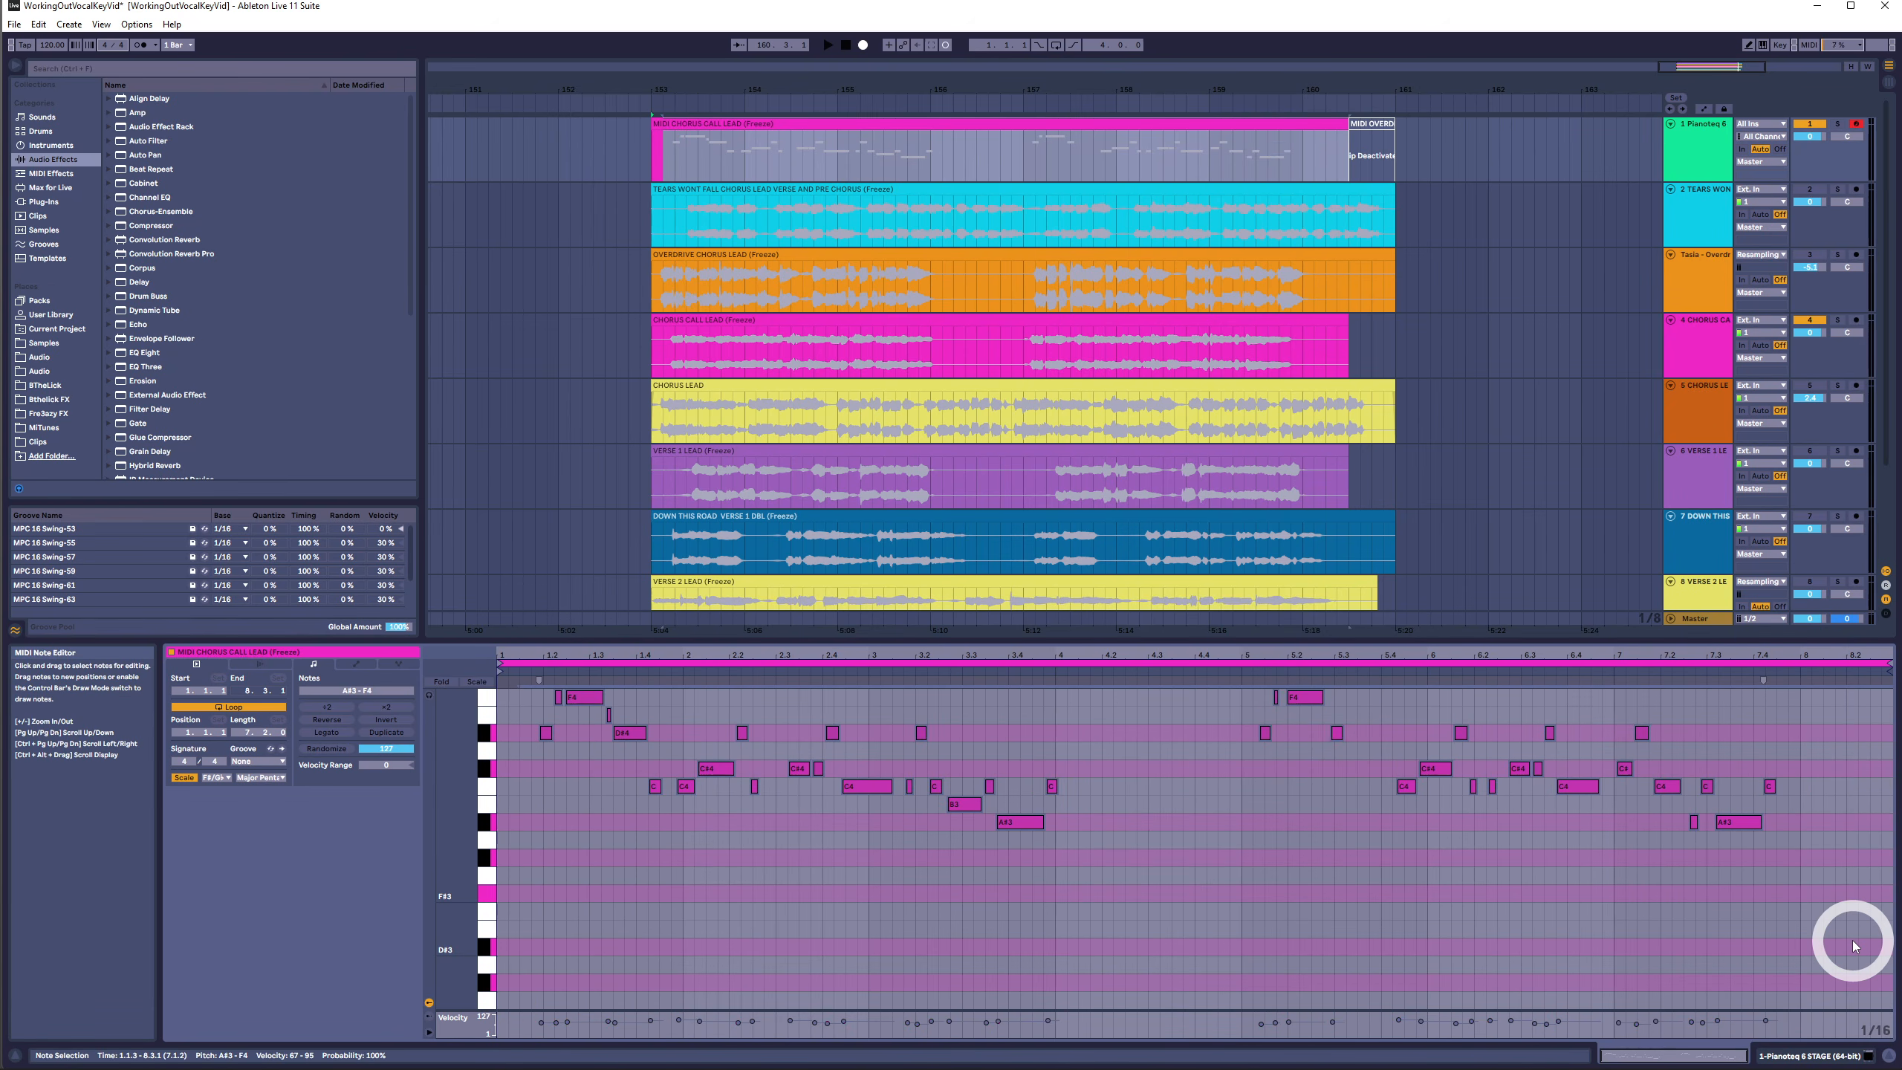
key("Down")
key("Down")
key("Down")
key("Down")
key("Down")
key("Down")
key("Down")
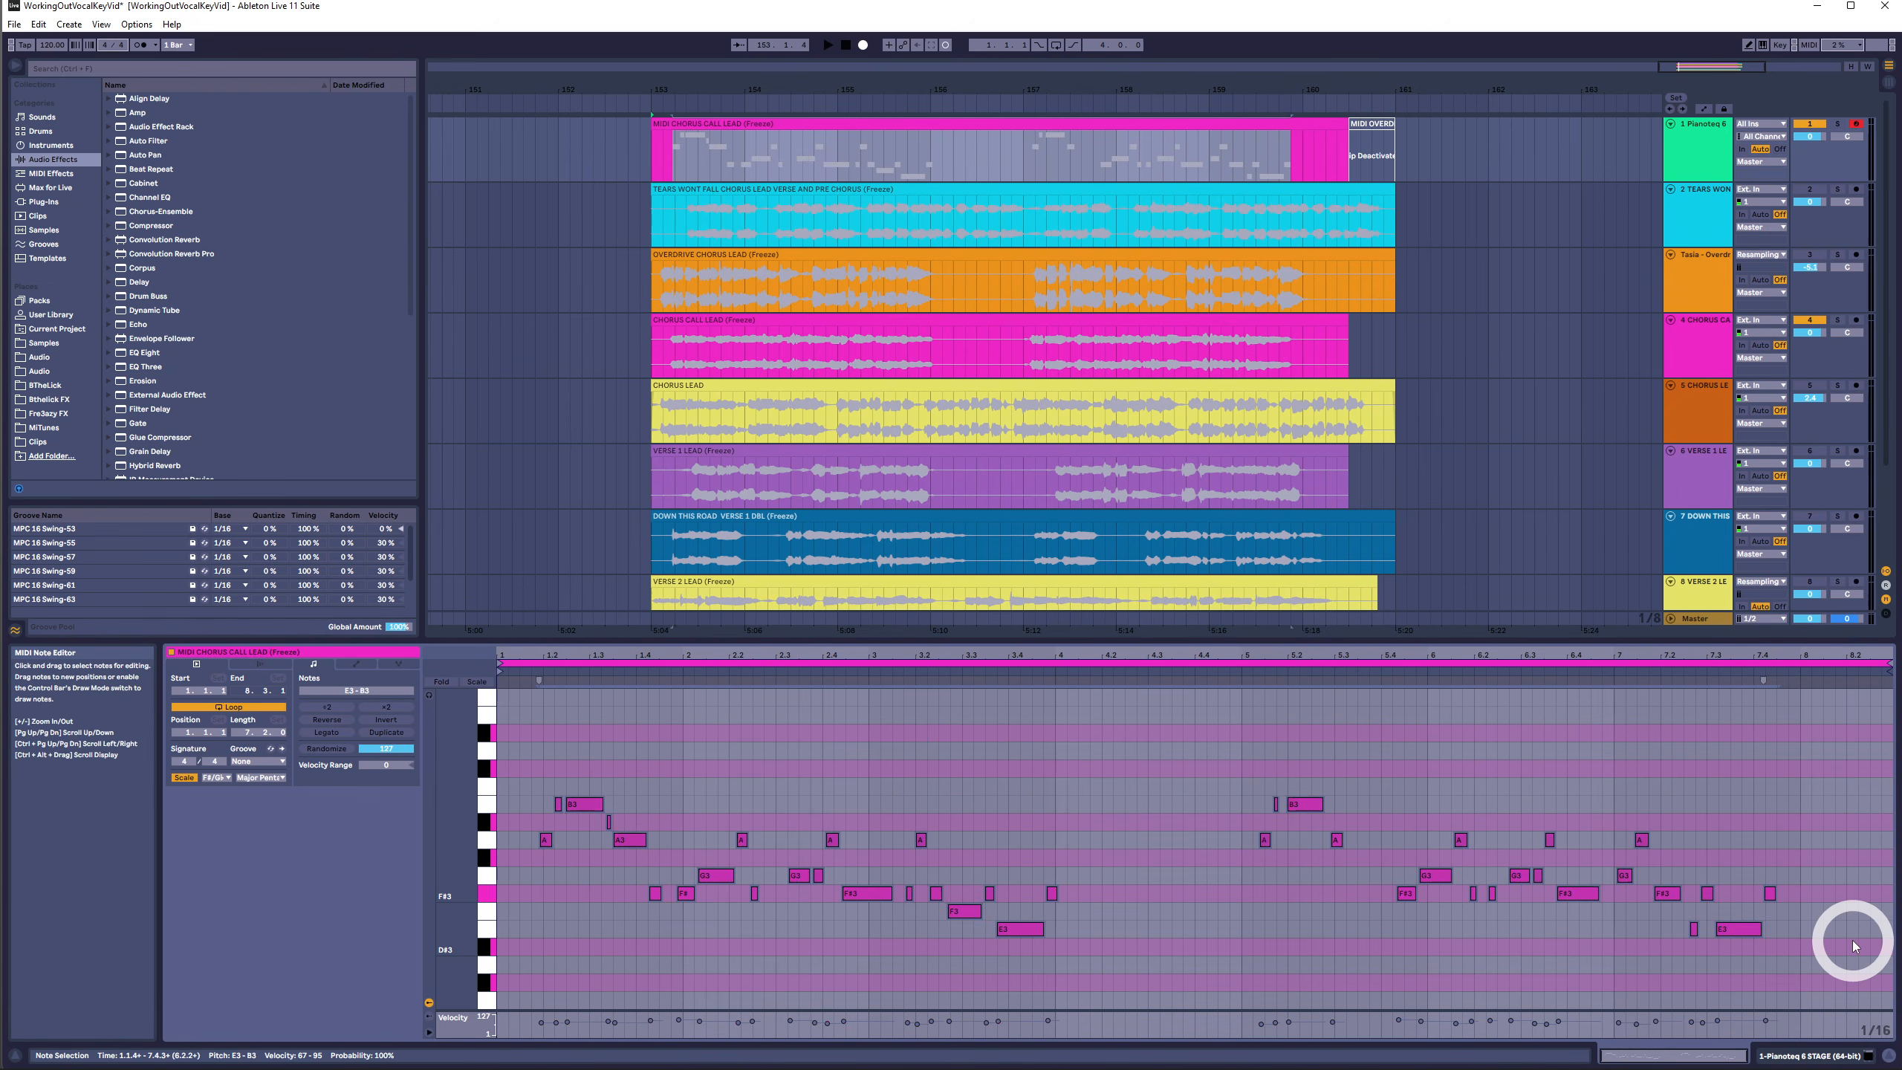
key("Down")
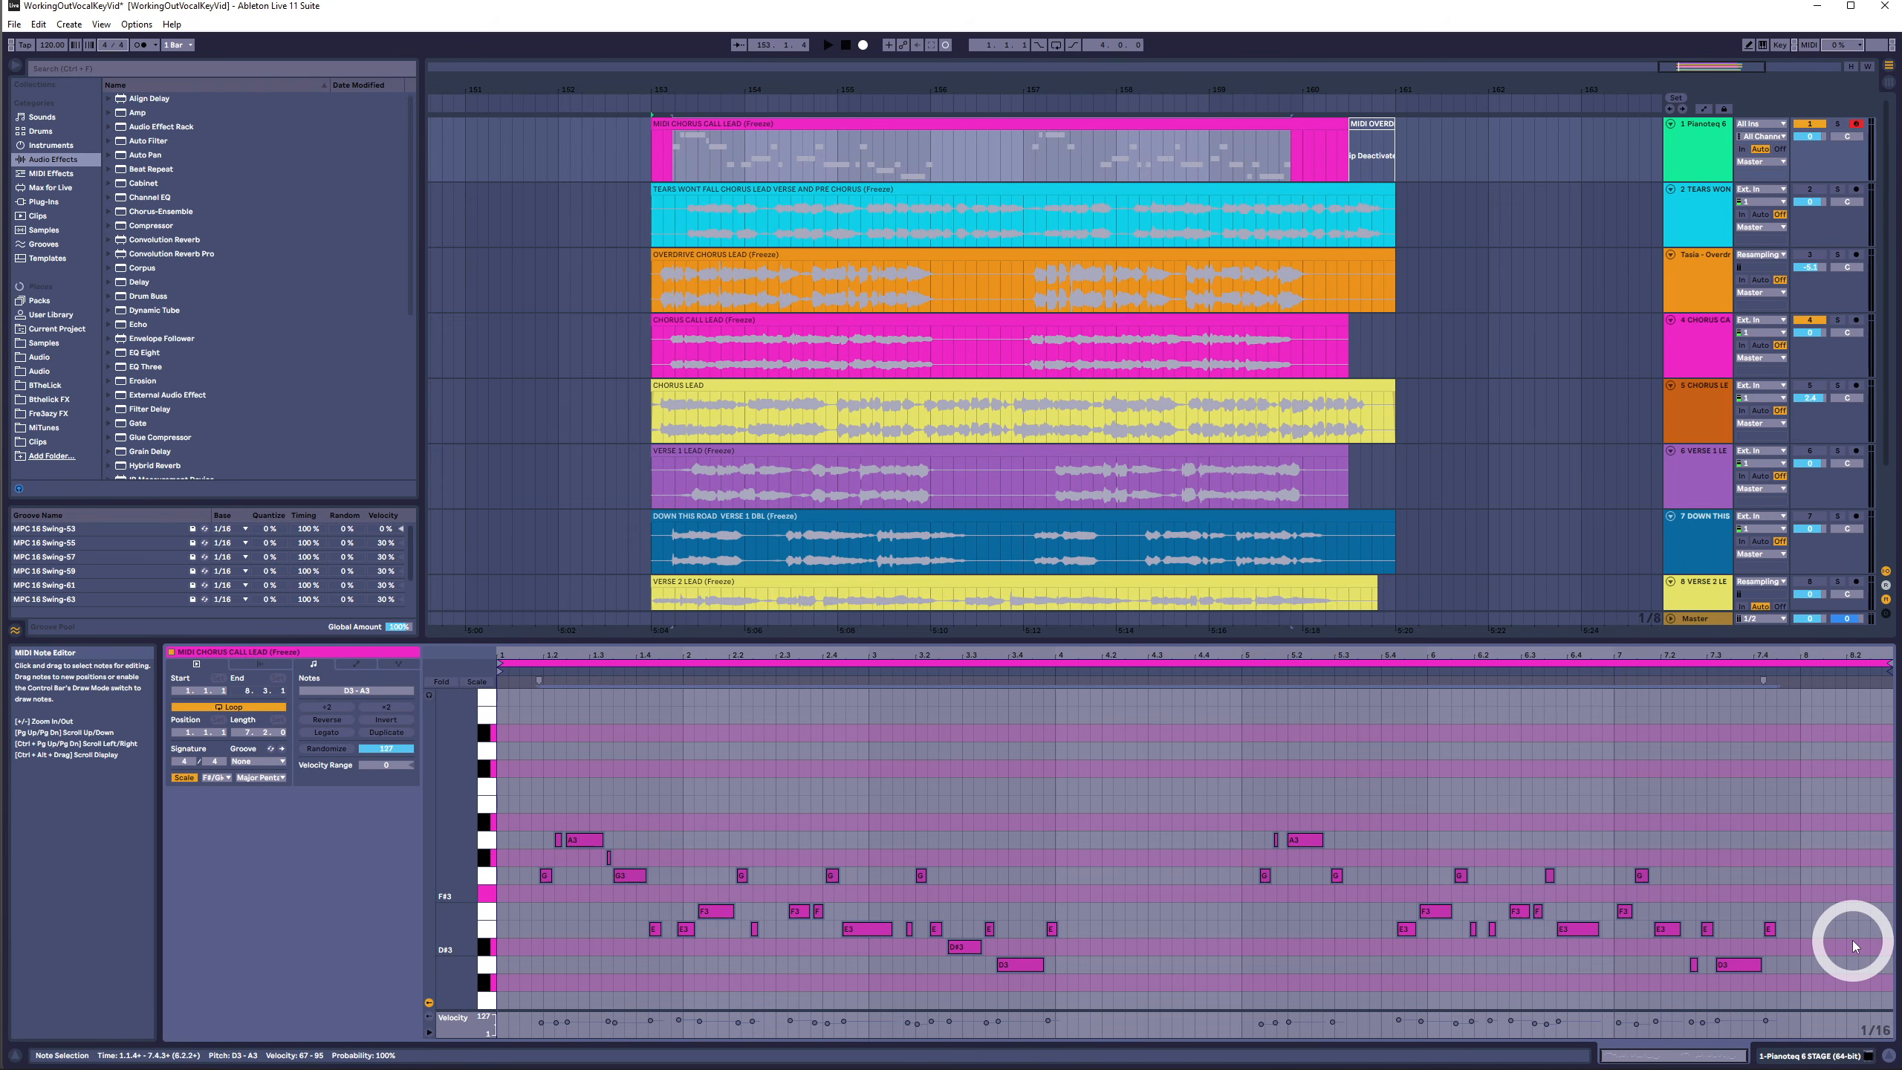
- Zoom in on the notes and play back the clip from near its end
scroll(1124, 867, "down", 3)
left_click_drag(1028, 815, 1036, 974)
left_click(1730, 905)
key("space")
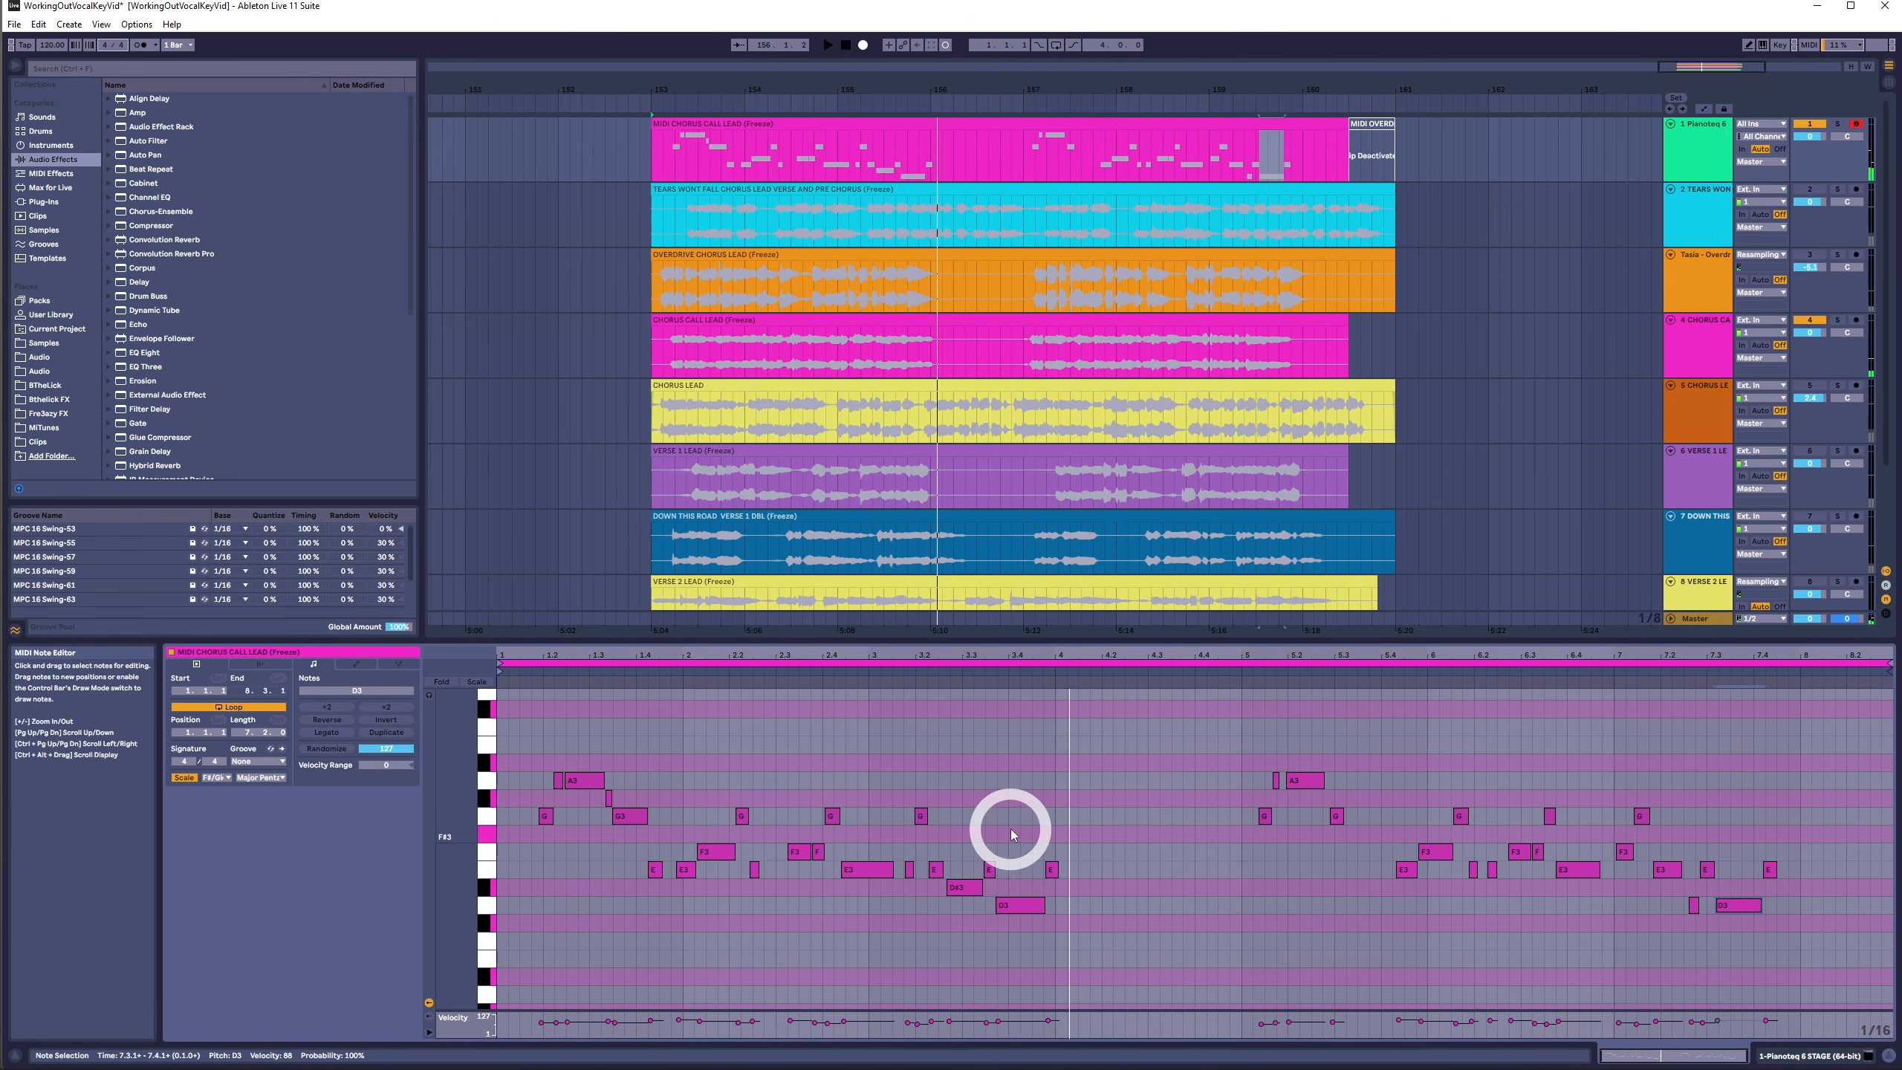
key("space")
- Select all notes in the clip and transpose them up three semitones
left_click_drag(1007, 821, 1024, 948)
left_click(1786, 946)
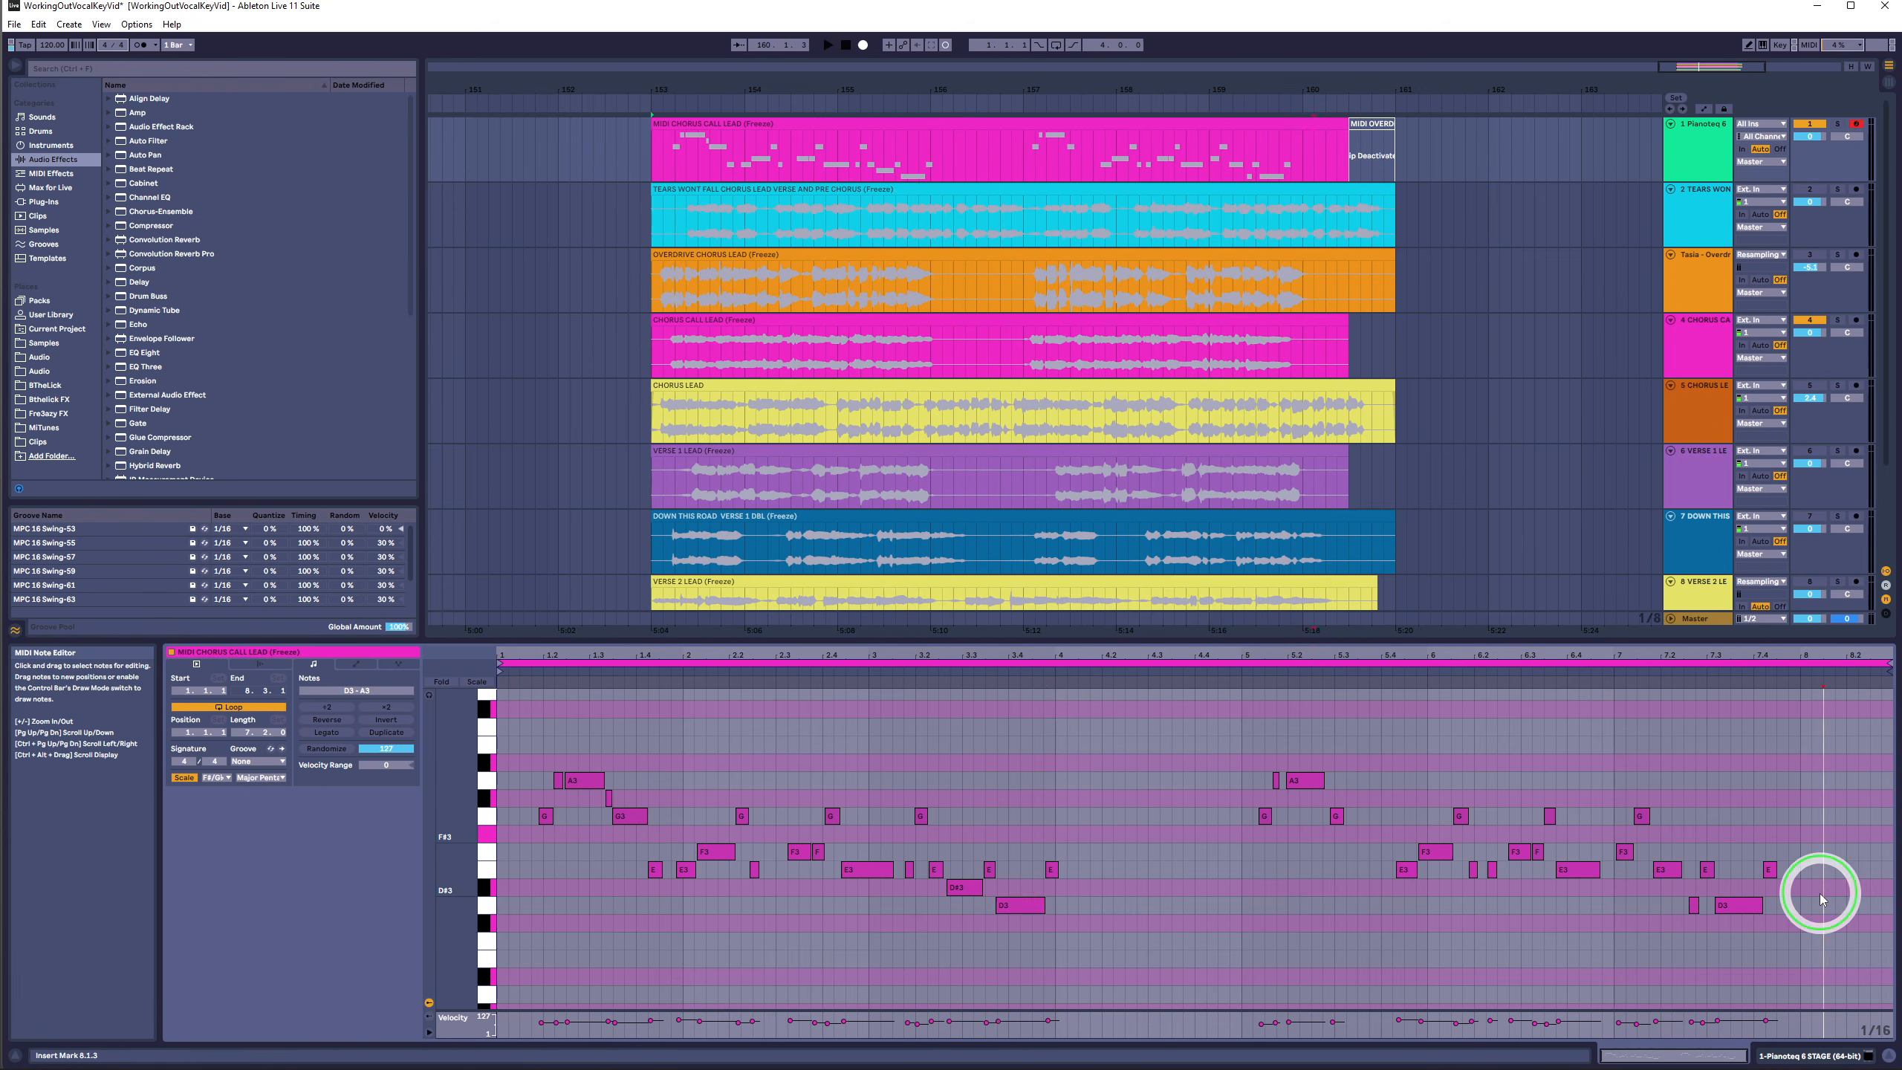
key("ctrl+a")
key("Up")
key("Up")
key("Up")
key("Up")
key("Up")
key("Up")
key("Up")
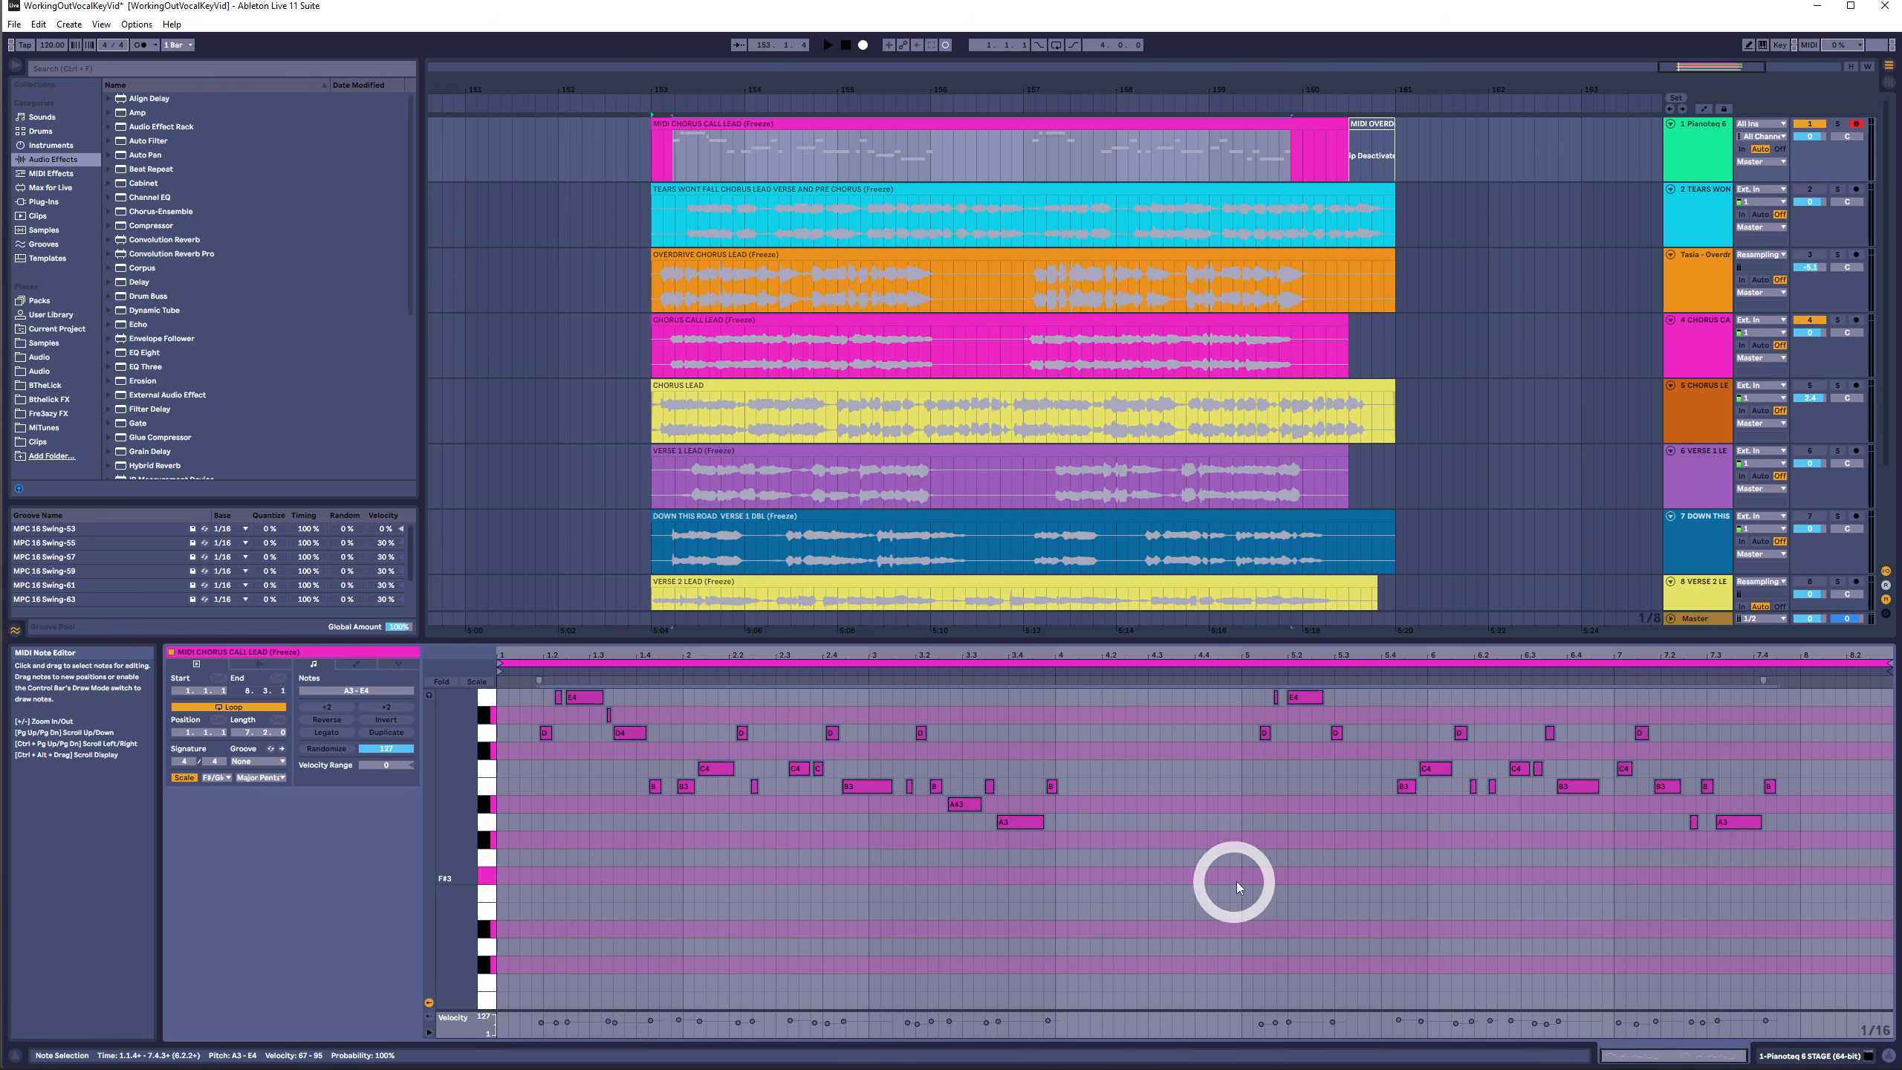
- Select a range of notes and undo the last transposition
scroll(1346, 883, "up", 2)
left_click(530, 741)
left_click_drag(530, 742, 1095, 909)
key("ctrl+z")
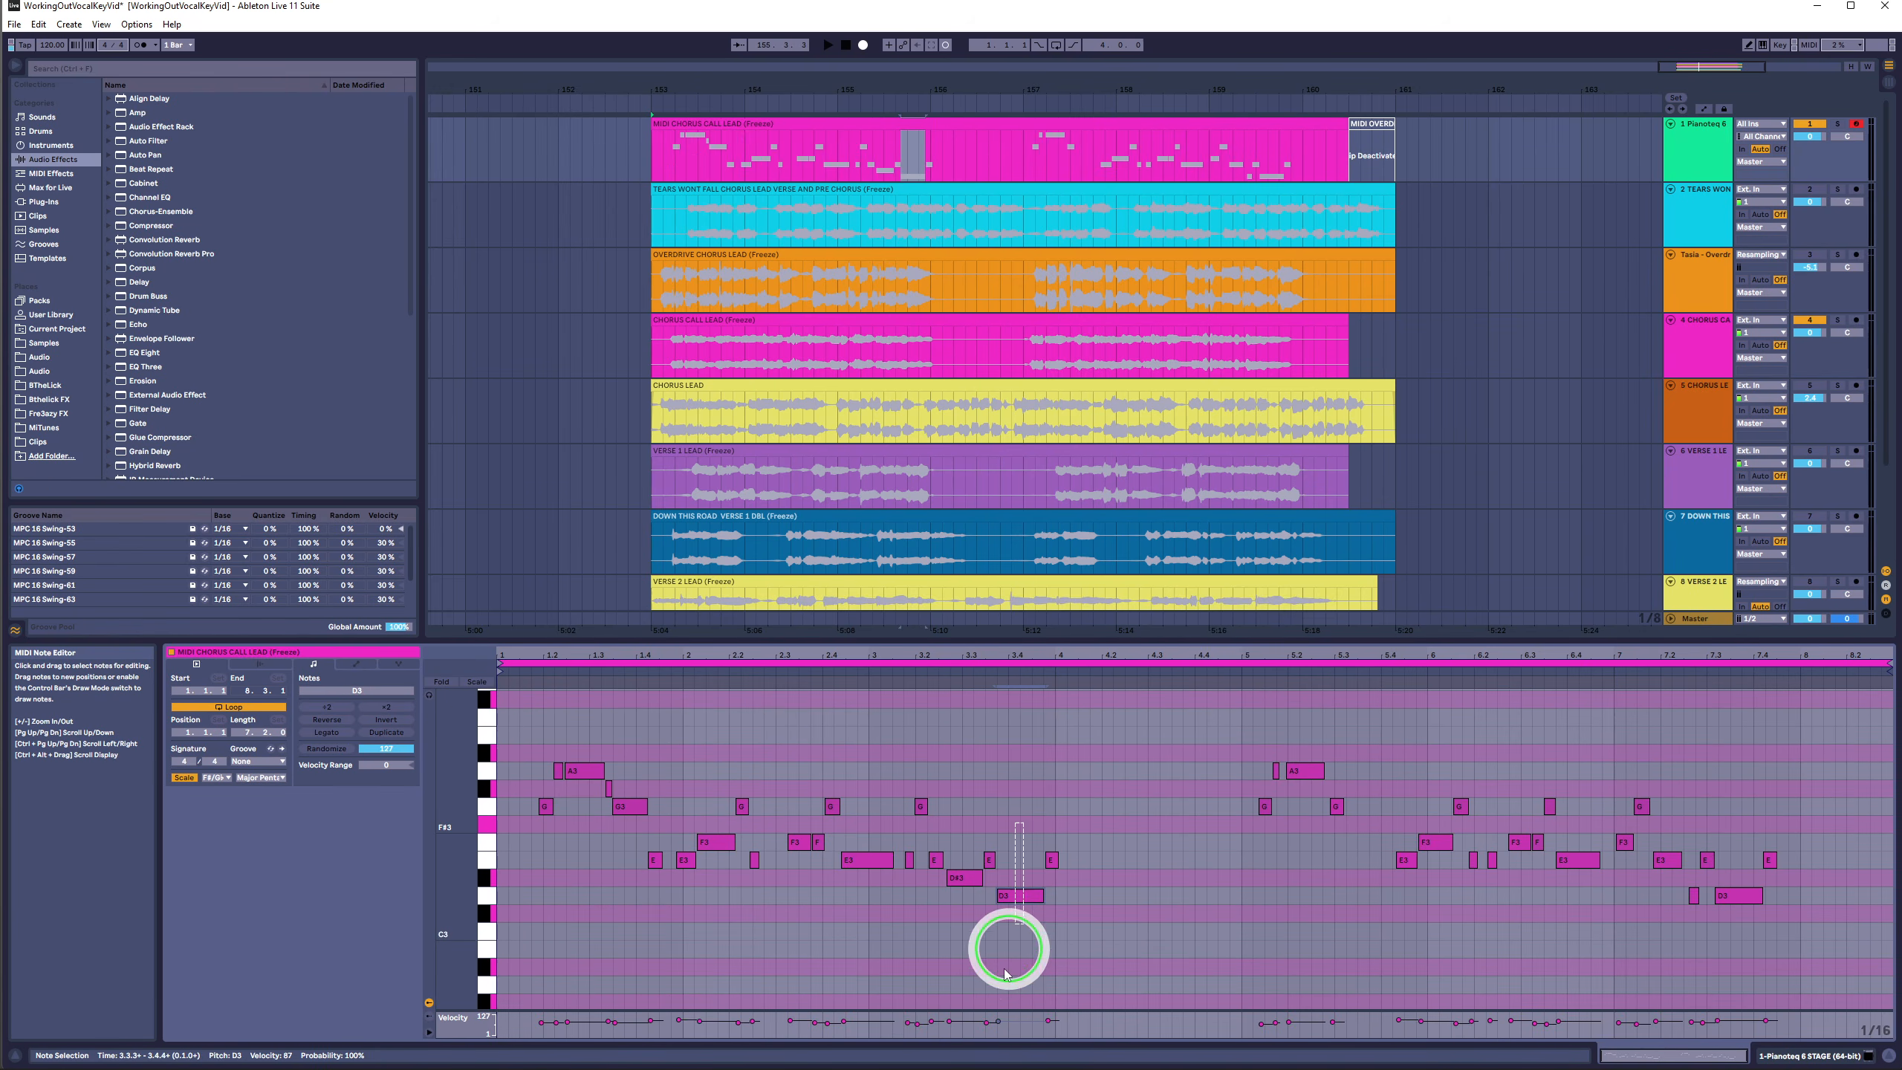
- Select all notes and individual pitch rows in the clip to review the melody's range
key("ctrl+a")
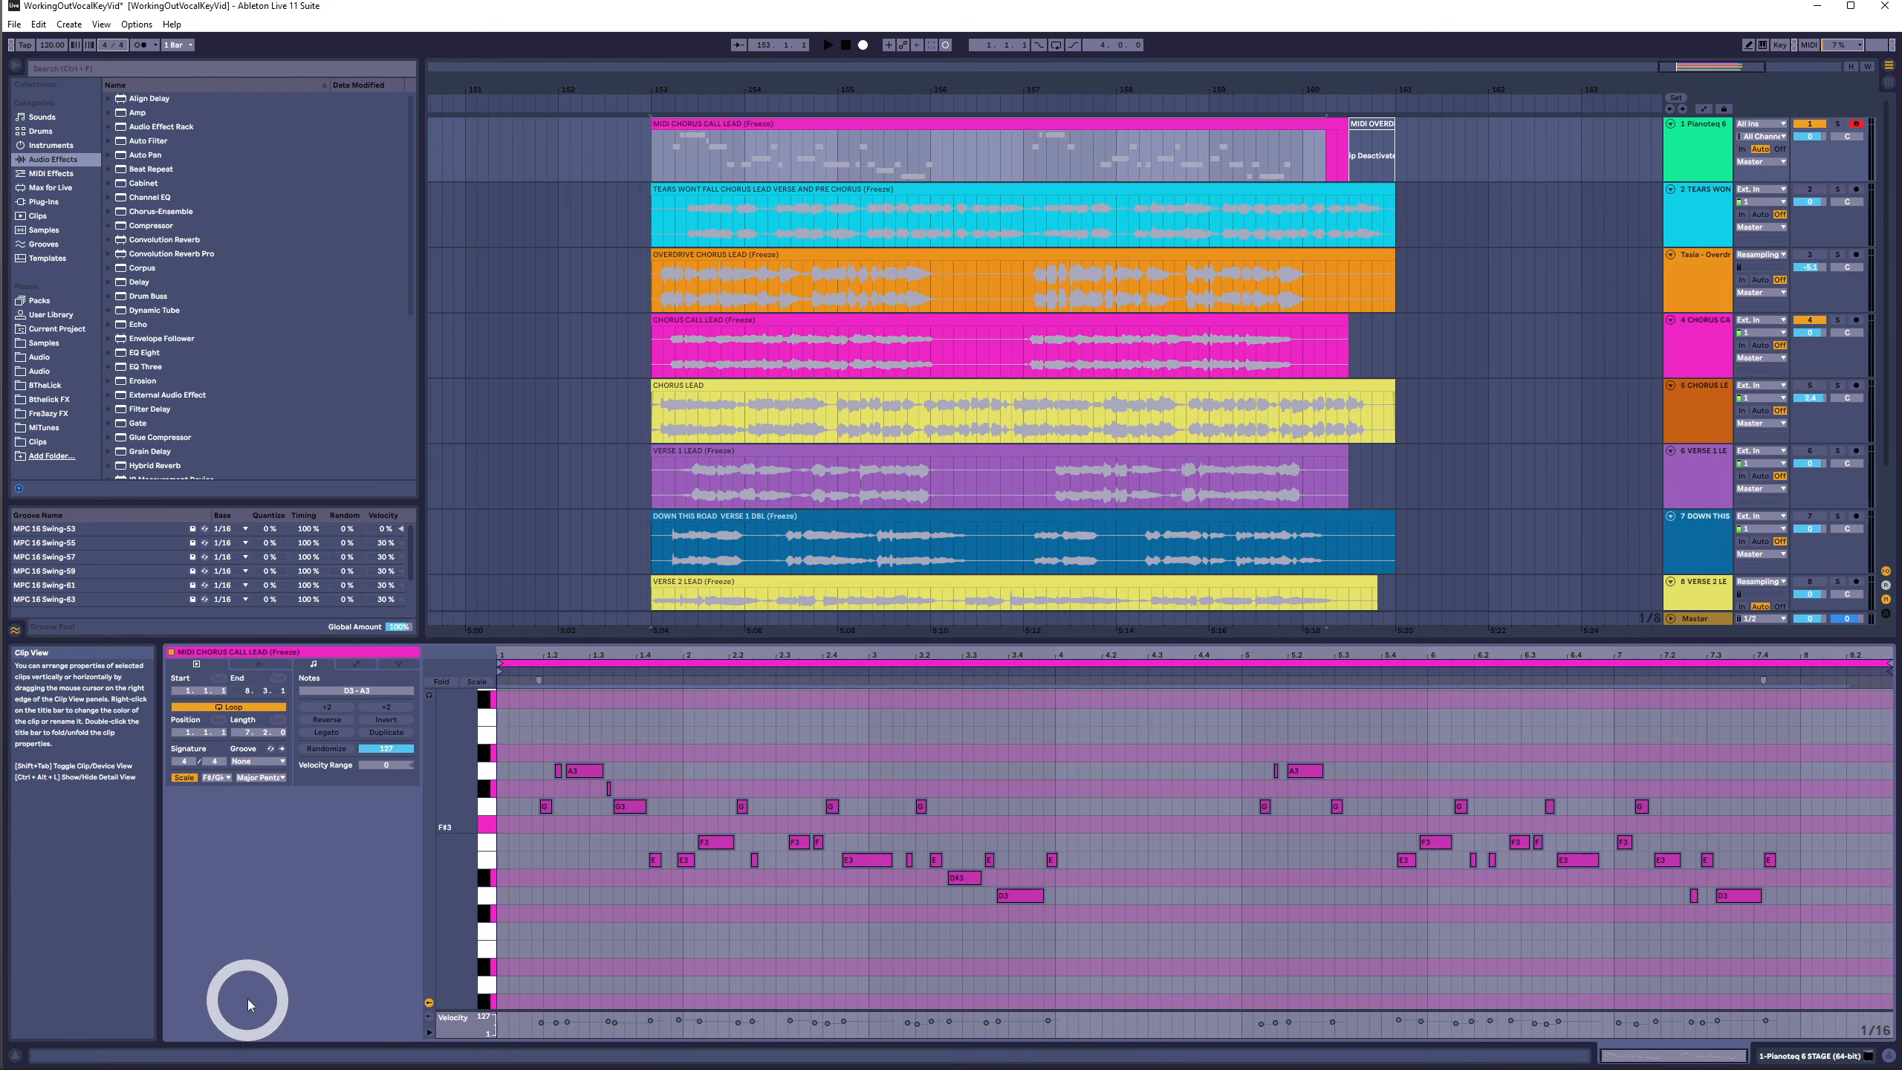
left_click(1204, 888)
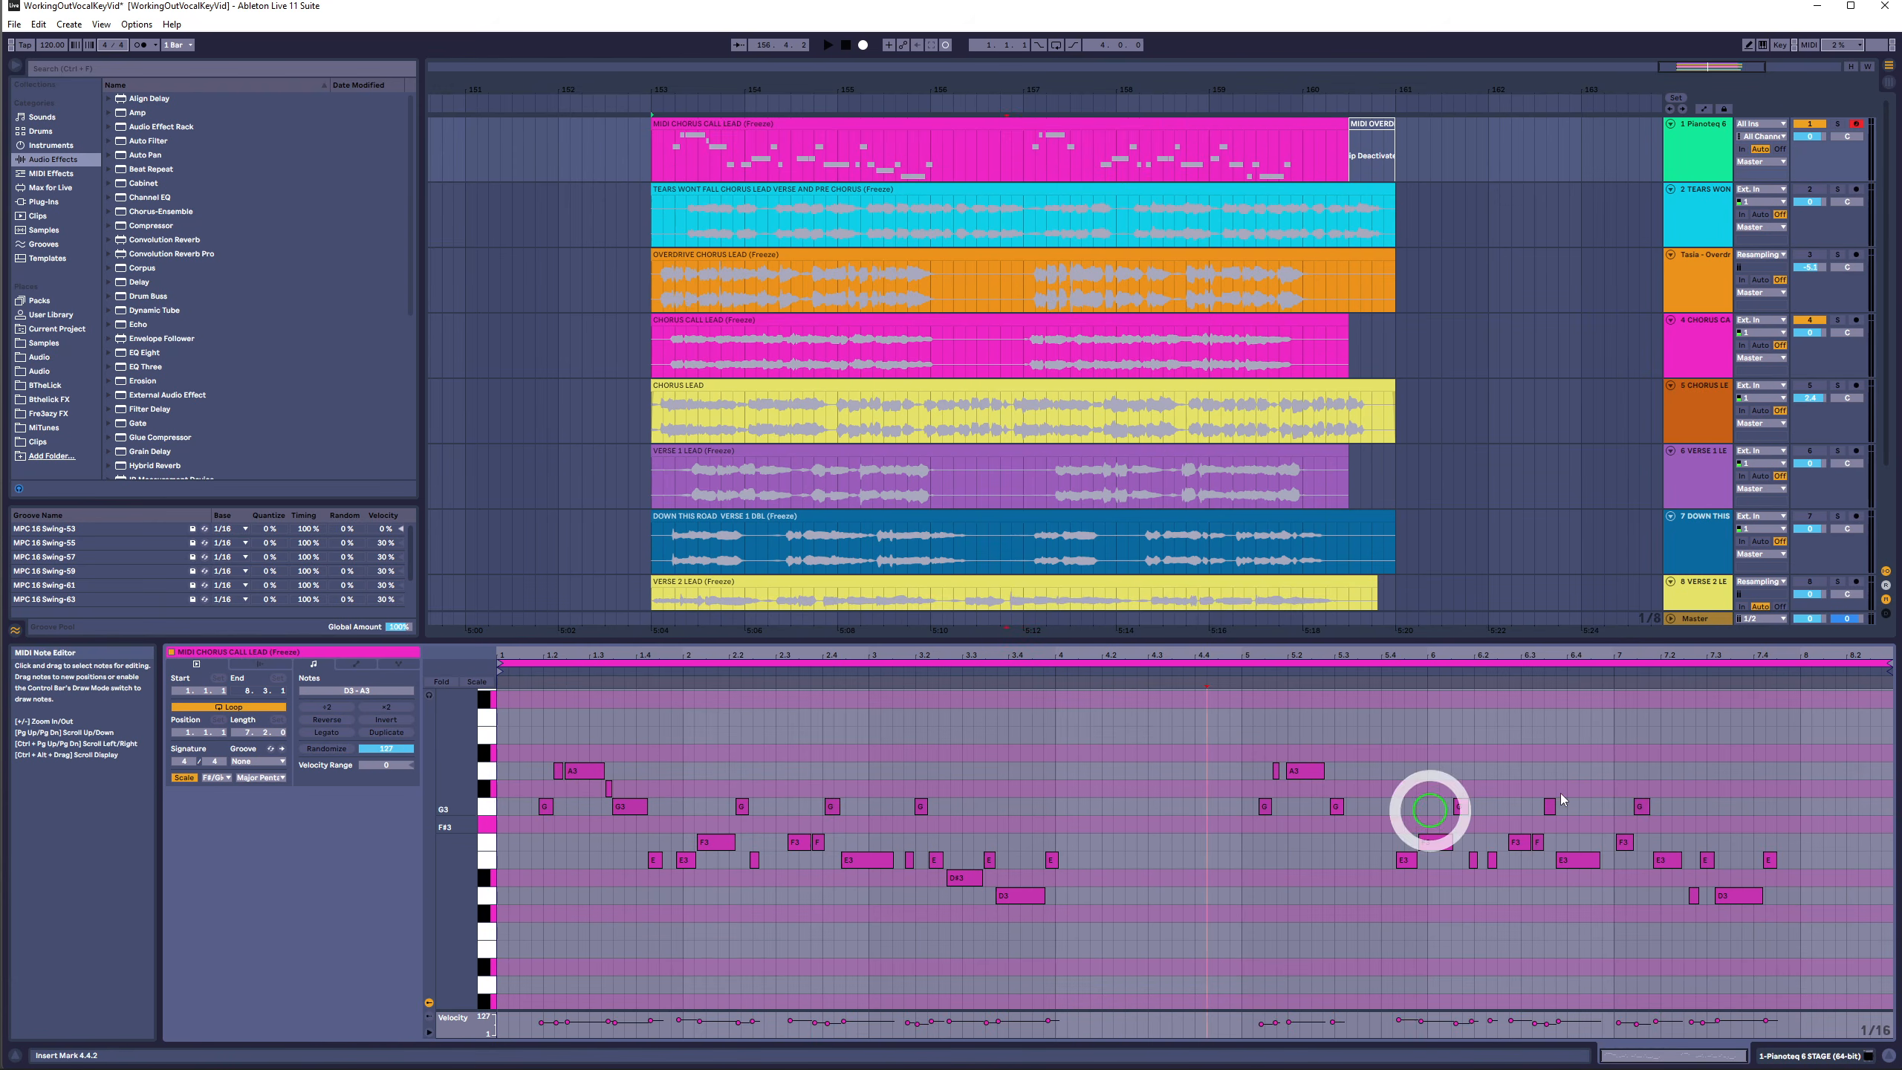
left_click_drag(1810, 741, 455, 985)
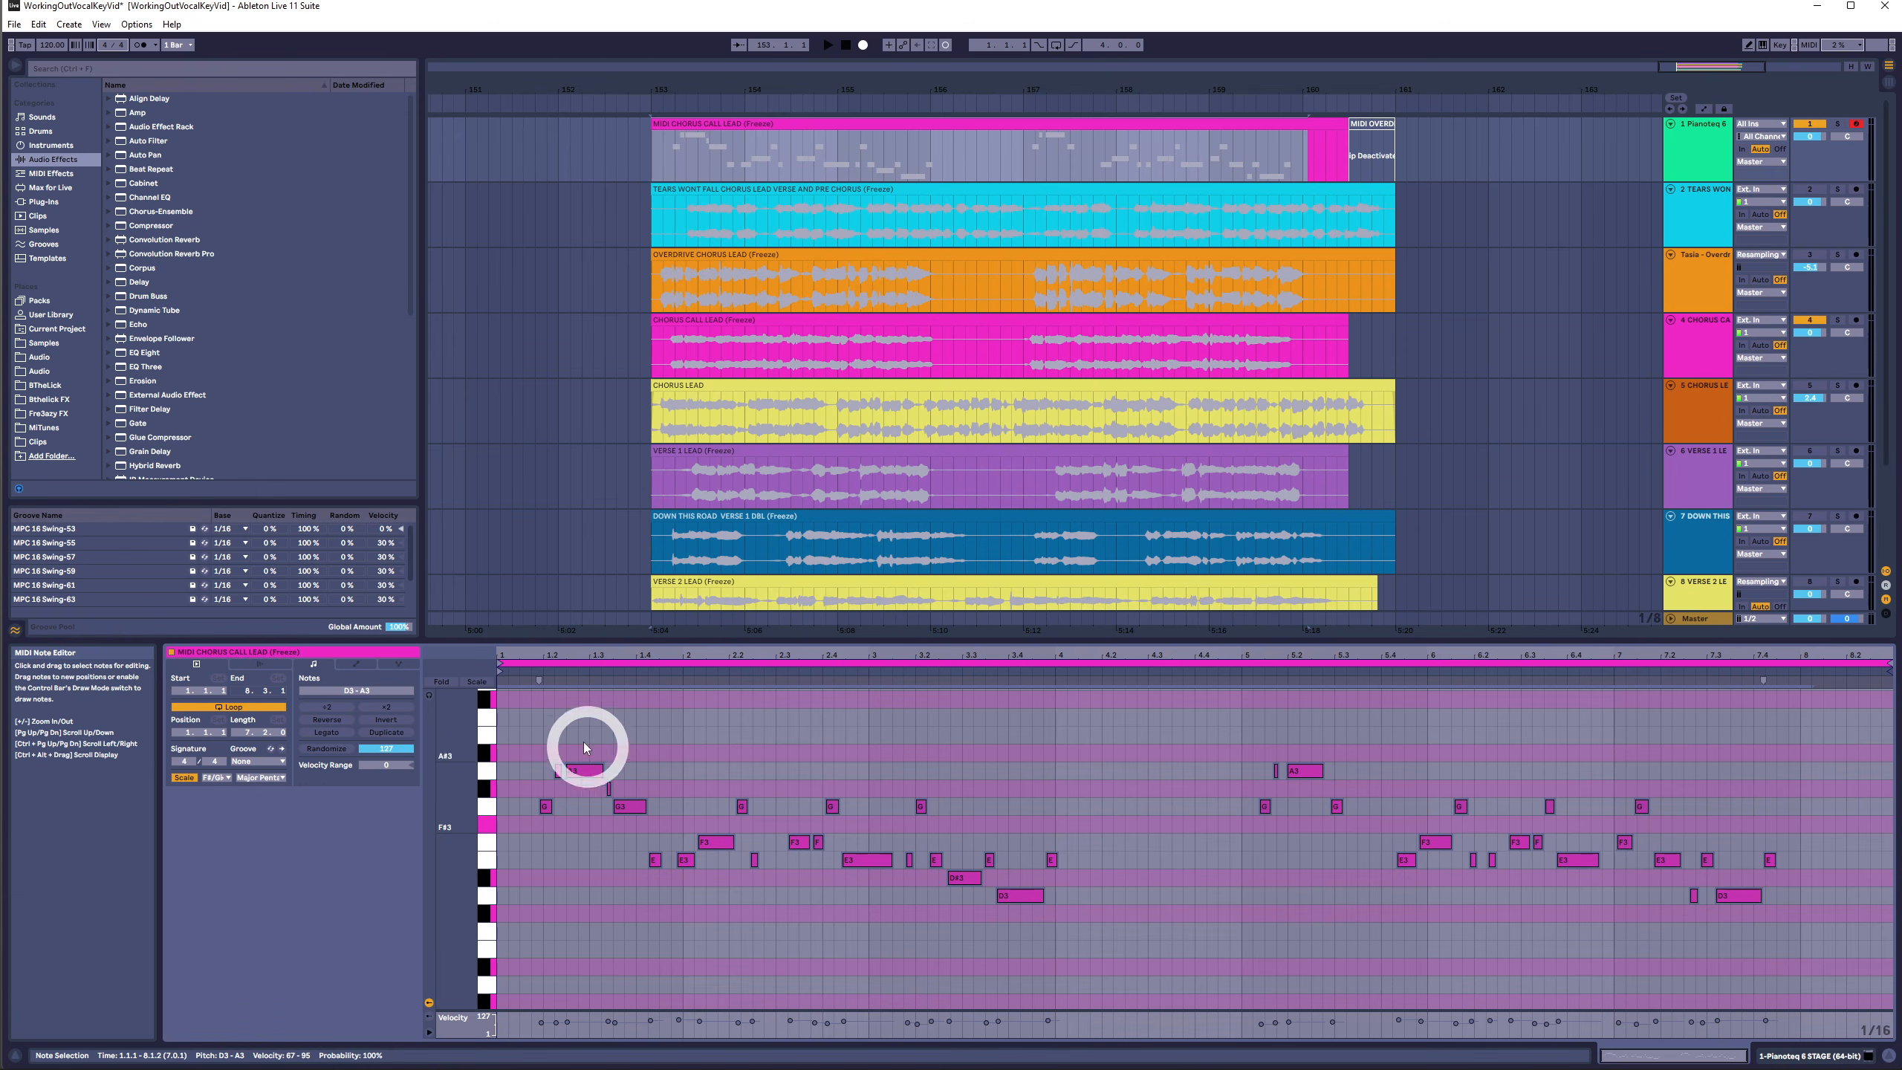
mouse_move(556, 728)
left_mouse_down()
mouse_move(956, 786)
mouse_move(1511, 800)
mouse_move(1512, 783)
left_mouse_up()
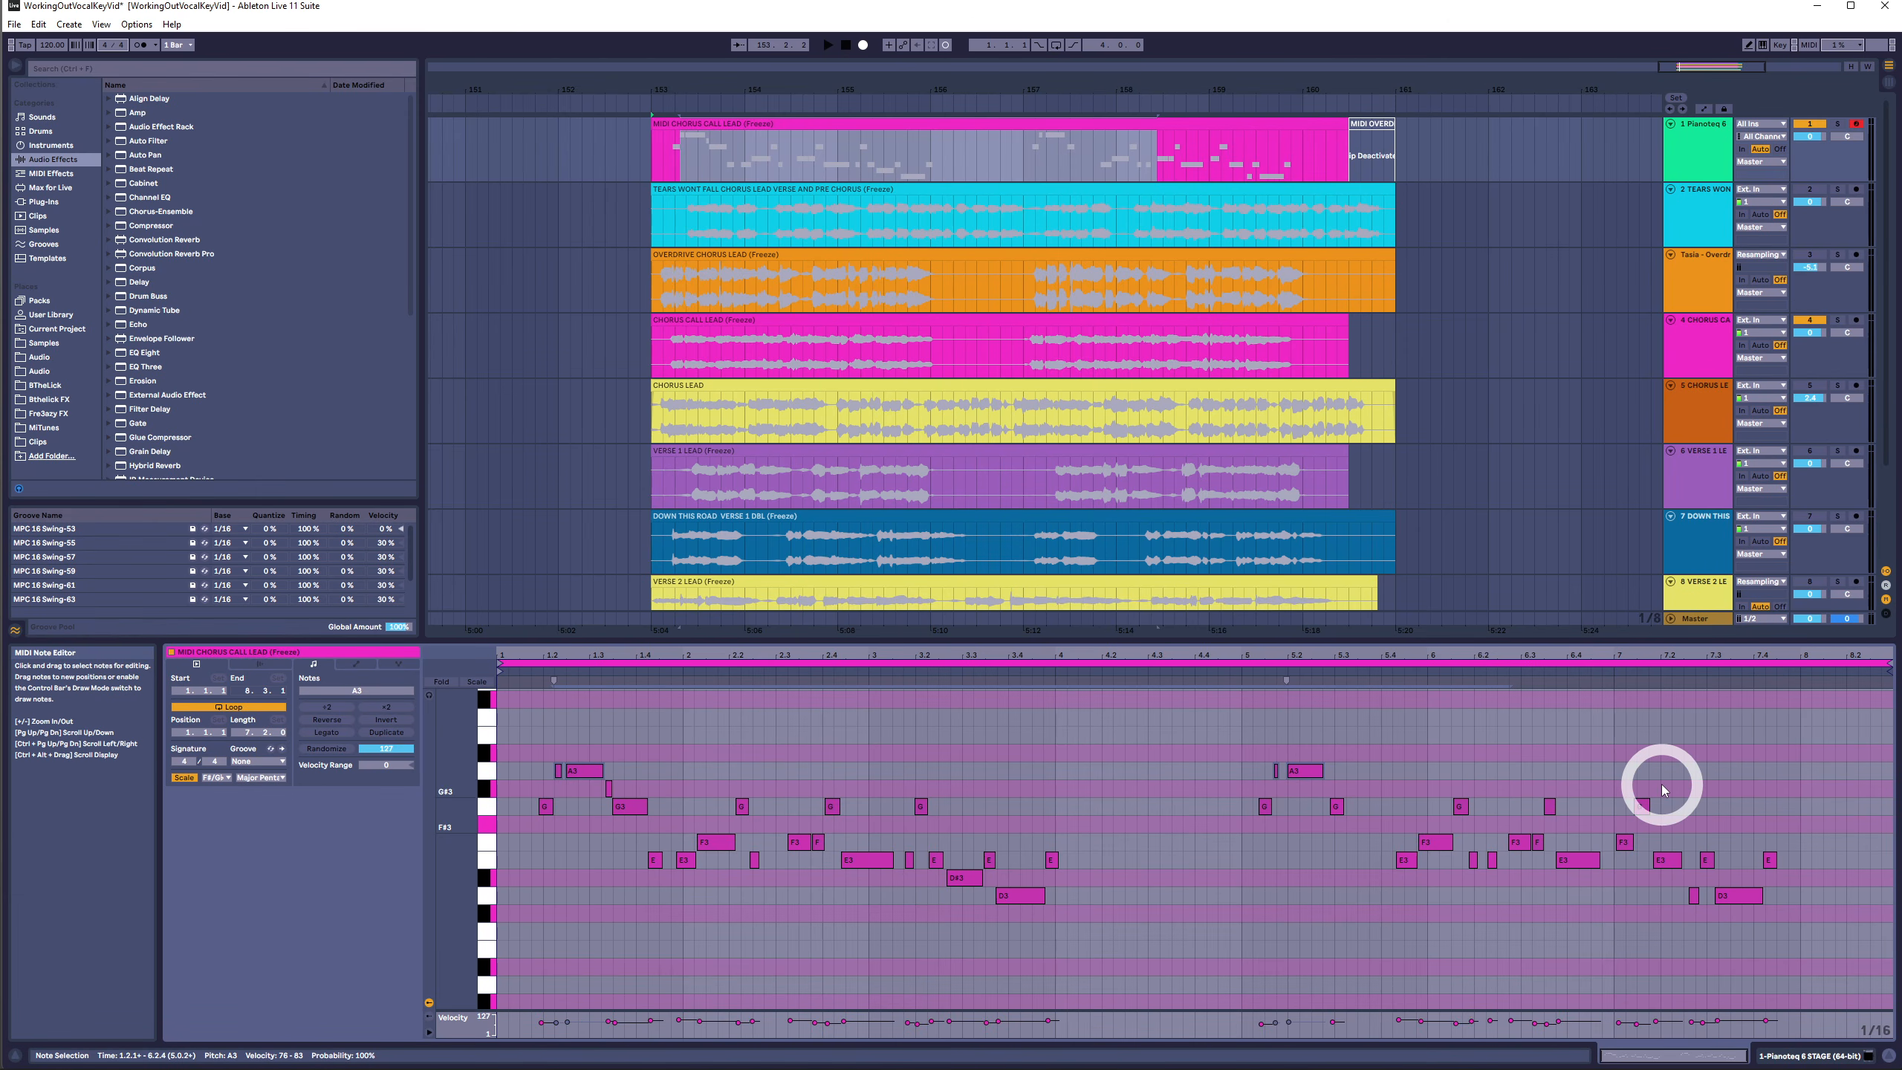
left_click_drag(1733, 784, 1464, 786)
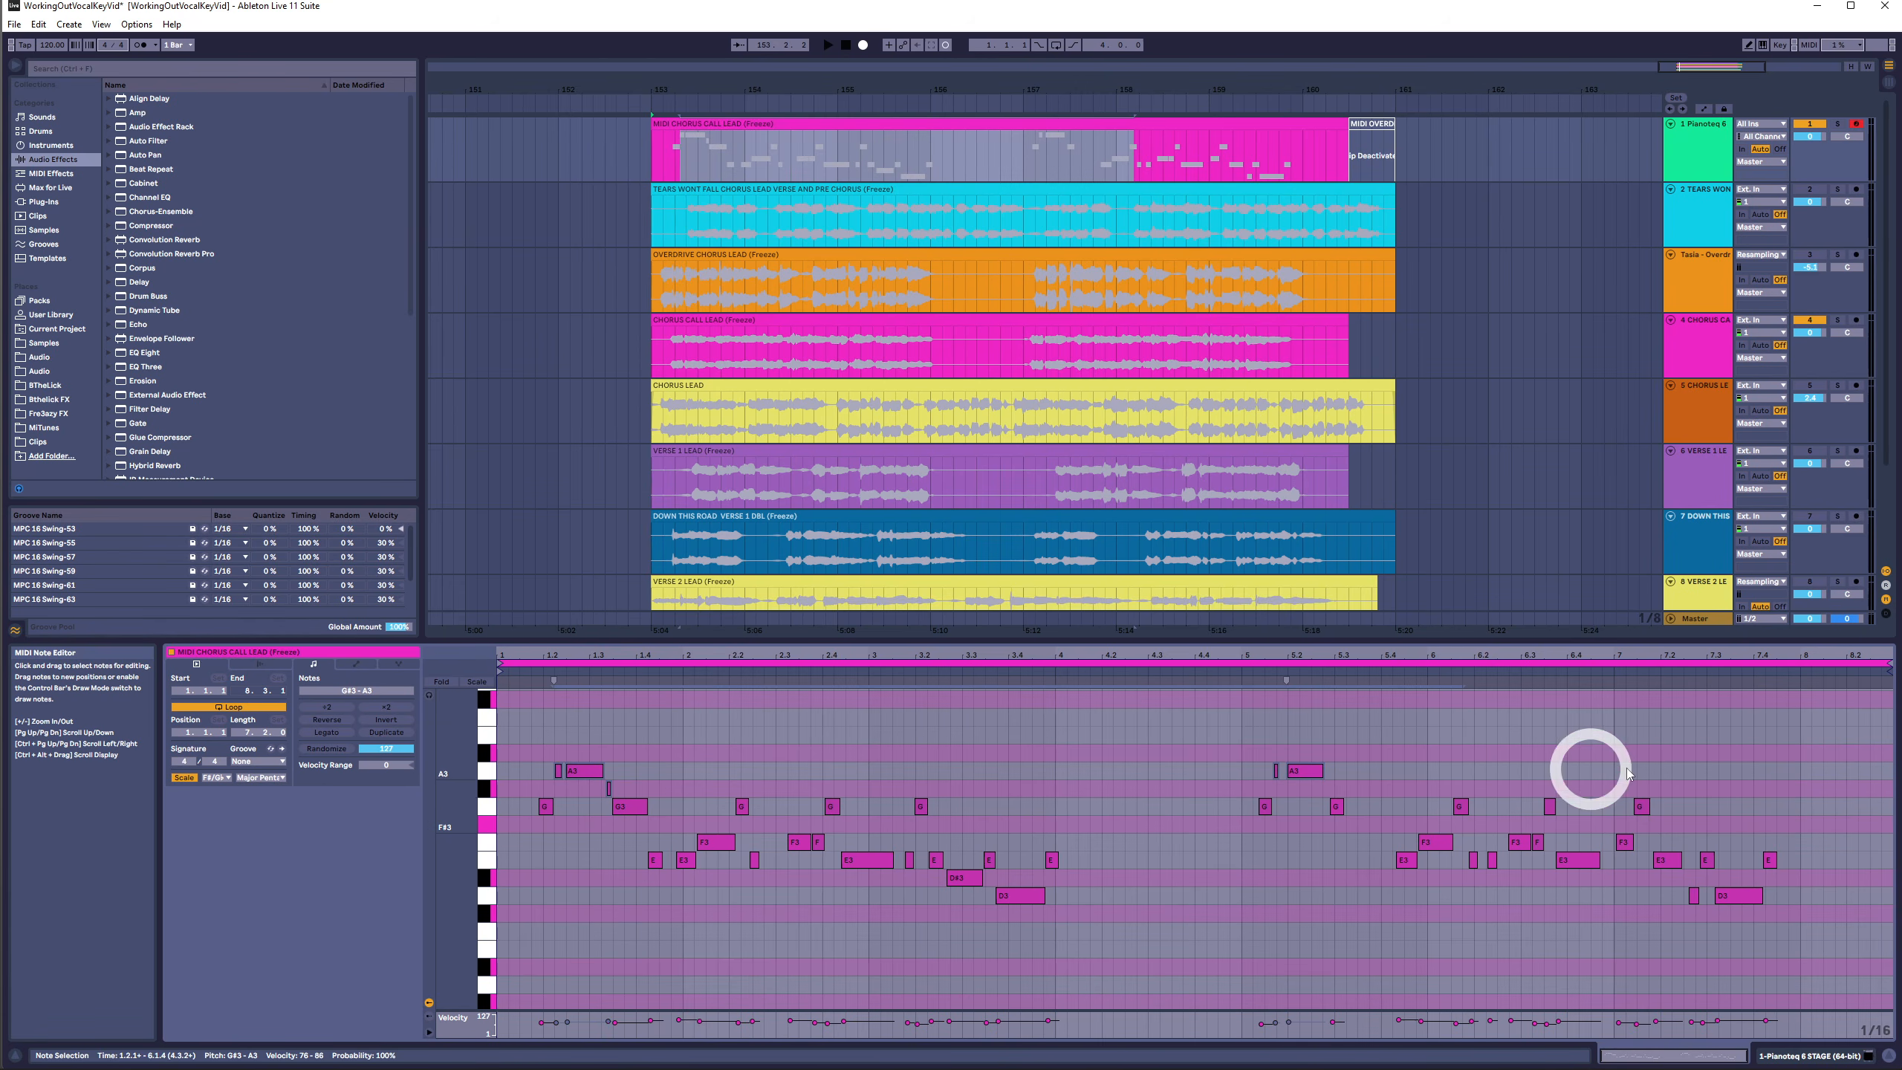
left_click_drag(1801, 747, 1348, 956)
left_click_drag(496, 982, 500, 982)
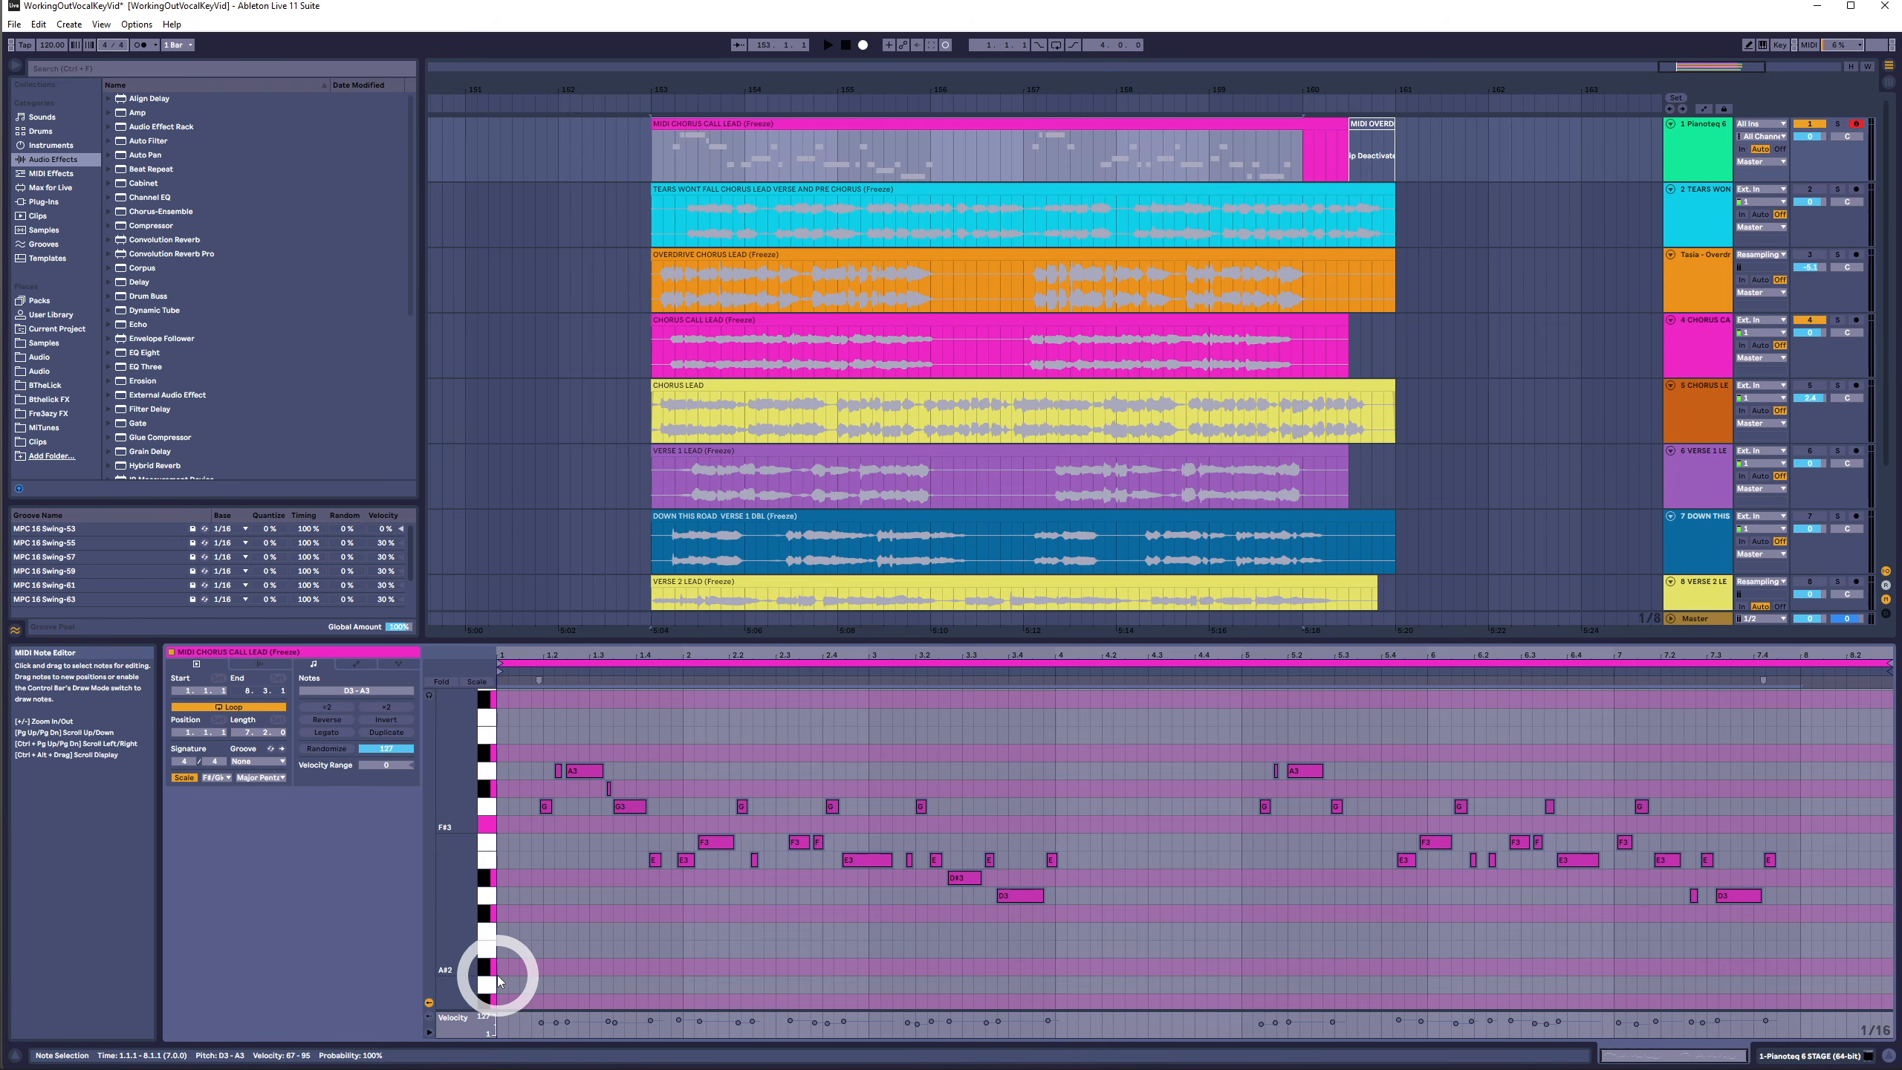
left_click_drag(1804, 734, 442, 993)
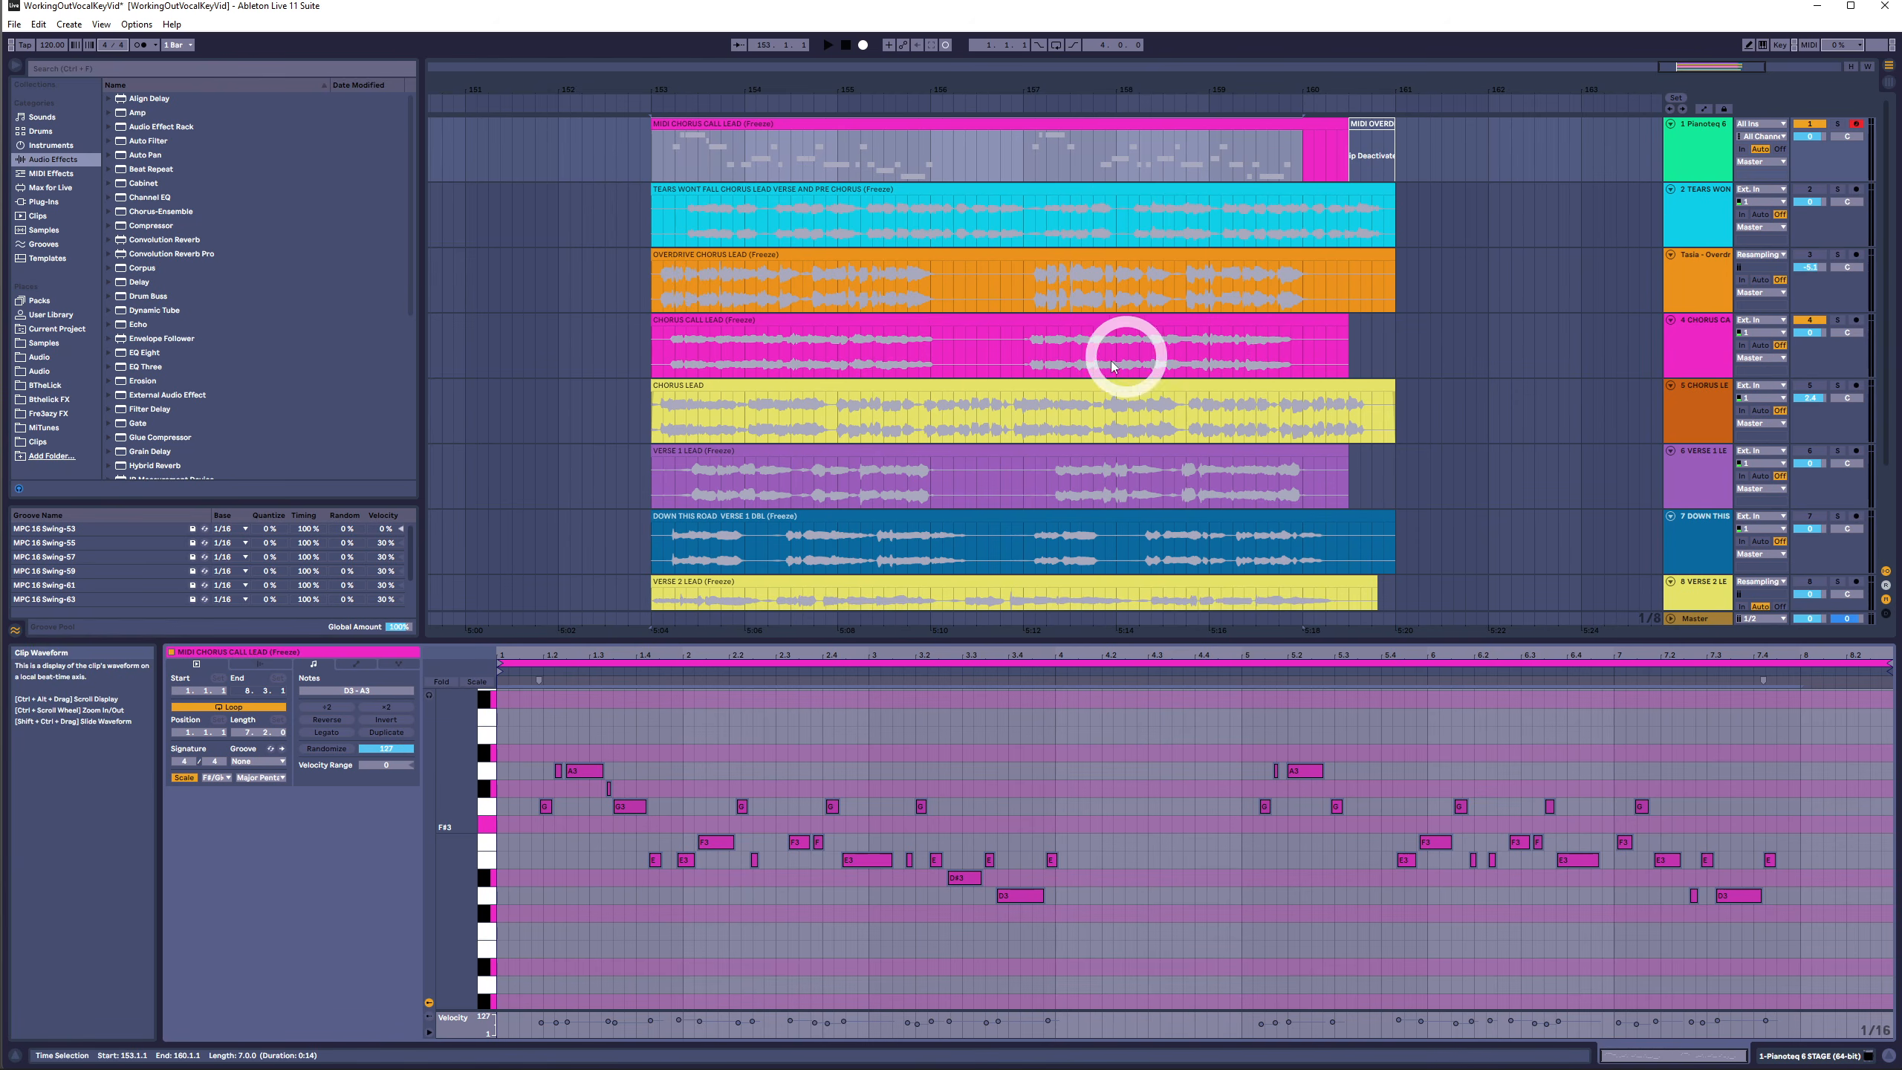
- Open the MIDI Chorus Lead clip in the note editor and stop playback
left_click(1060, 383)
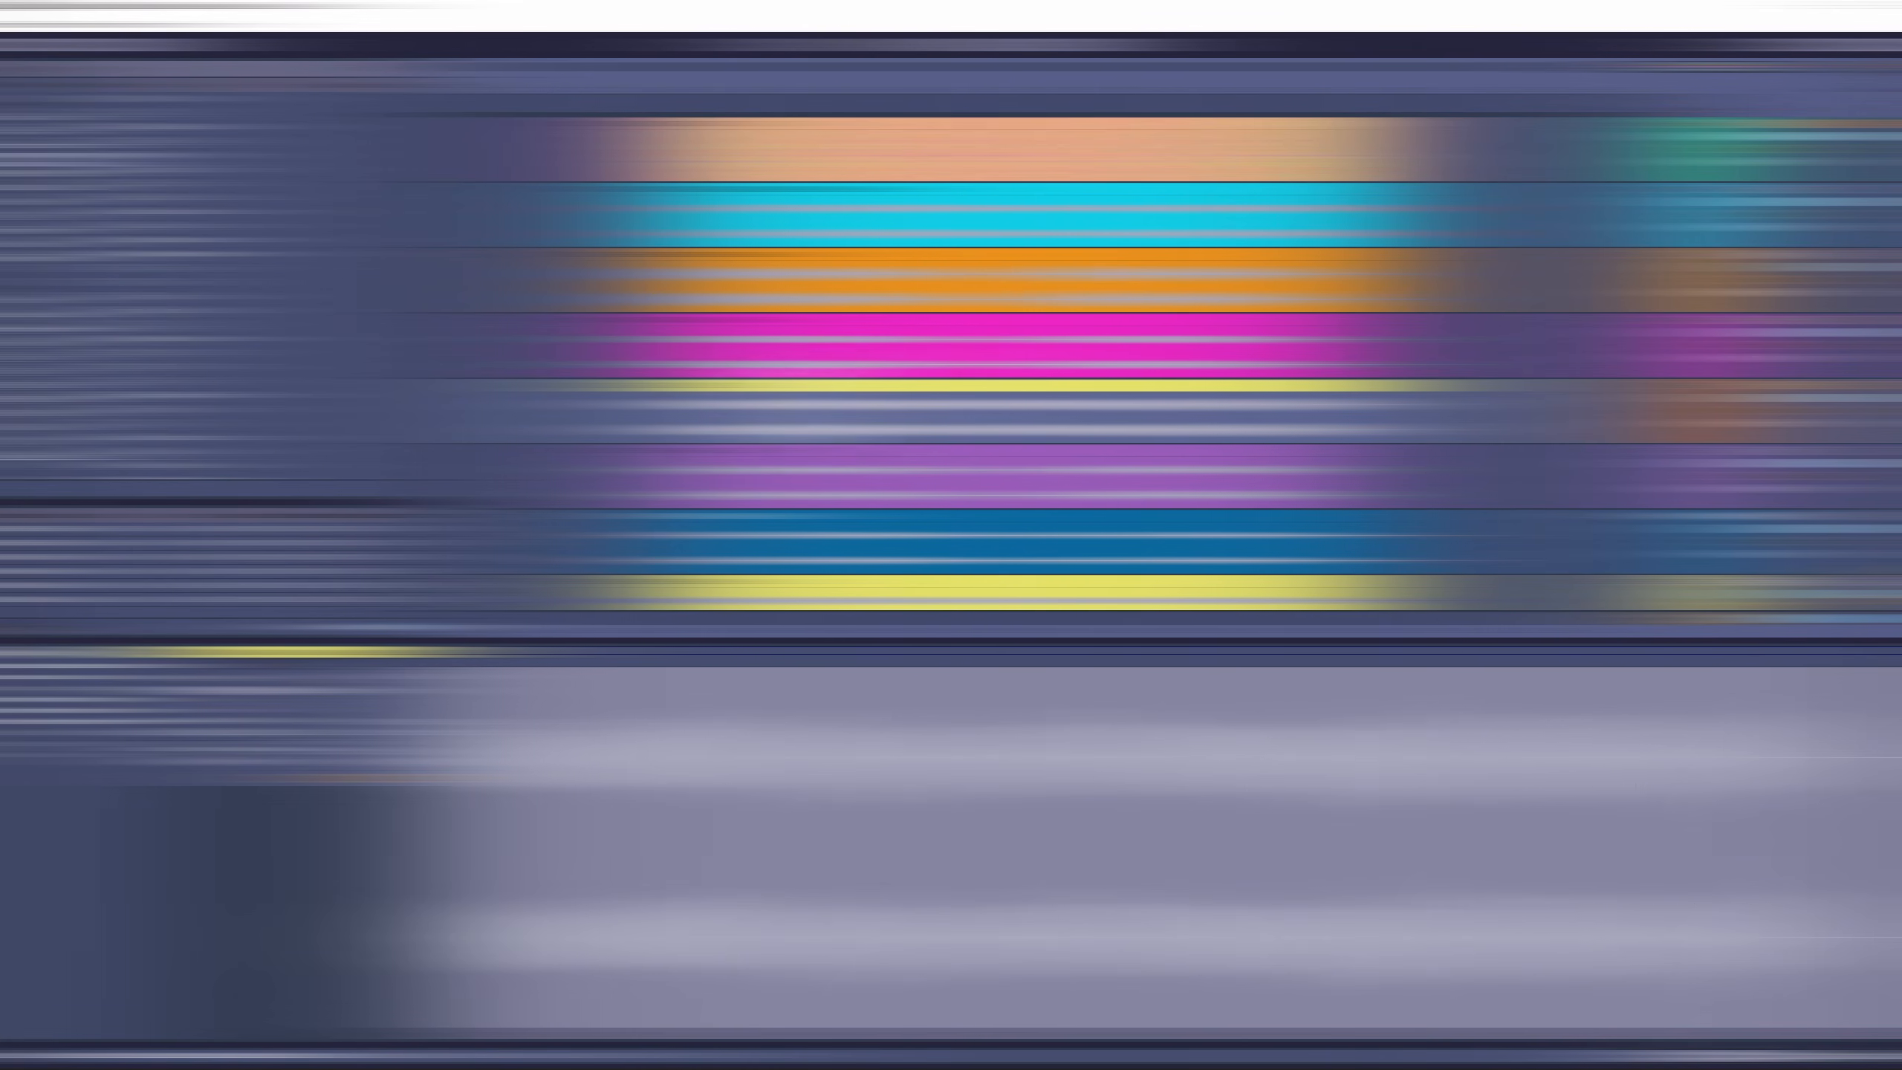
left_click(829, 127)
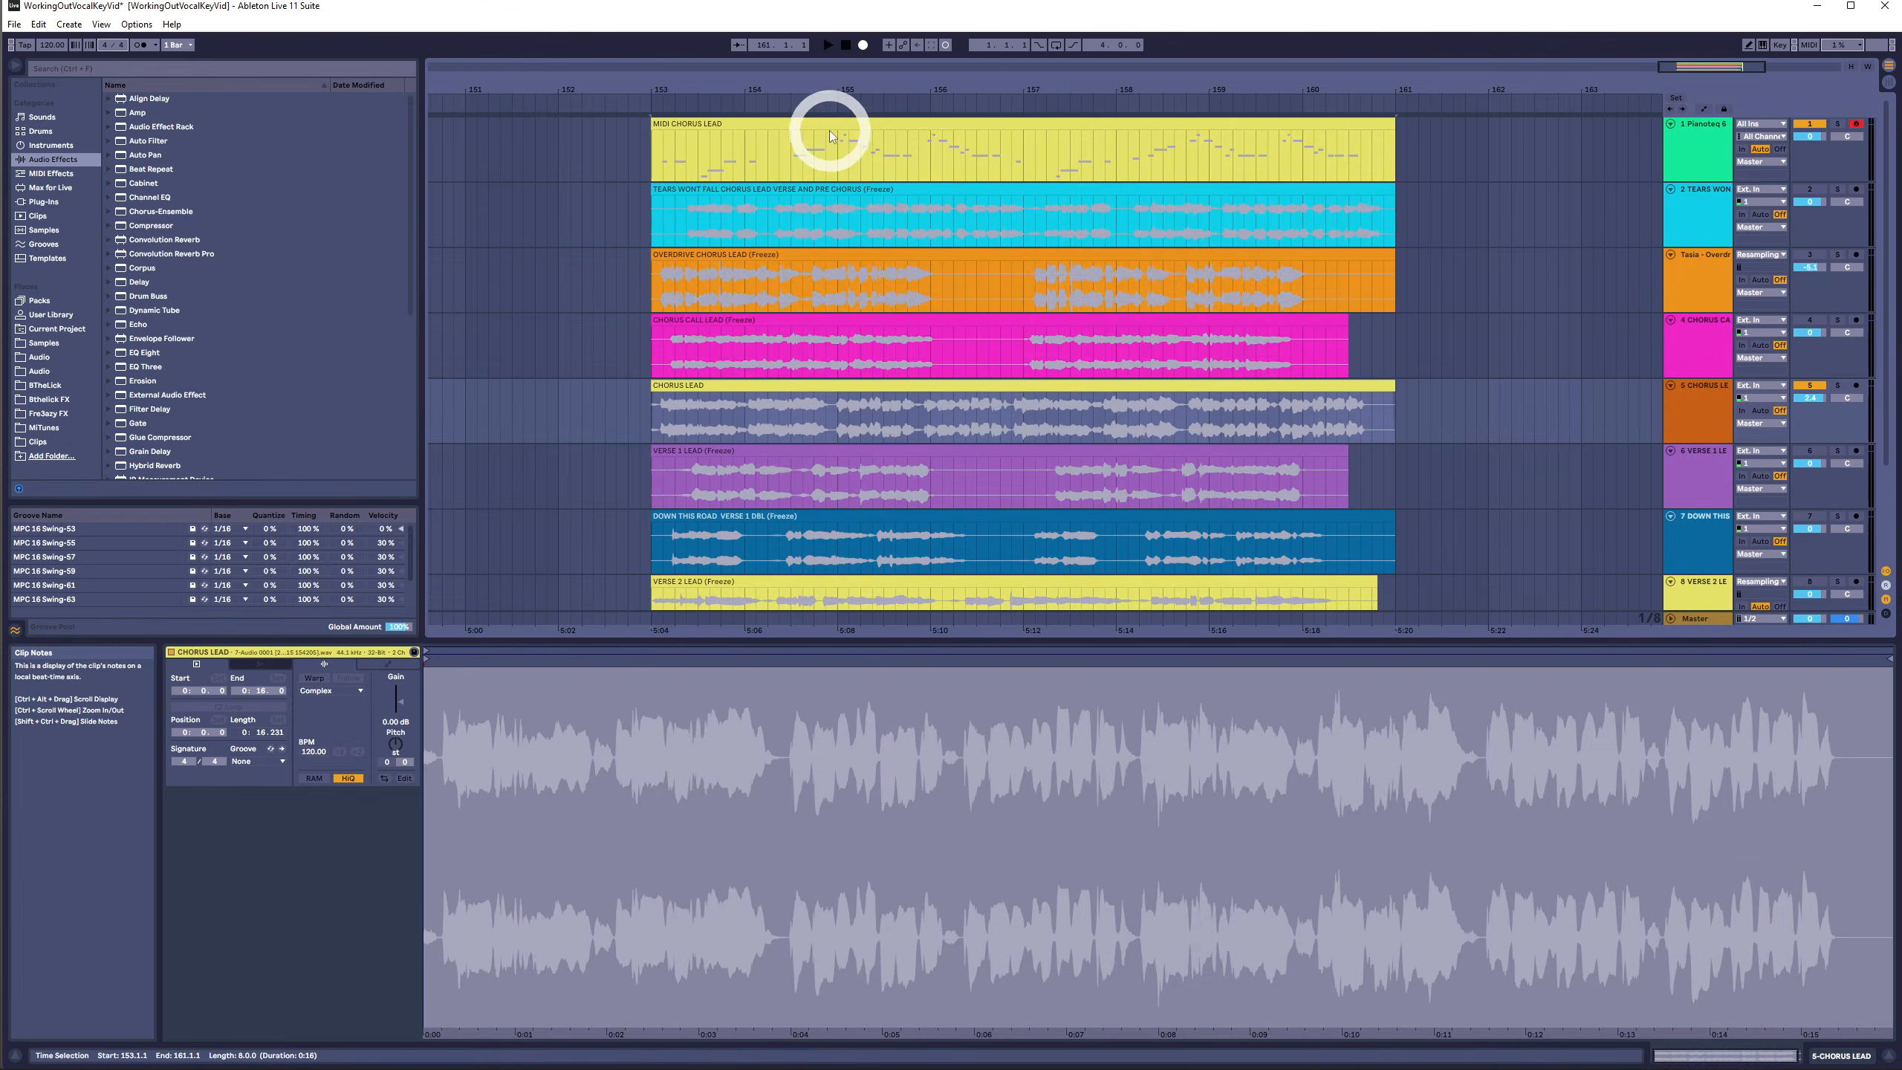
left_click(829, 124)
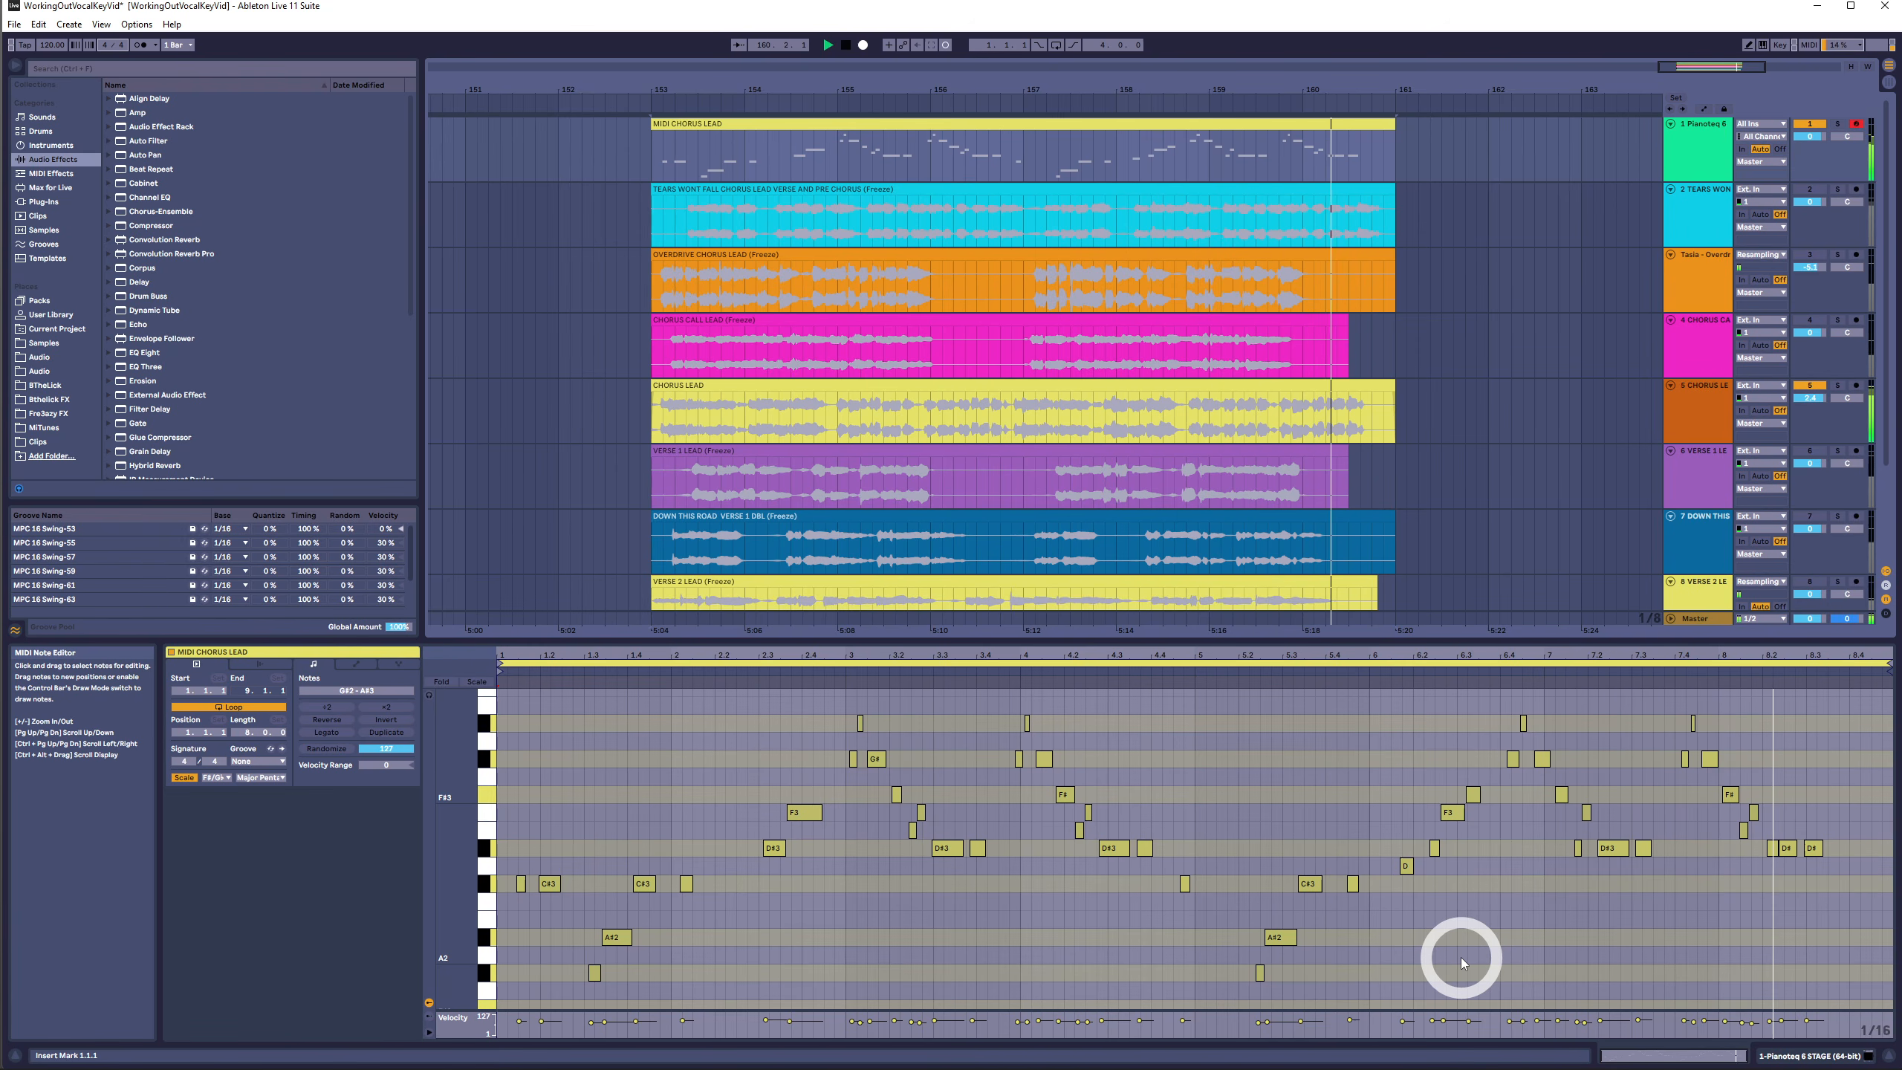
key("space")
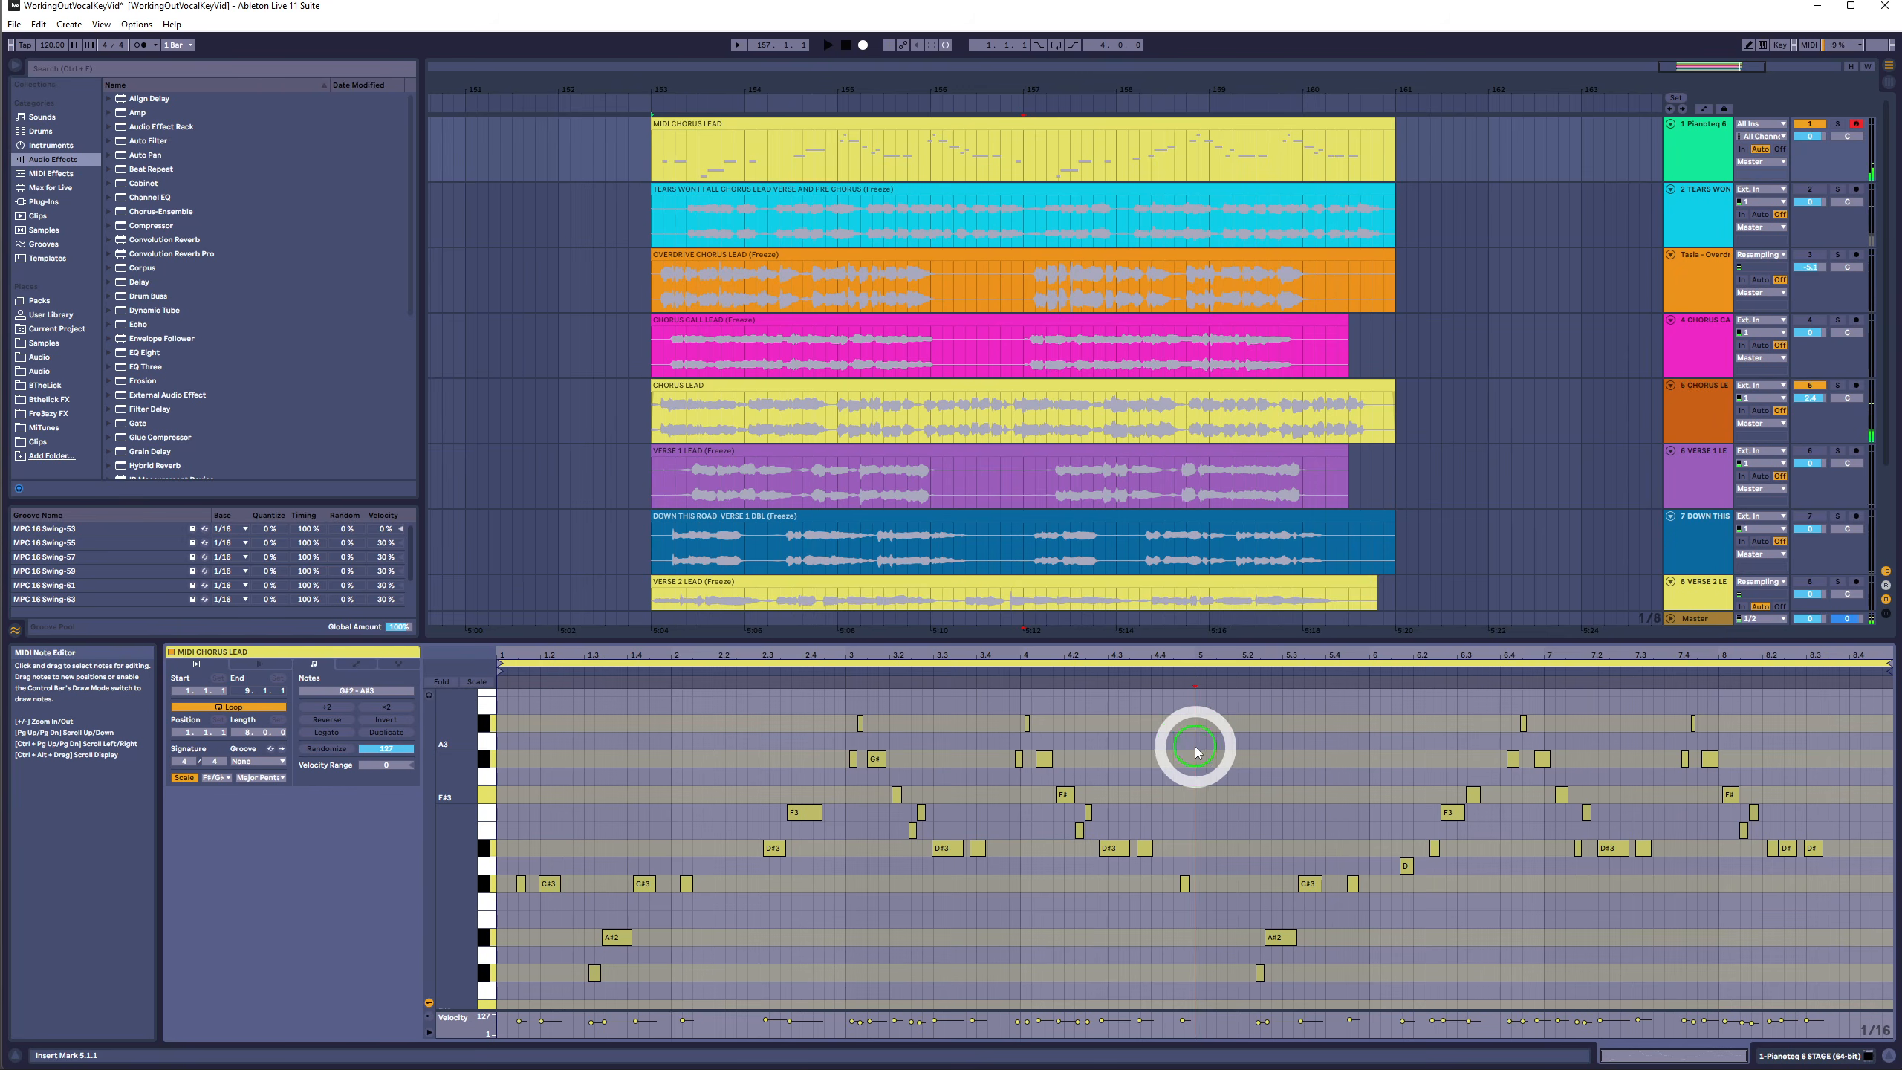
- Set the clip loop to end at bar 5 and delete every note after bar 5
left_click(1194, 748)
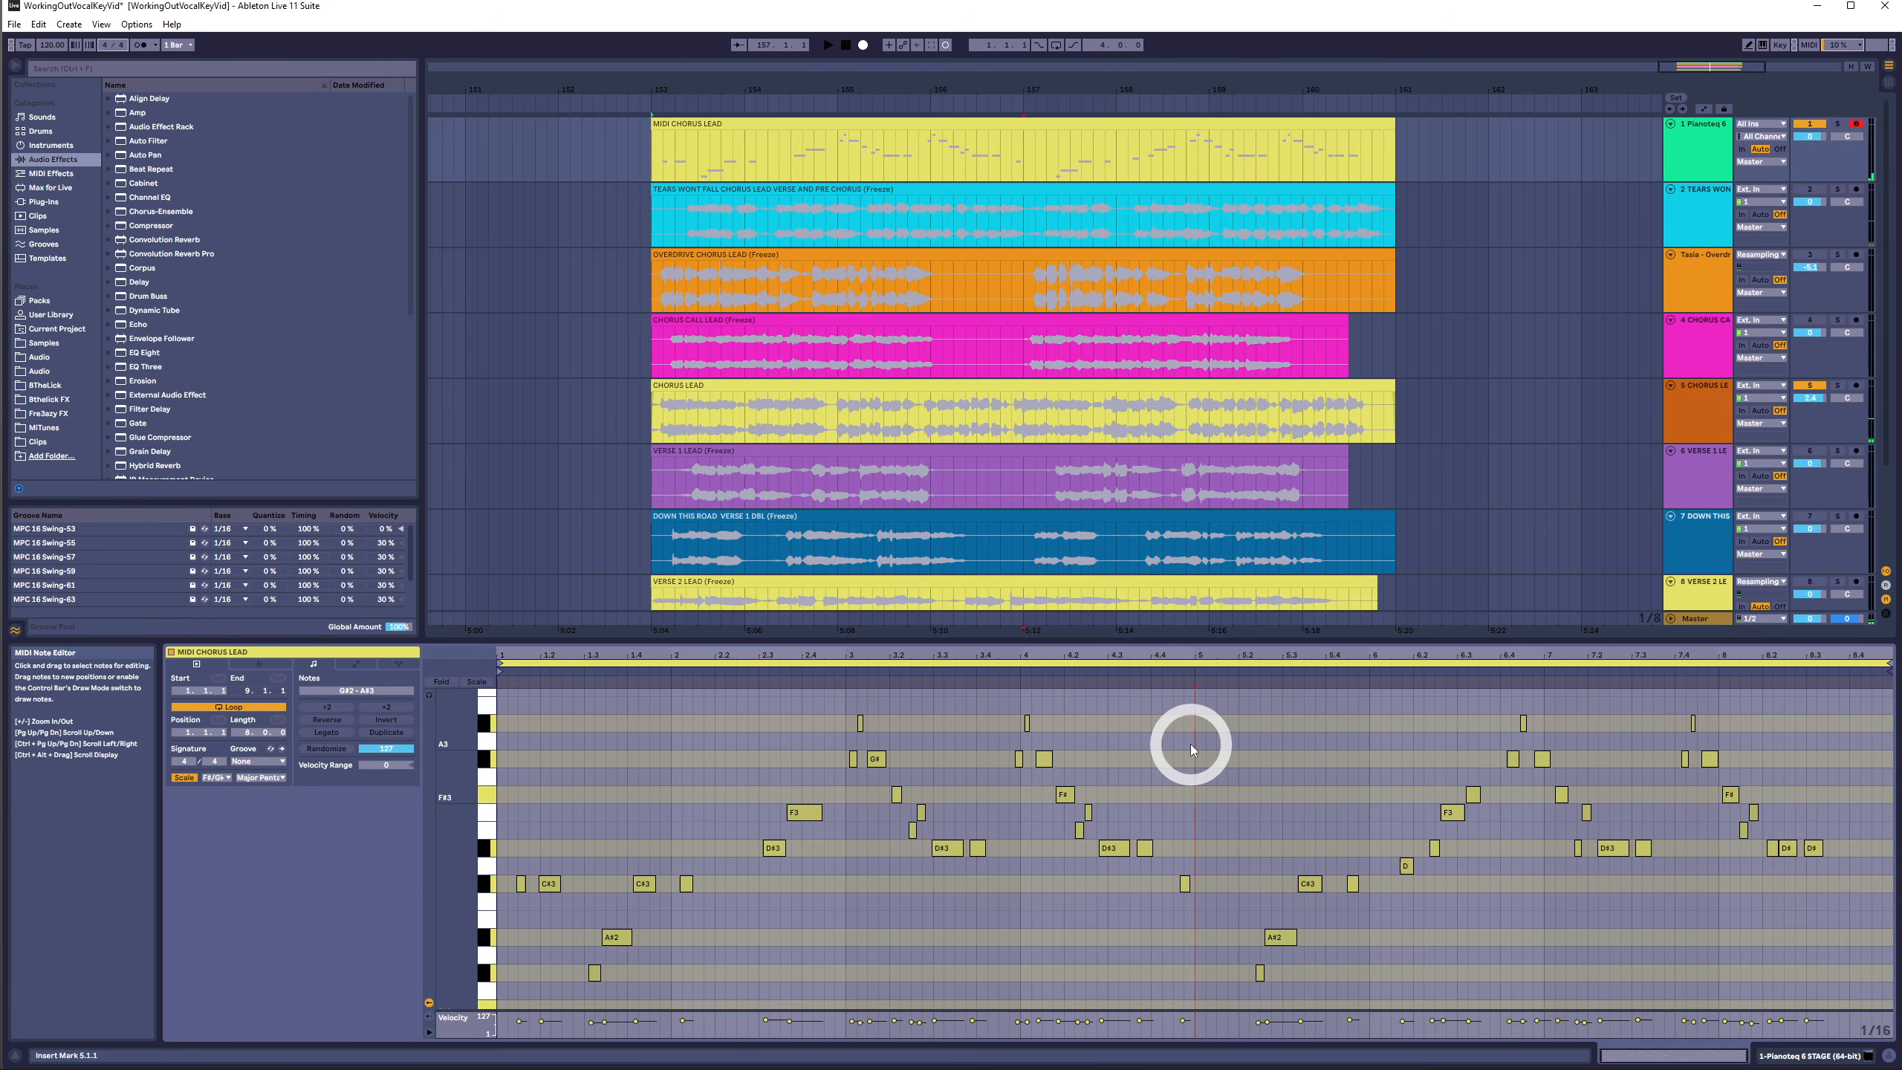
left_click(1196, 662, "ctrl")
left_click_drag(1184, 702, 377, 1022)
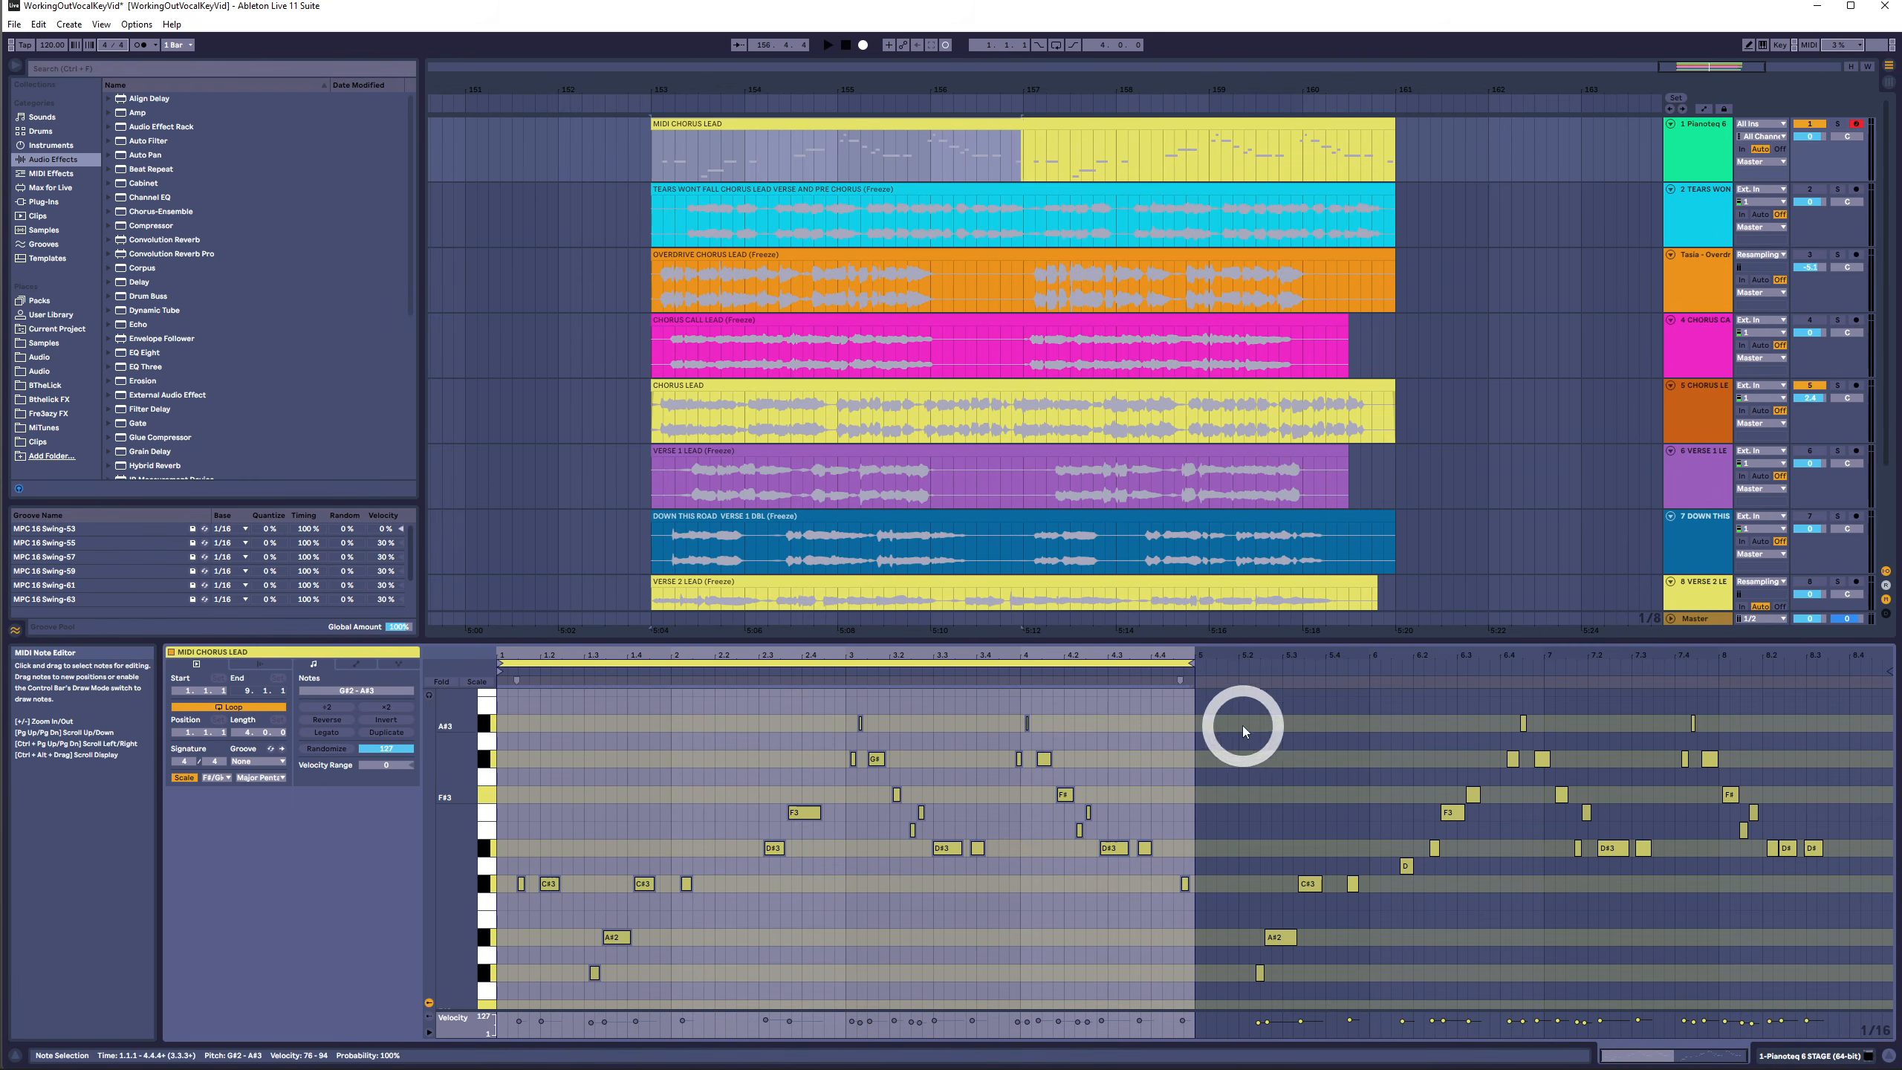
left_click_drag(1218, 711, 1776, 1043)
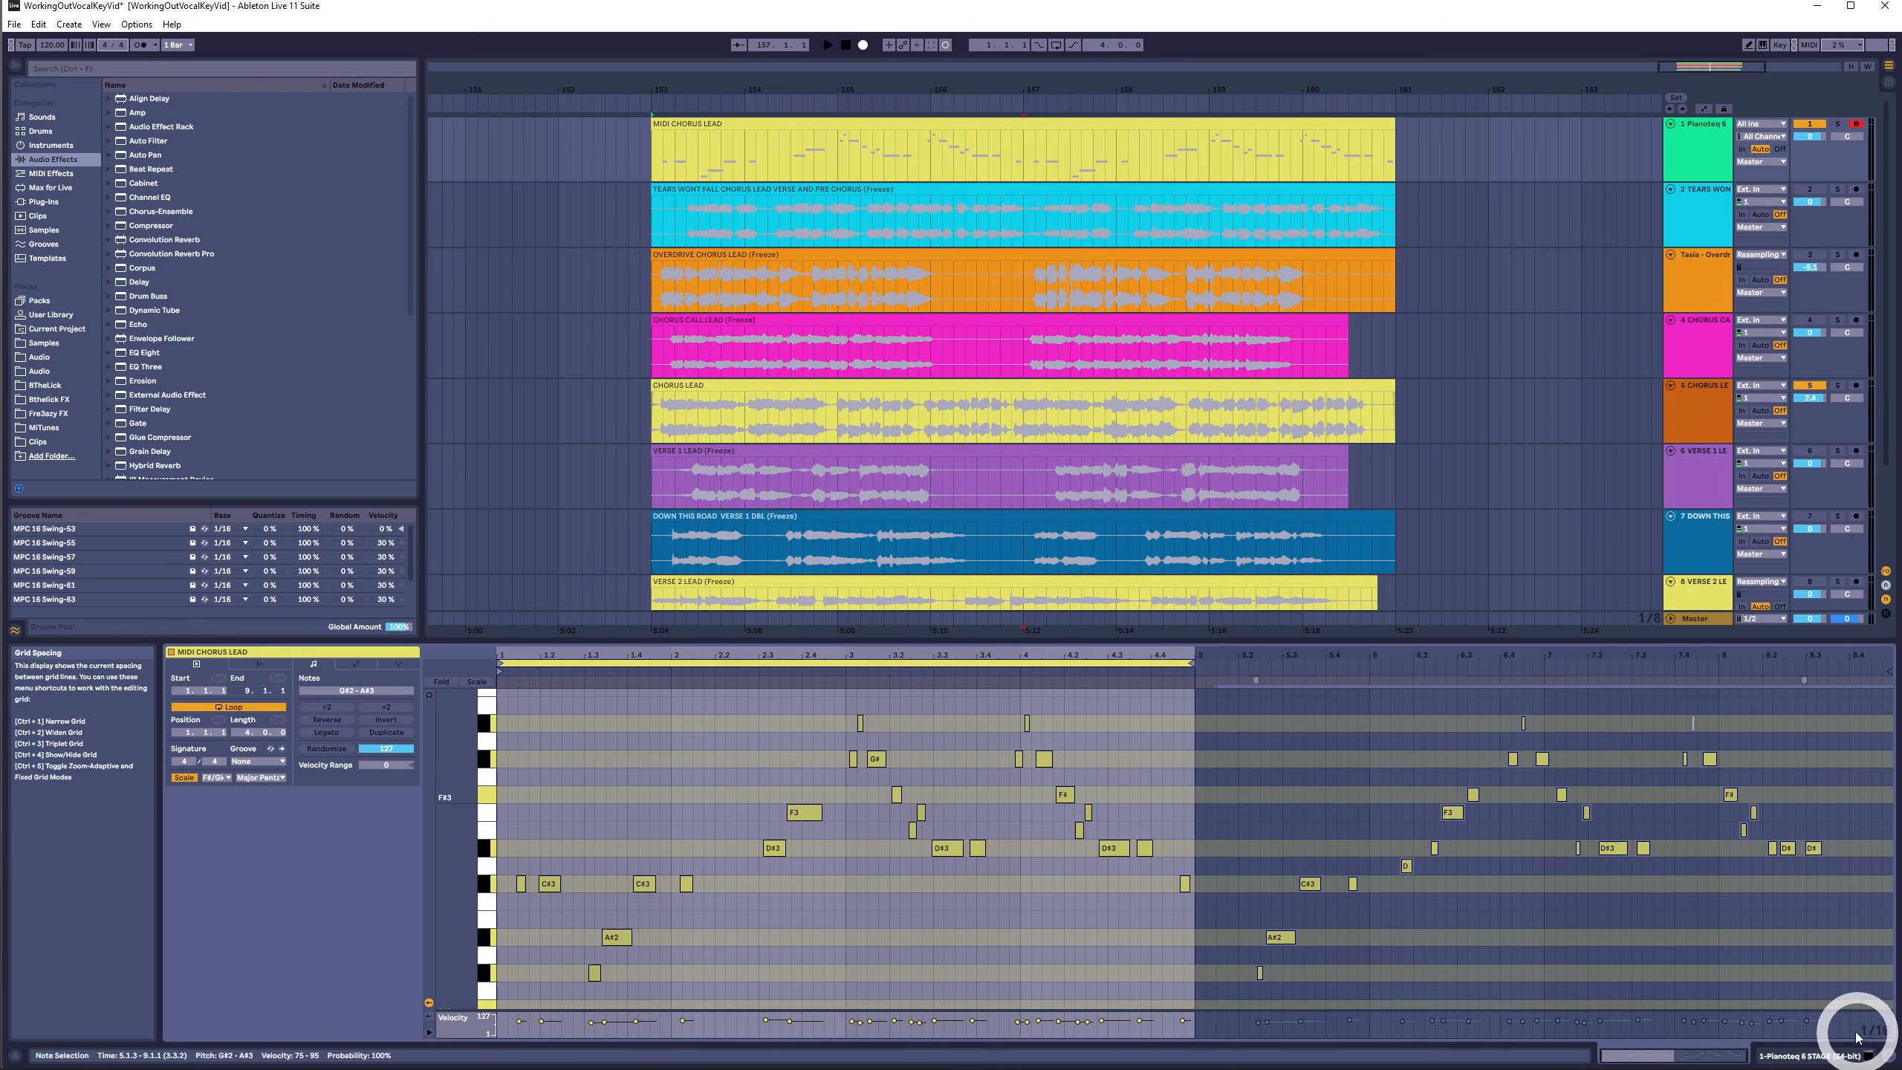
key("Delete")
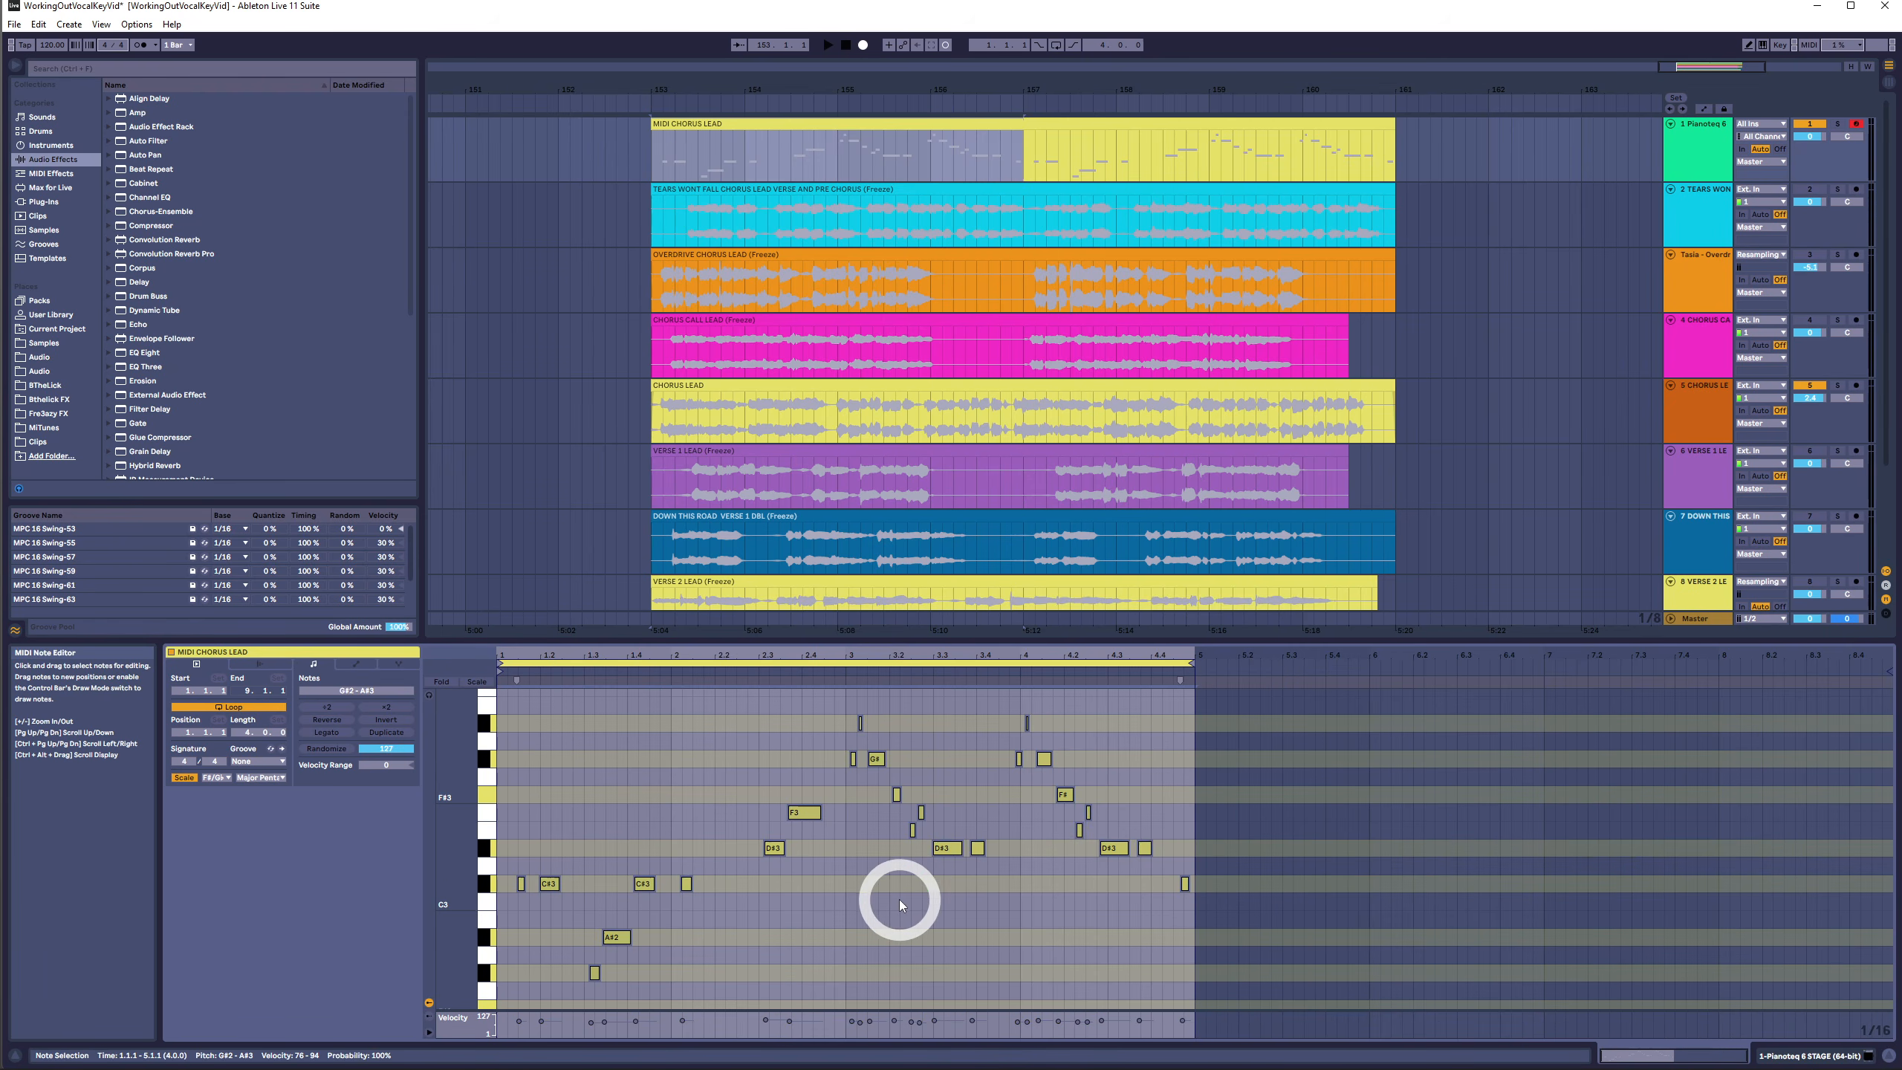
- Select the notes on the D#3 and C#3 rows and play back the clip from several points
left_click(894, 903)
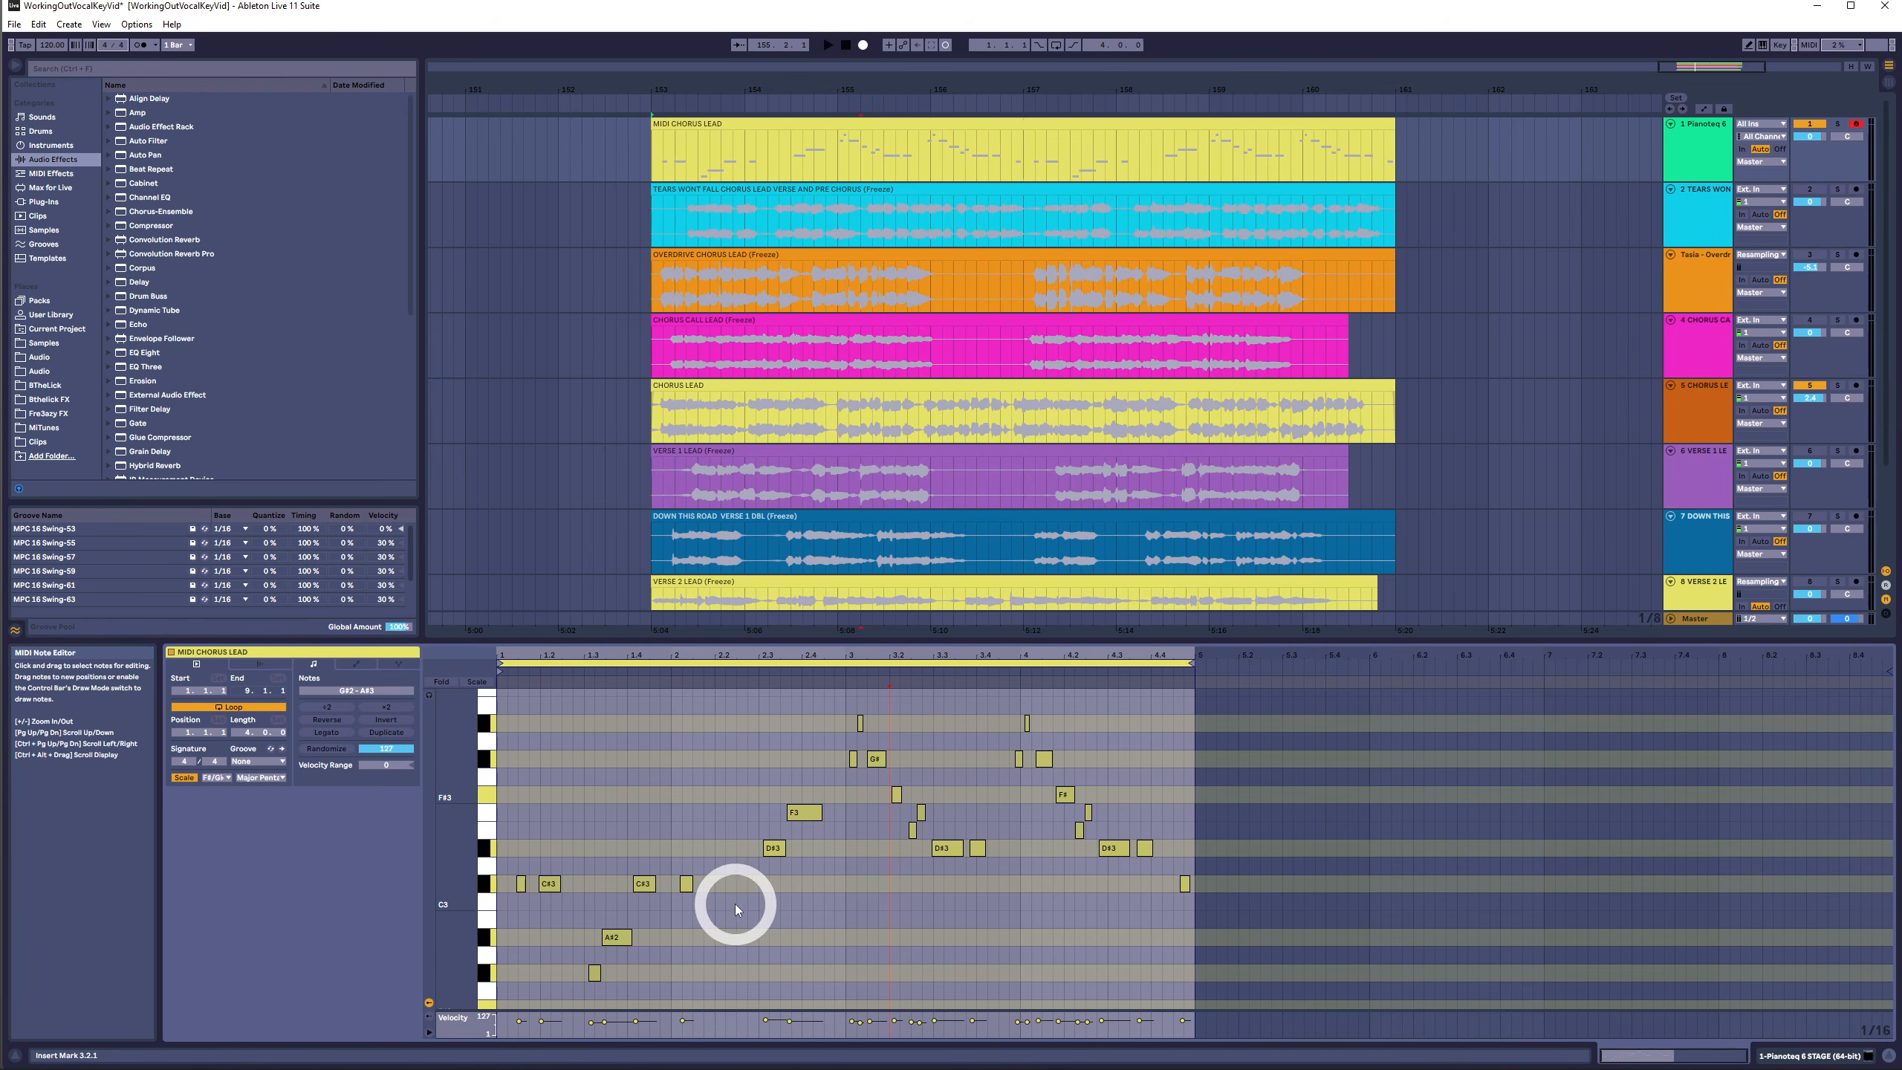
left_click_drag(630, 849, 1269, 841)
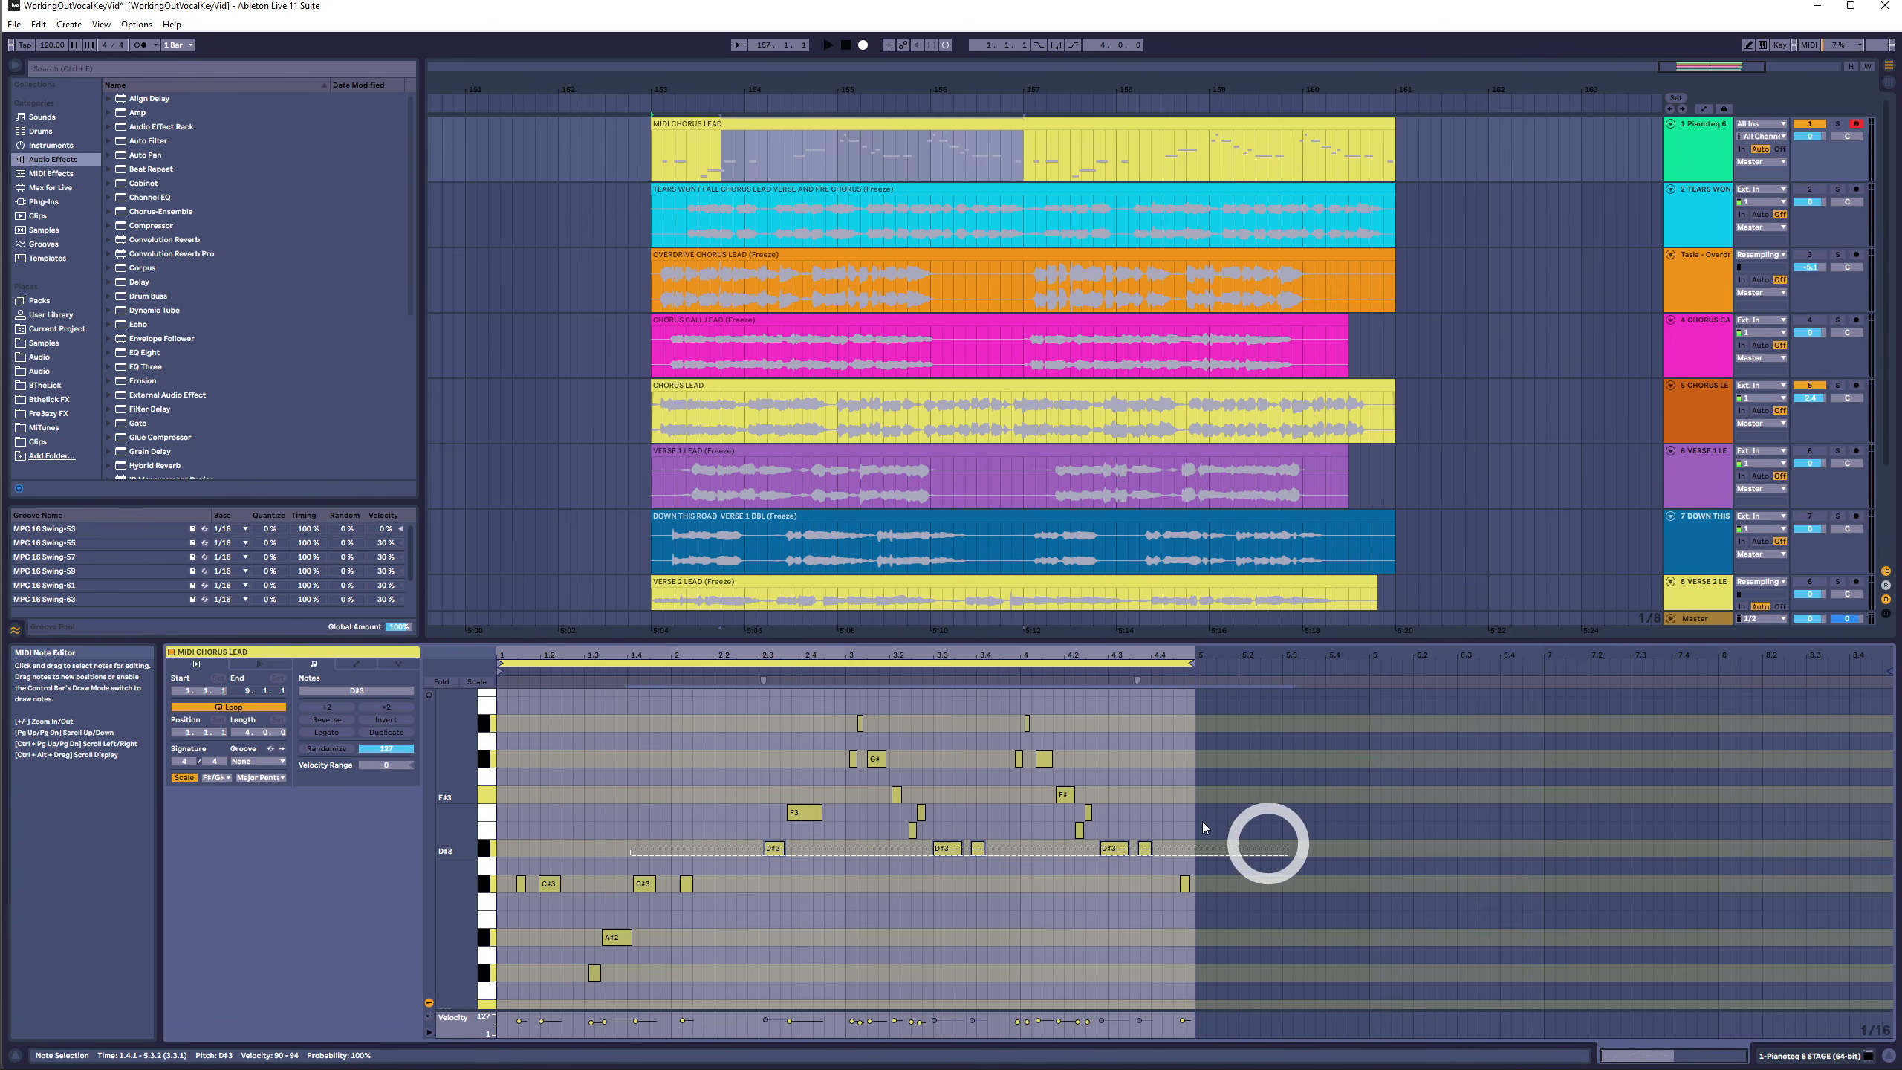
left_click(745, 672)
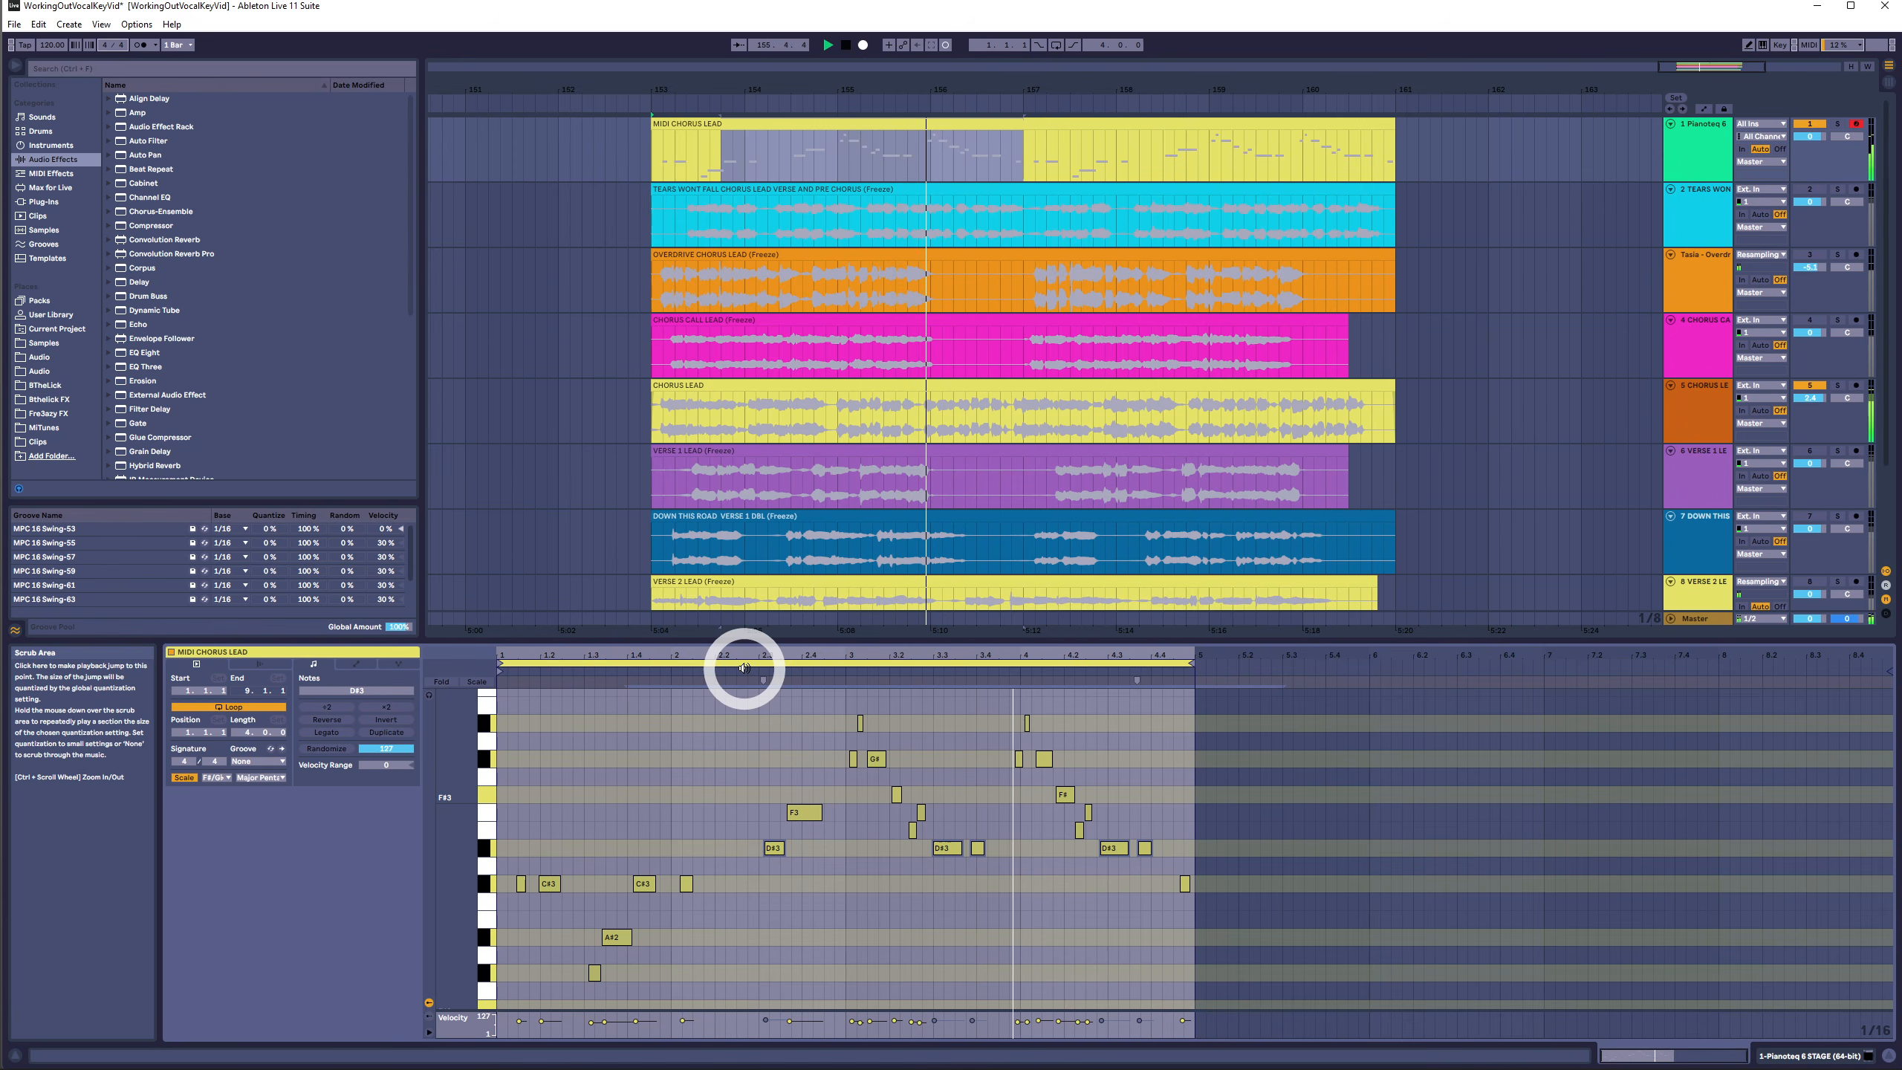
key("space")
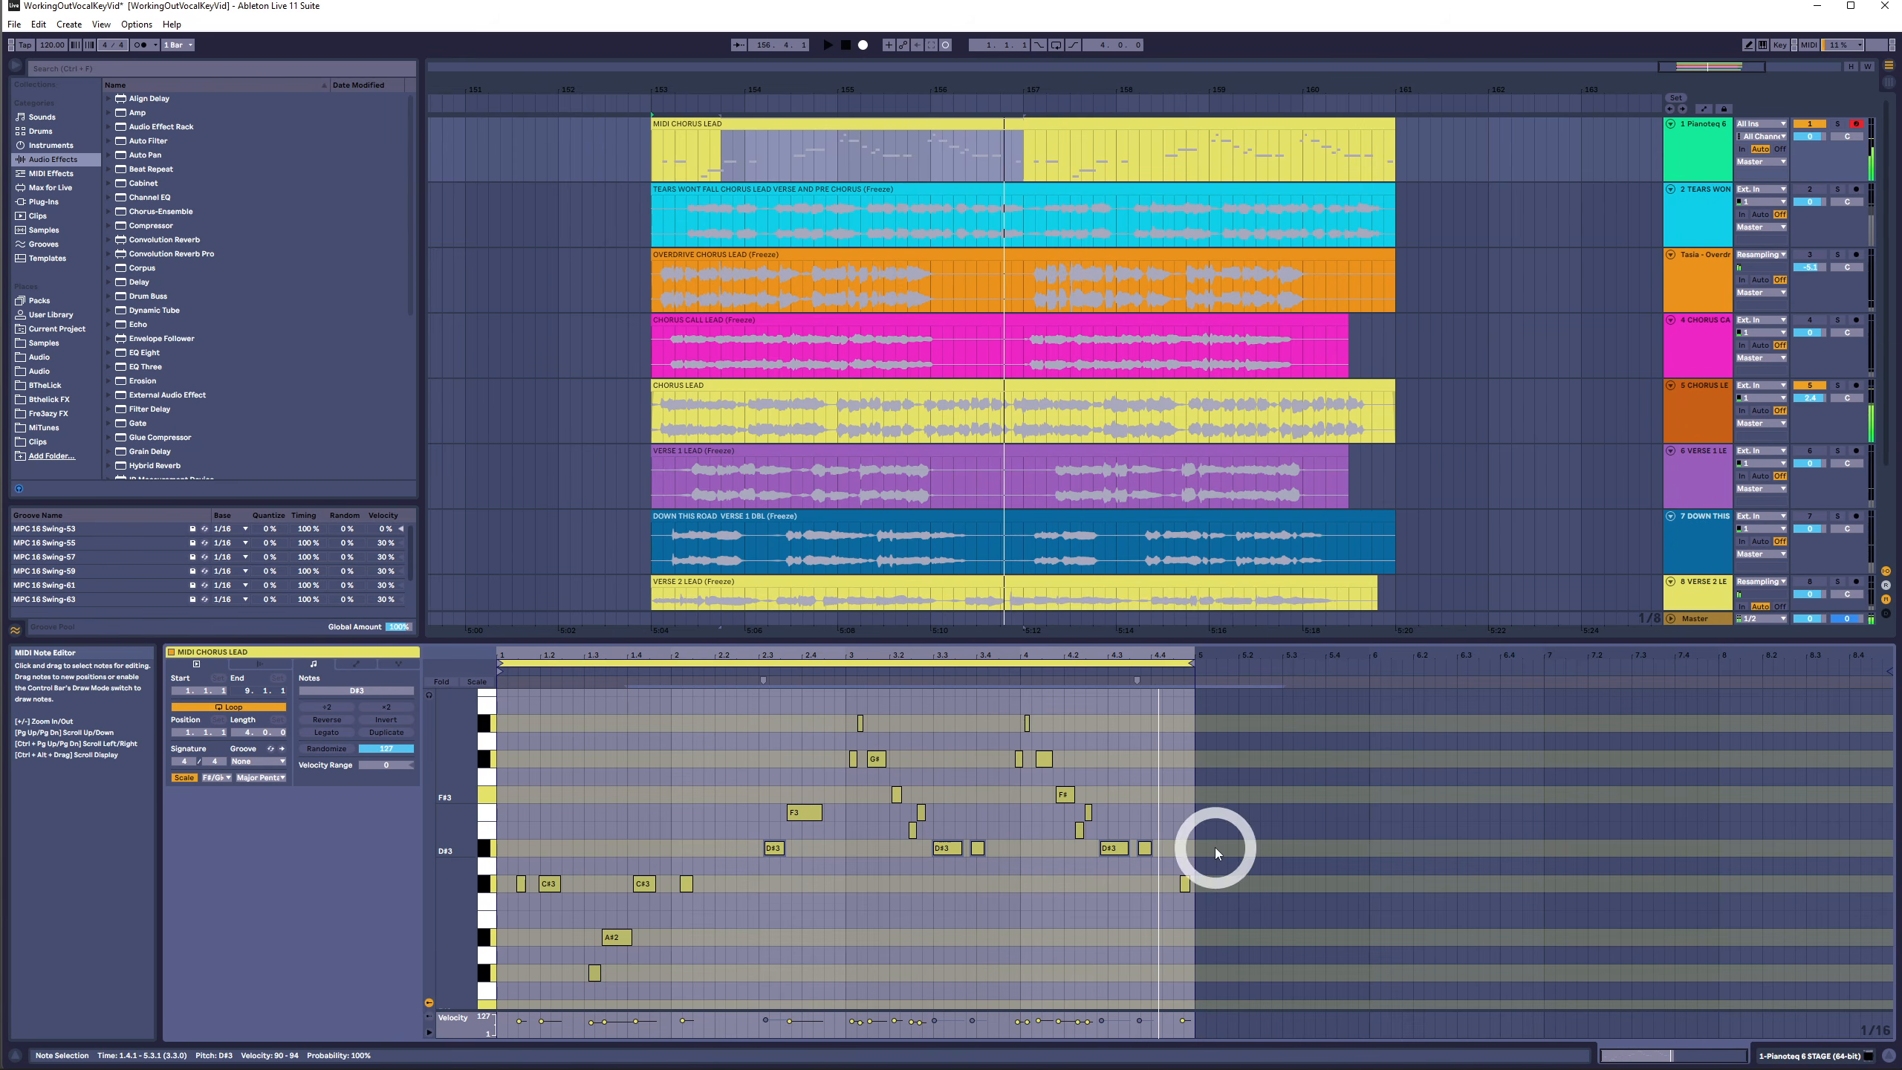
left_click_drag(1218, 850, 642, 848)
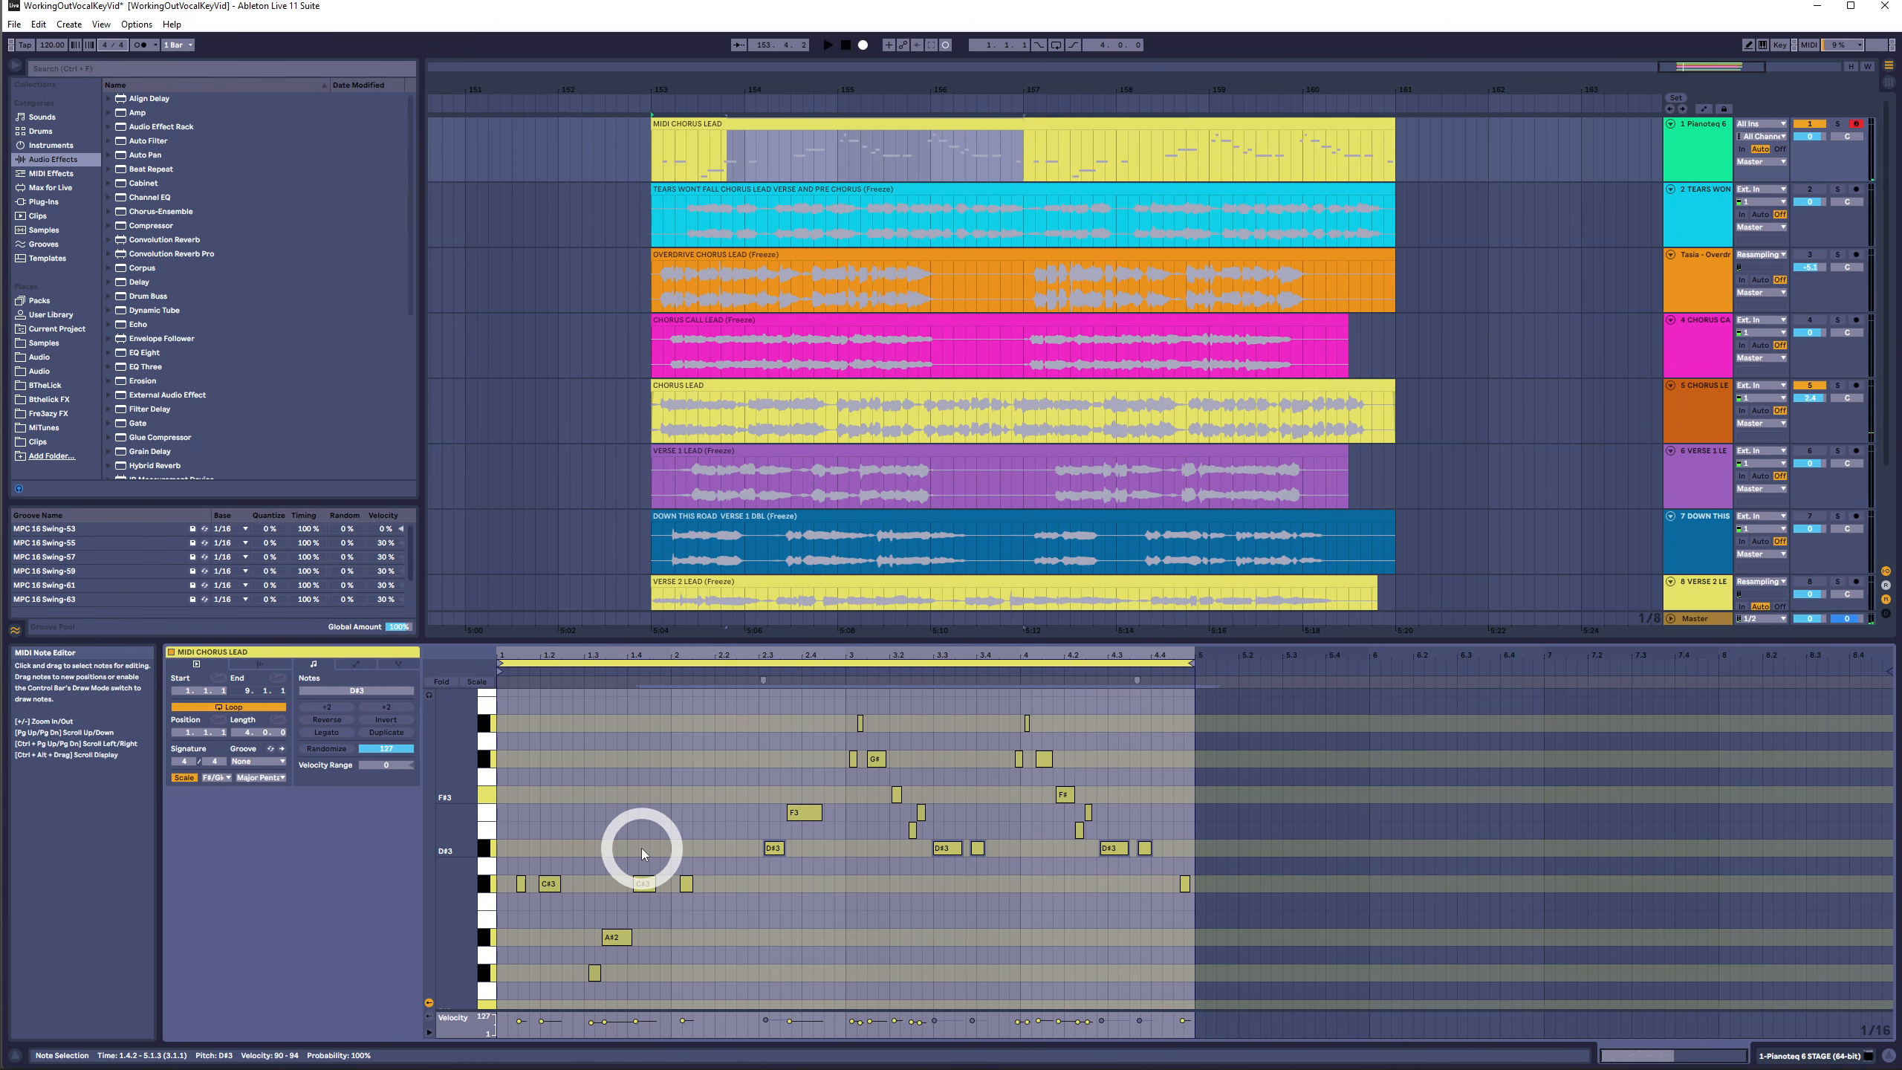
left_click_drag(1217, 884, 390, 870)
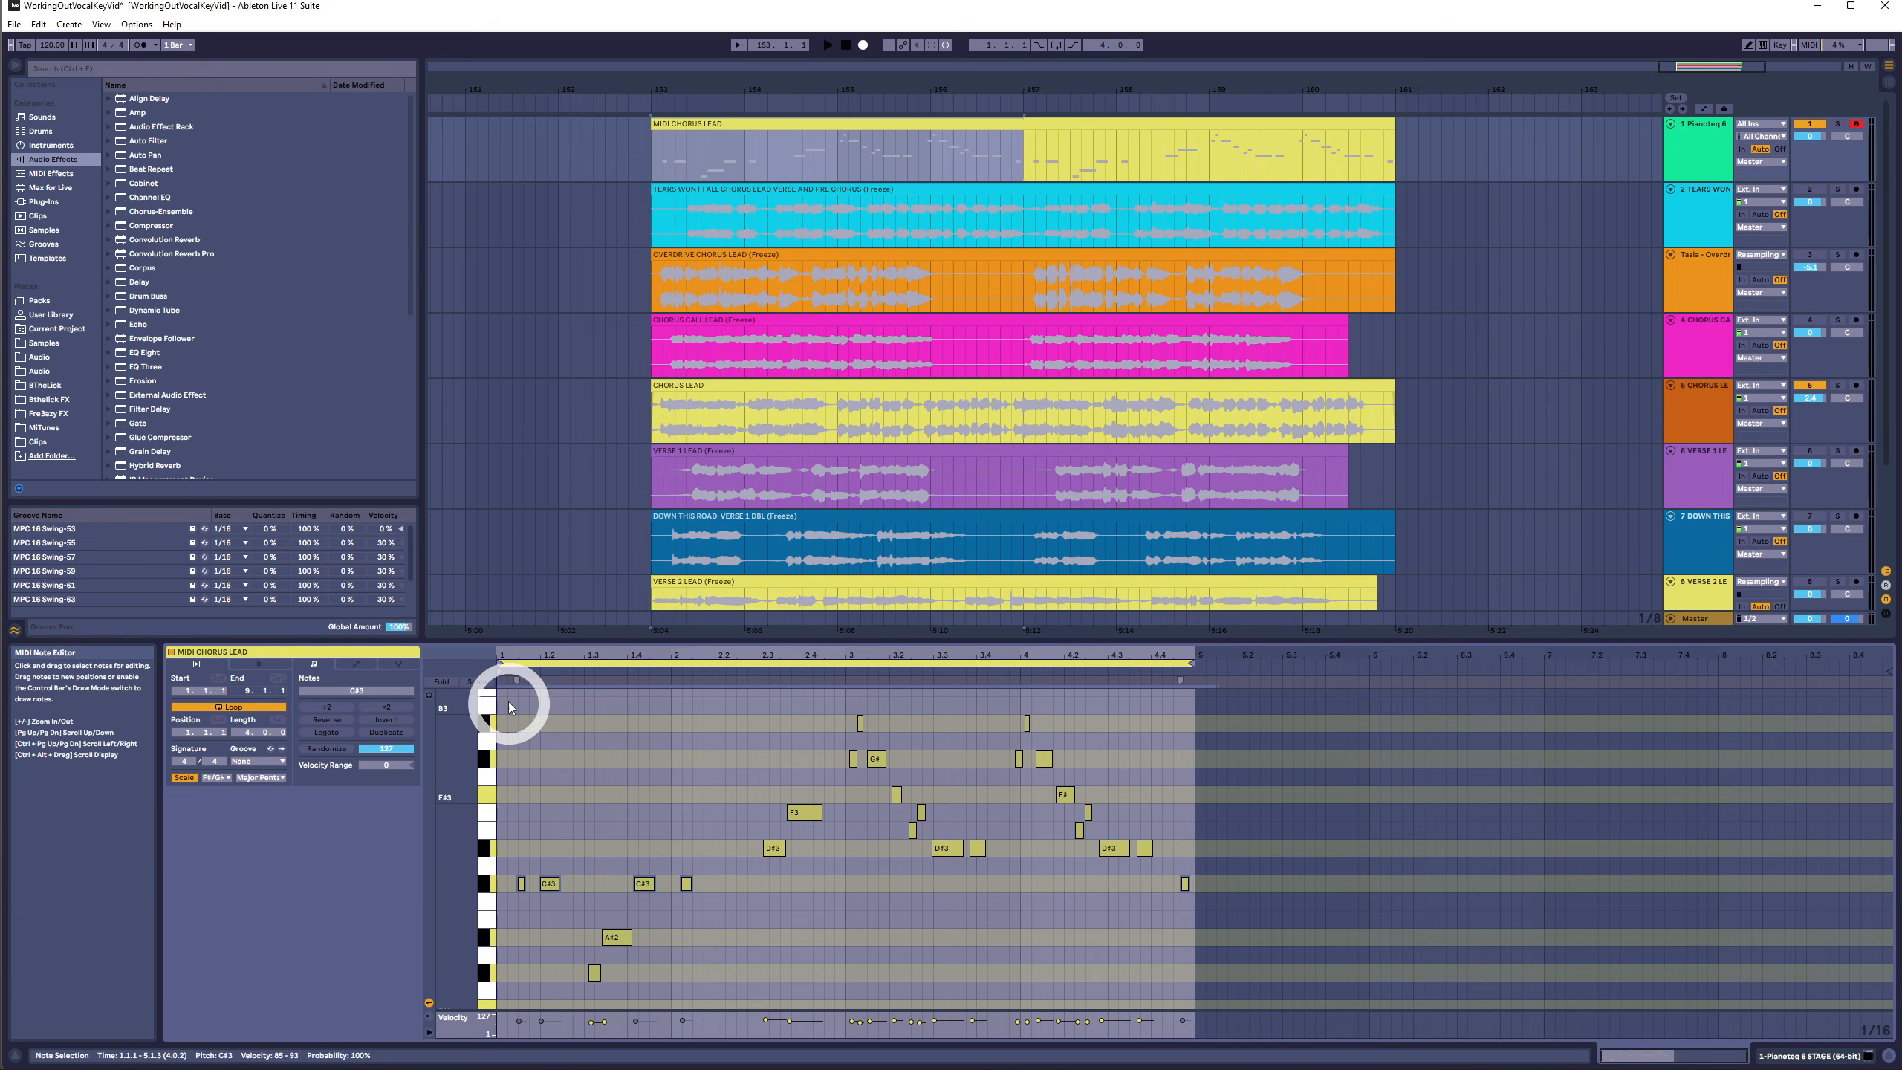
left_click(513, 669)
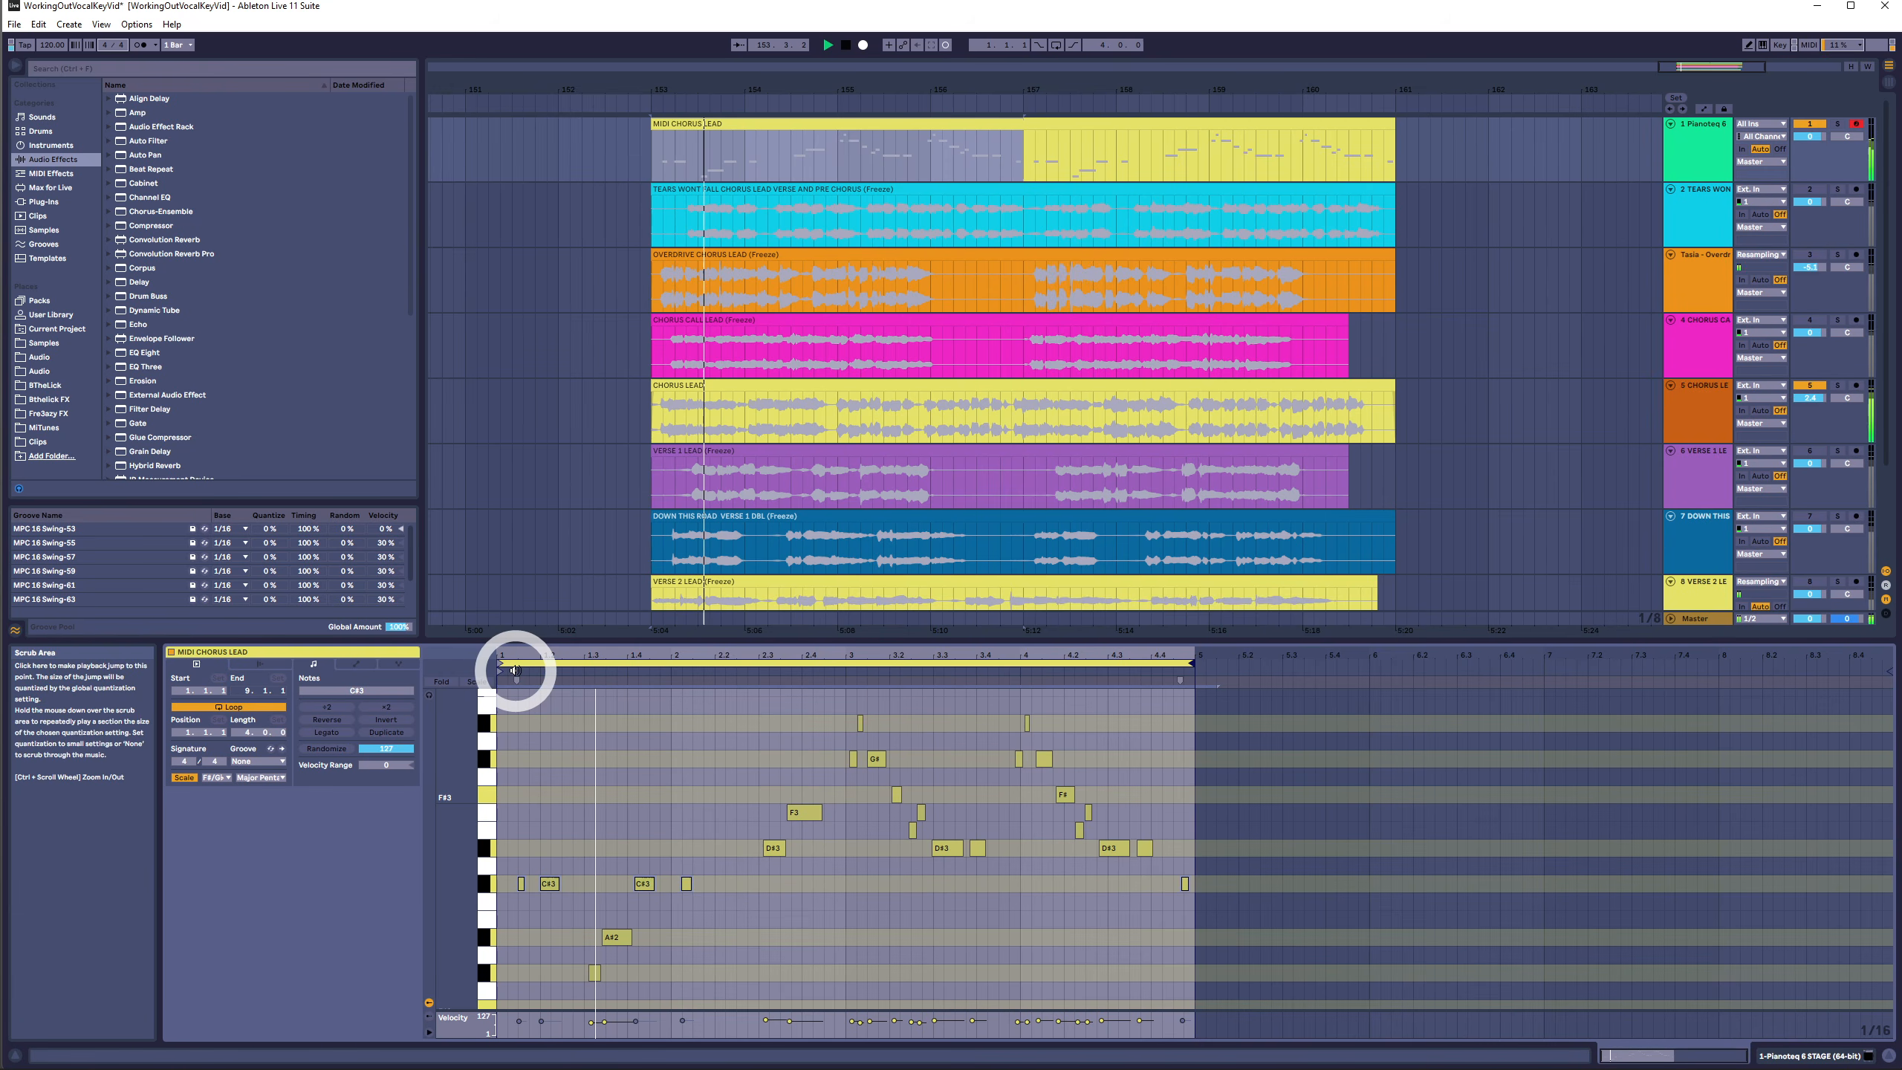
key("space")
left_click_drag(649, 827, 665, 920)
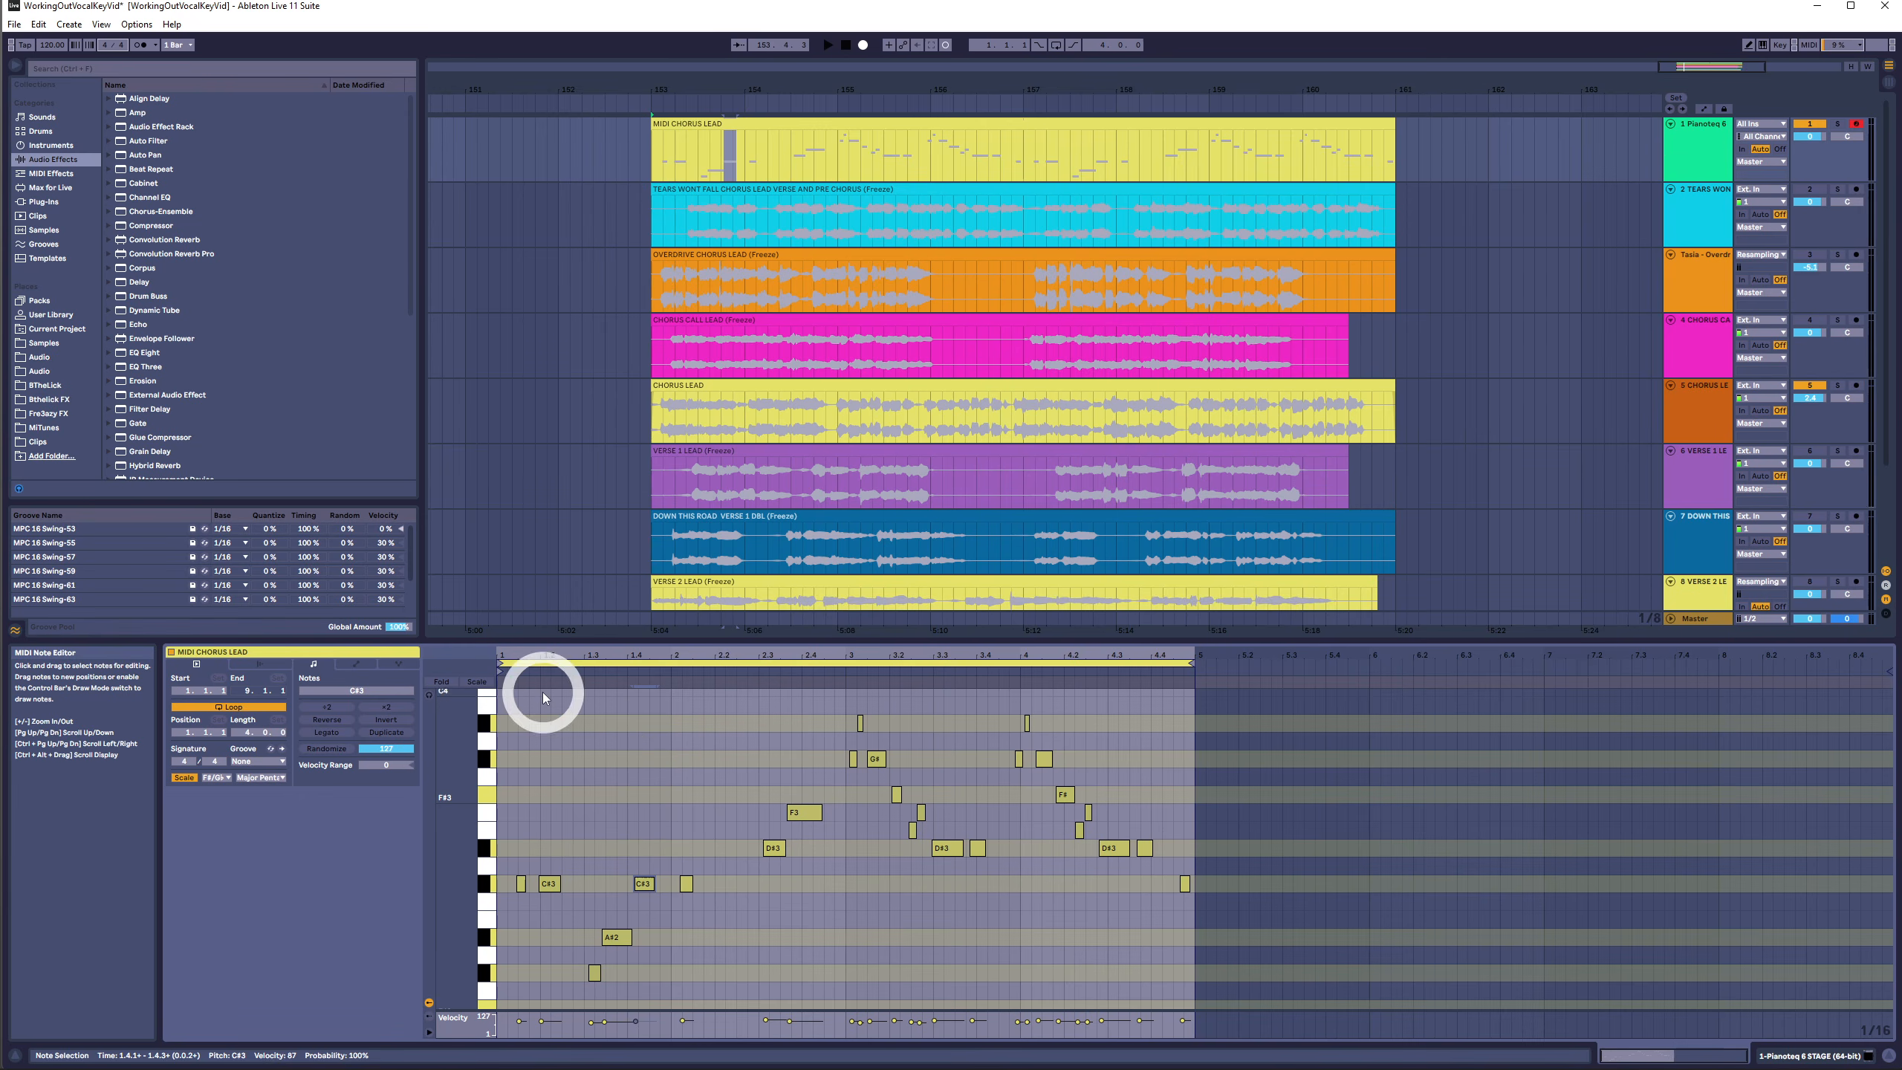
- Start playback from the clip's beginning and select the notes on the D#3 and C#3 rows to audition them
left_click(542, 669)
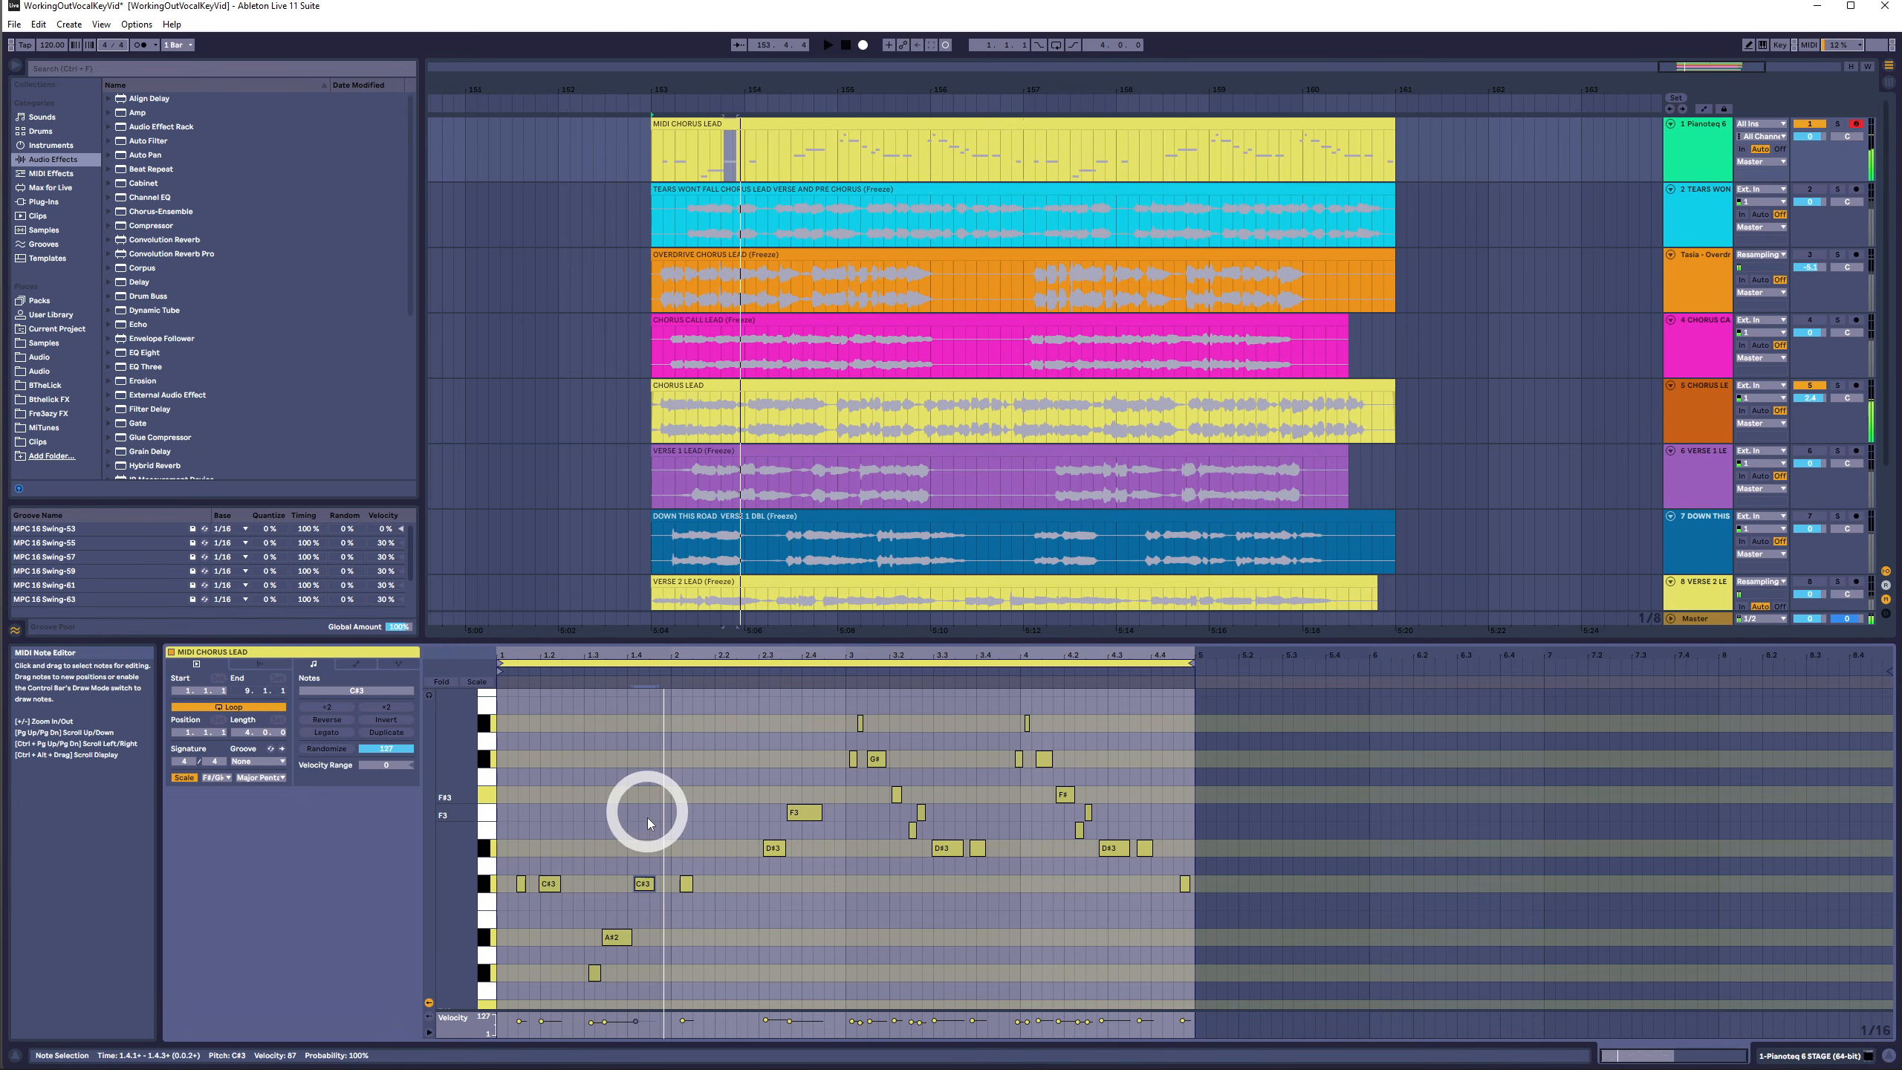
key("space")
left_click_drag(829, 887, 281, 888)
left_click_drag(680, 834, 1257, 849)
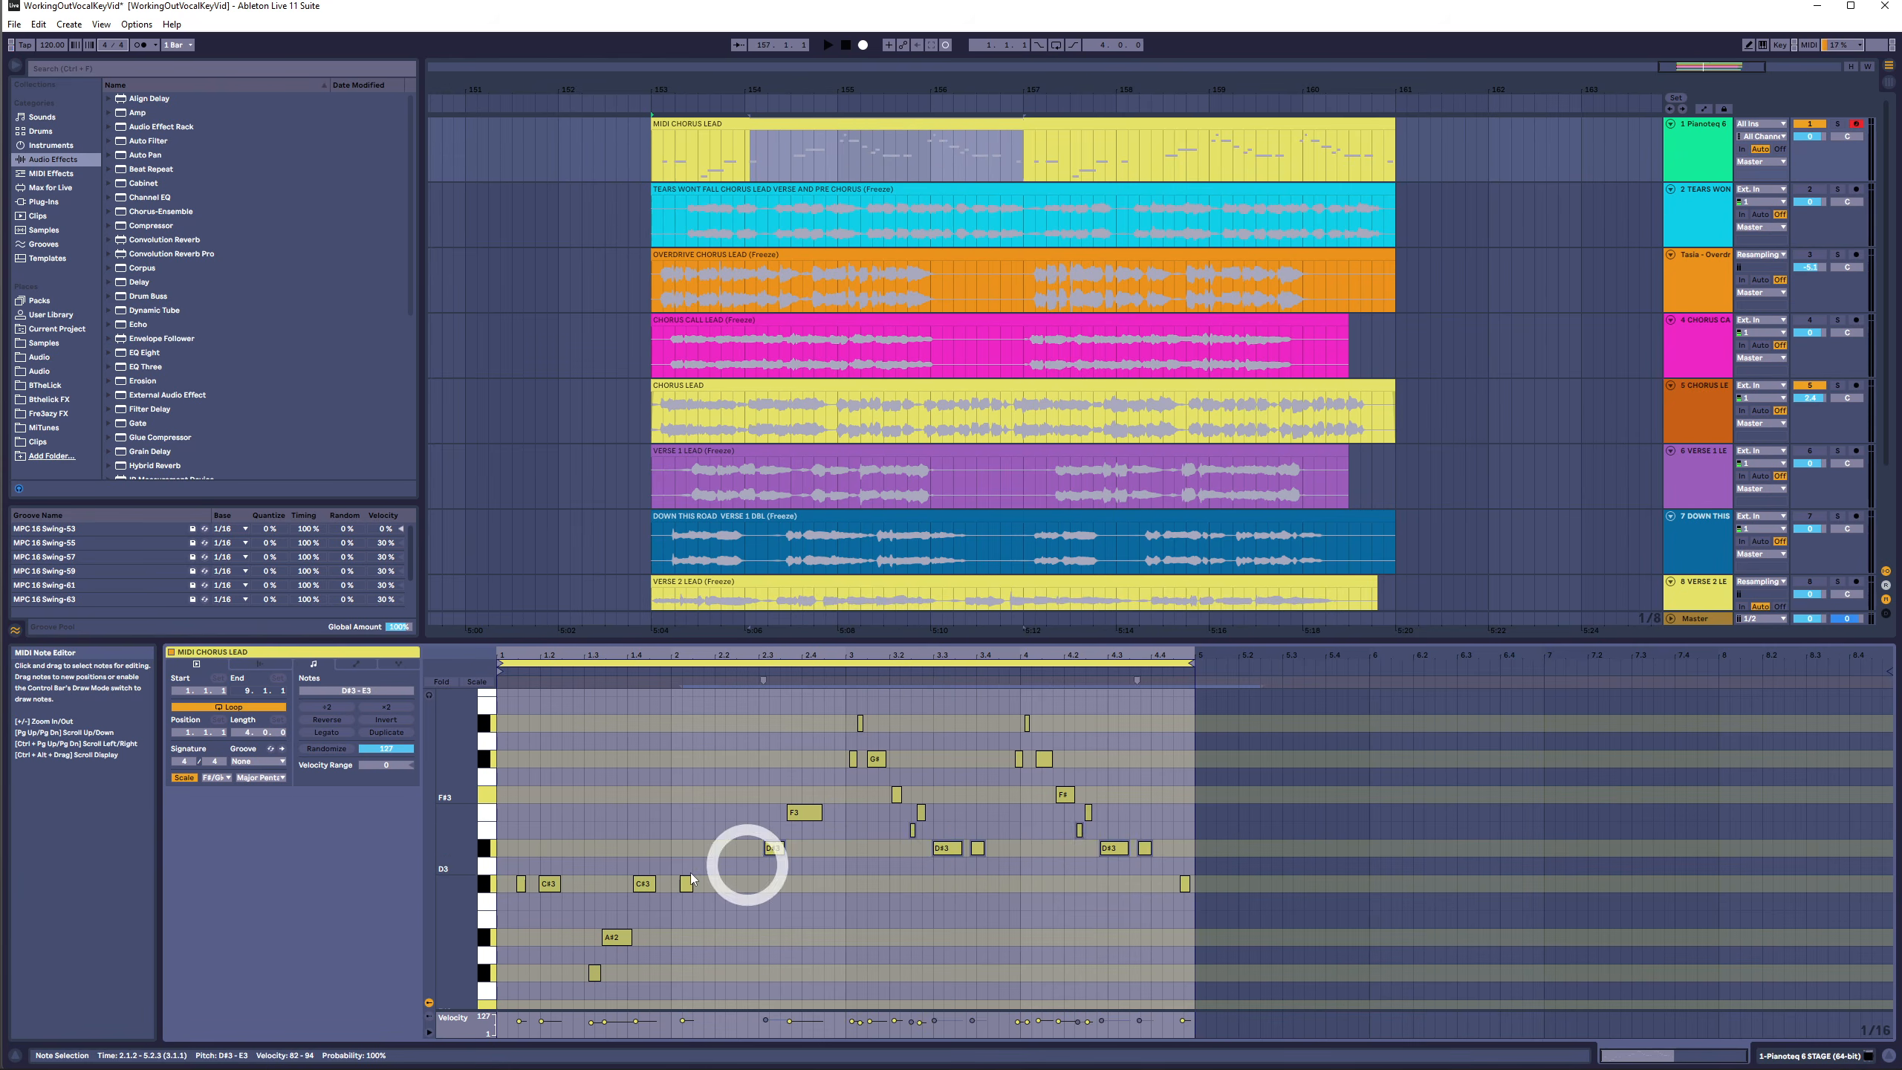
left_click_drag(723, 871, 404, 899)
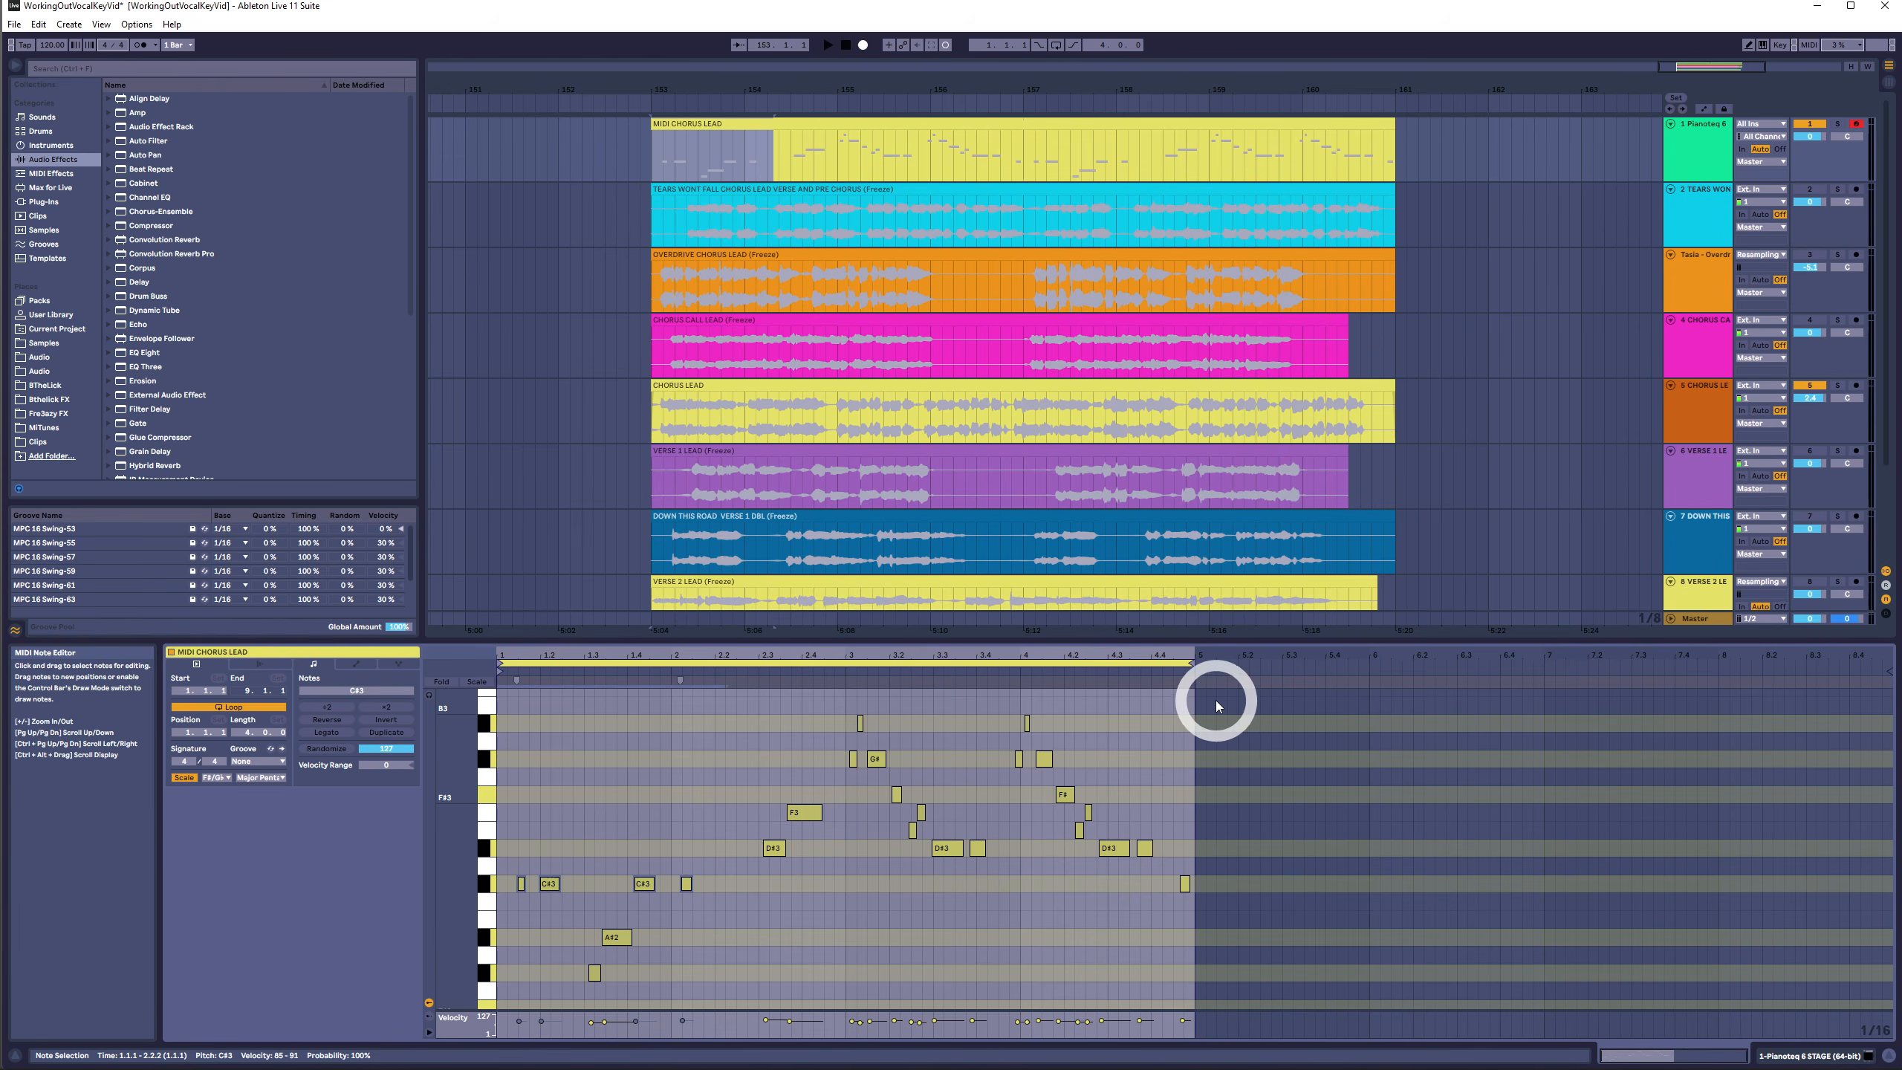
- Select all notes in the MIDI Chorus Lead clip and transpose them down three semitones
left_click_drag(1214, 719, 289, 1003)
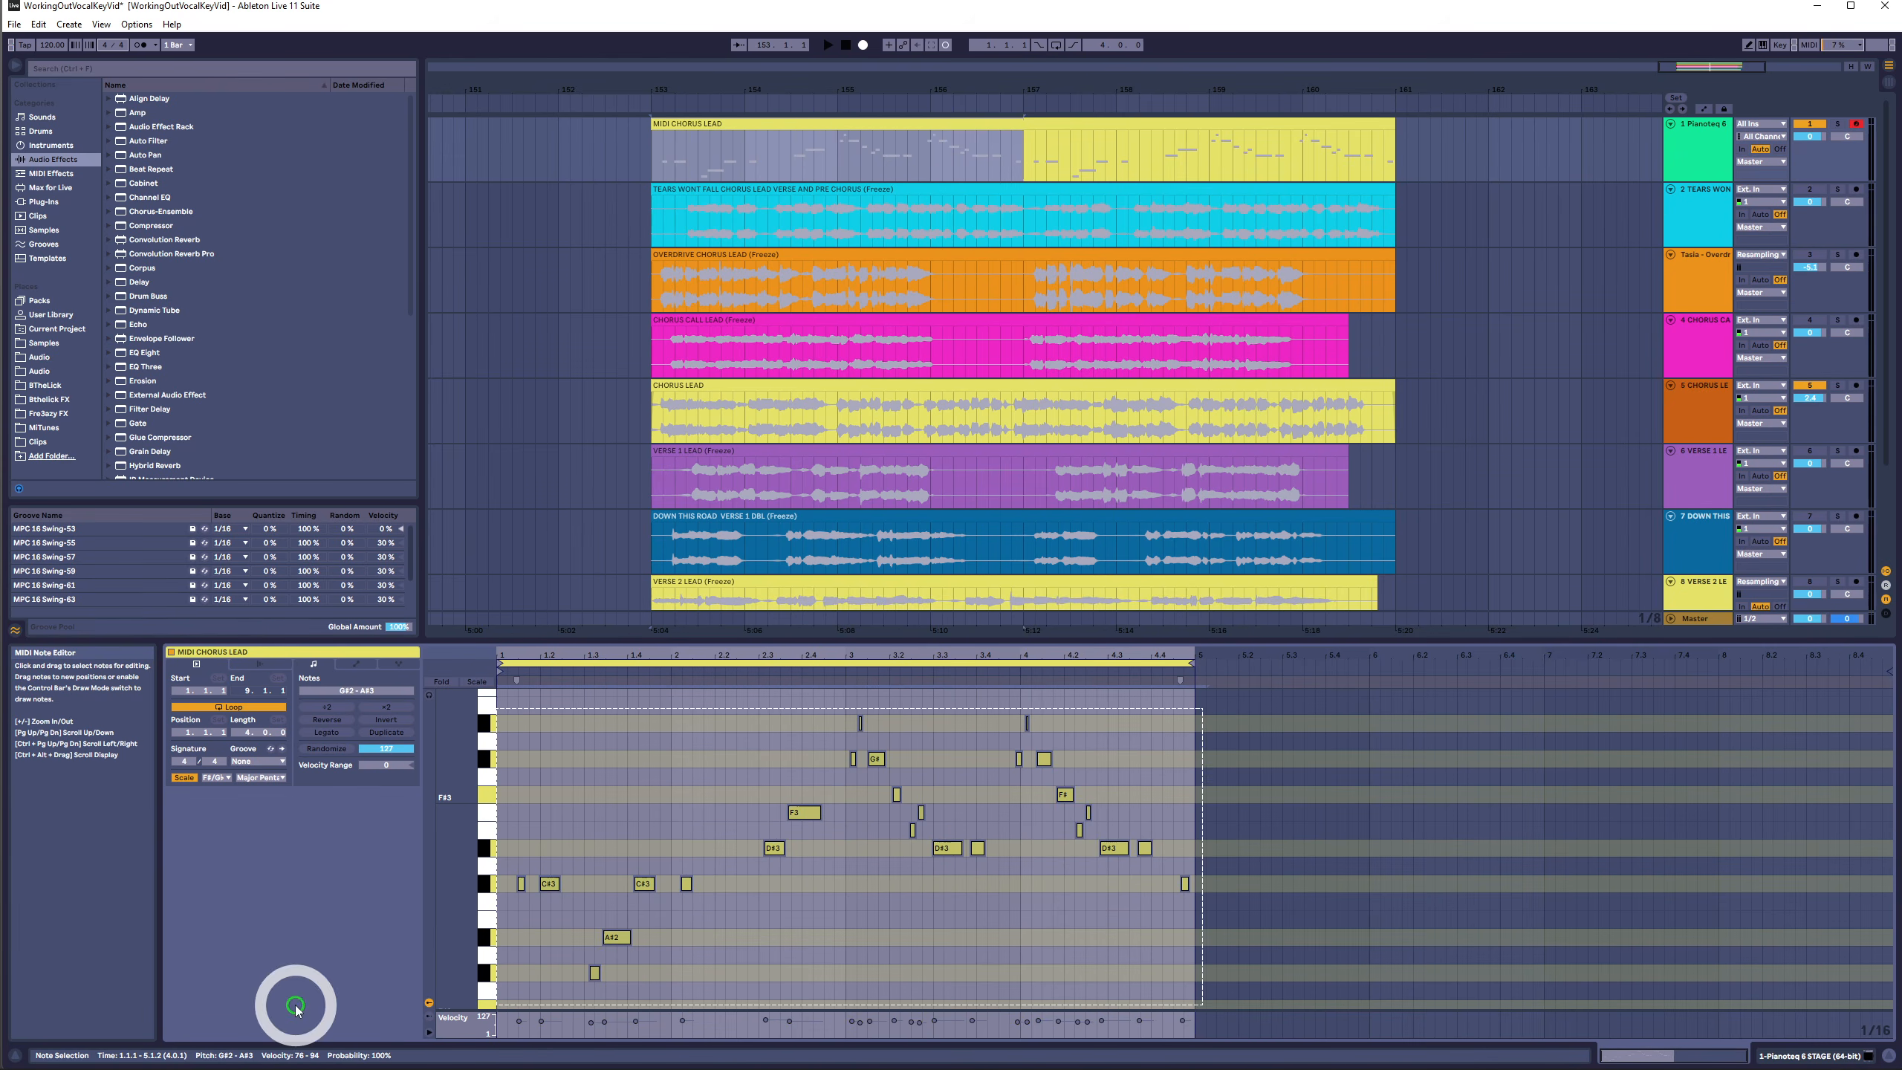
key("Down")
key("Down")
key("Down")
key("Down")
key("Down")
key("Down")
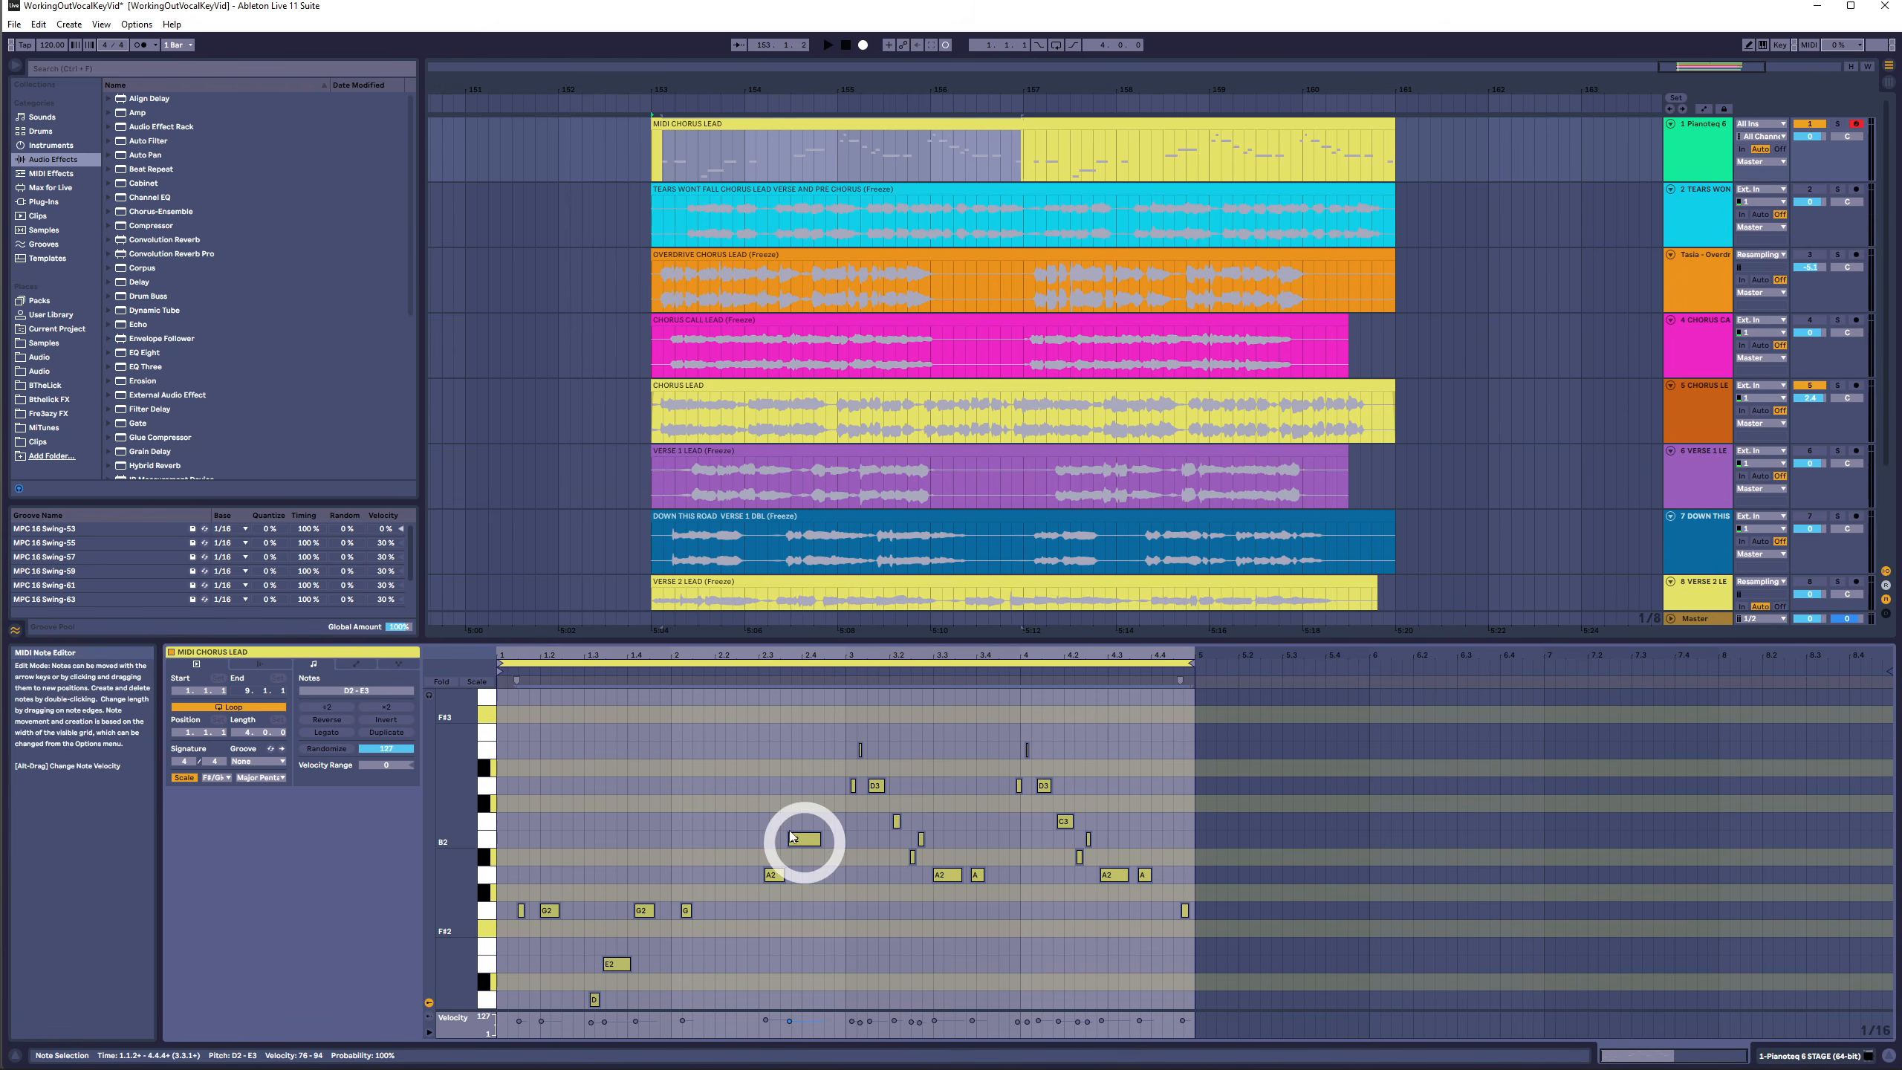
- Reselect all the clip's notes and transpose them up two semitones
left_click_drag(1229, 738, 373, 1020)
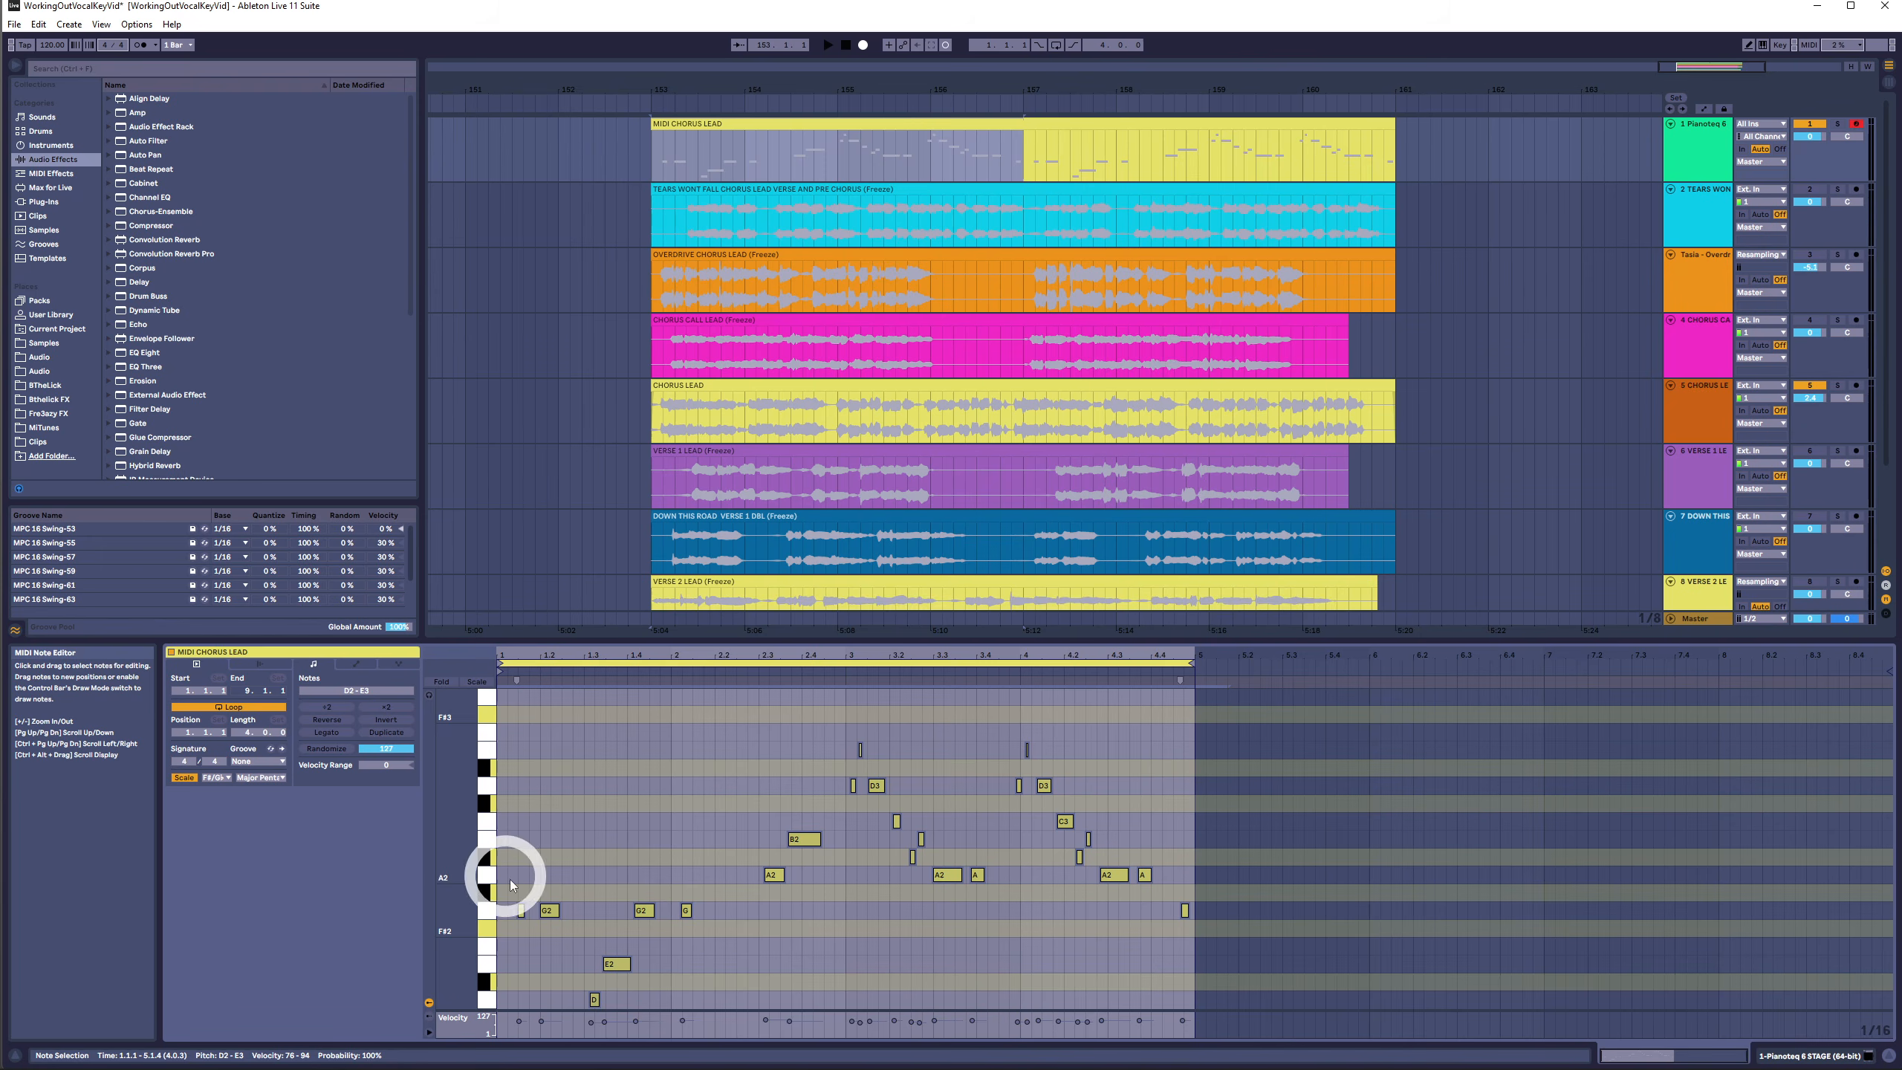
left_click_drag(506, 877, 1214, 1032)
left_click_drag(1206, 750, 487, 1011)
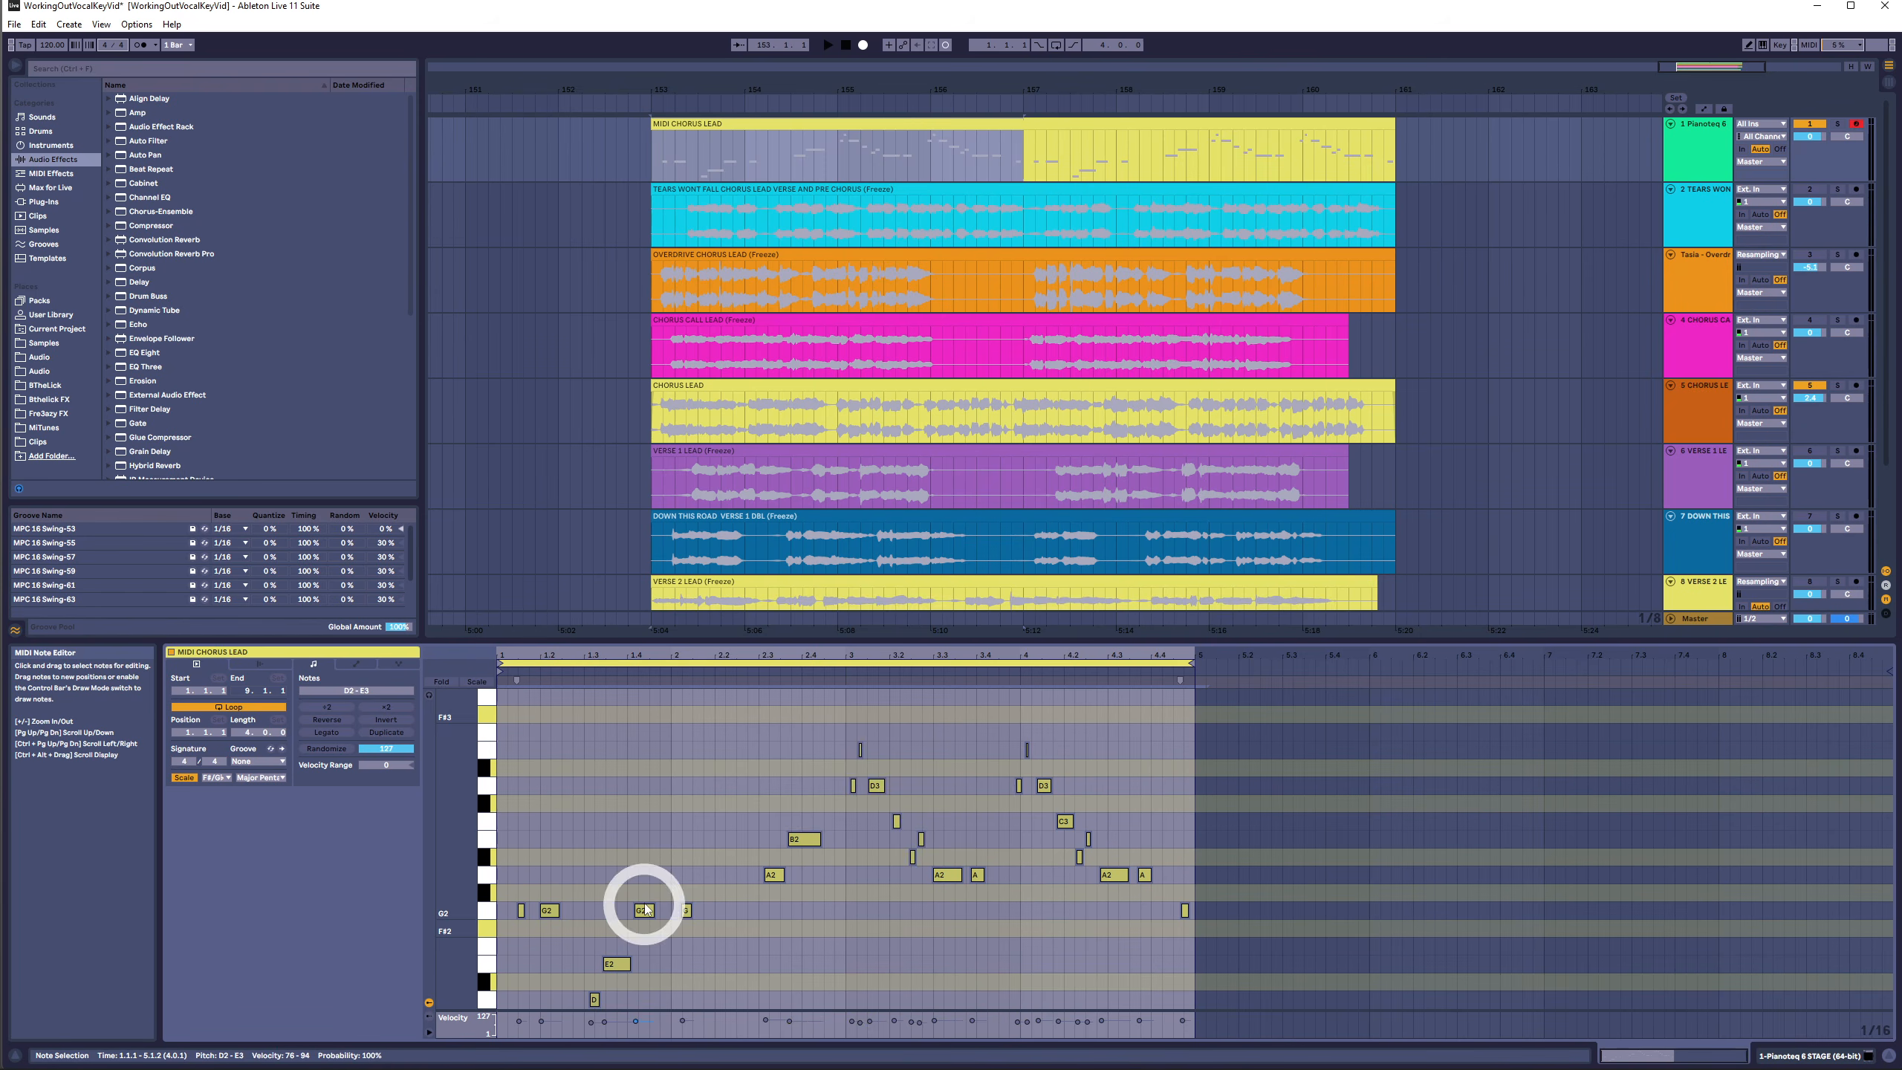
left_click_drag(725, 913, 479, 955)
left_click_drag(1223, 767, 445, 1018)
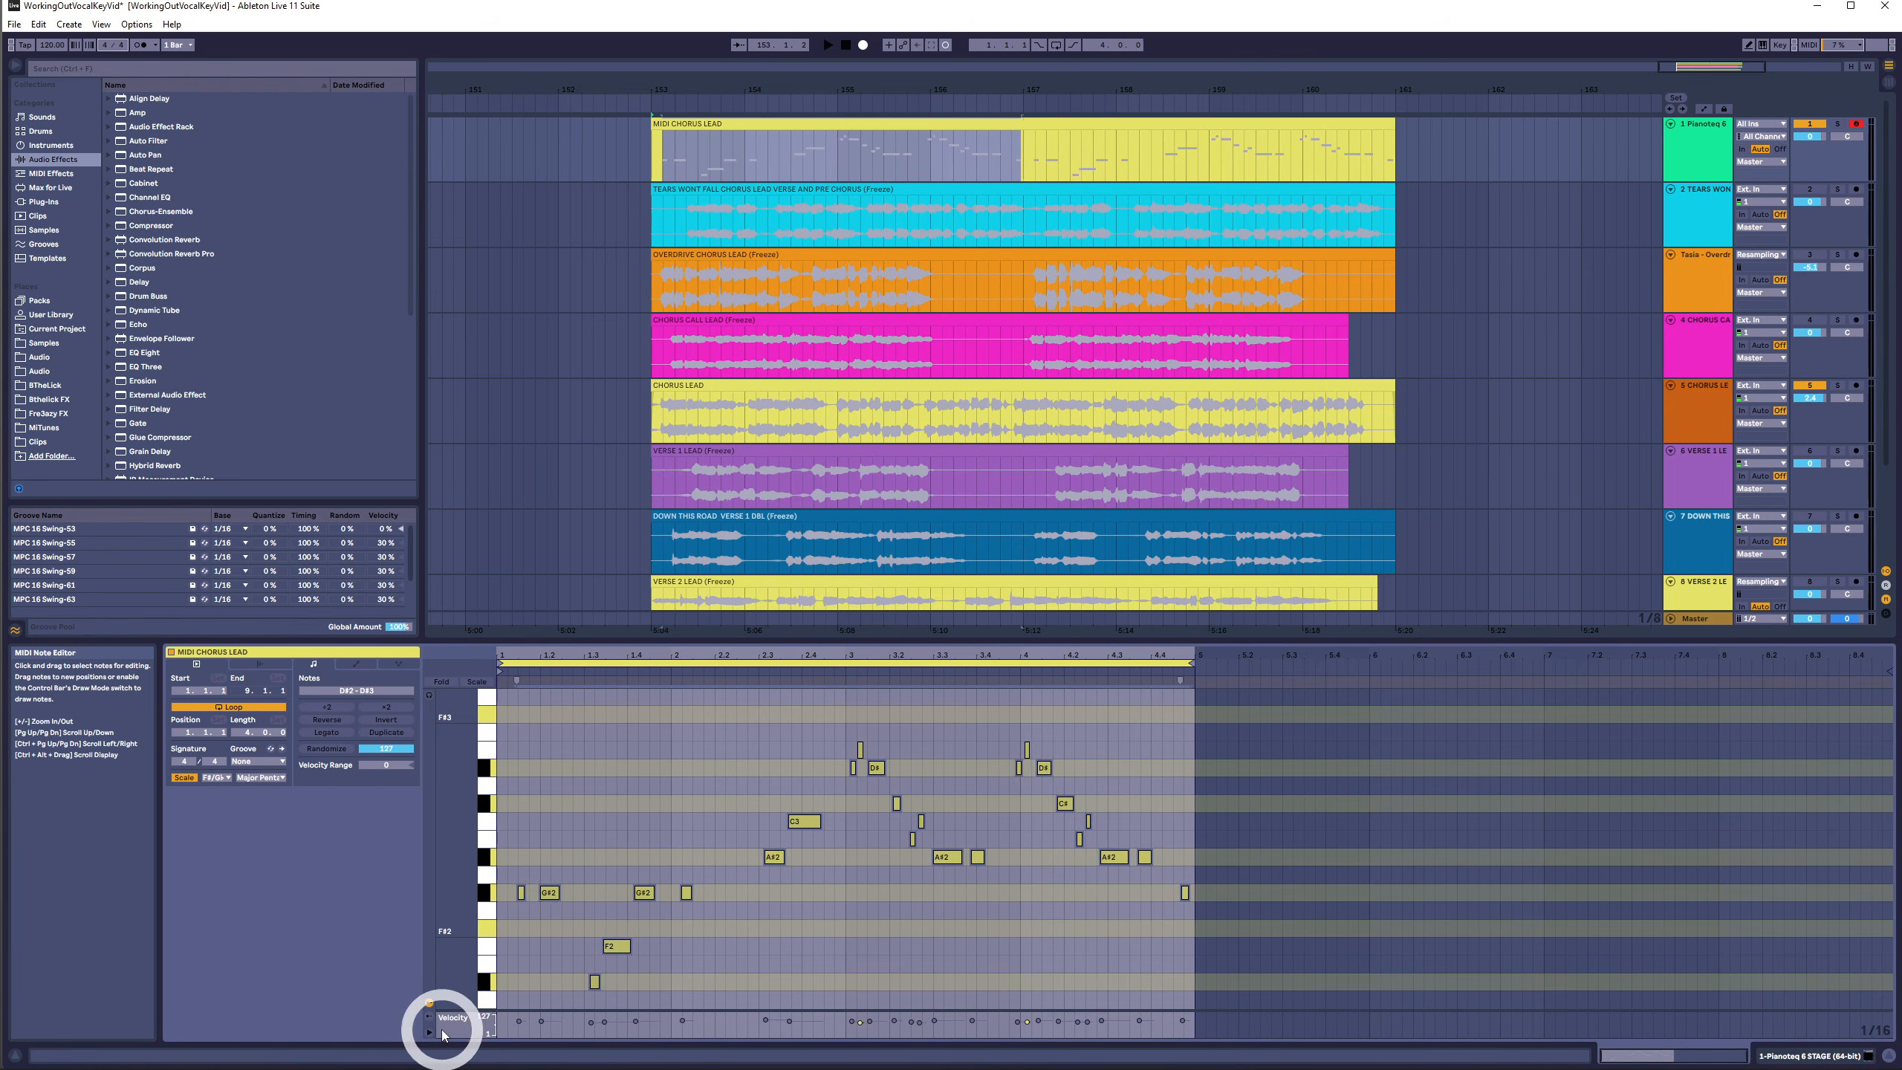
key("Up")
key("Up")
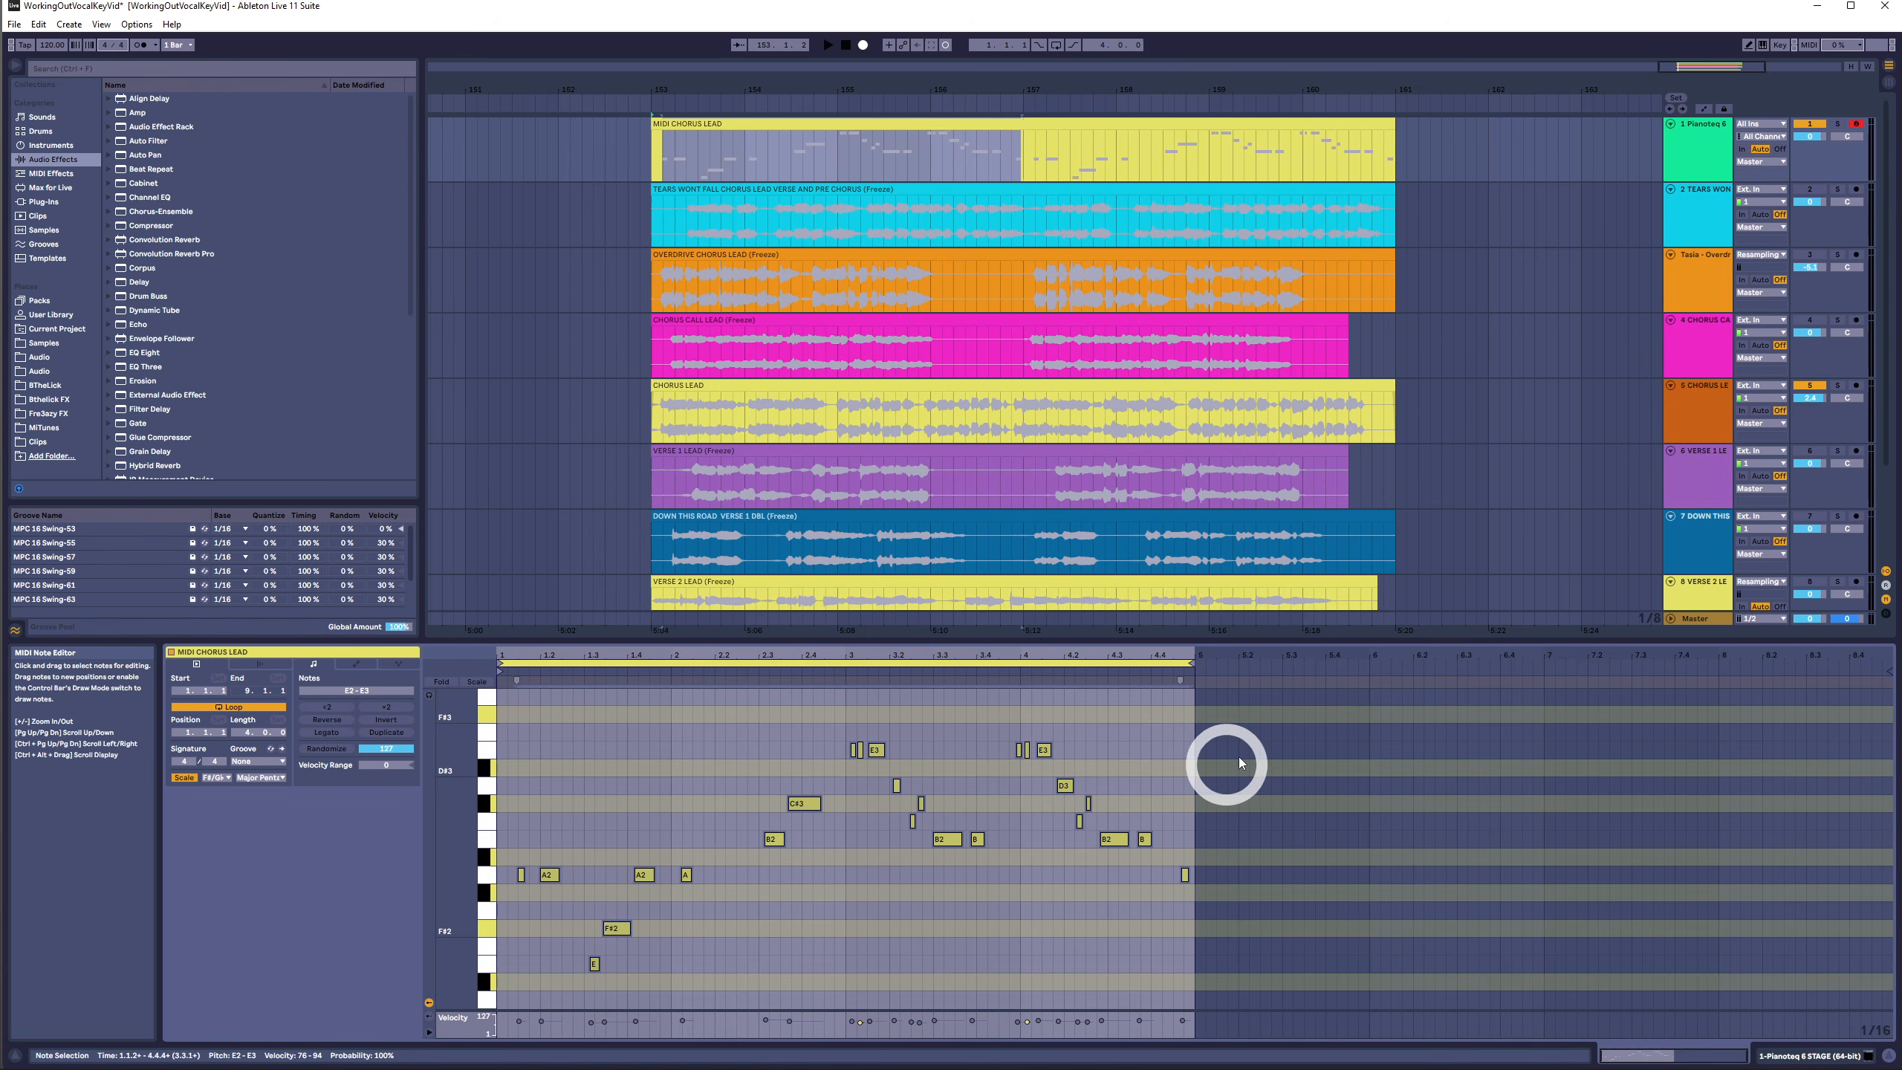
- Select all notes again and shift them up one semitone
left_click_drag(1232, 727, 329, 1027)
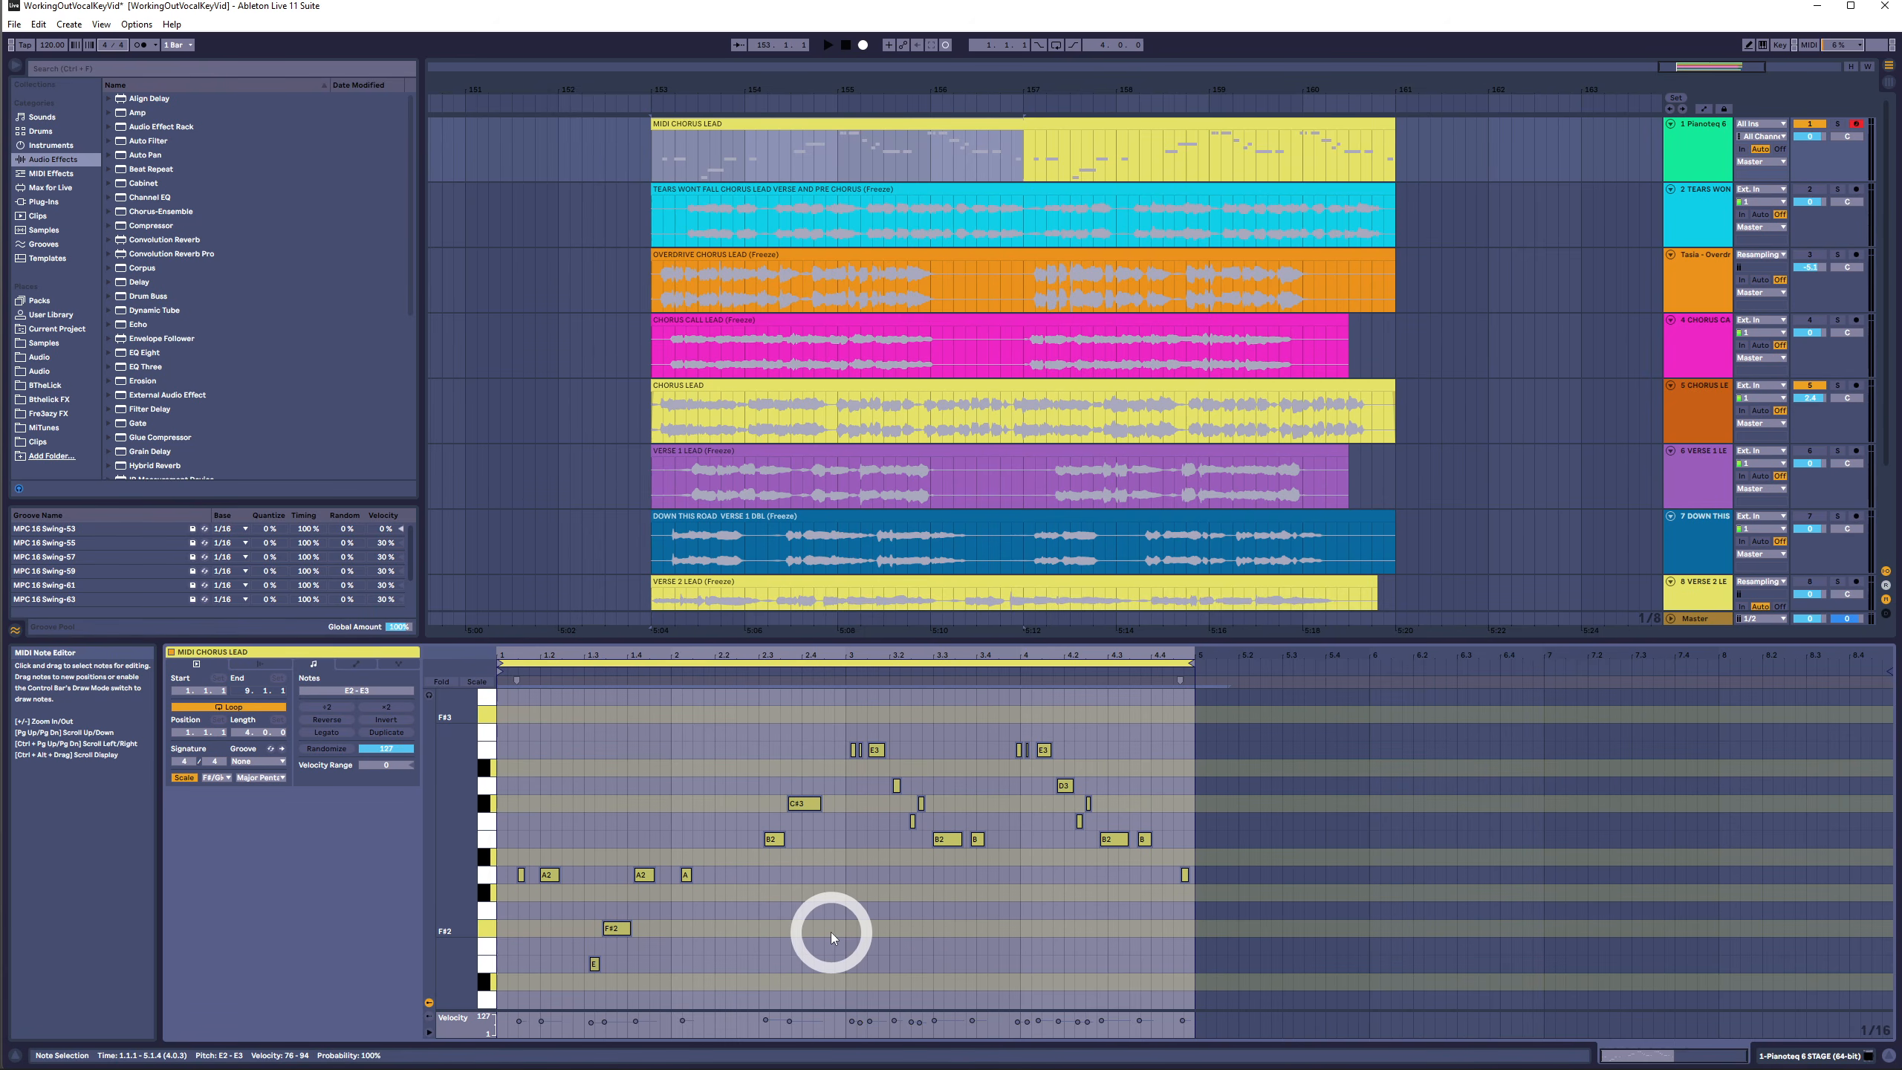
key("Up")
- Select all notes and transpose them up two more semitones
key("Up")
key("Down")
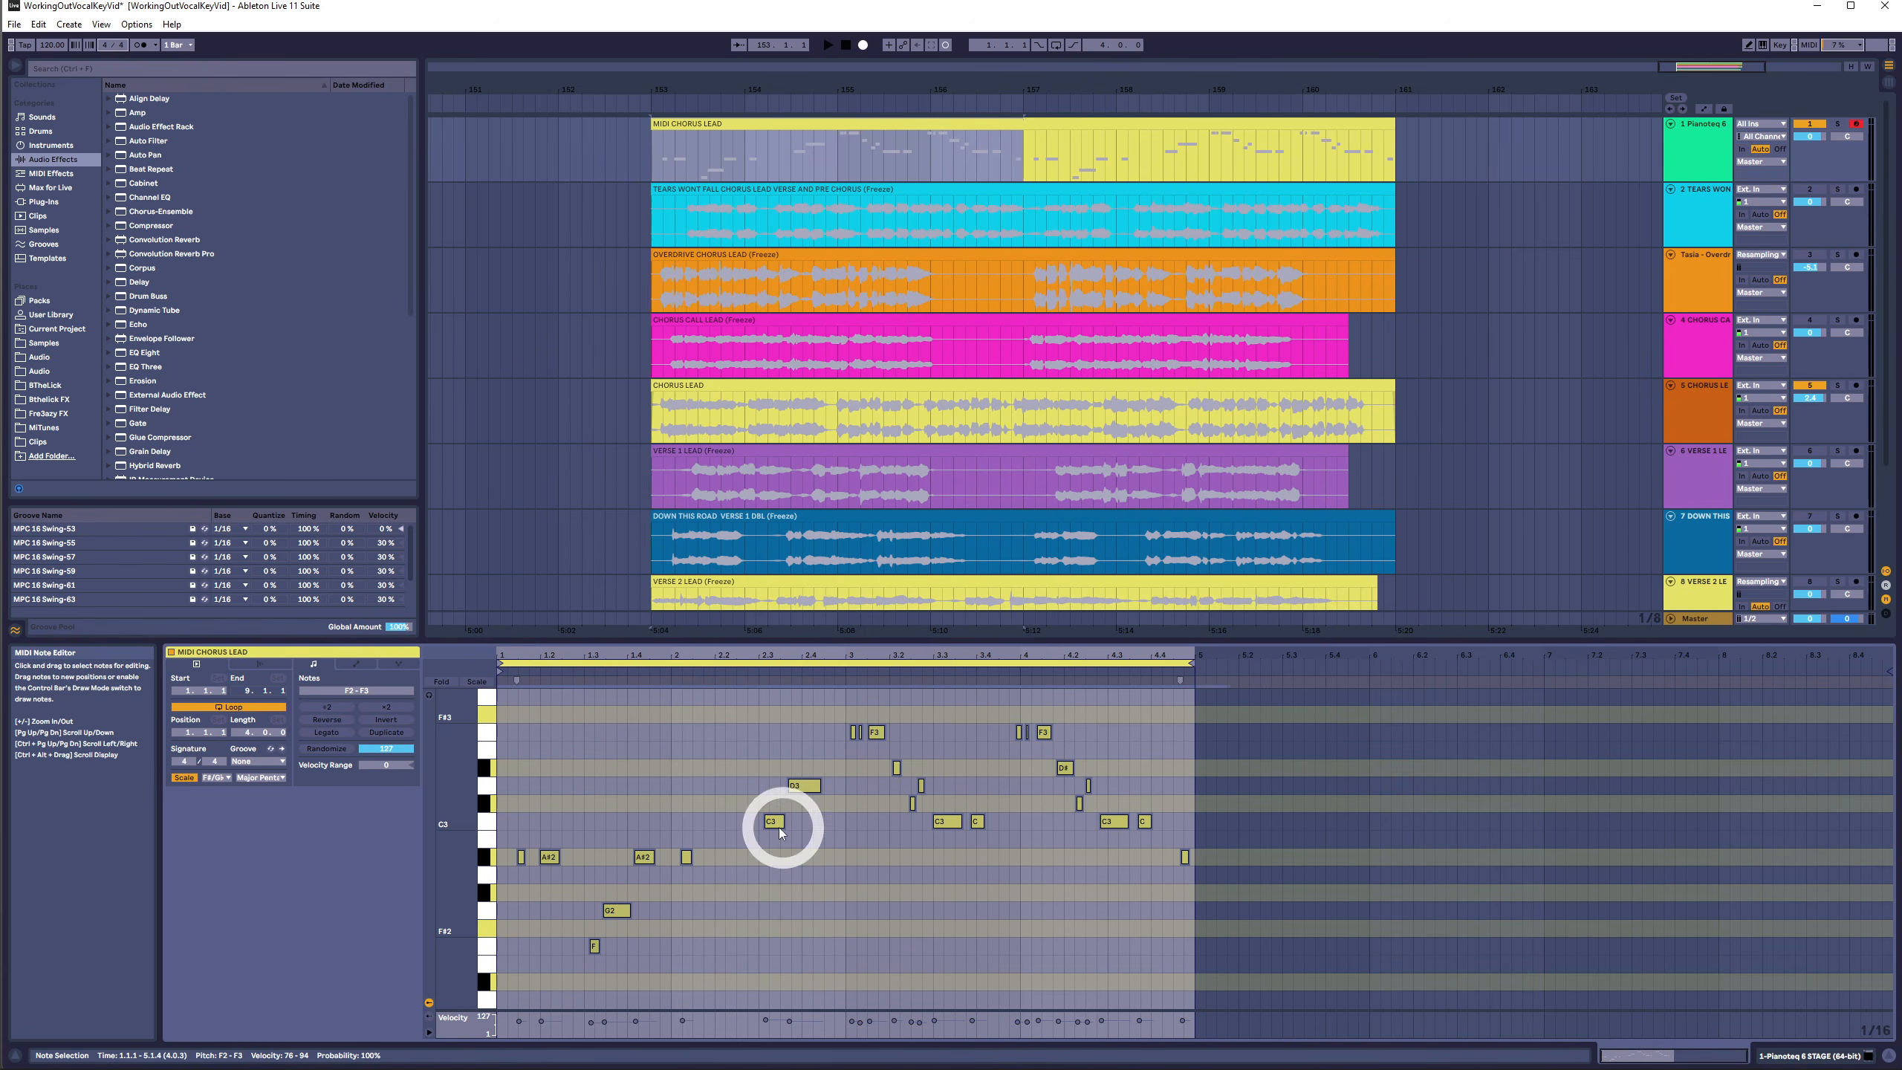
left_click_drag(748, 828, 1206, 819)
left_click_drag(1274, 714, 303, 1008)
key("Up")
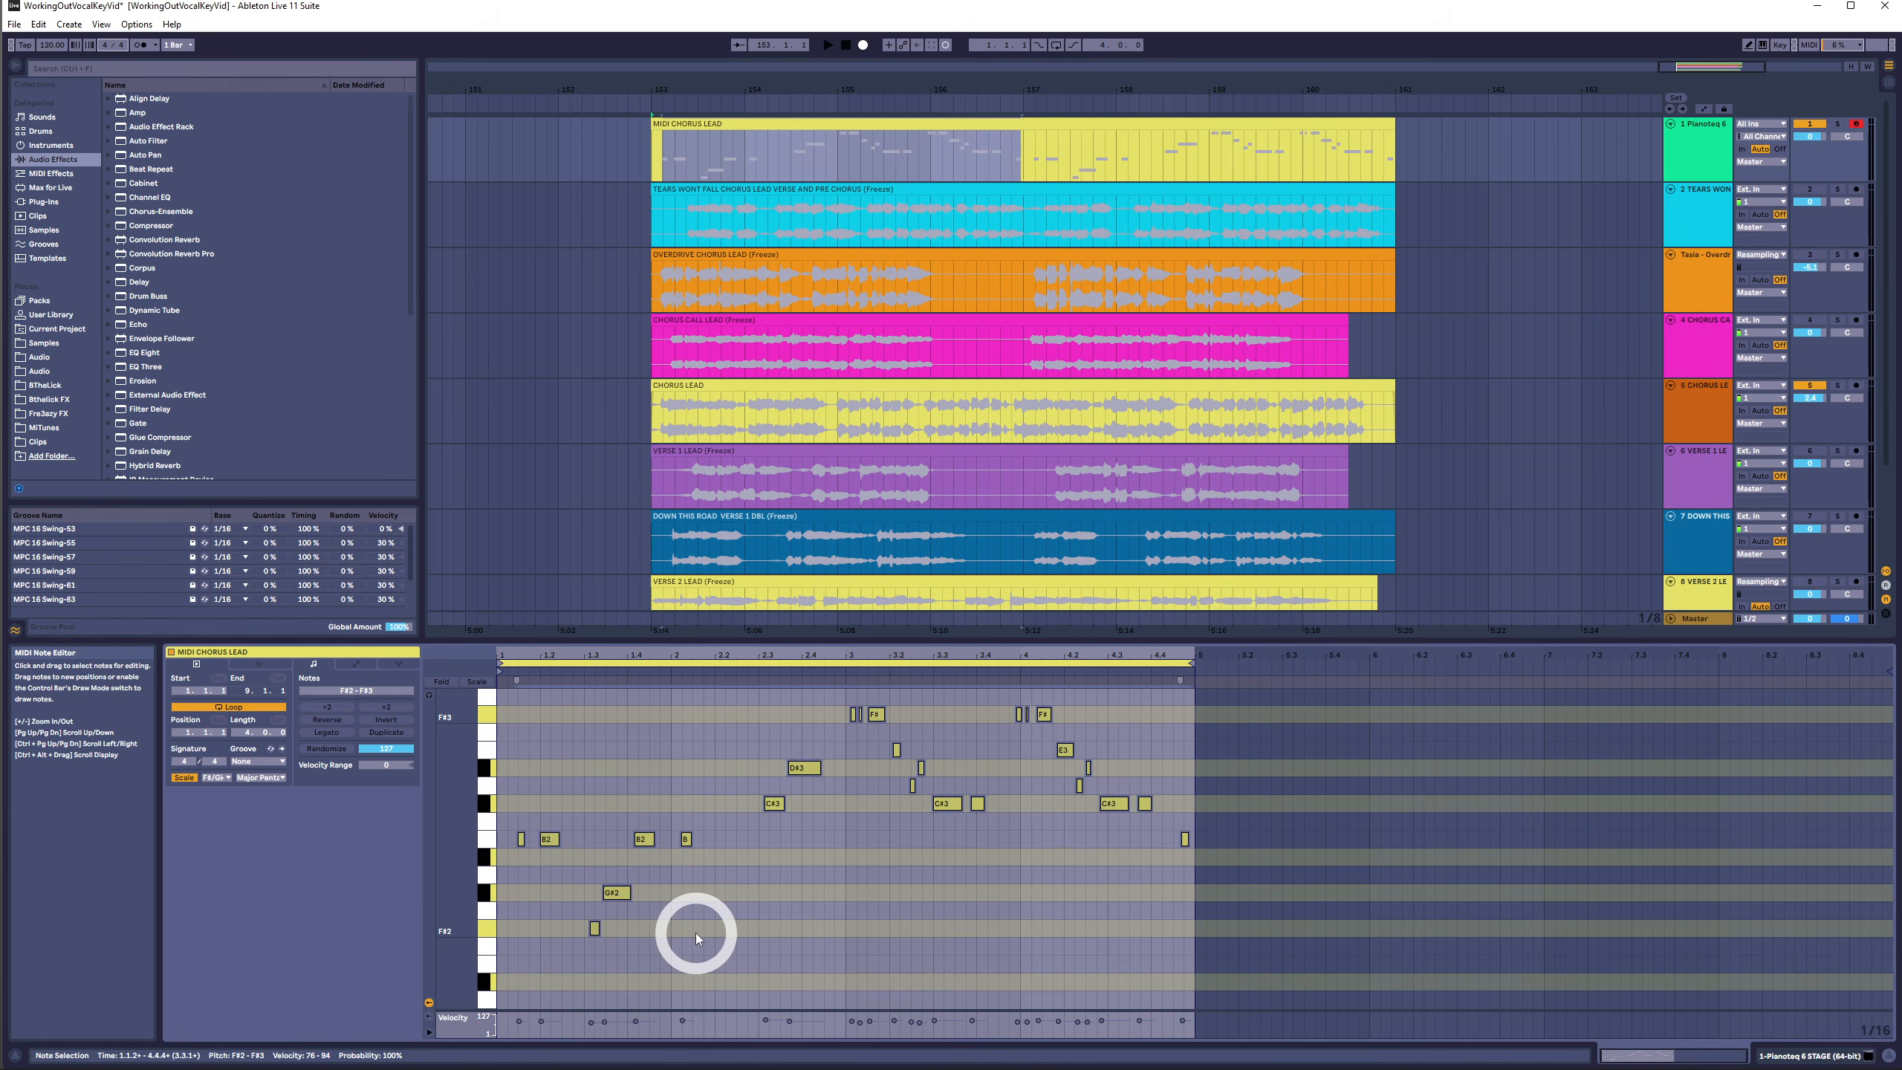
key("Up")
- Reselect every note in the clip and transpose them down three semitones
left_click_drag(780, 818, 464, 826)
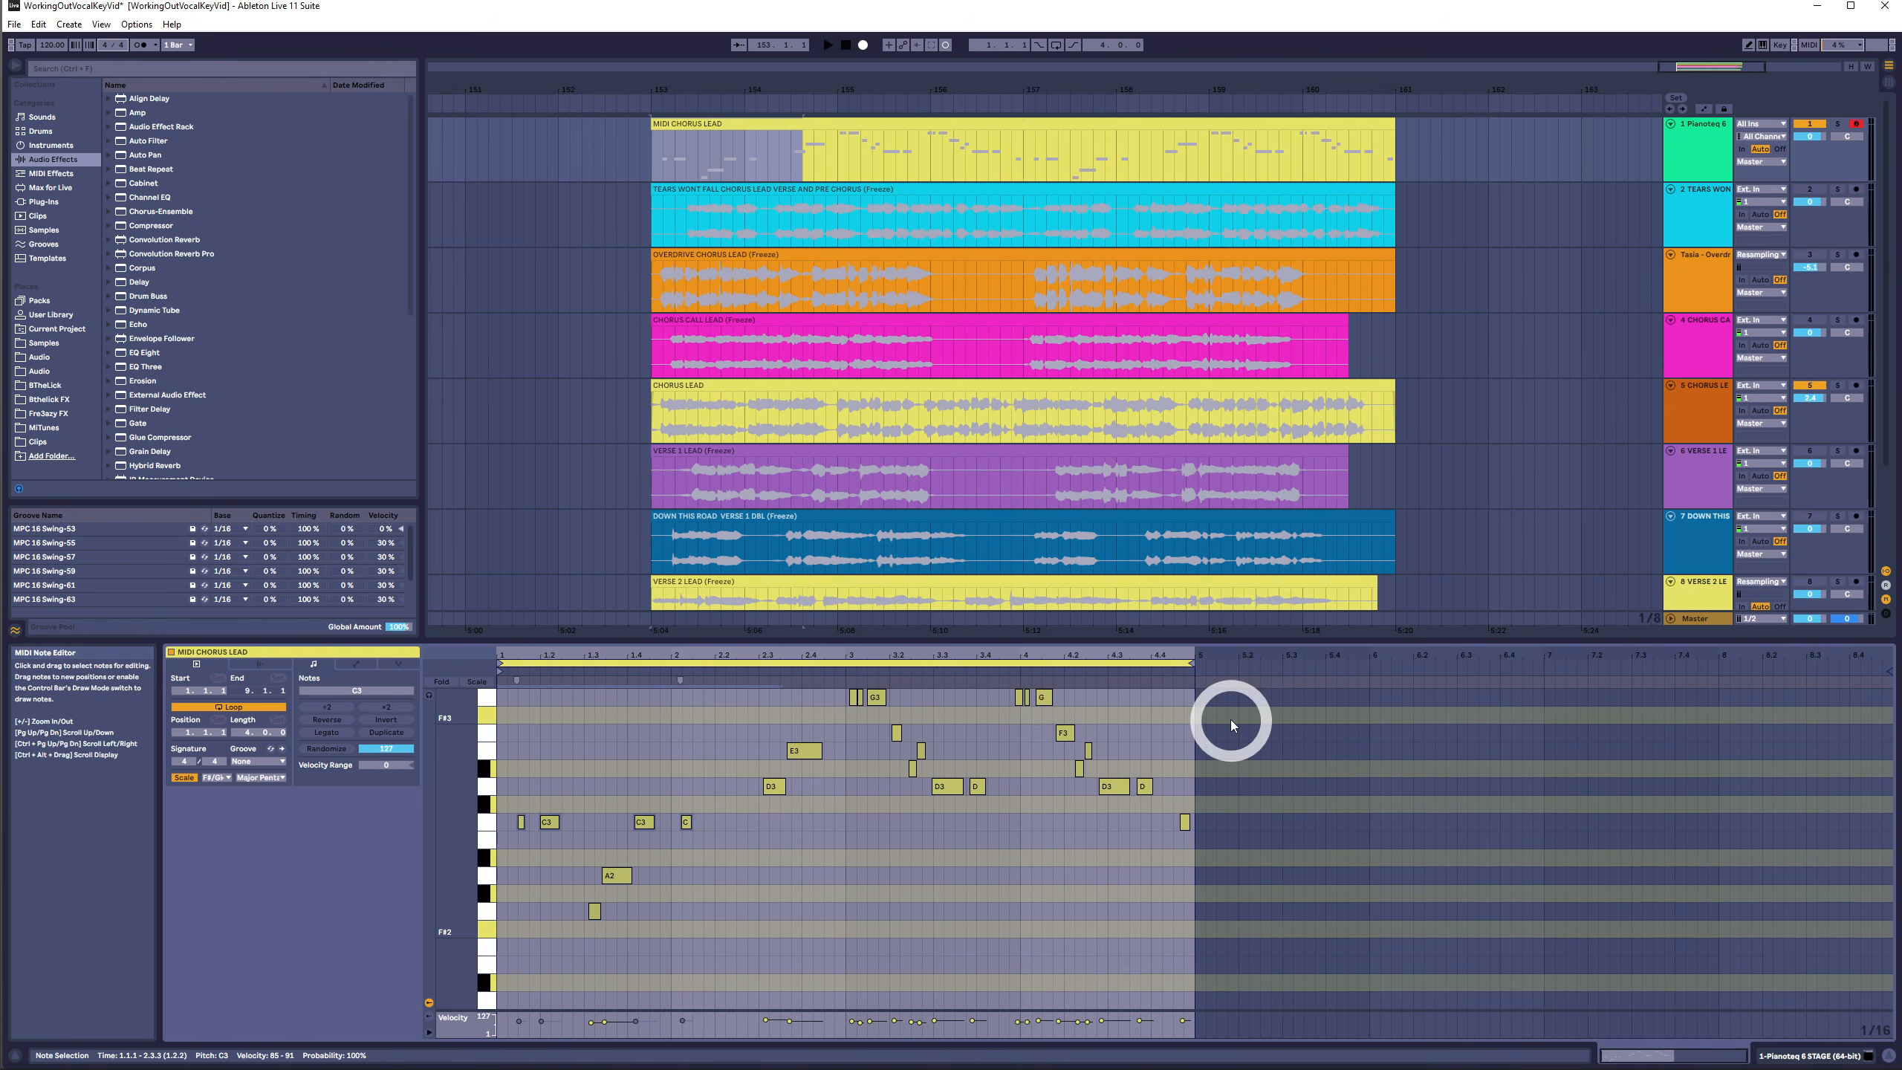
left_click(519, 697)
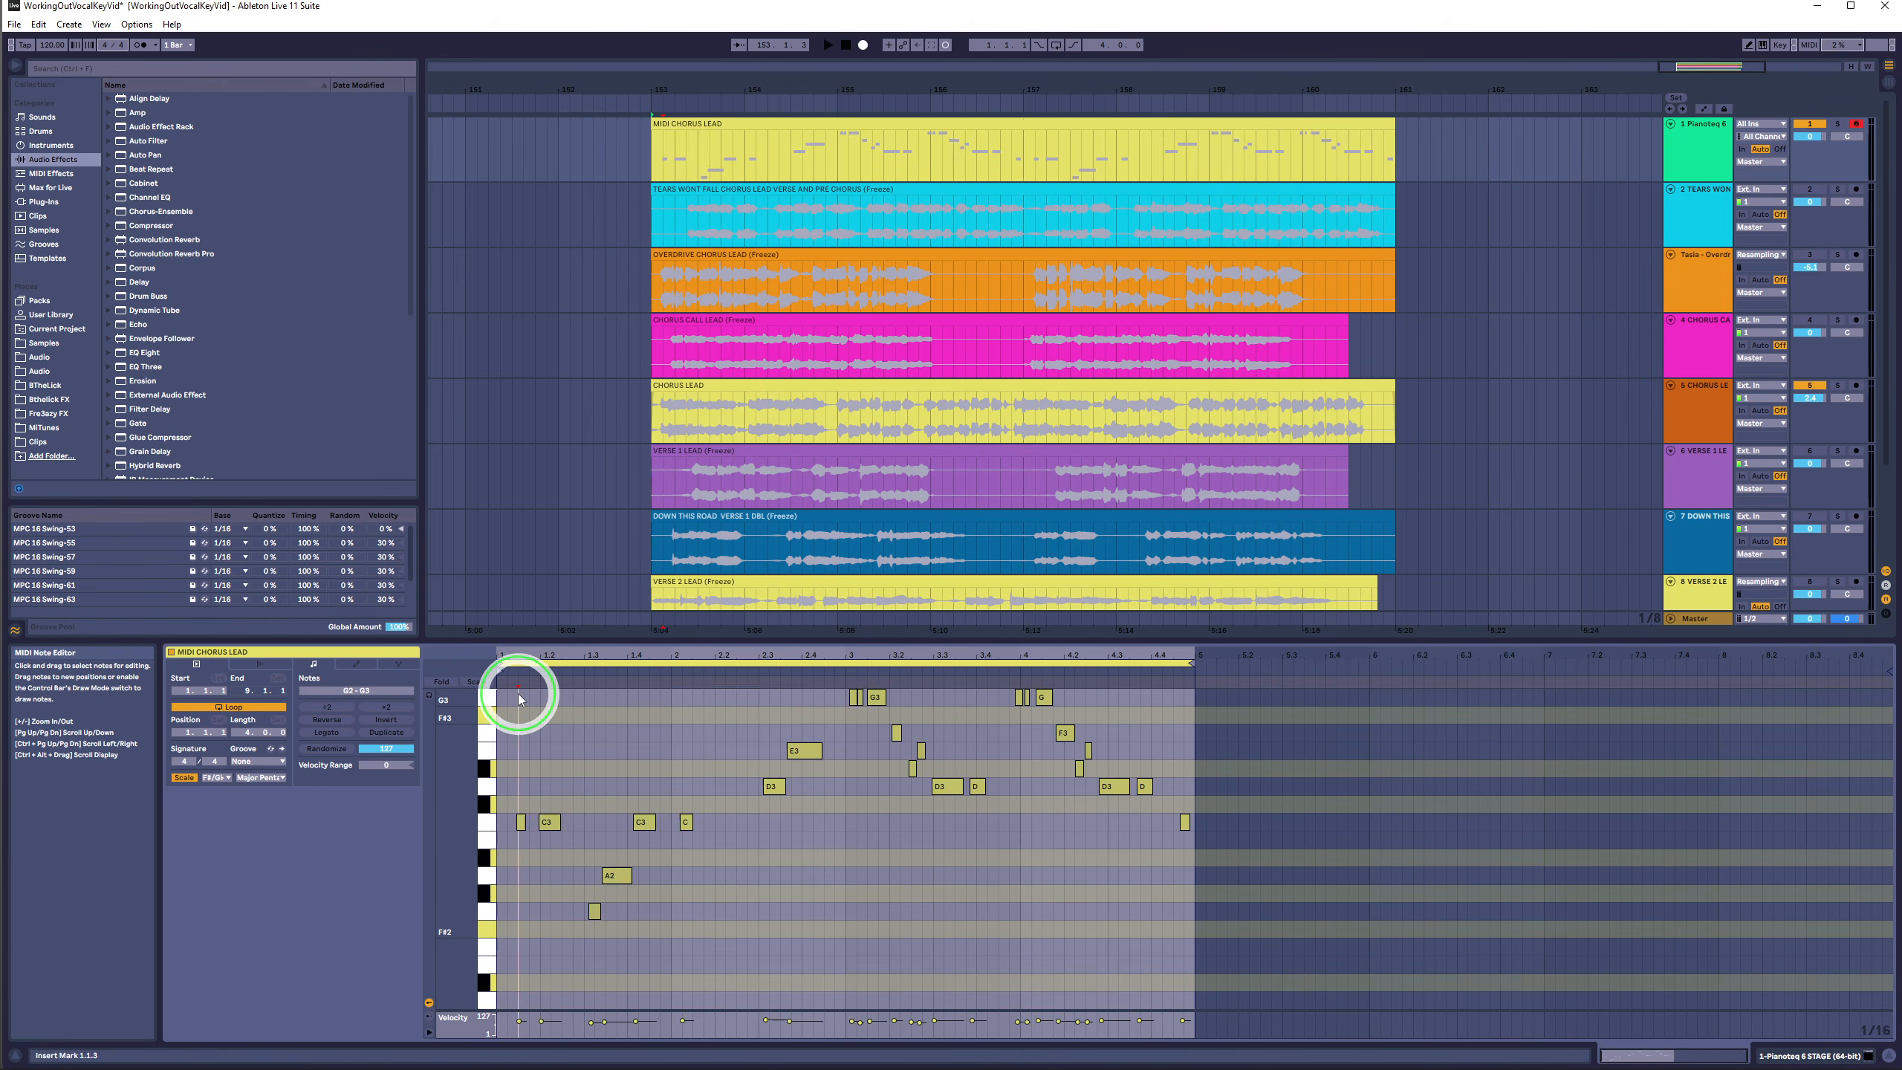
left_click_drag(519, 697, 1304, 968)
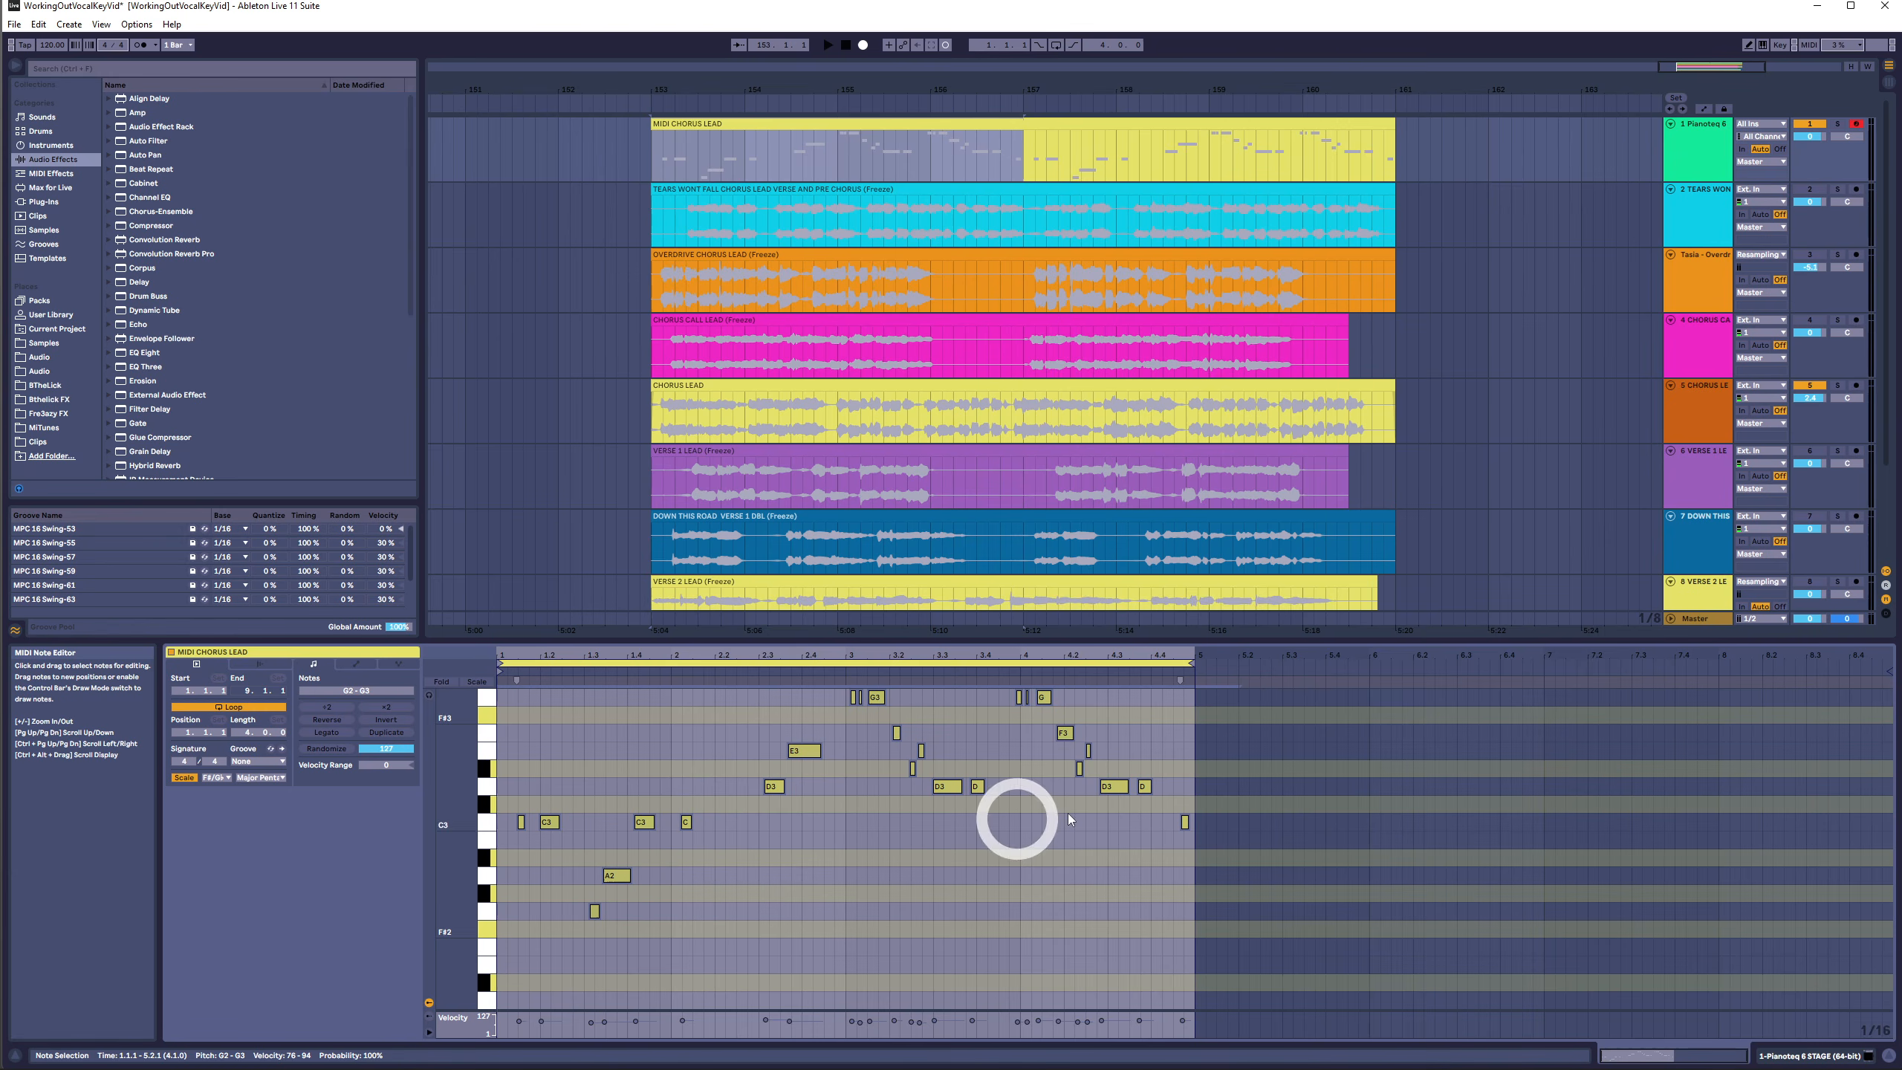
left_click(1159, 803)
key("ctrl+a")
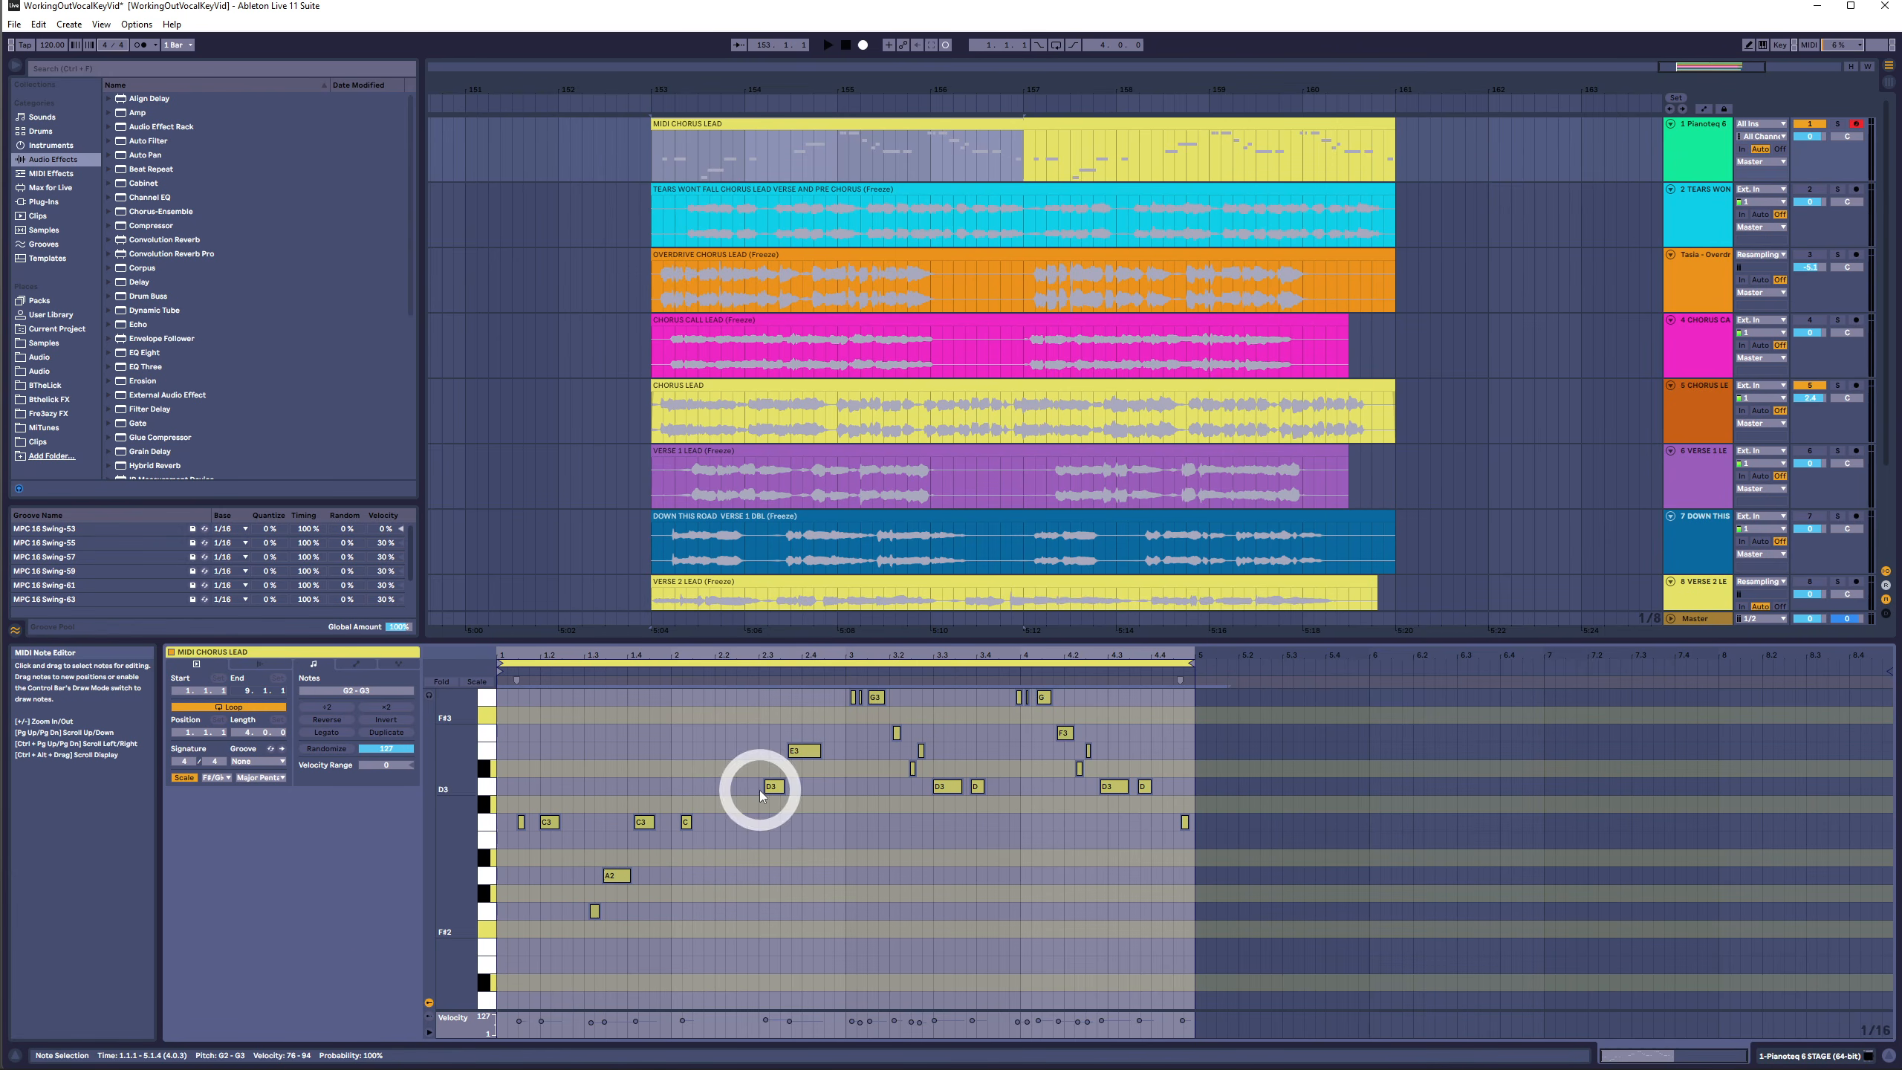
left_click_drag(760, 793, 445, 850)
left_click_drag(1223, 688, 493, 986)
key("Down")
key("Down")
key("Down")
- Select all notes and raise them one semitone
left_click_drag(1250, 738, 355, 1020)
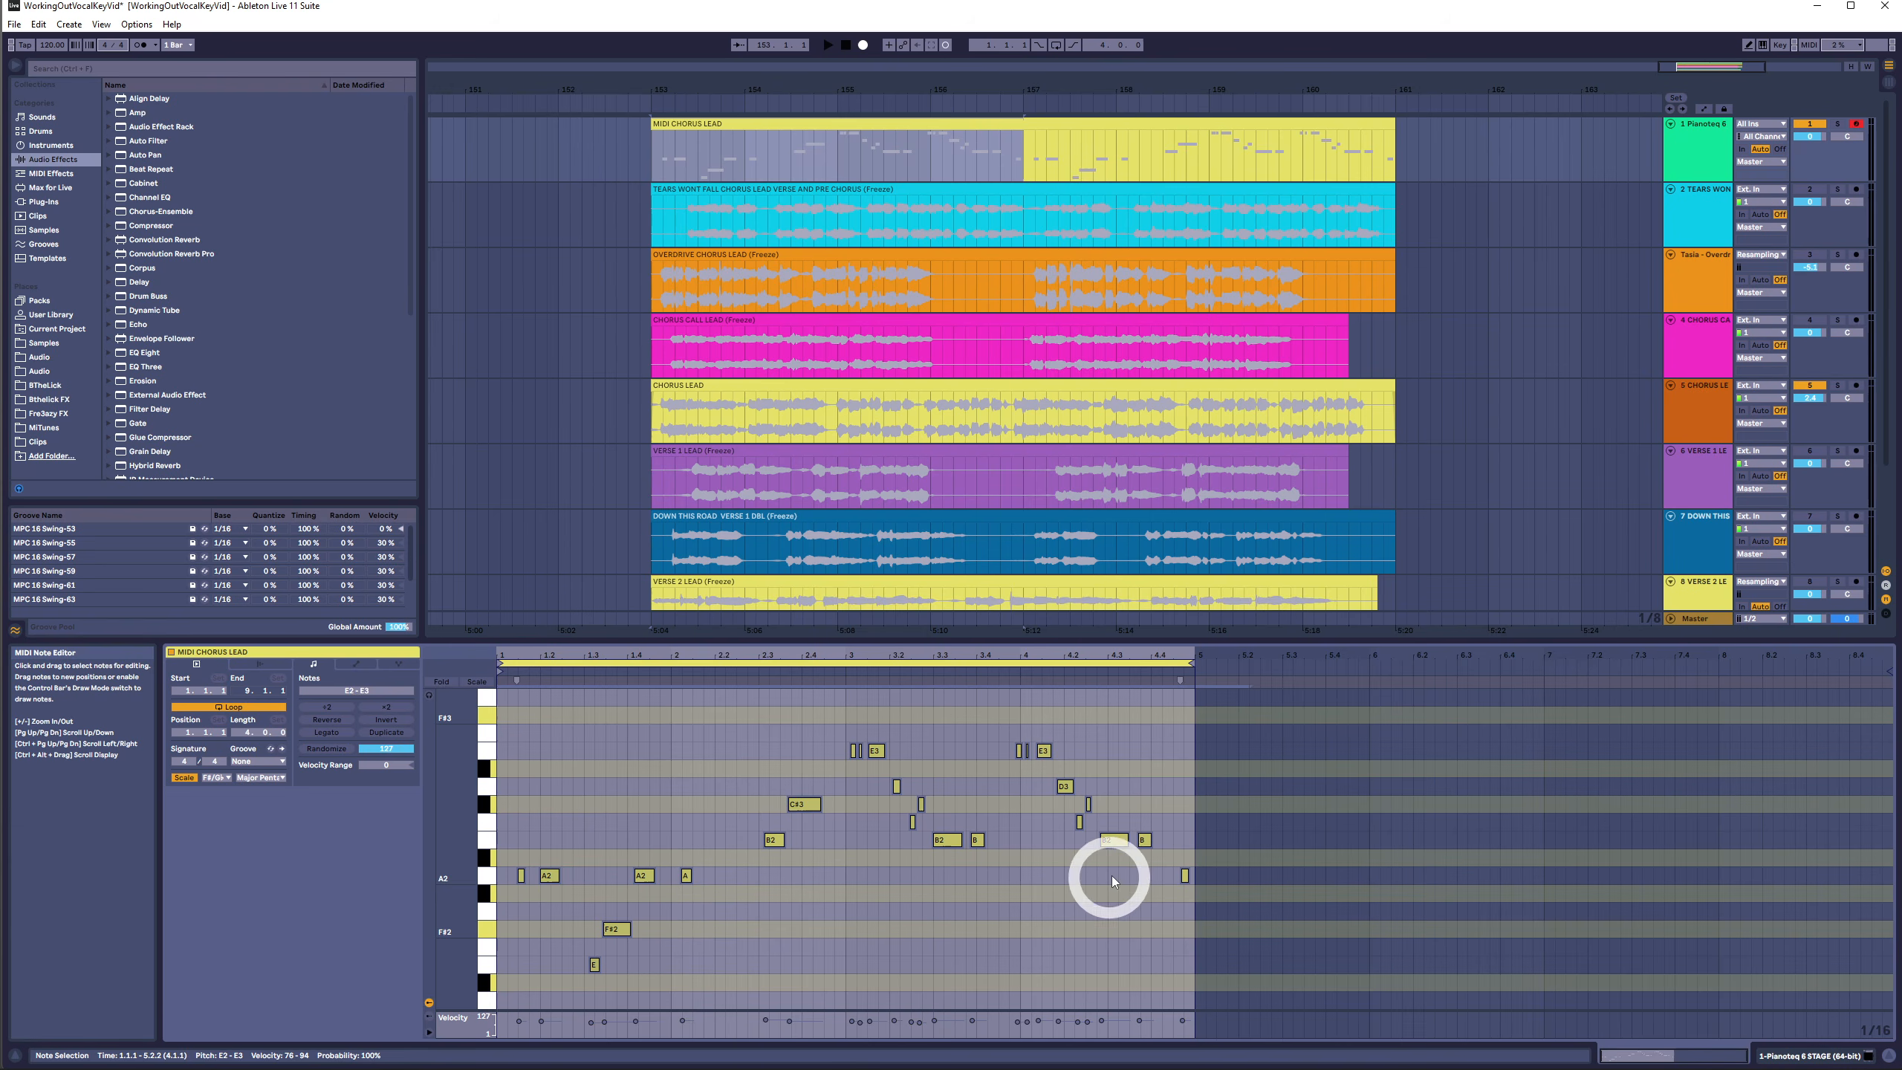
left_click_drag(1113, 881, 707, 887)
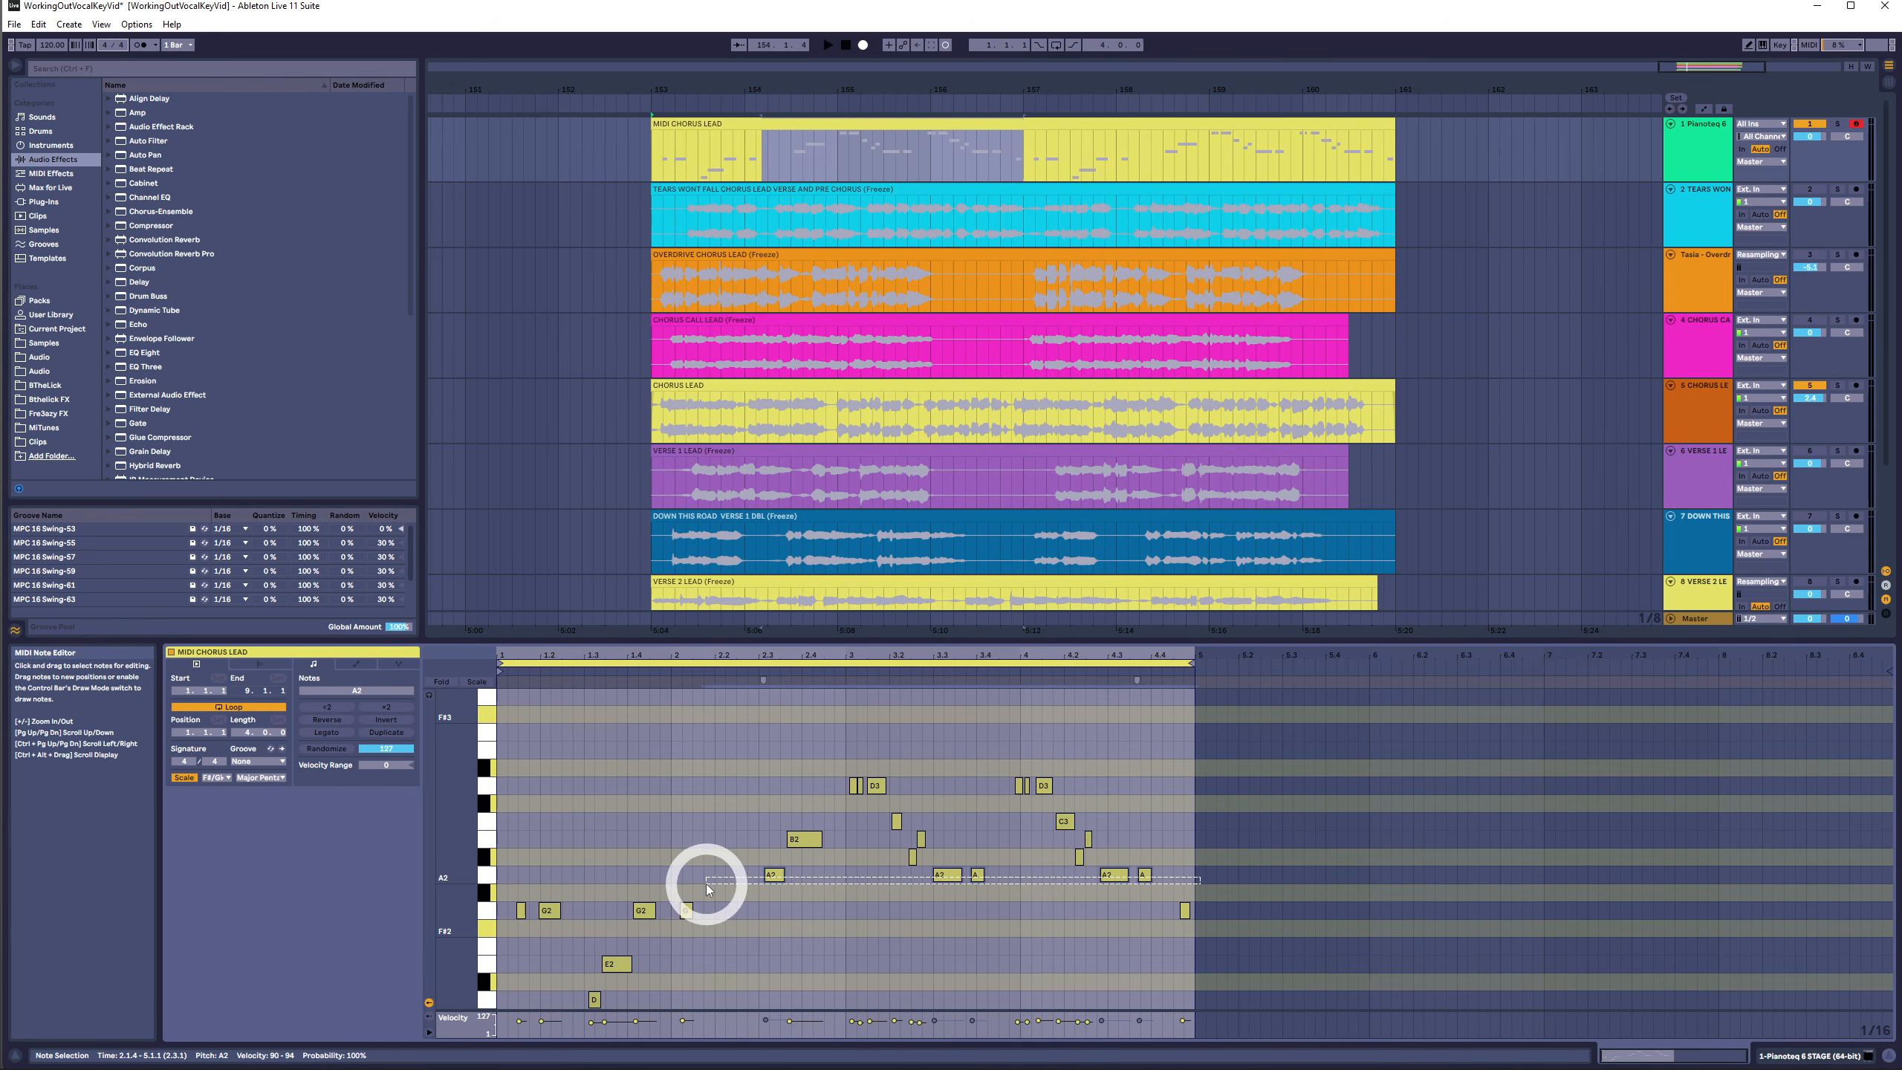
left_click_drag(1258, 766, 277, 997)
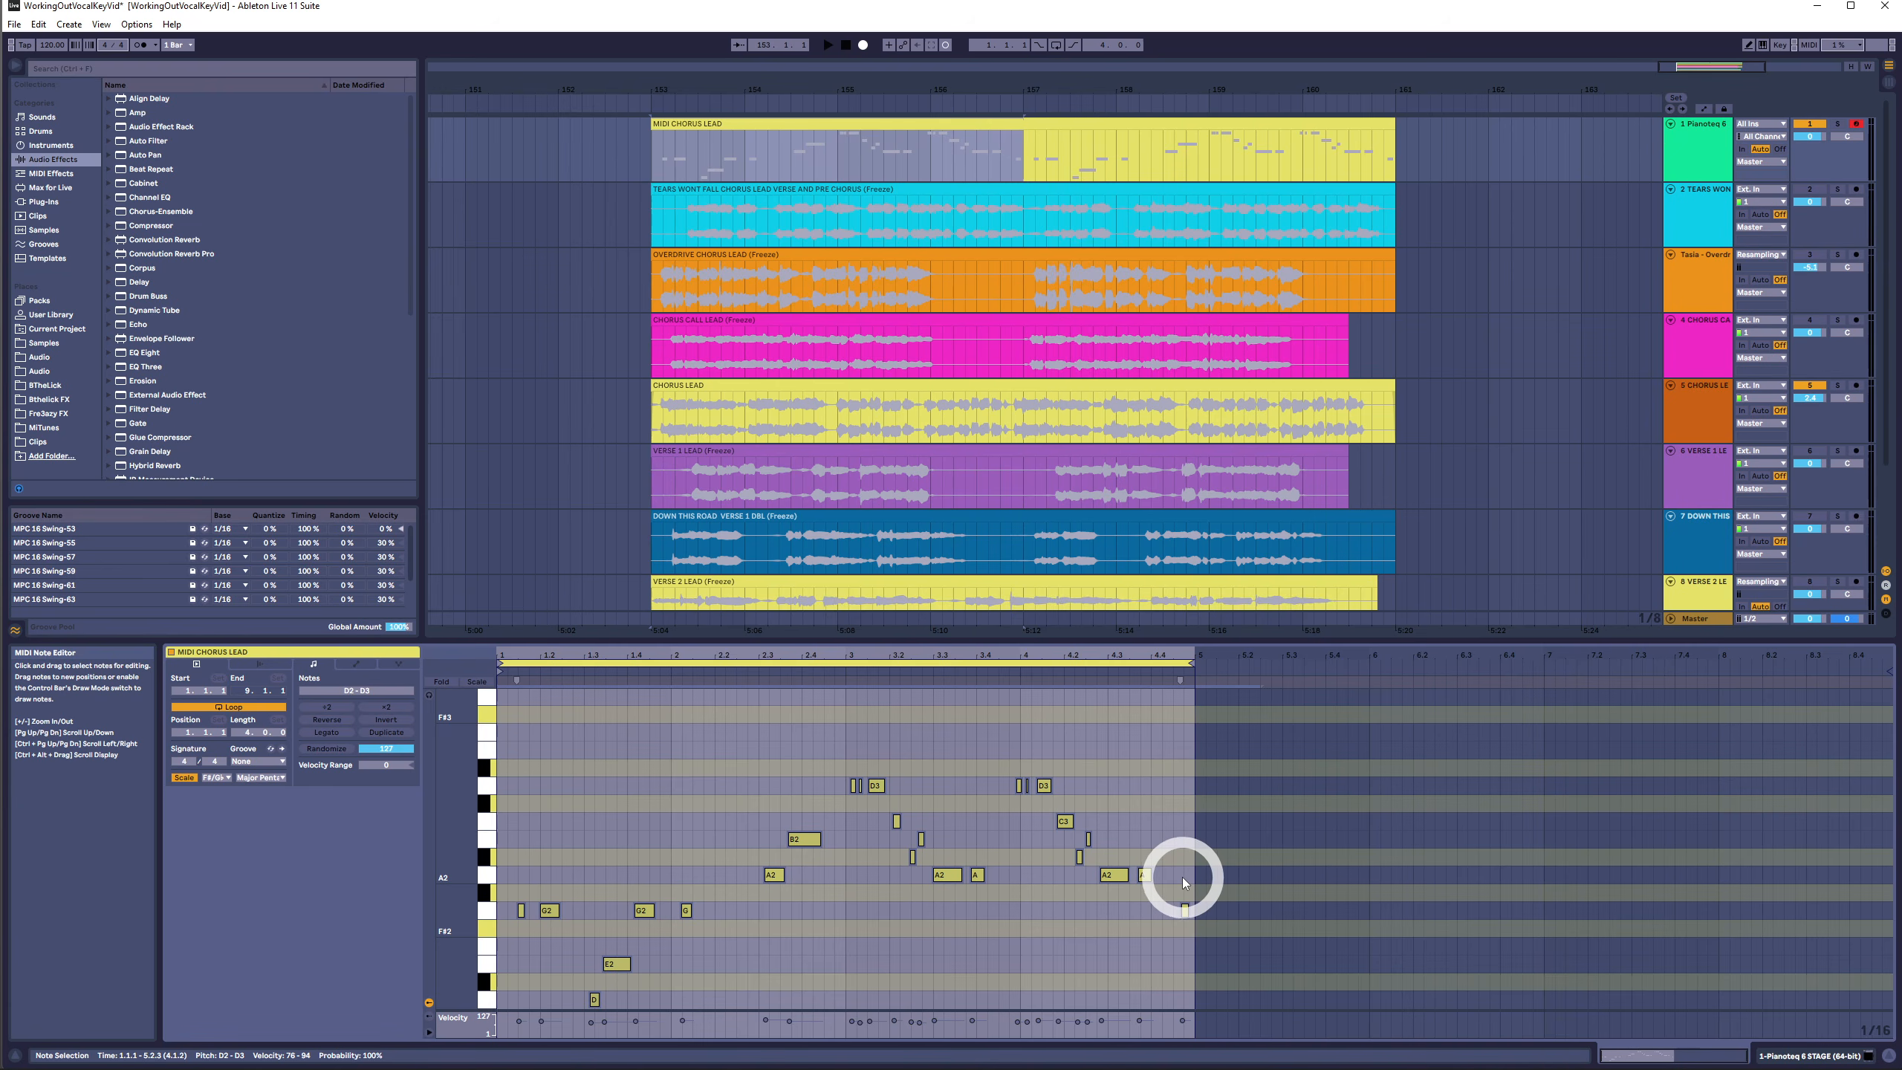
key("Up")
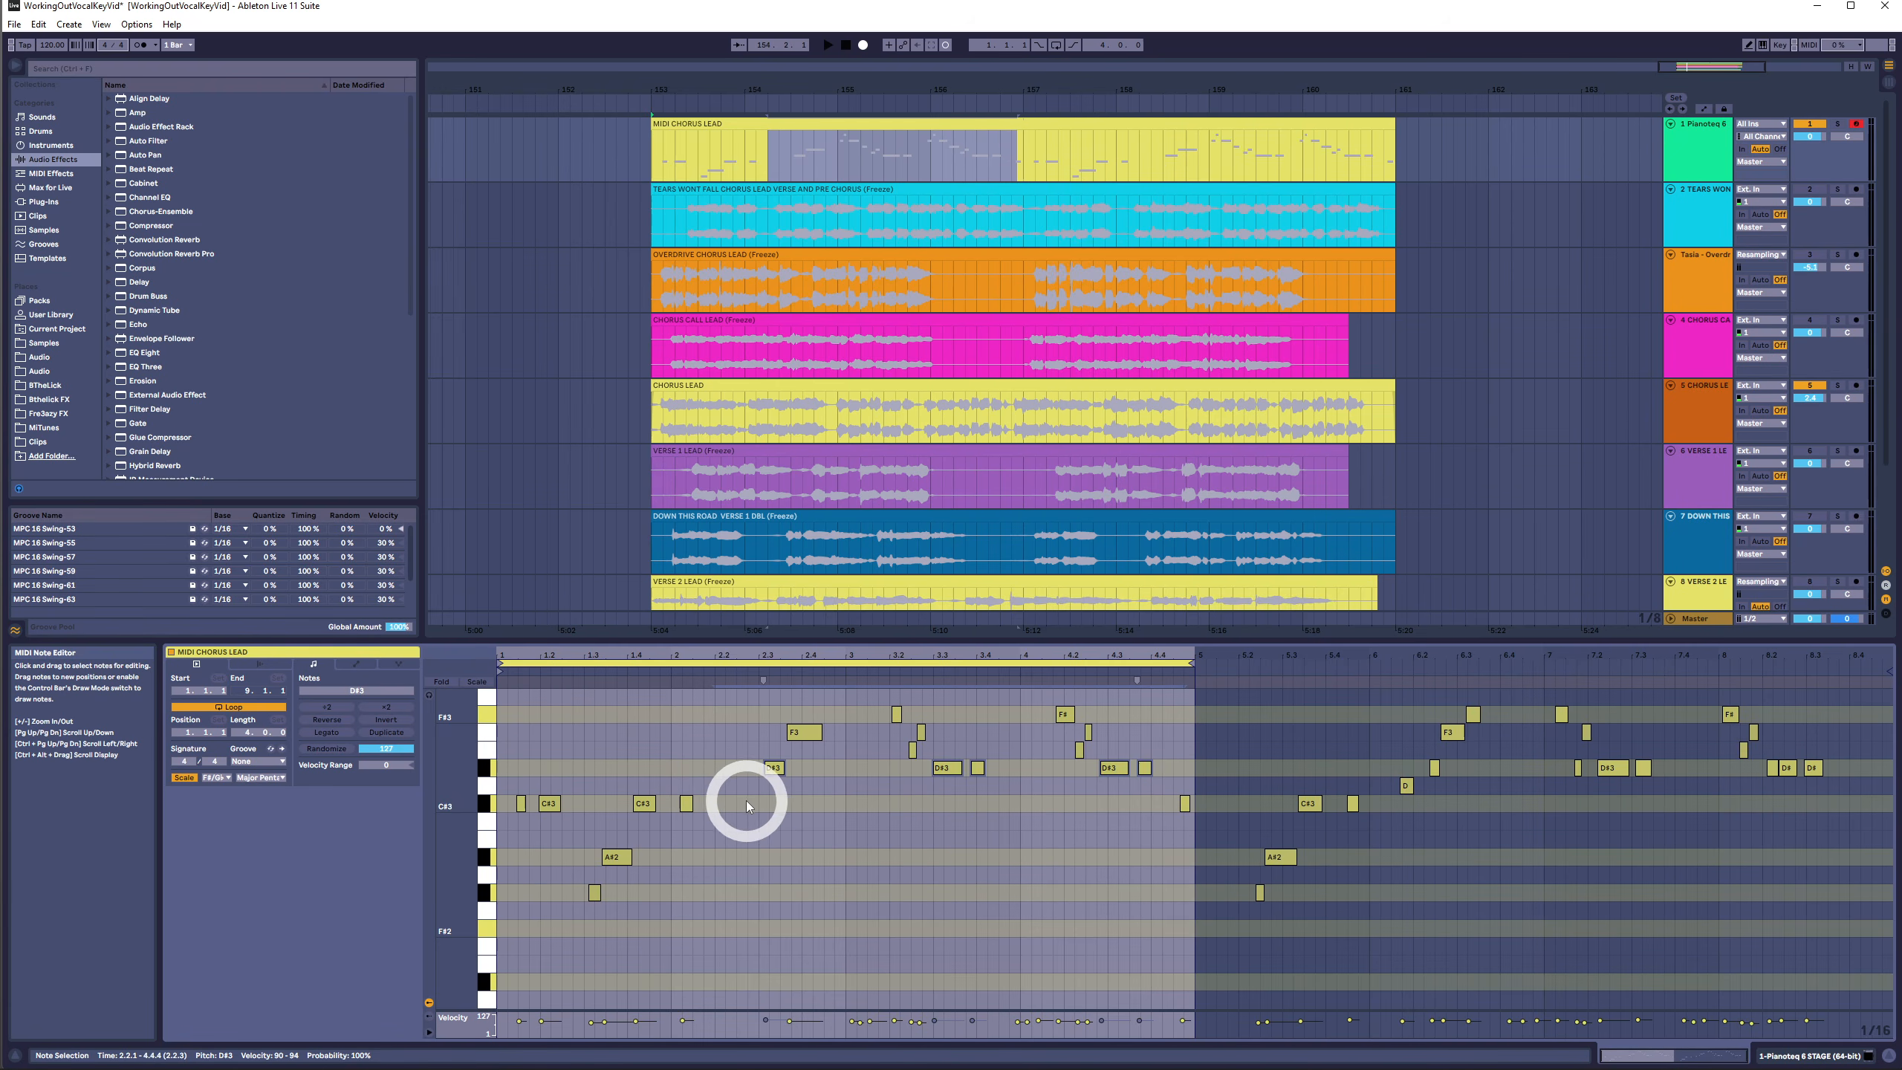
- Delete the MIDI Chorus Lead clip from the arrangement
left_click_drag(746, 801, 358, 812)
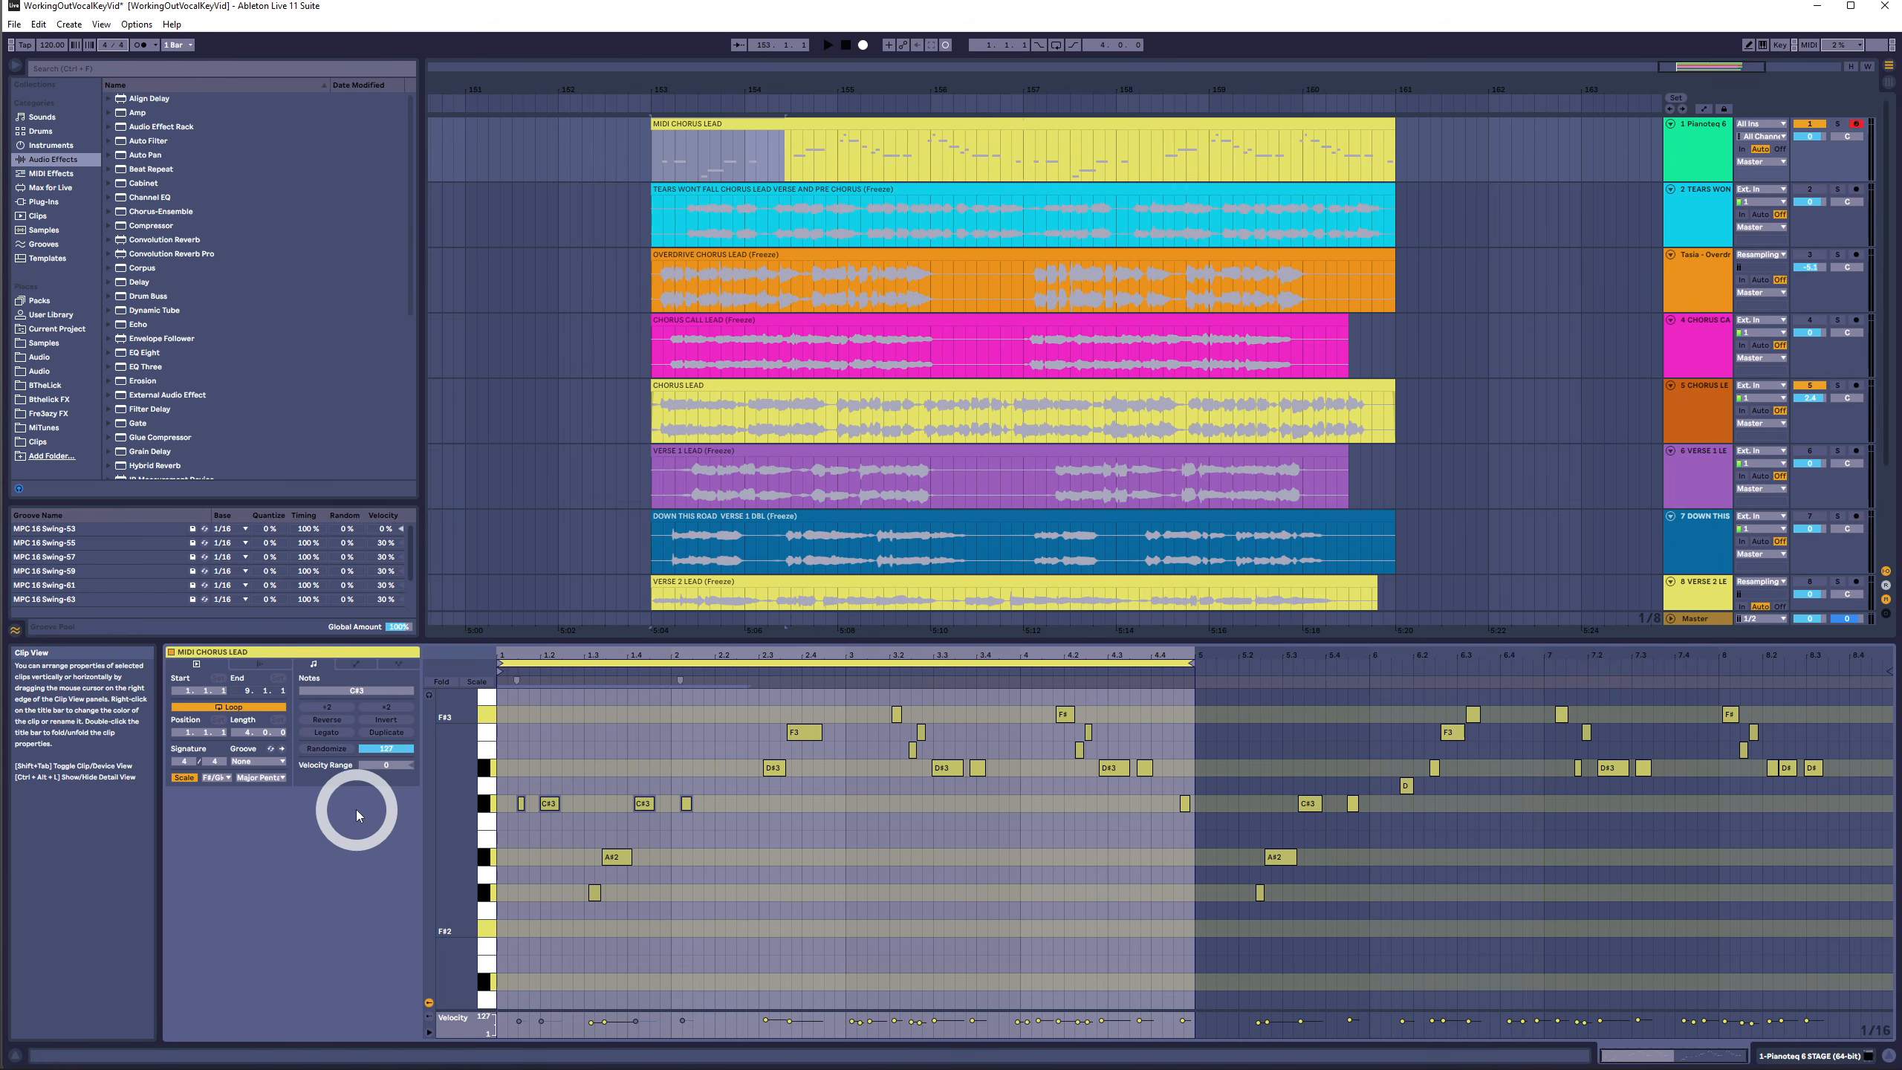
left_click_drag(1197, 712, 292, 1004)
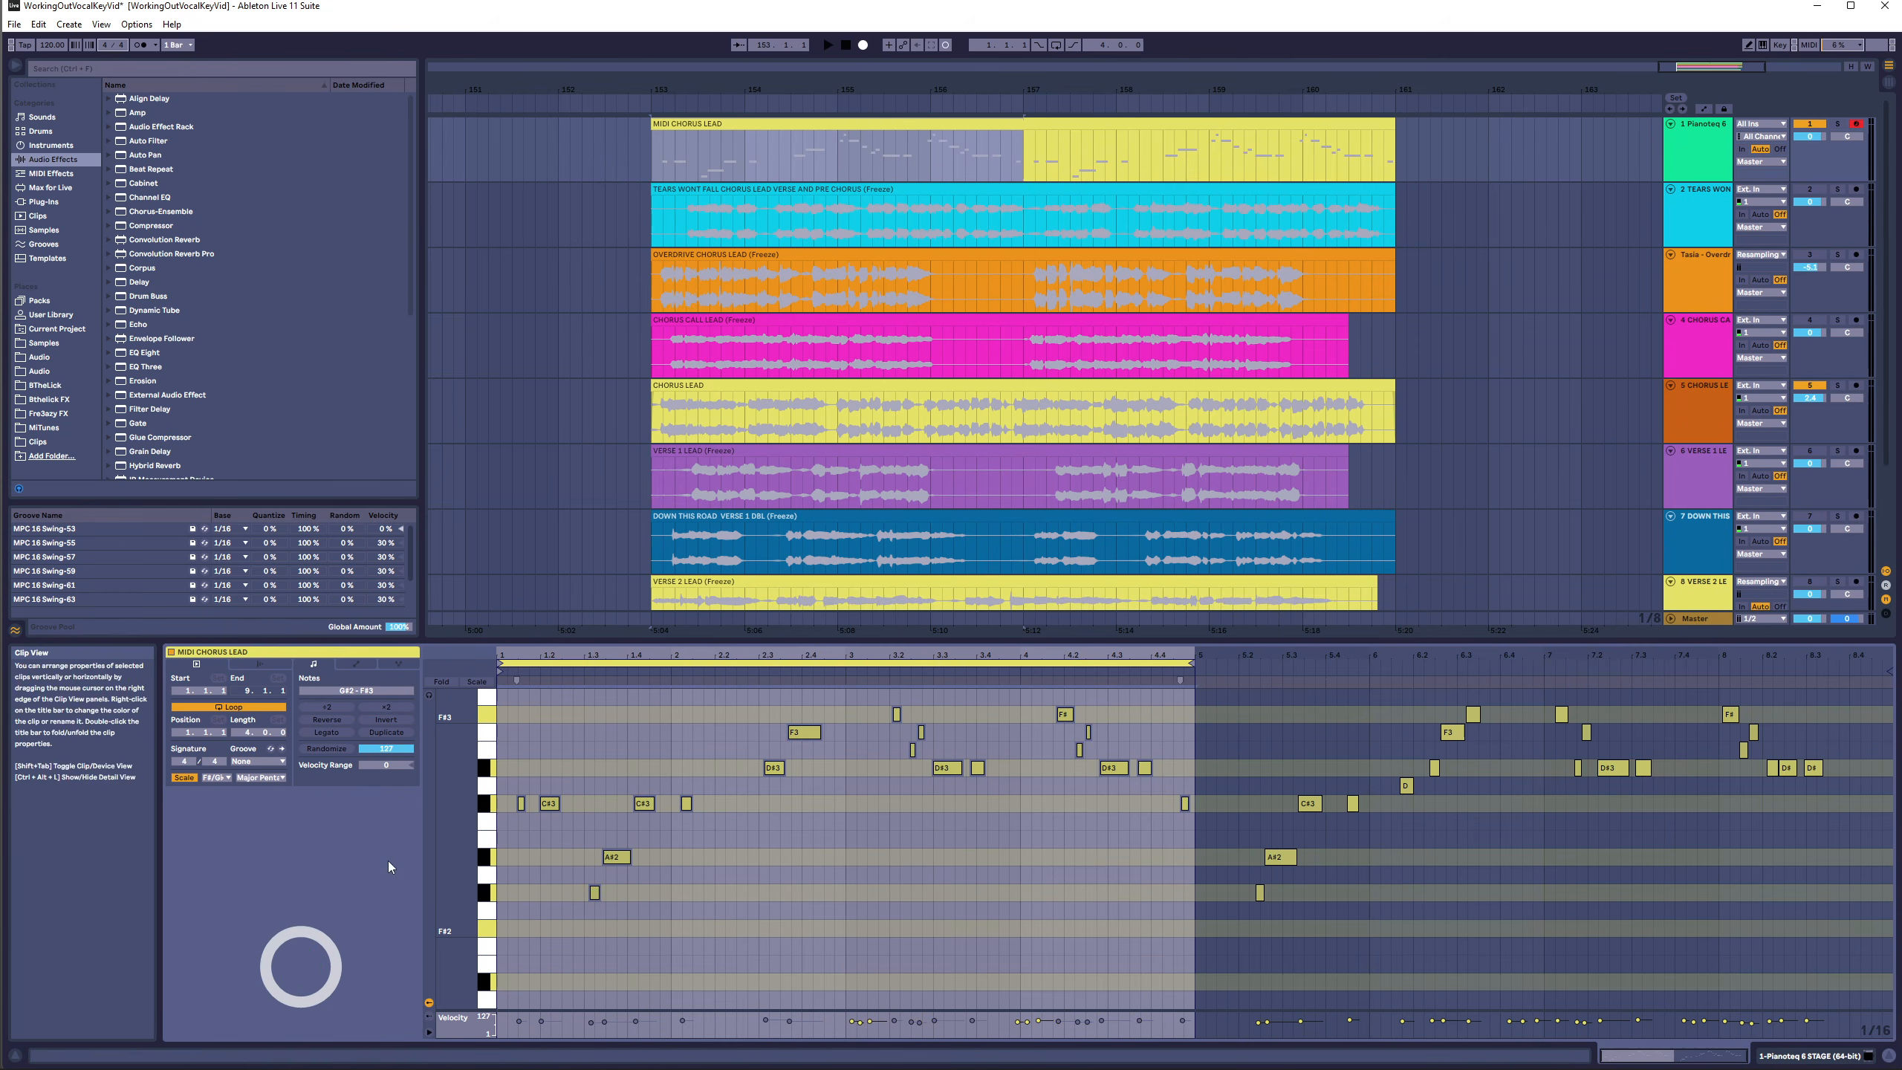
left_click(1102, 121)
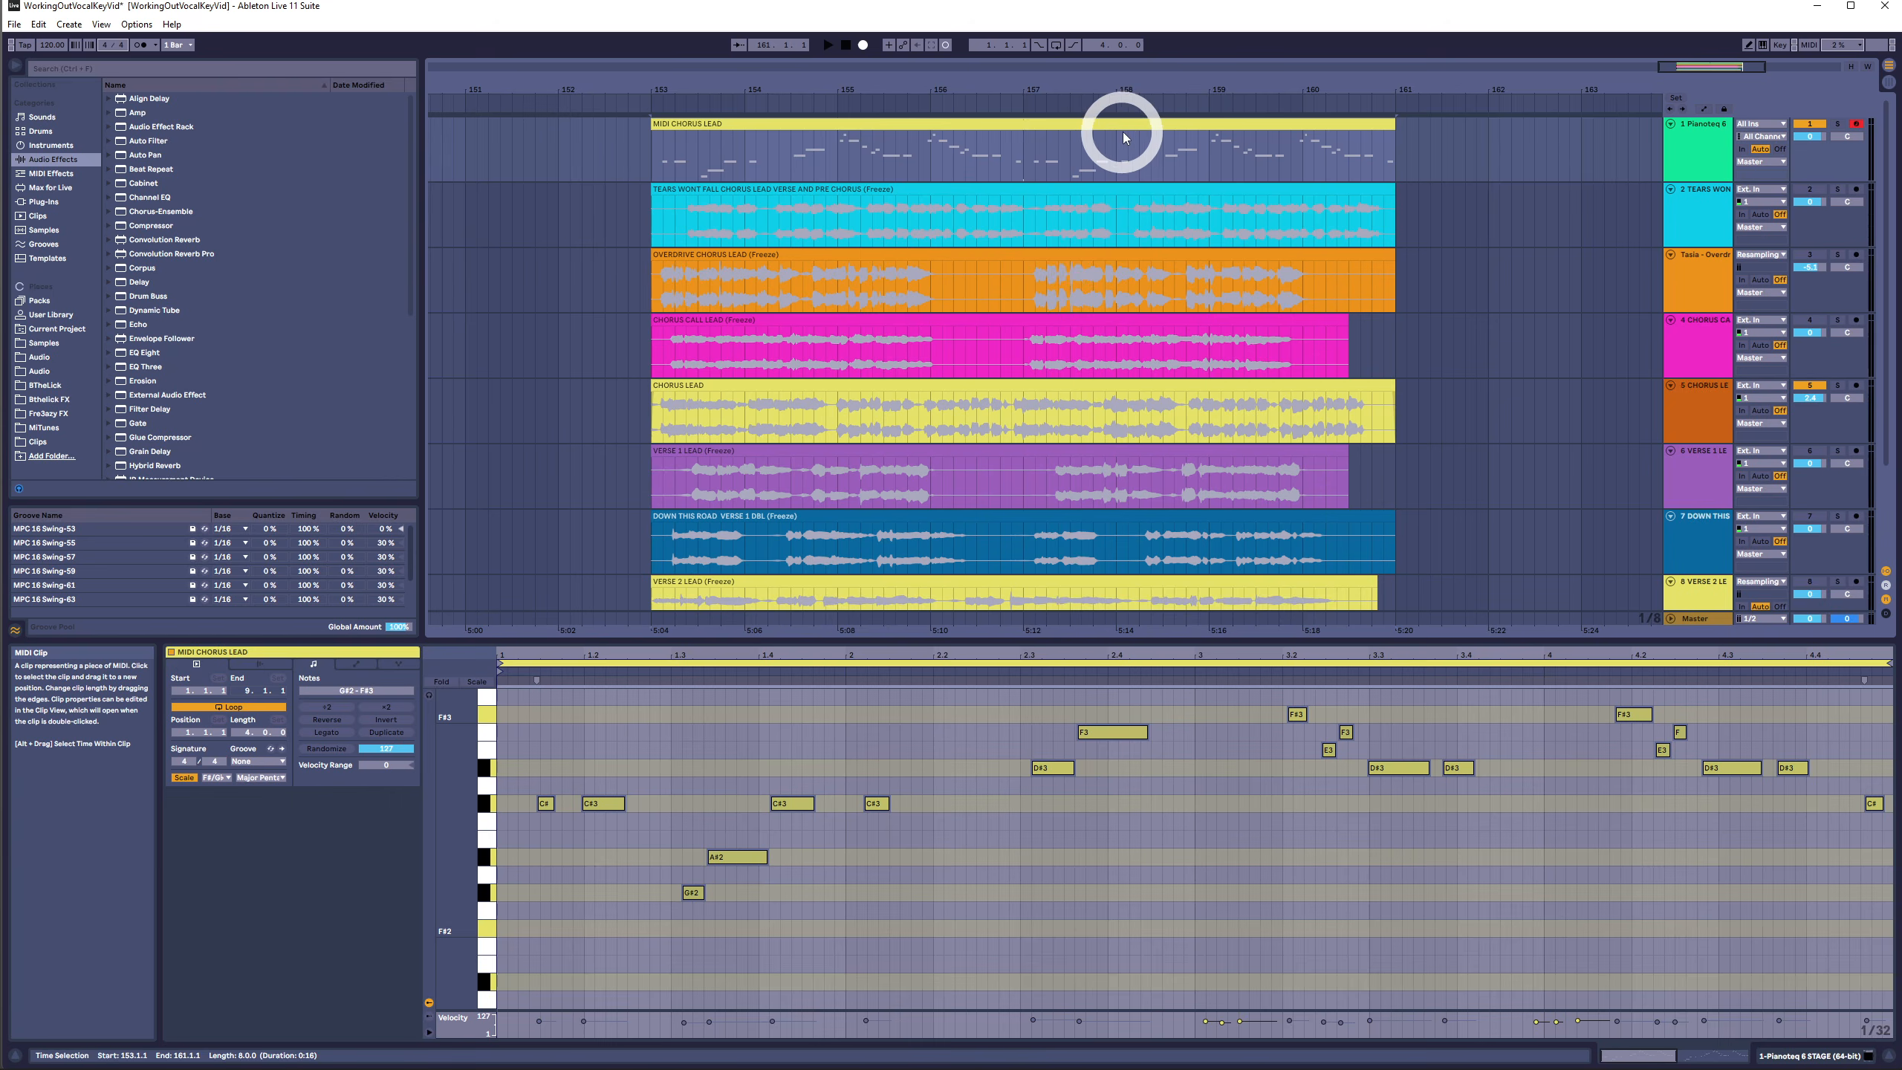
key("Delete")
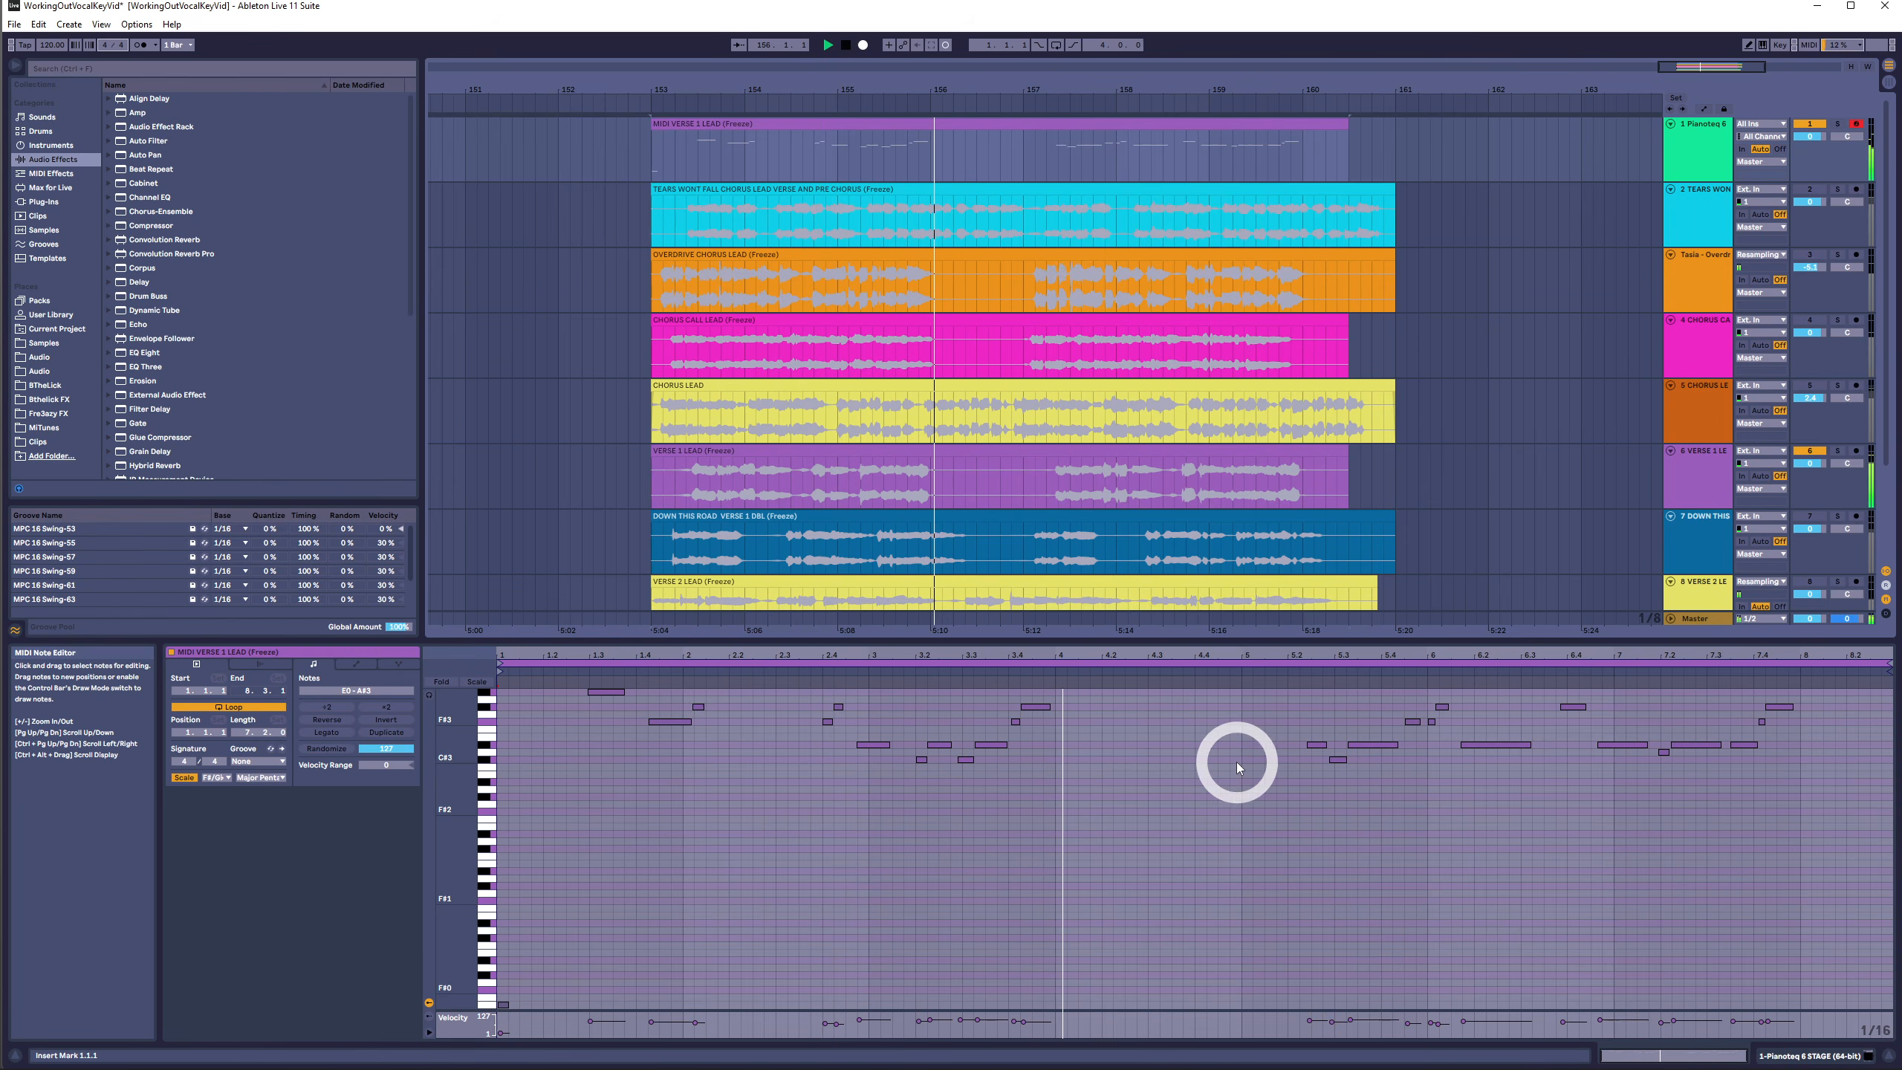
- Play the MIDI Verse 1 Lead clip and select individual notes to audition their pitches
scroll(1636, 831, "up", 2)
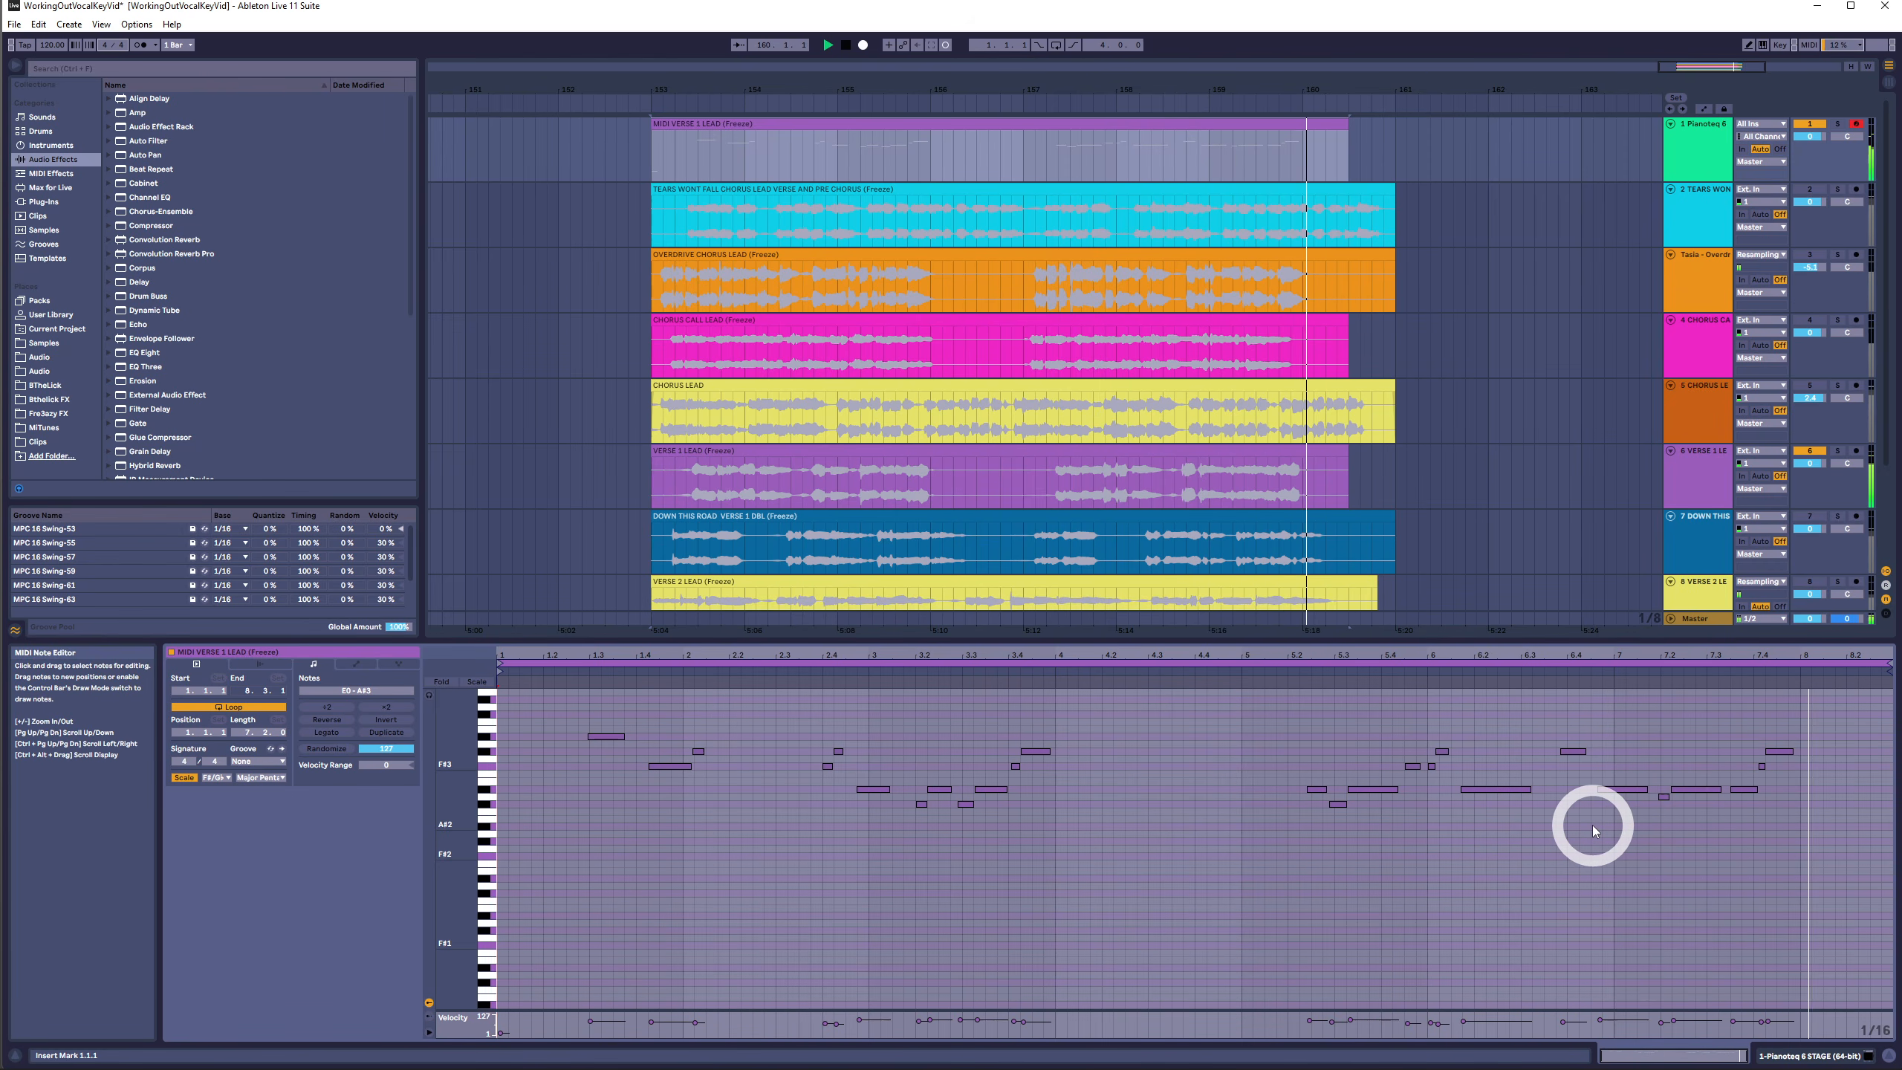
key("space")
left_click_drag(459, 774, 599, 838)
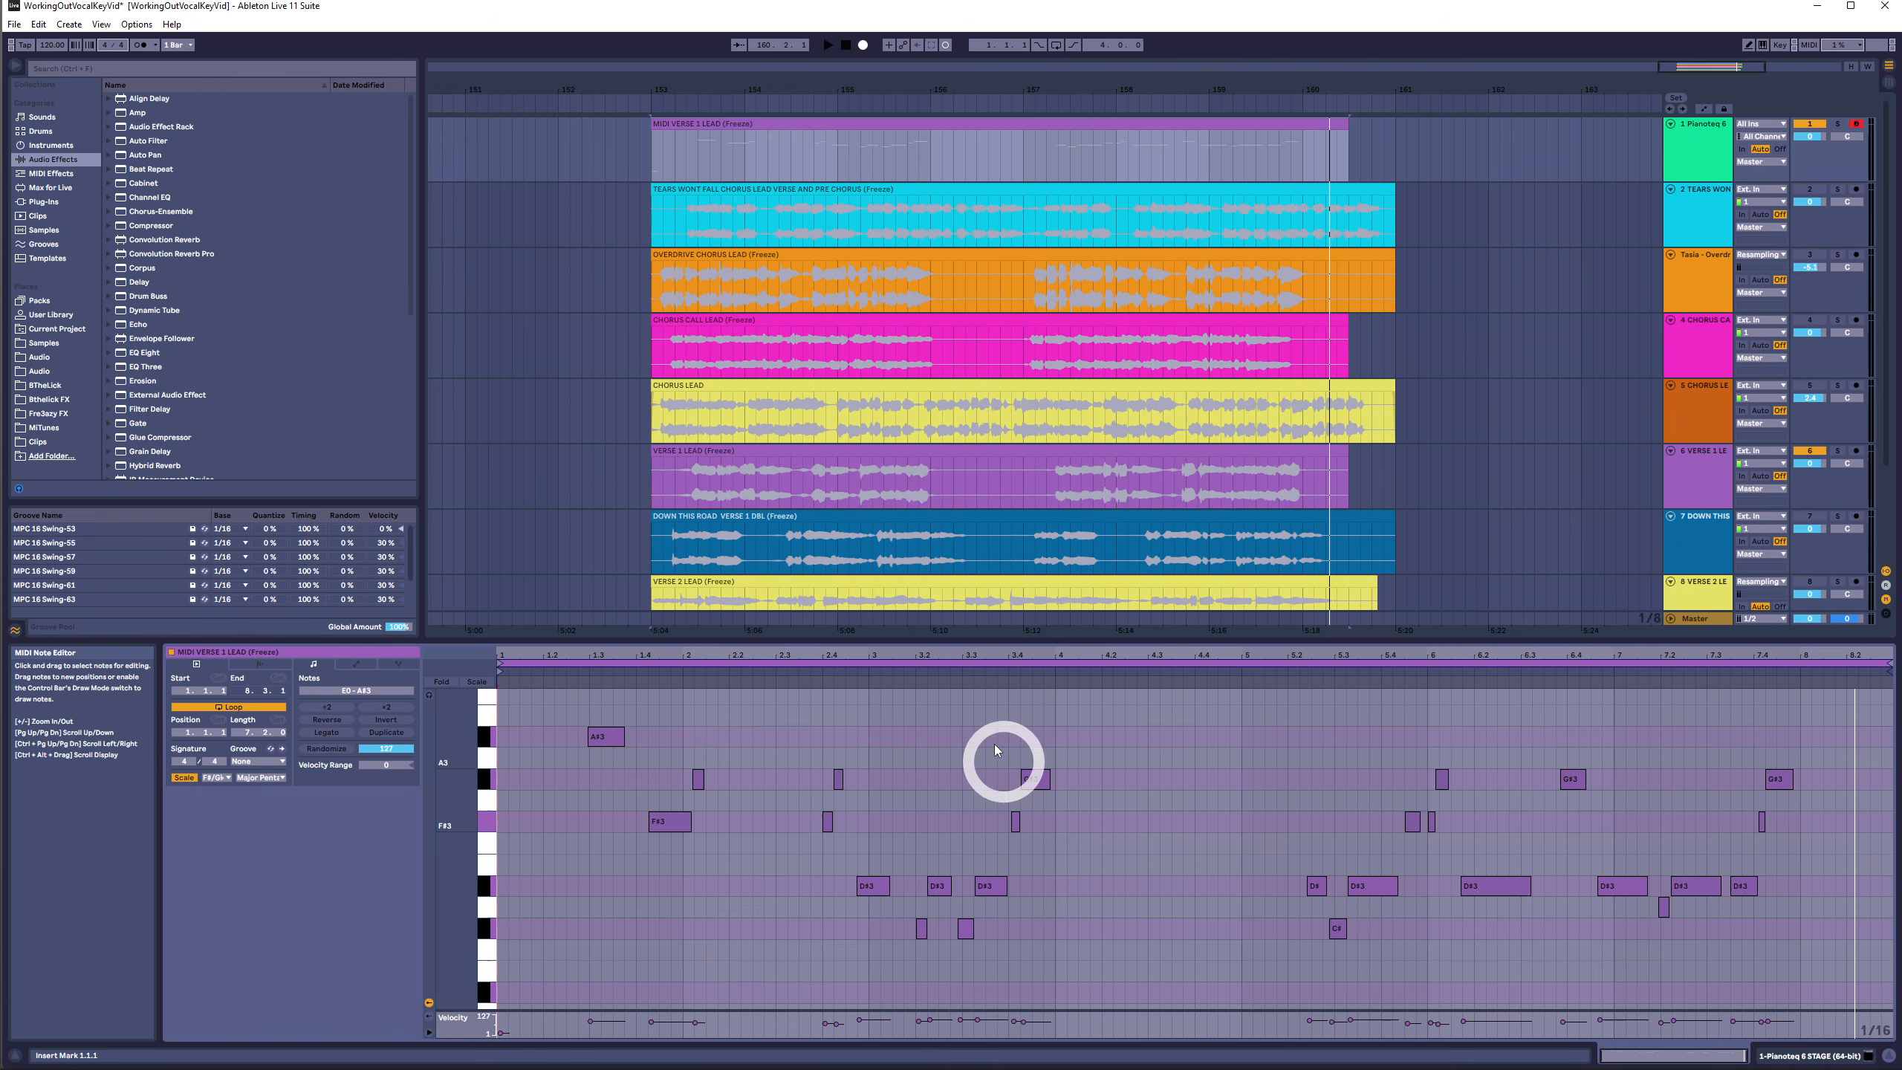
left_click(1043, 780)
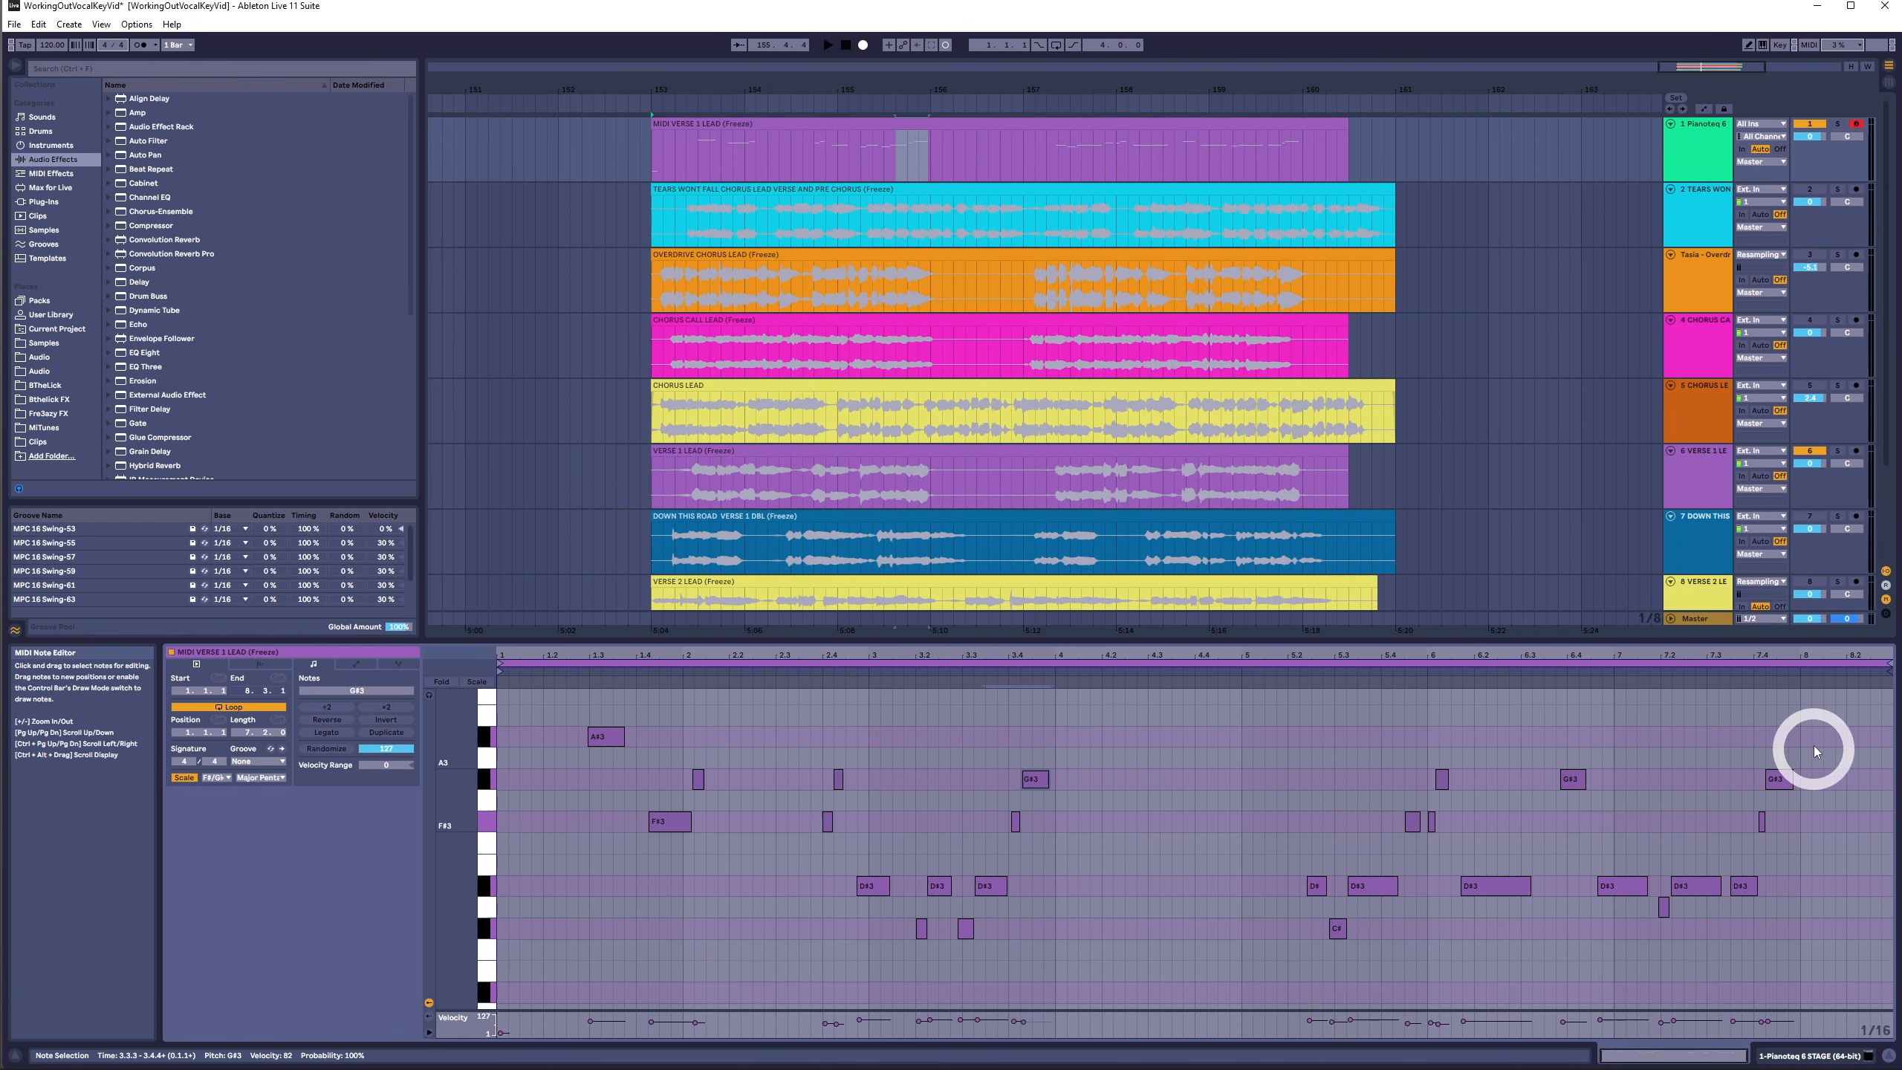
left_click(1779, 780)
left_click(1049, 781)
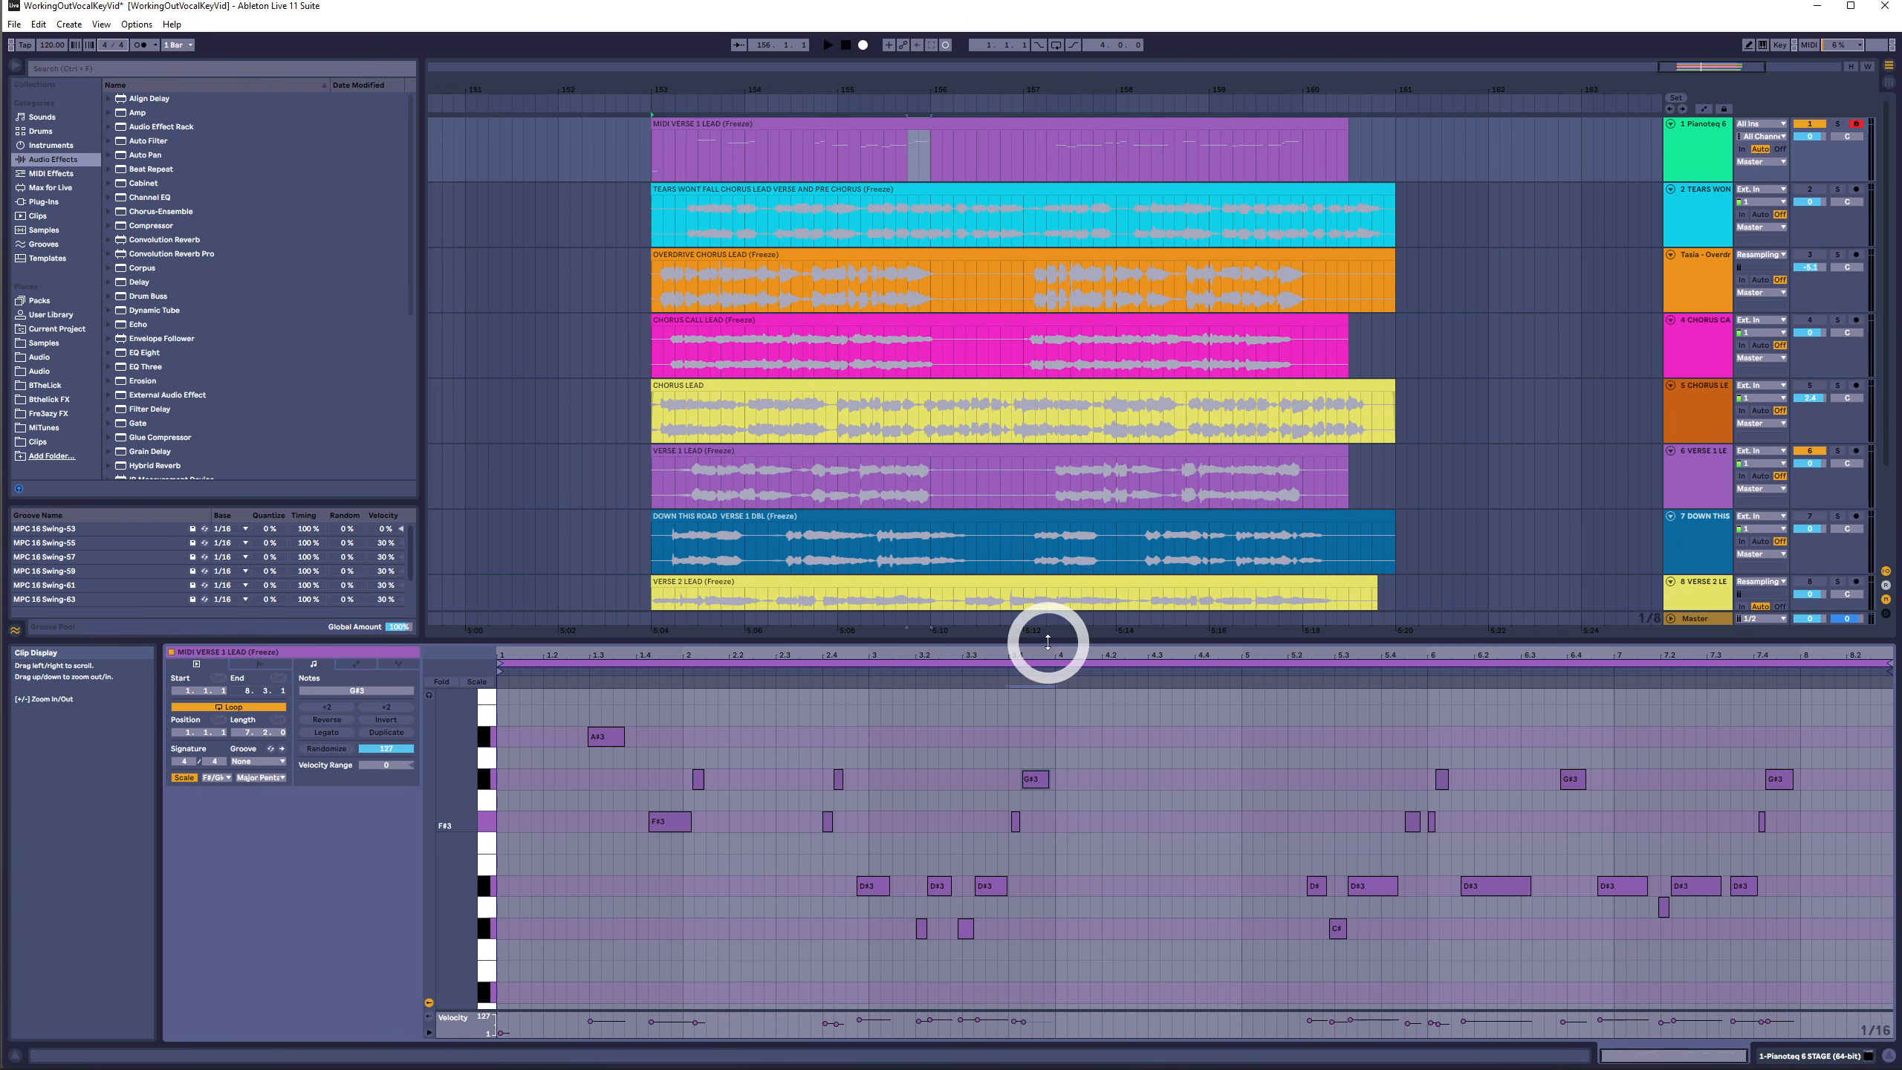
left_click_drag(1048, 650, 1048, 650)
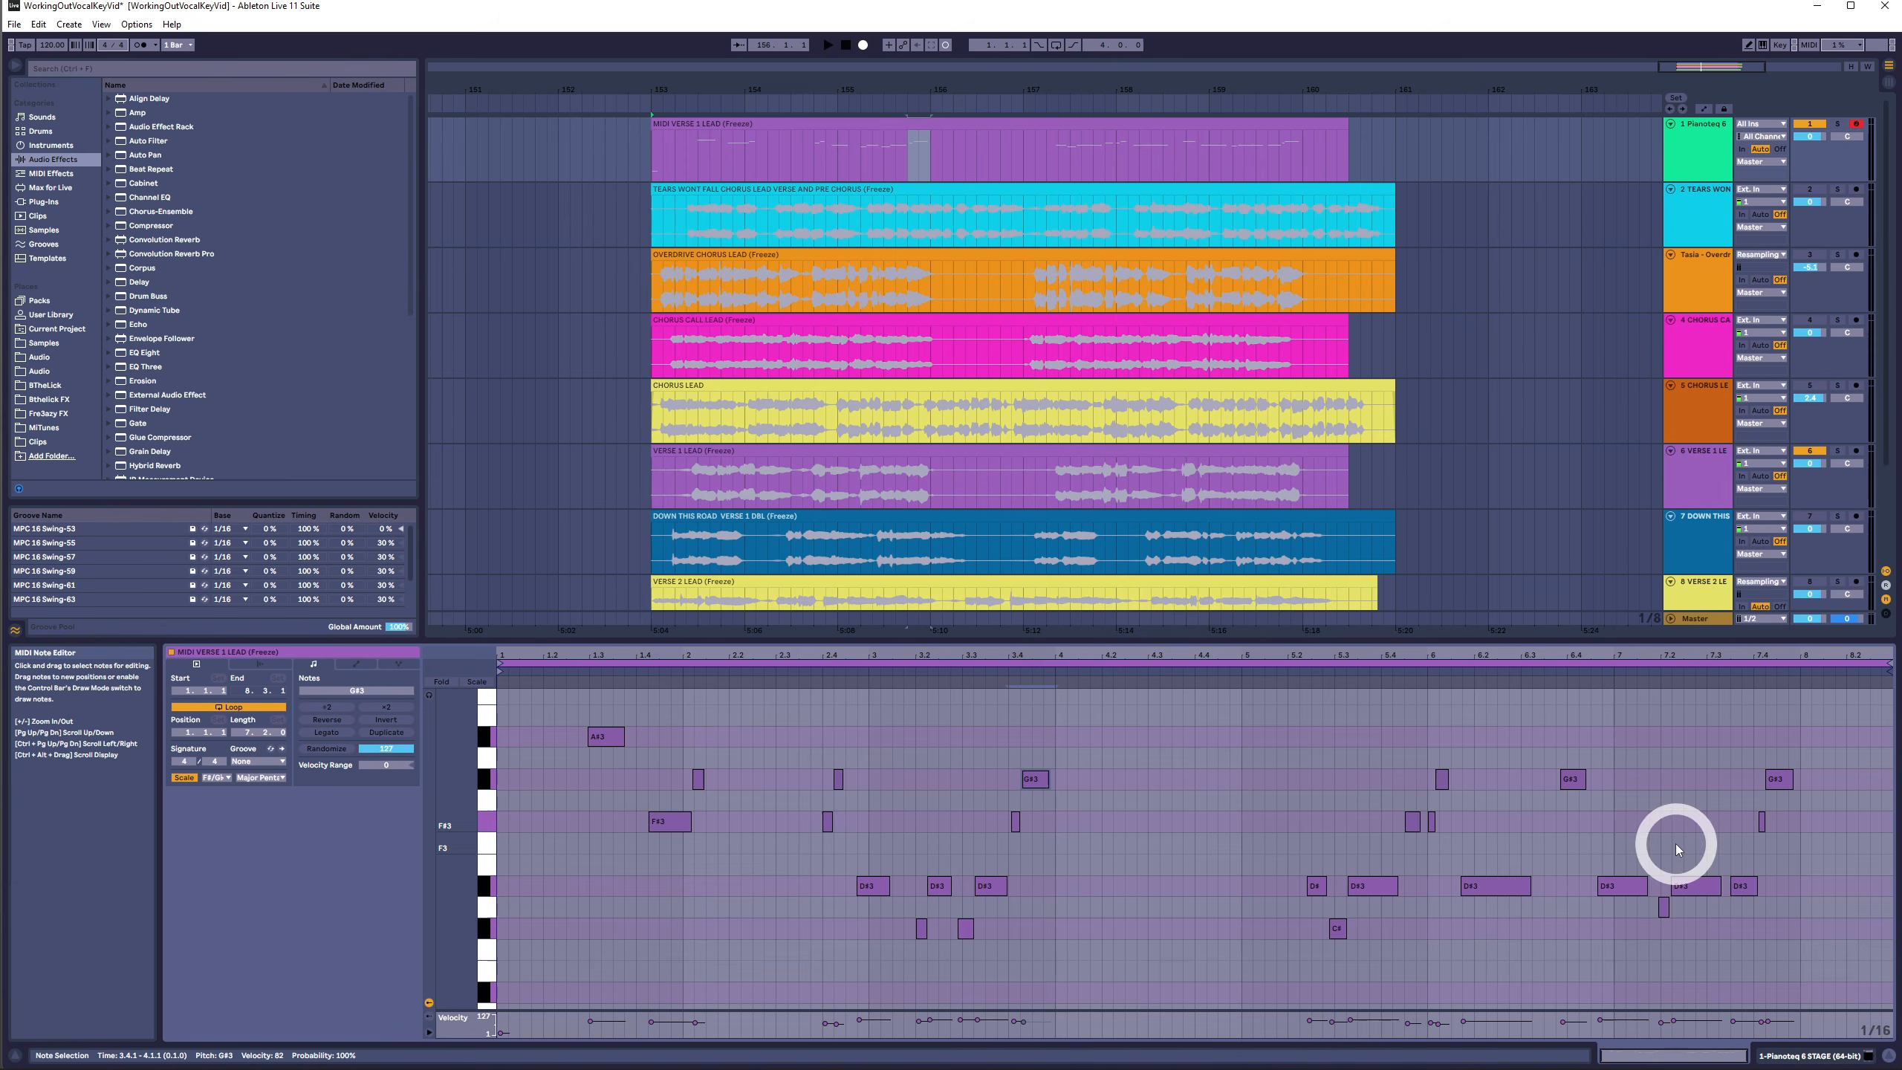
- Select all notes in the Verse 1 Lead clip and transpose them up two semitones
left_click_drag(820, 893, 1898, 892)
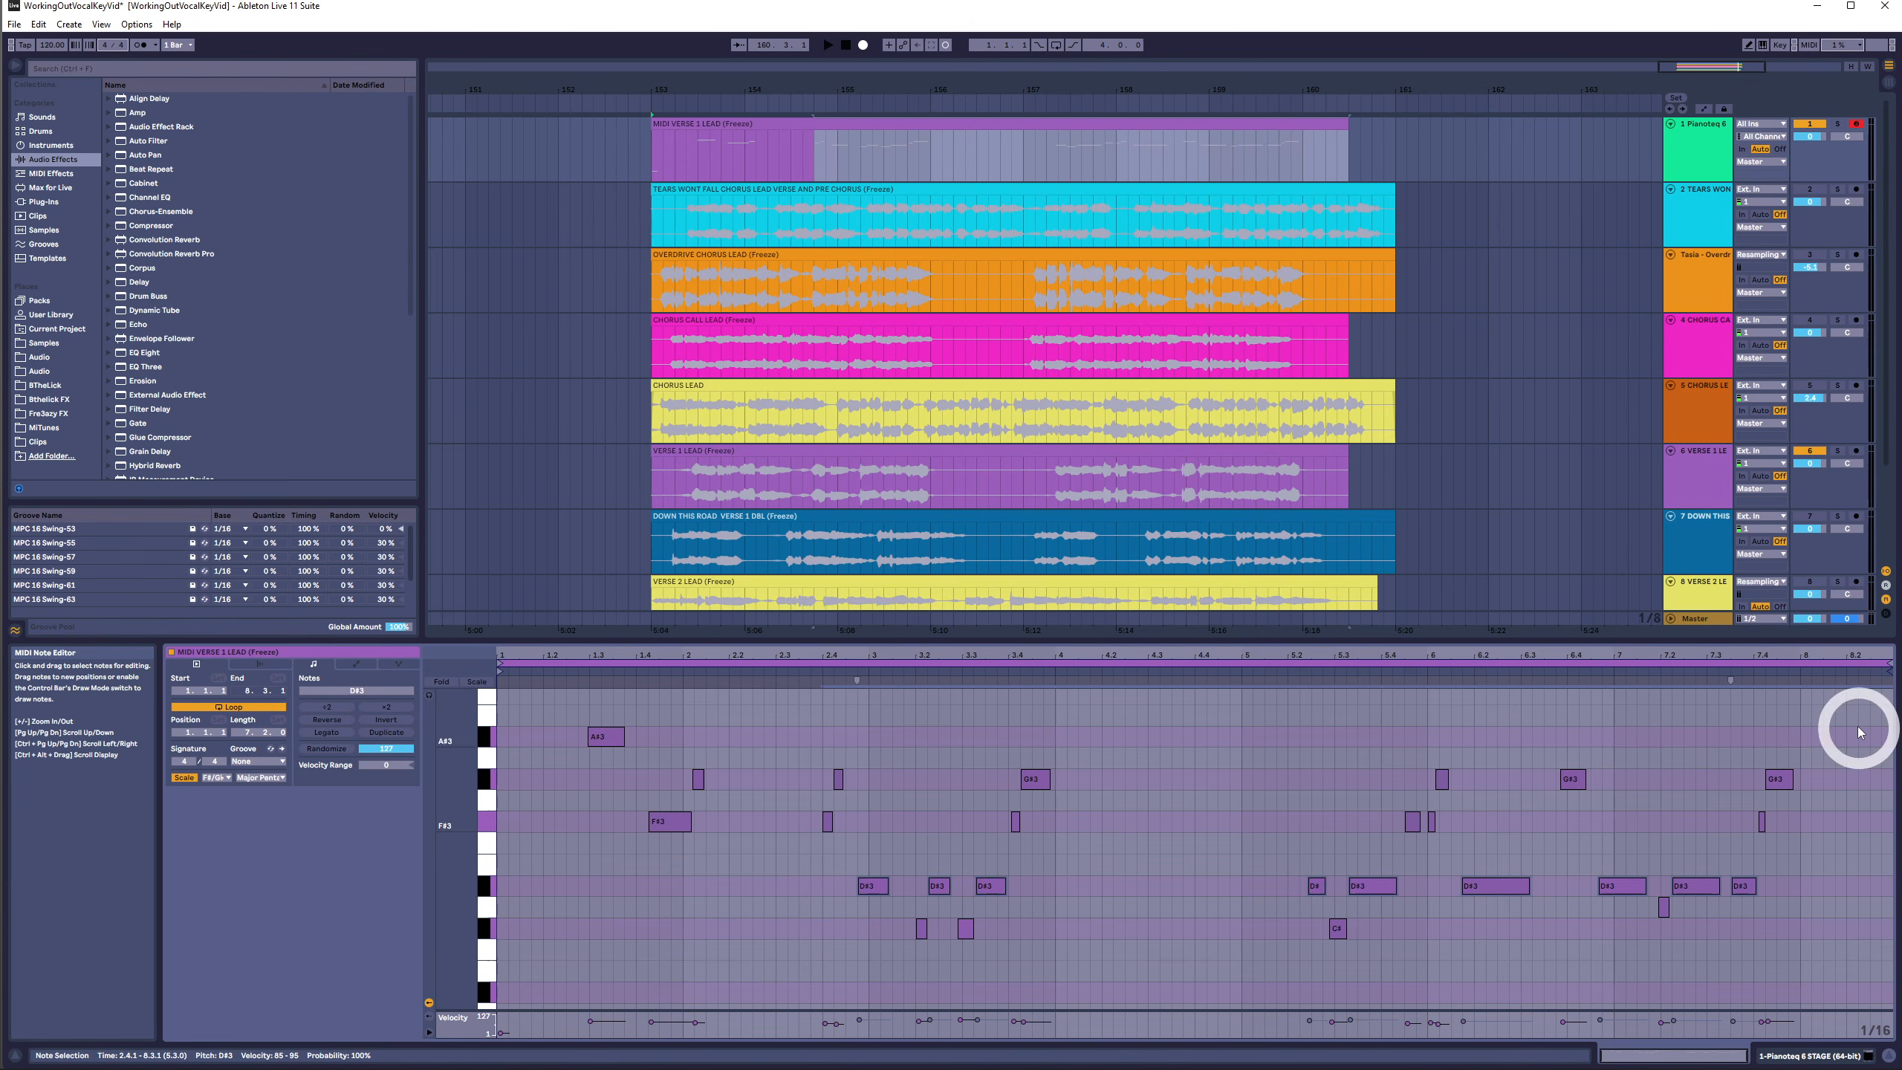
left_click_drag(1860, 730, 385, 1057)
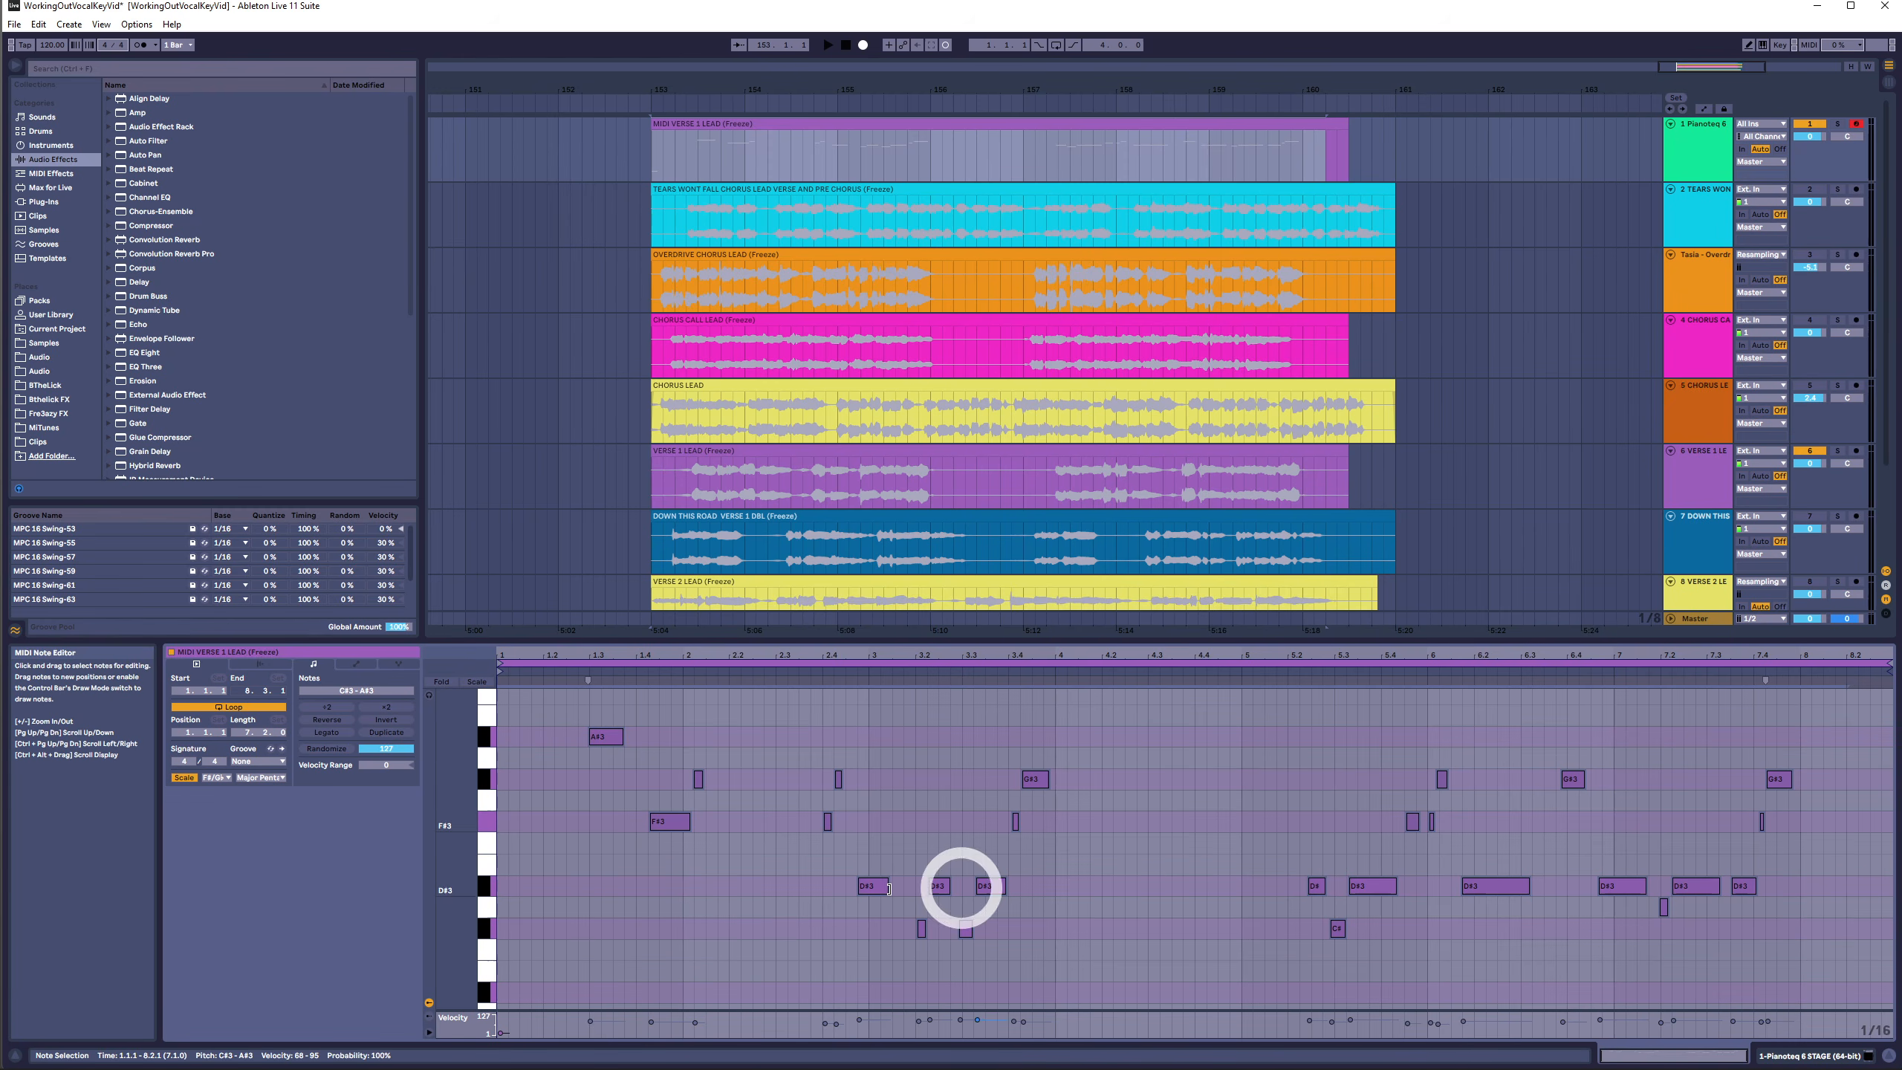
key("Up")
key("Up")
key("Up")
key("Up")
key("Up")
key("Up")
key("Up")
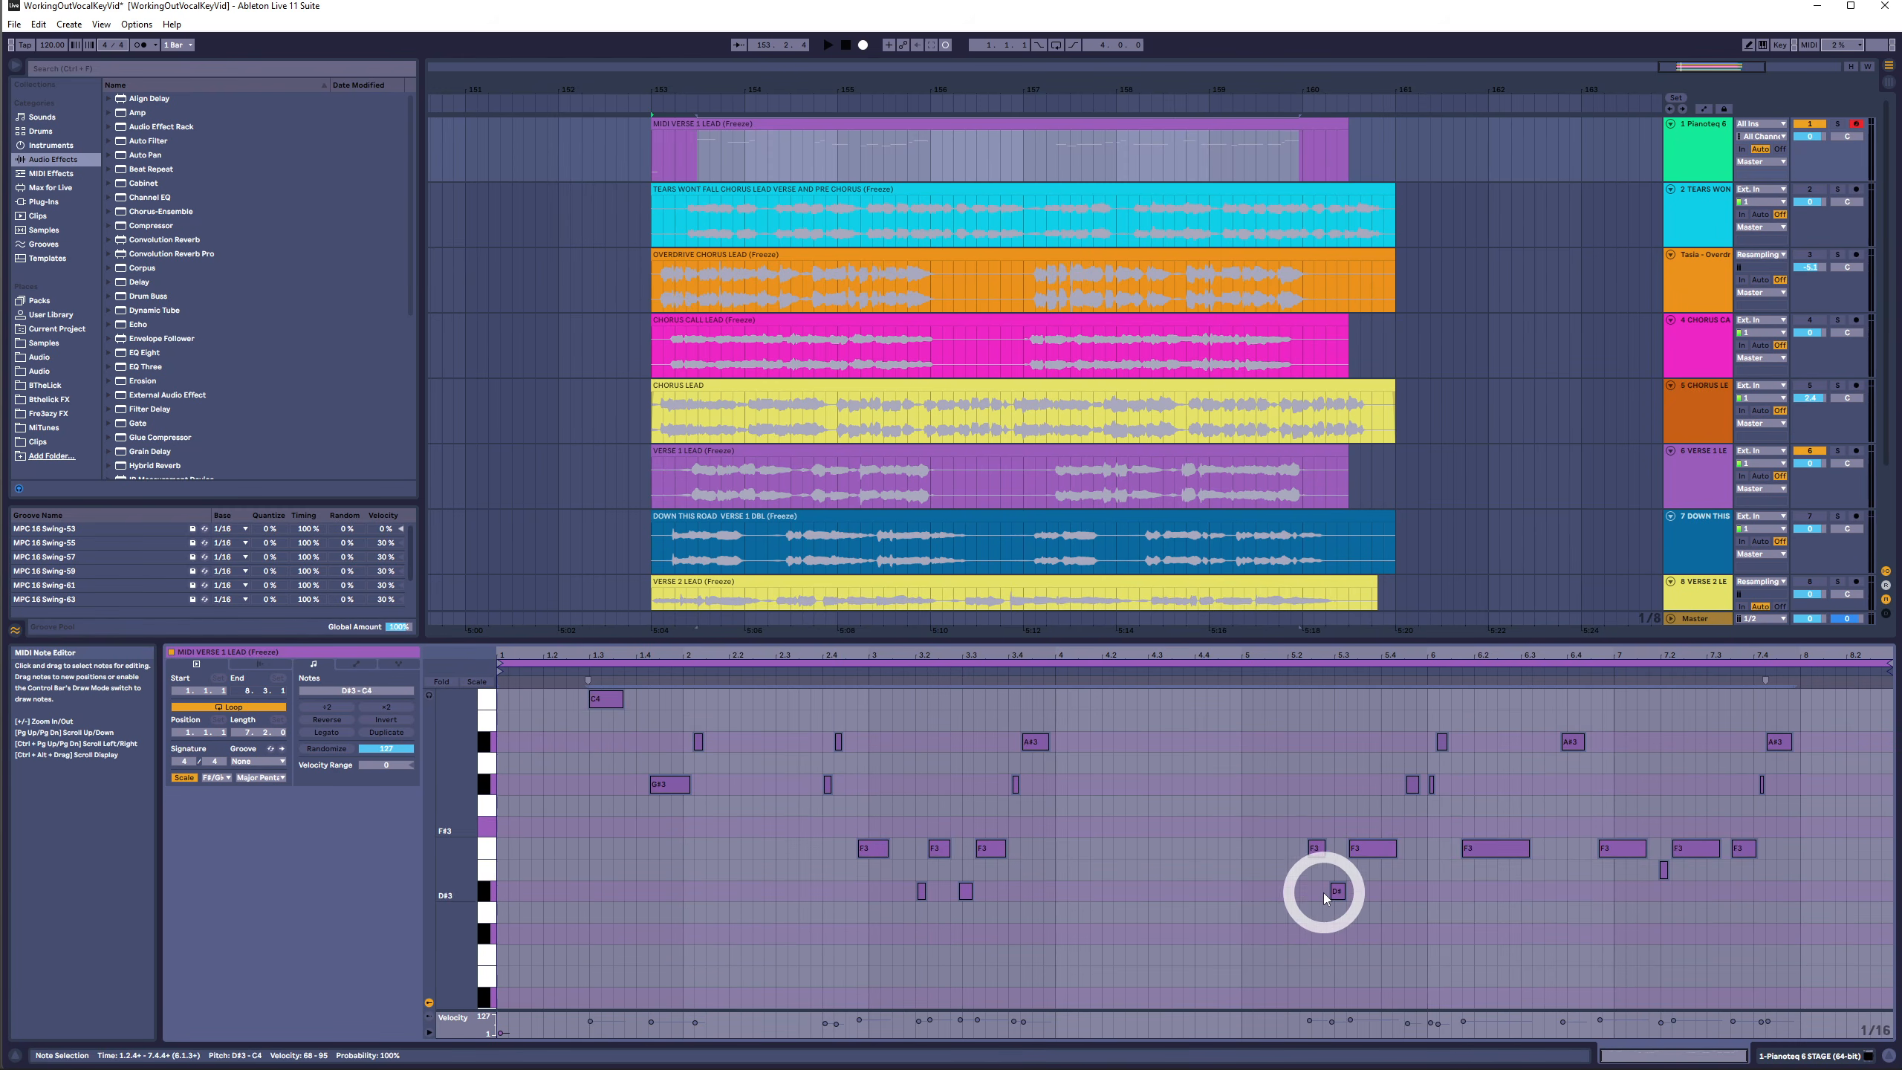
key("Down")
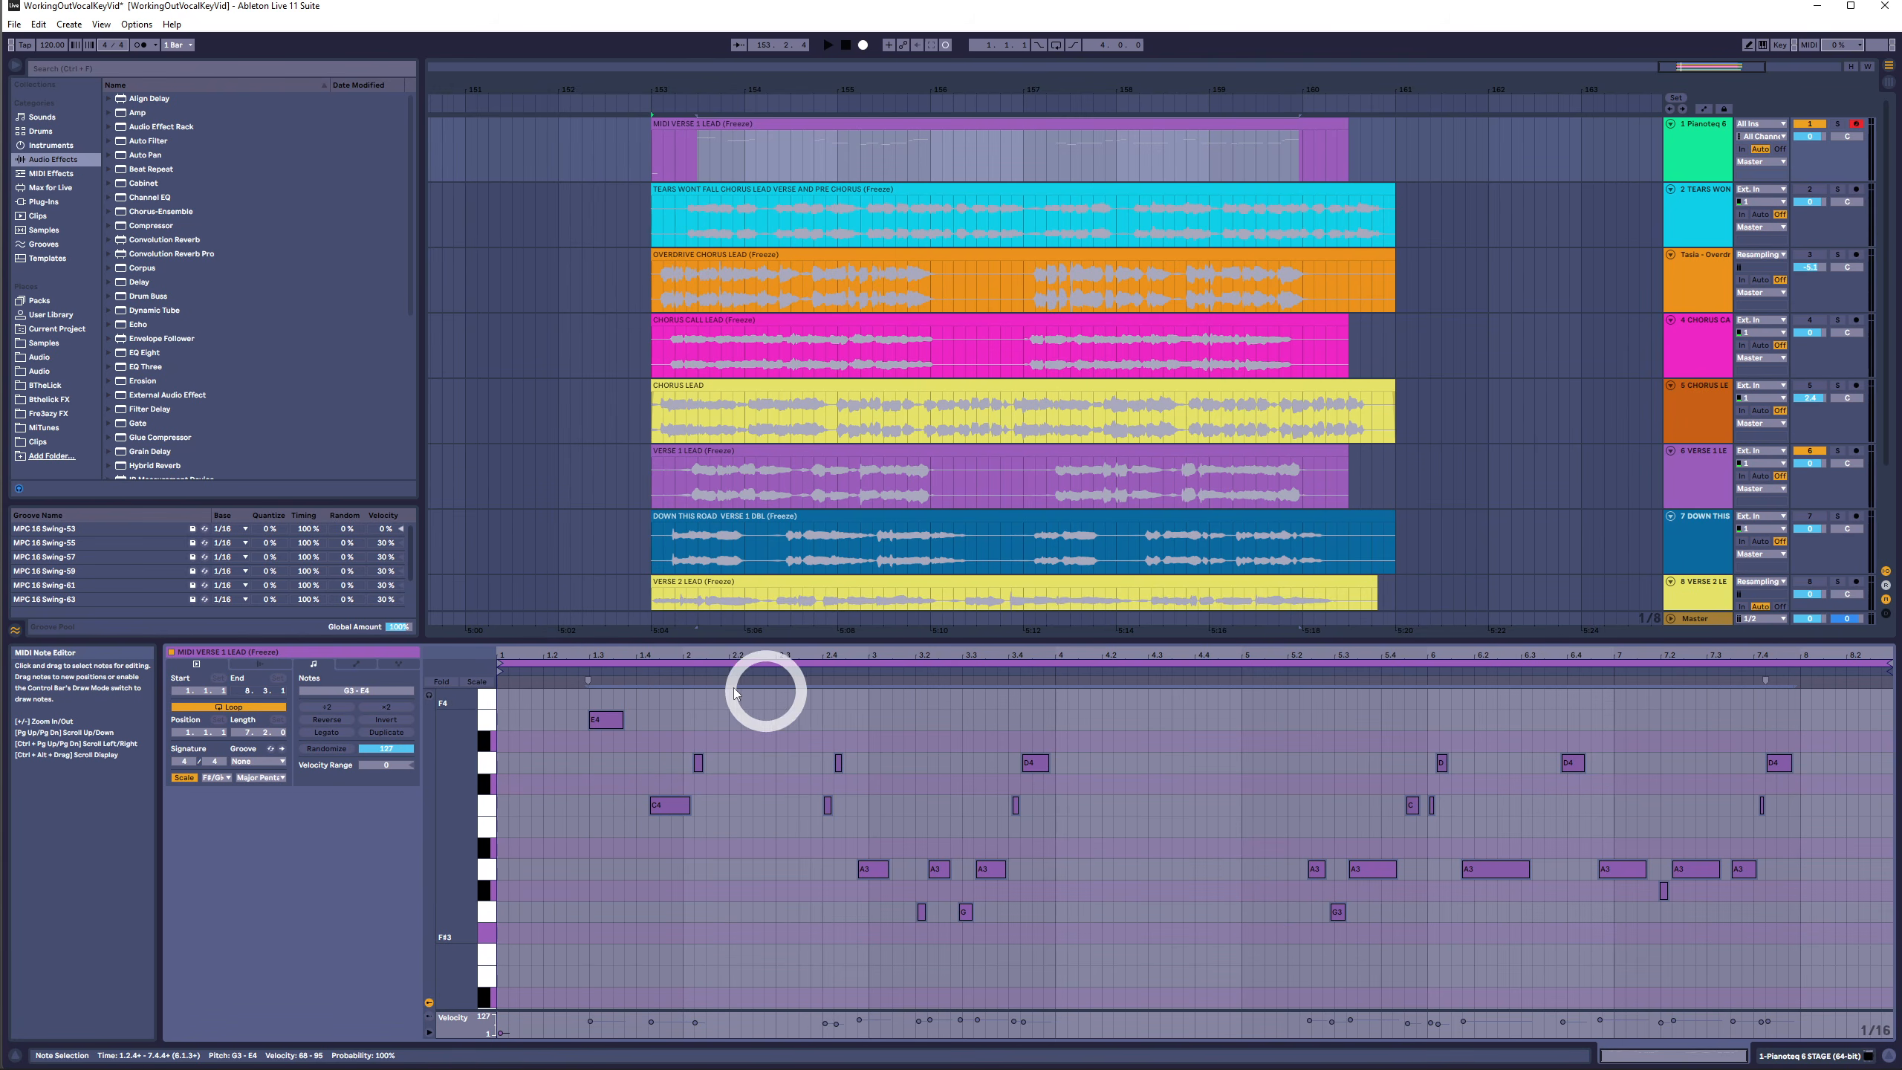
- Select all notes, transpose them down three semitones and back up three
left_click_drag(571, 694, 1890, 1040)
key("Down")
key("Down")
key("Down")
key("Down")
key("Down")
key("Down")
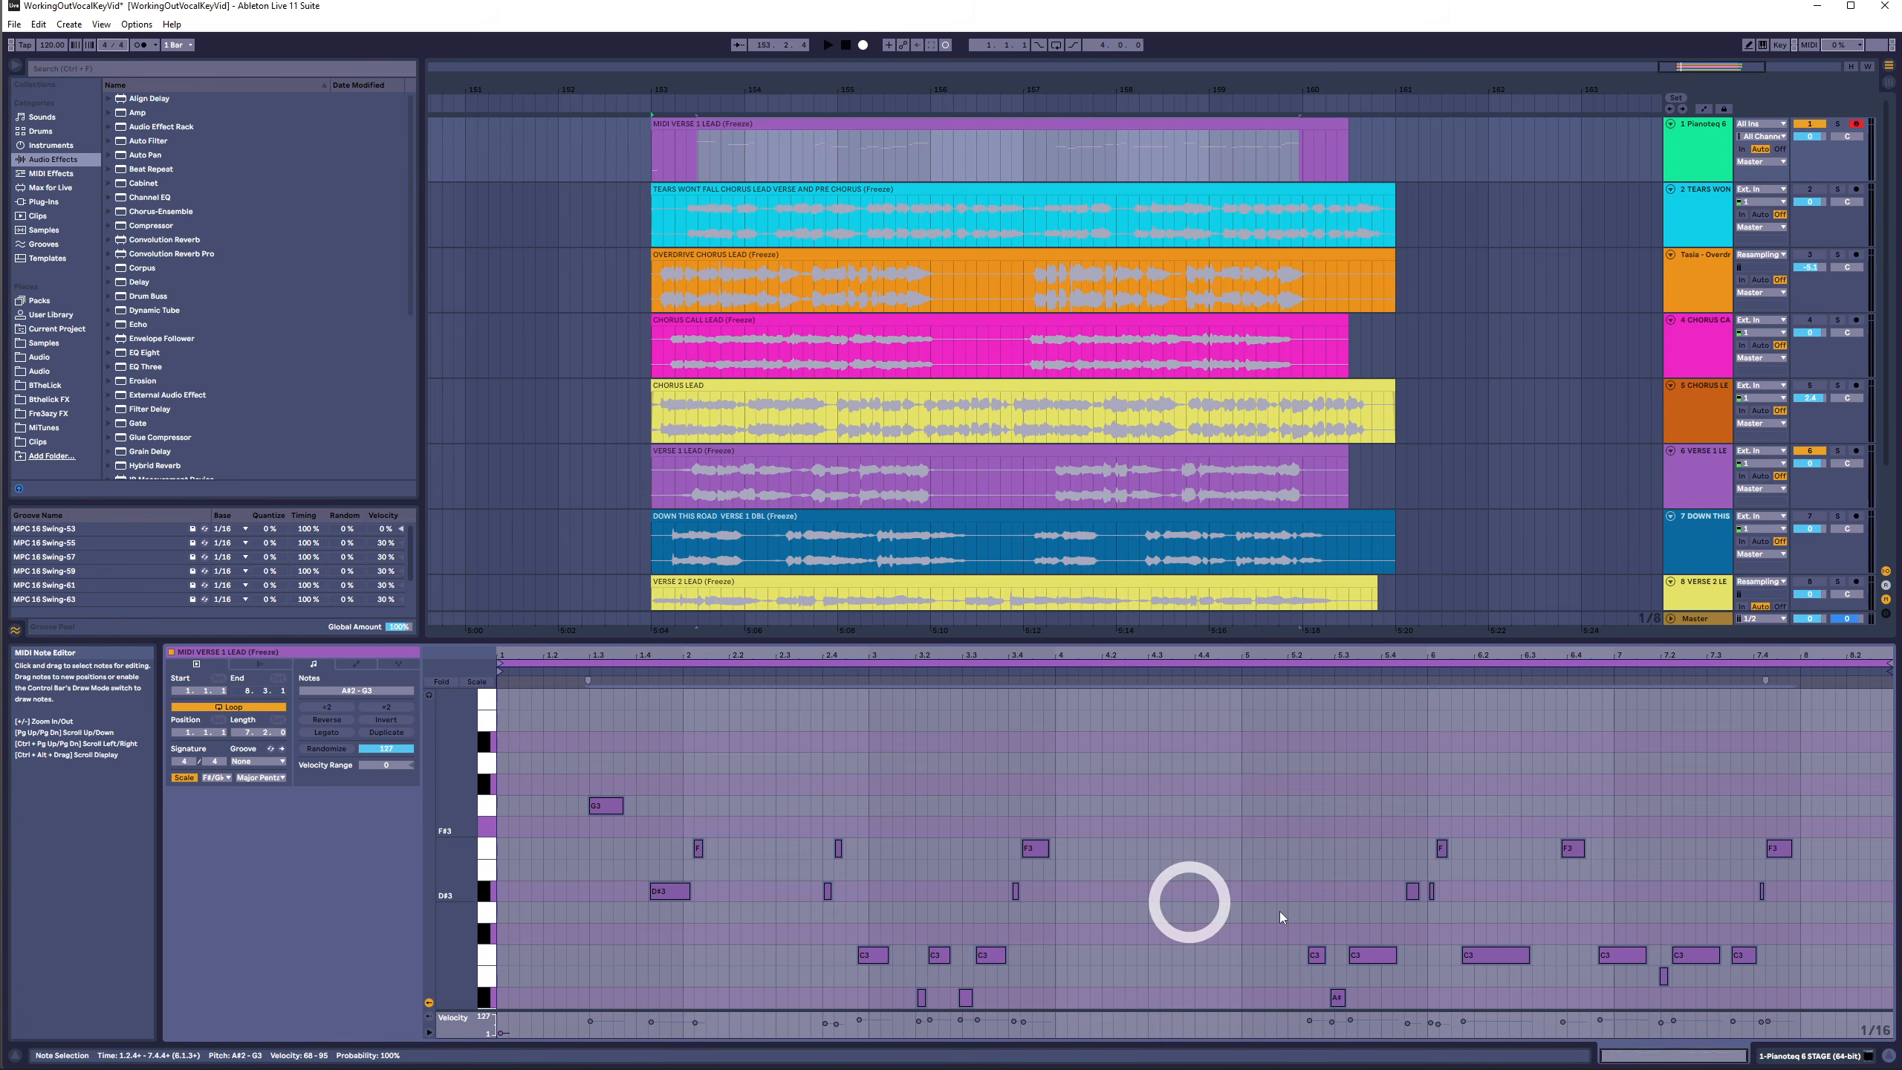
key("Up")
key("Up")
key("Up")
key("Up")
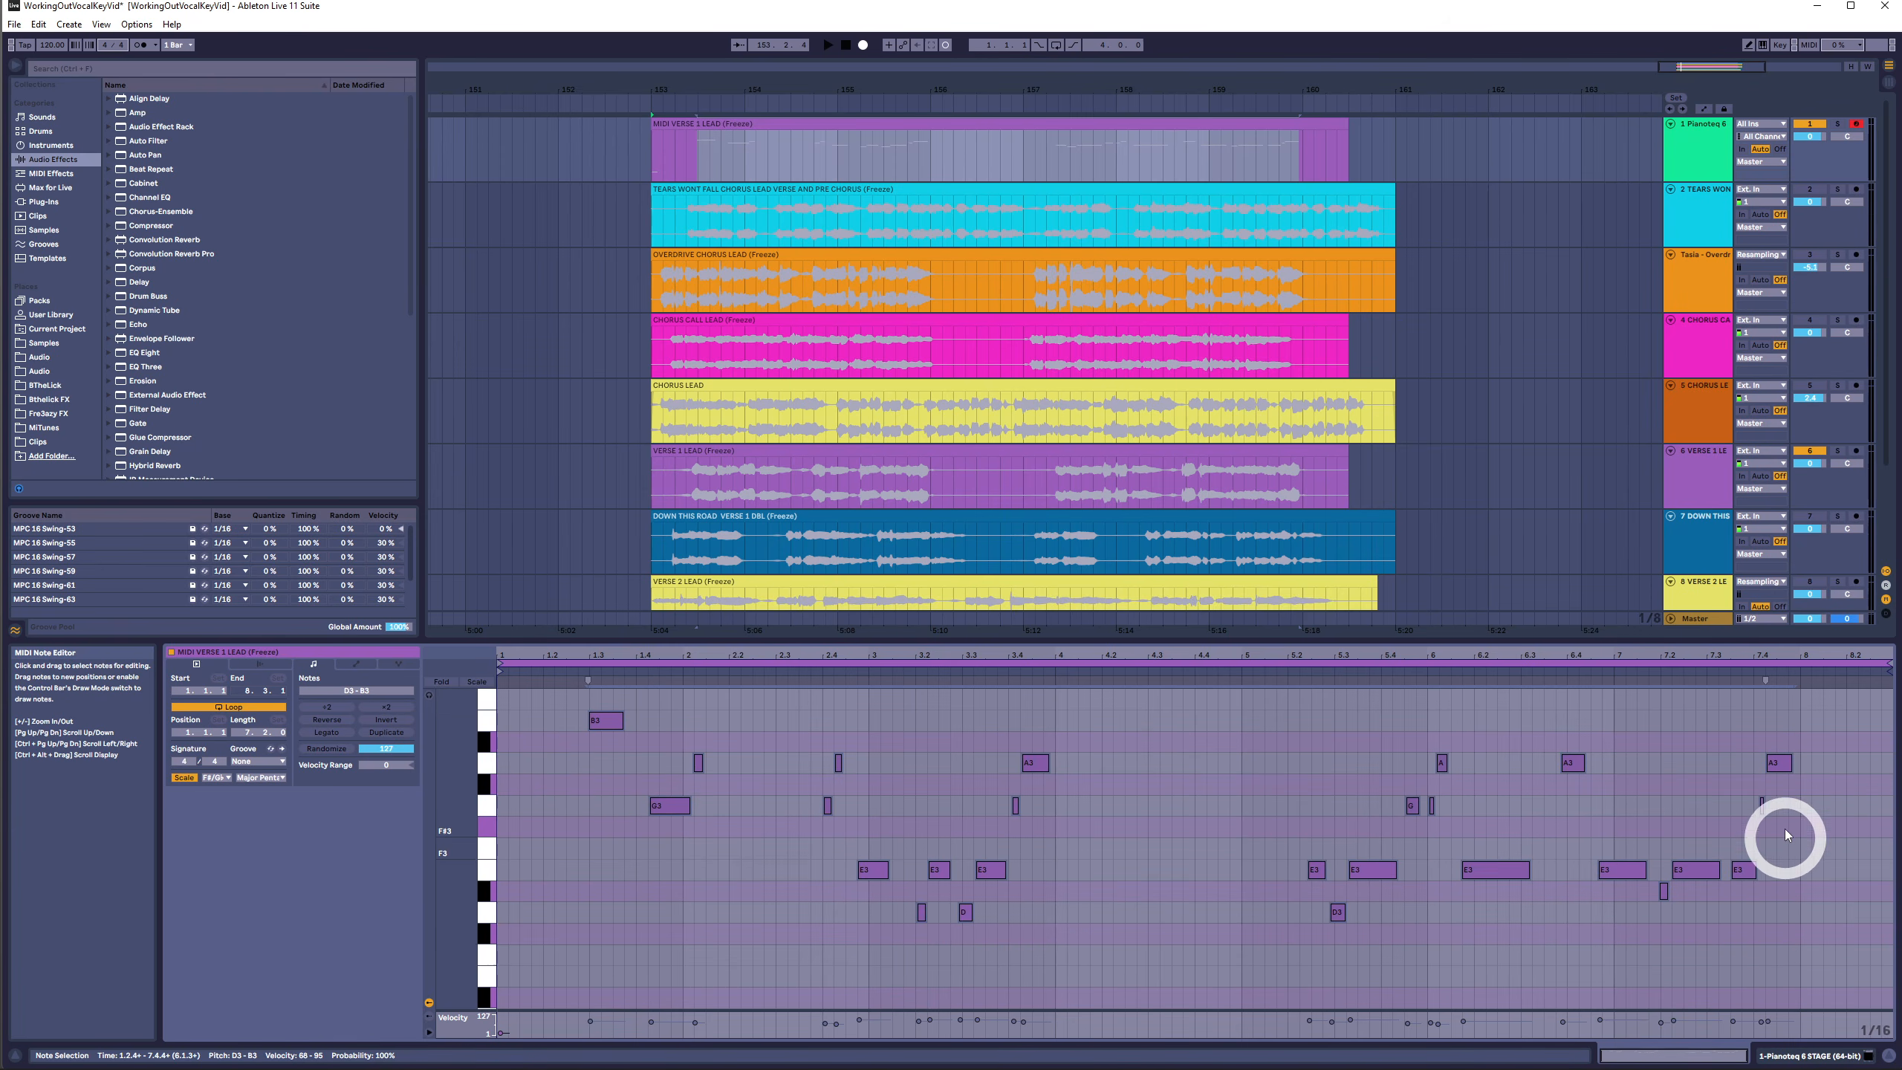
- Transpose all Verse 1 Lead notes down one semitone, play the clip to audition it, then reselect and transpose them back up one
key("Down")
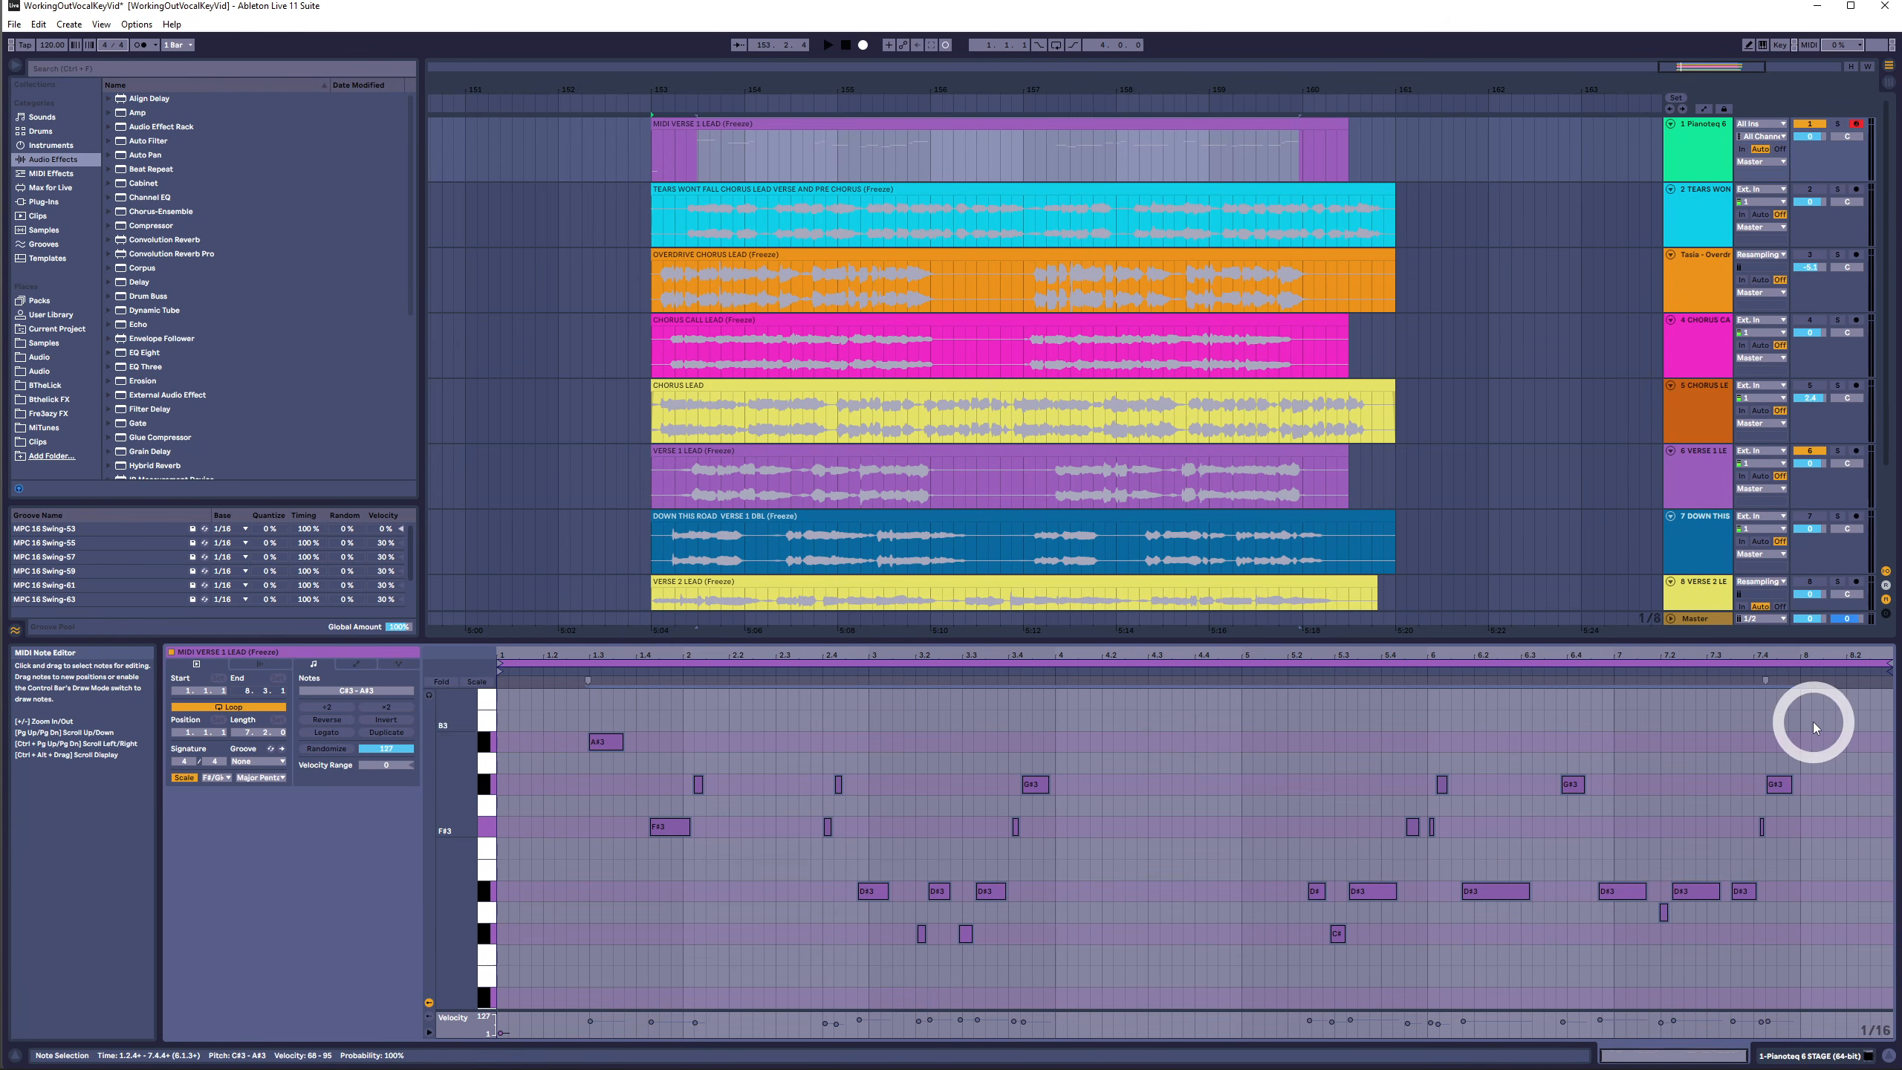
left_click(1093, 832)
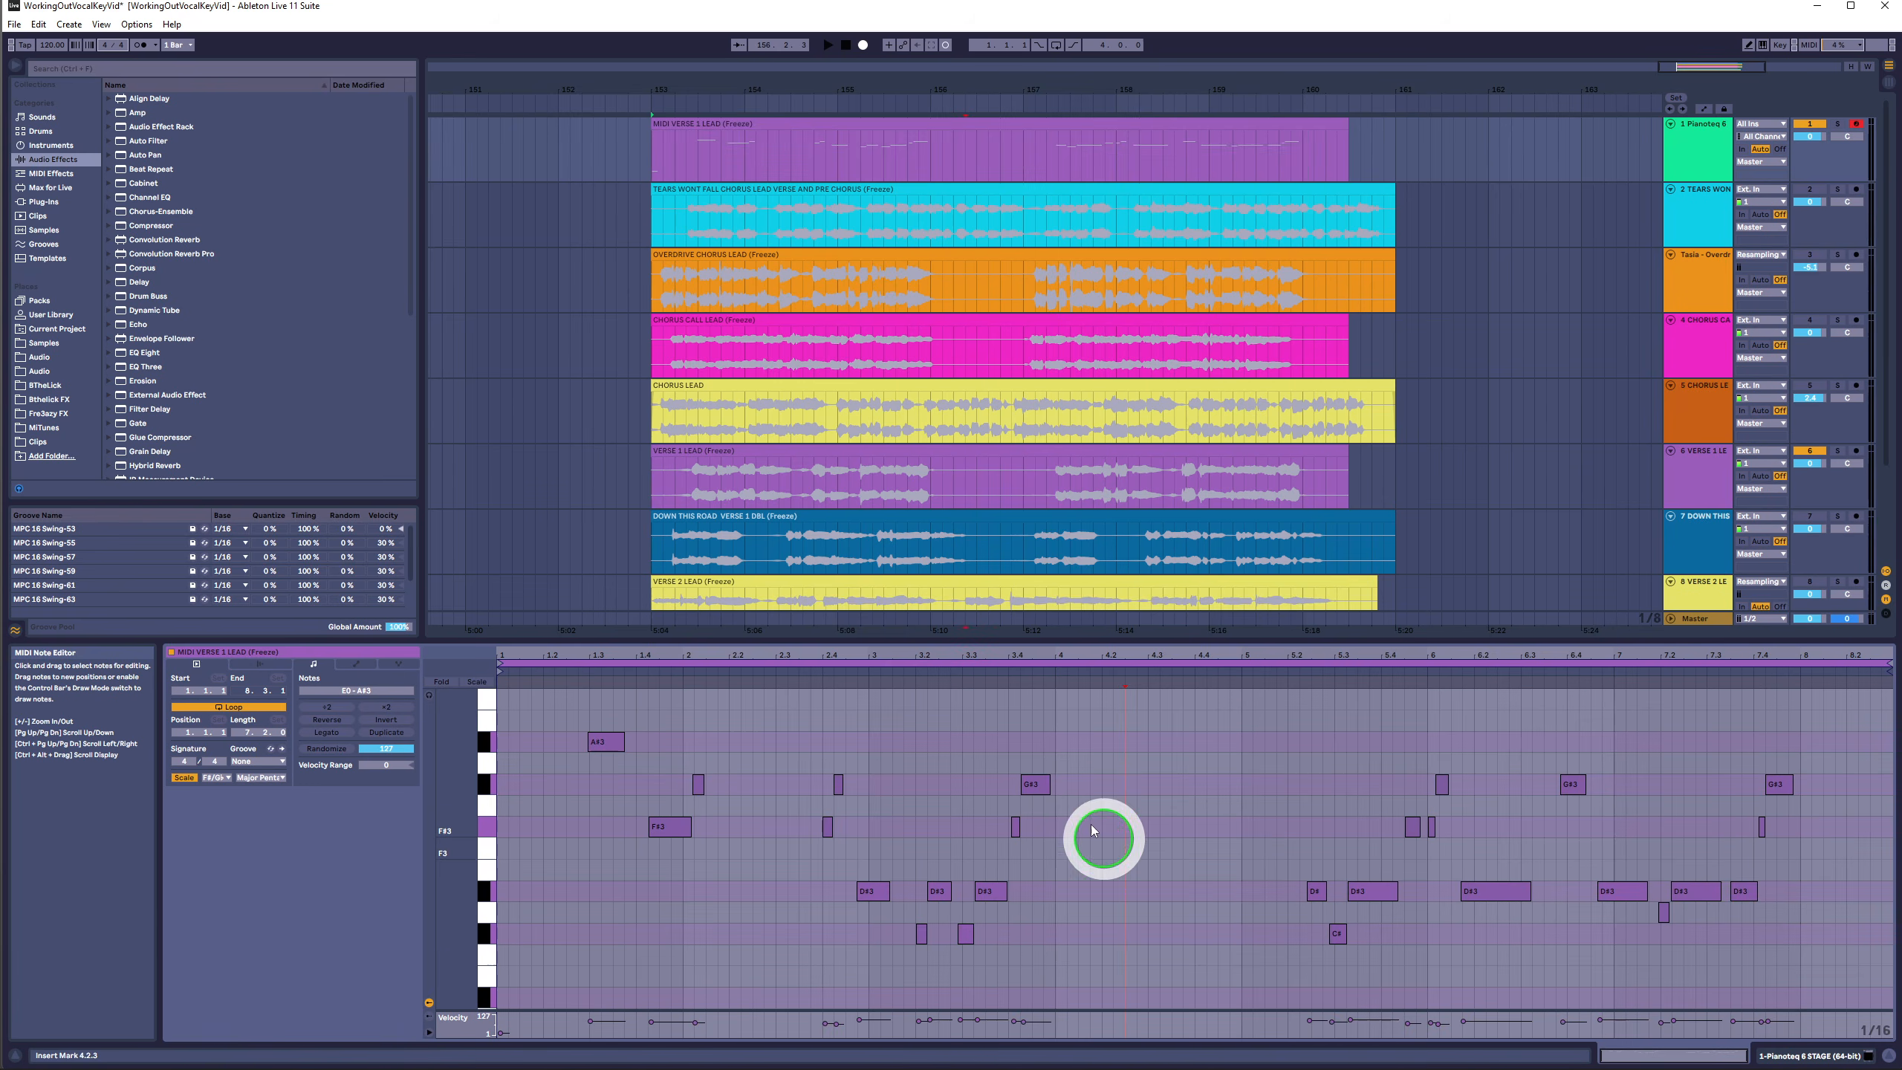
left_click_drag(1829, 705, 277, 992)
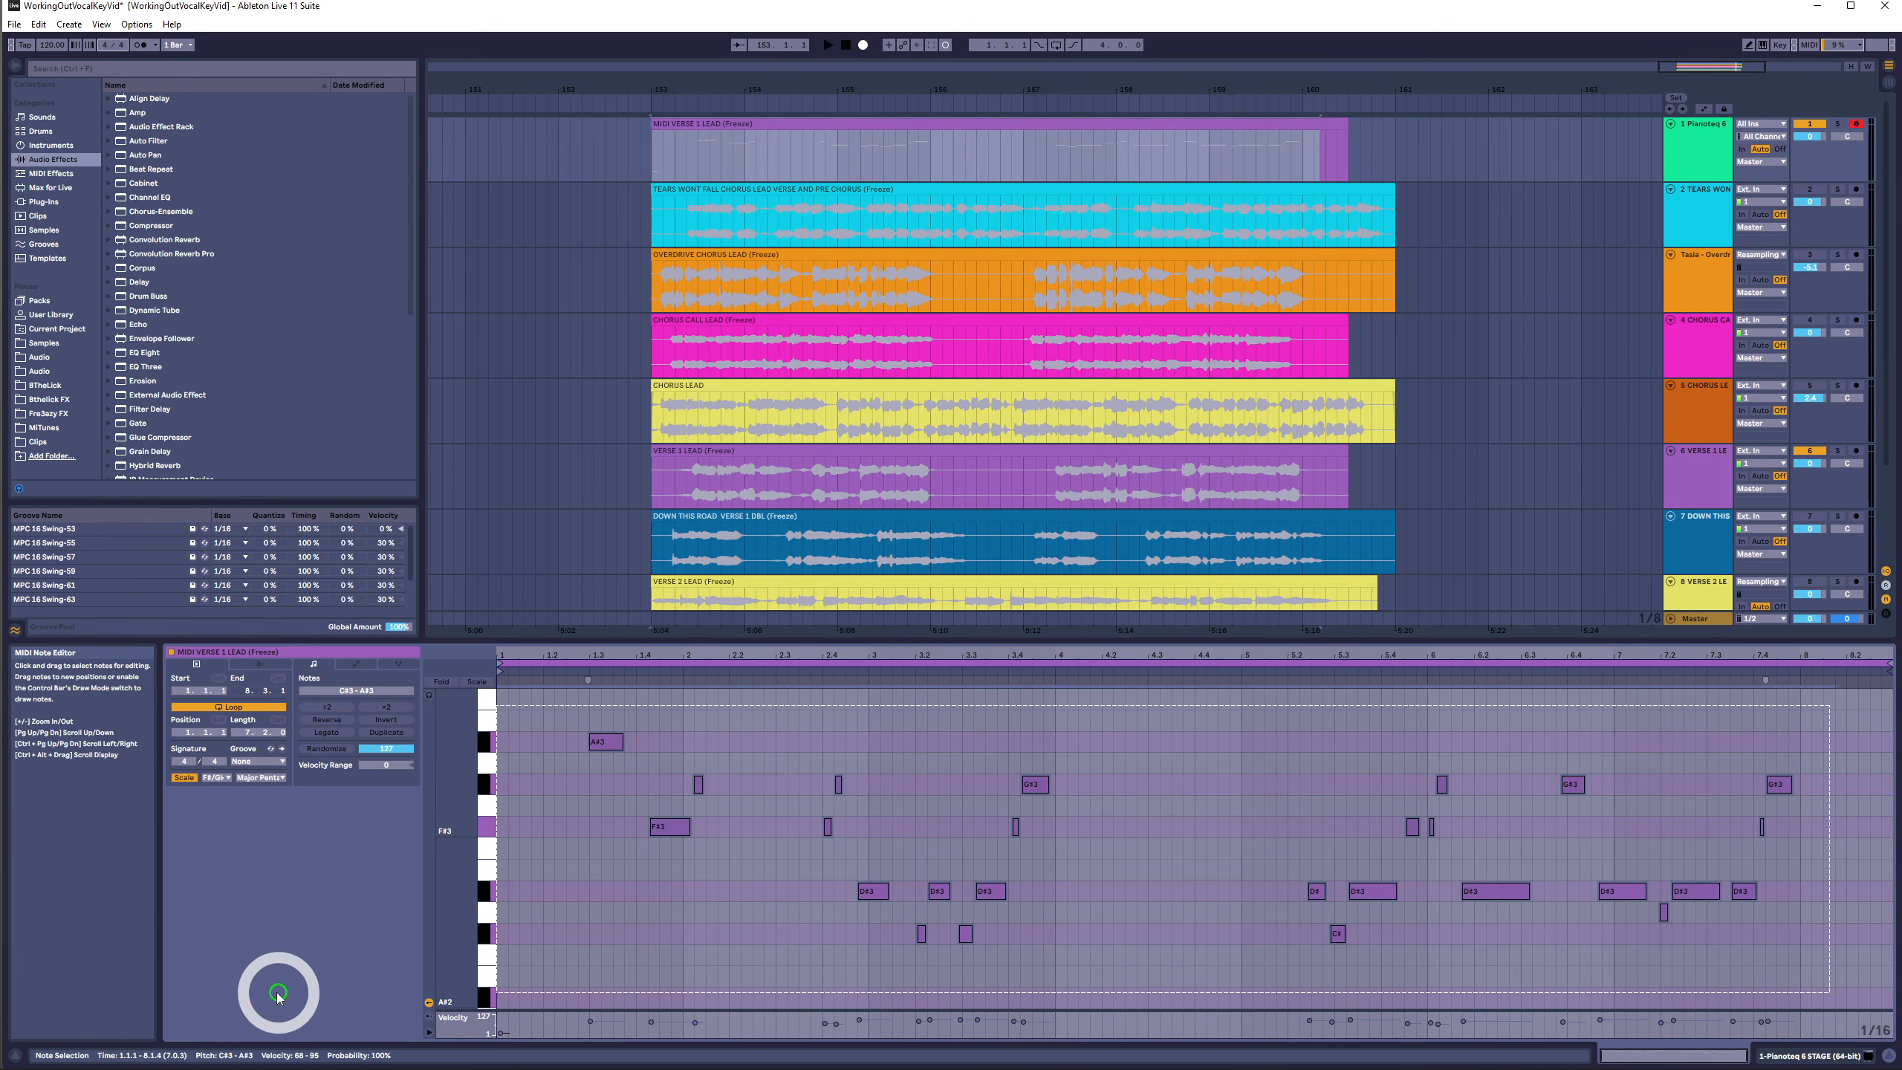
key("Up")
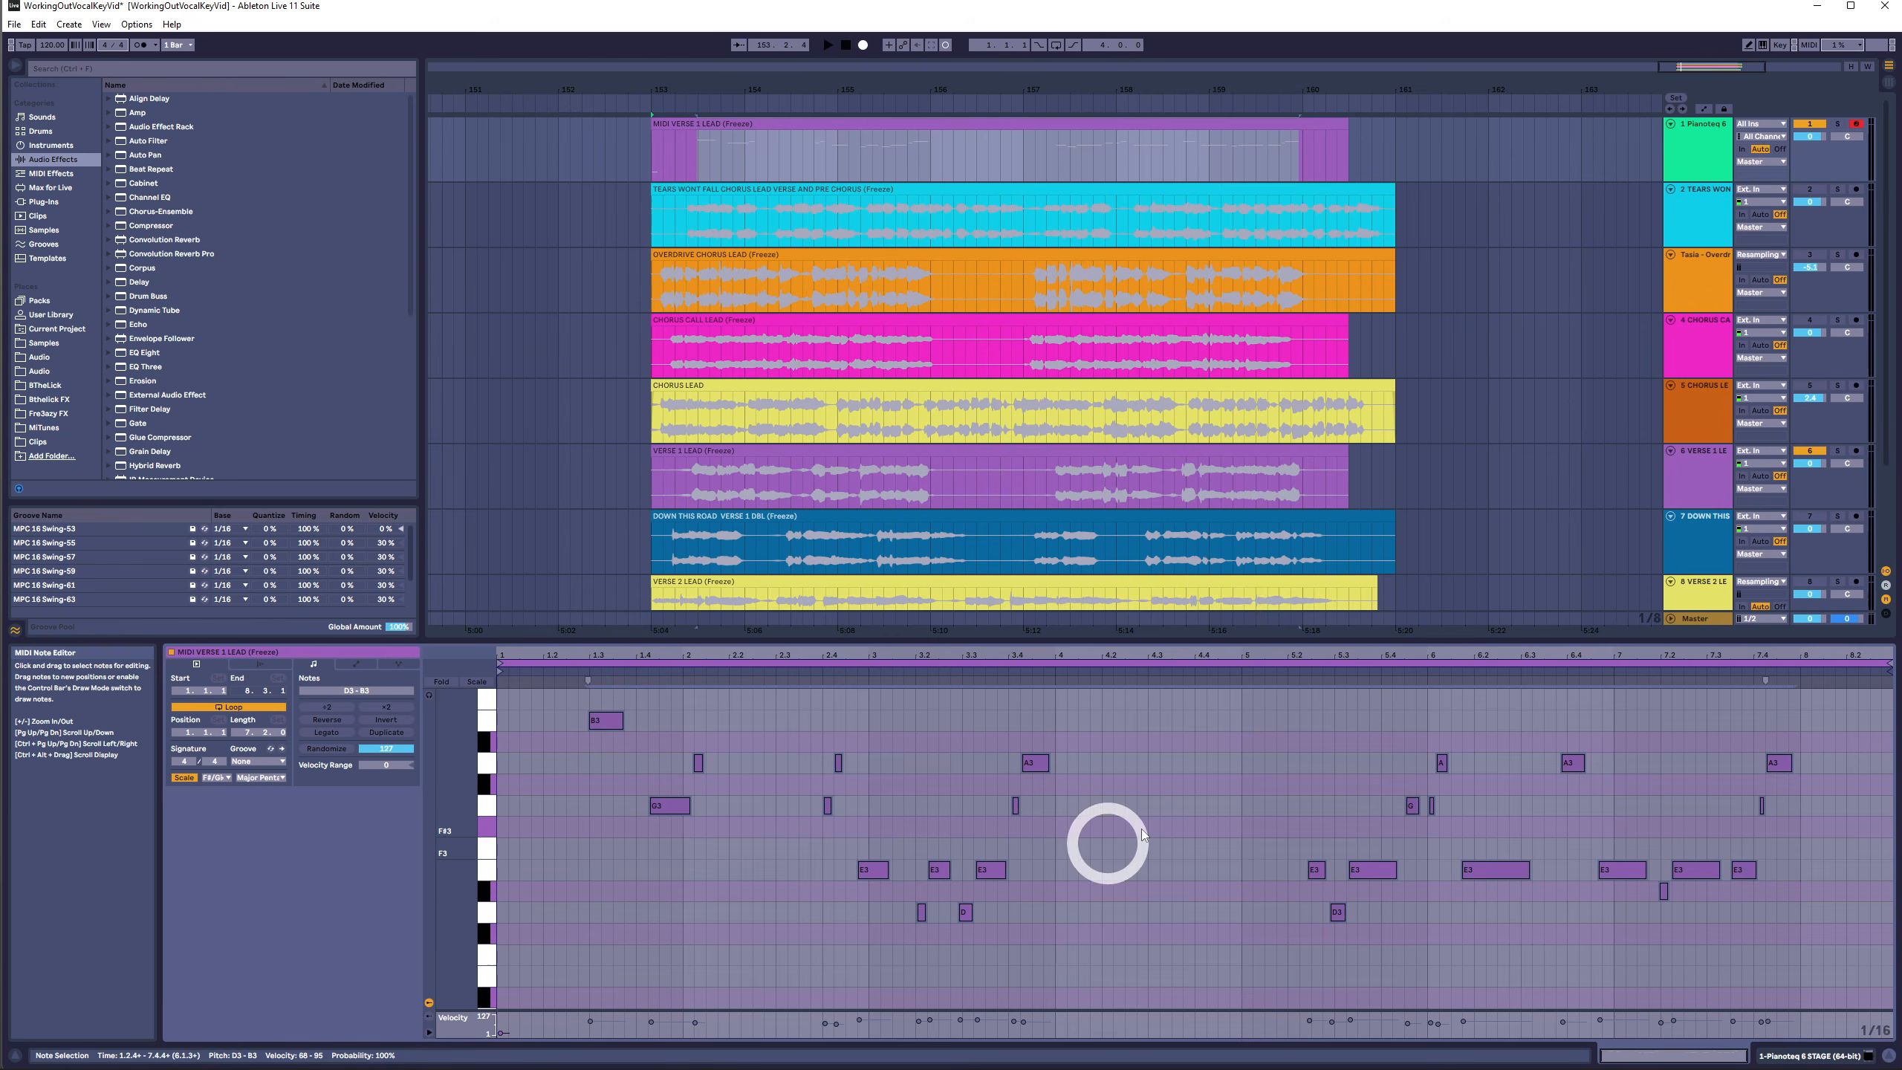
- Select all notes in the Verse 1 Lead clip and transpose them down one semitone
left_click_drag(1811, 719, 458, 991)
key("Down")
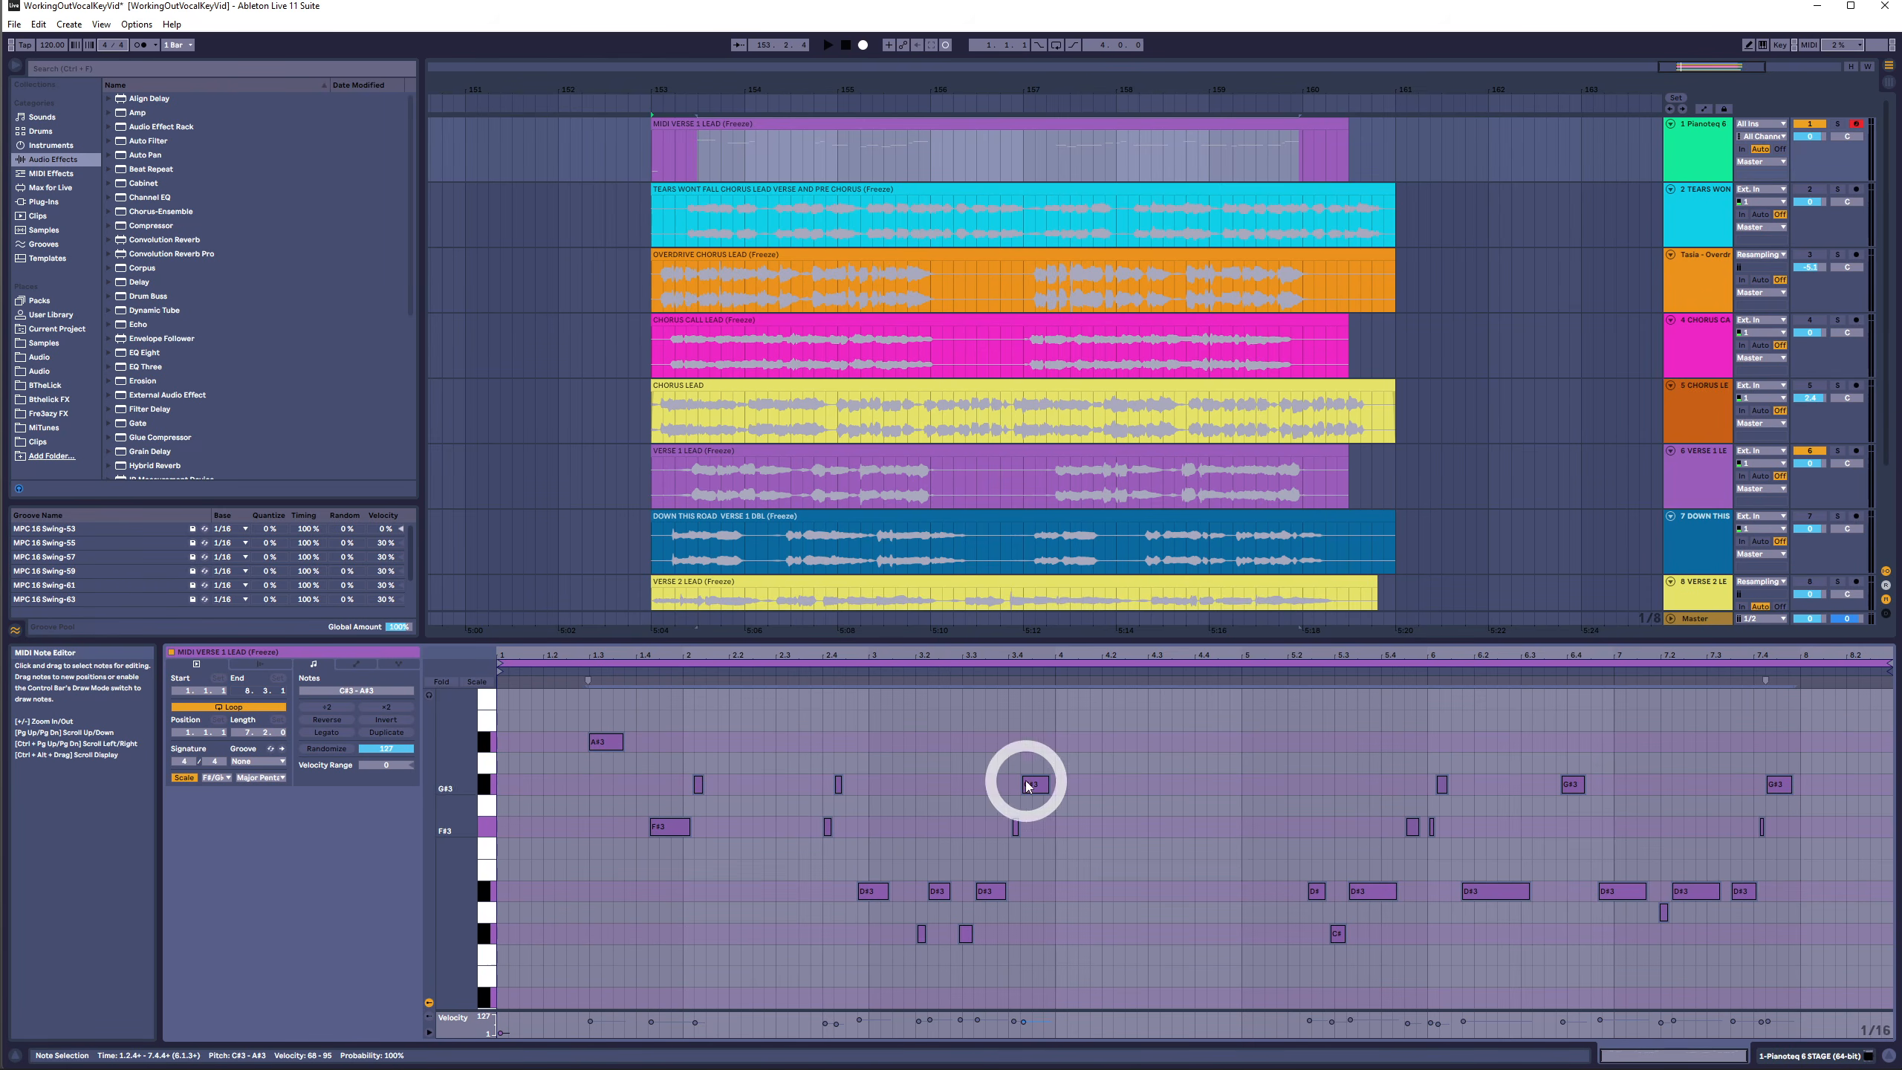
left_click_drag(1827, 899, 621, 888)
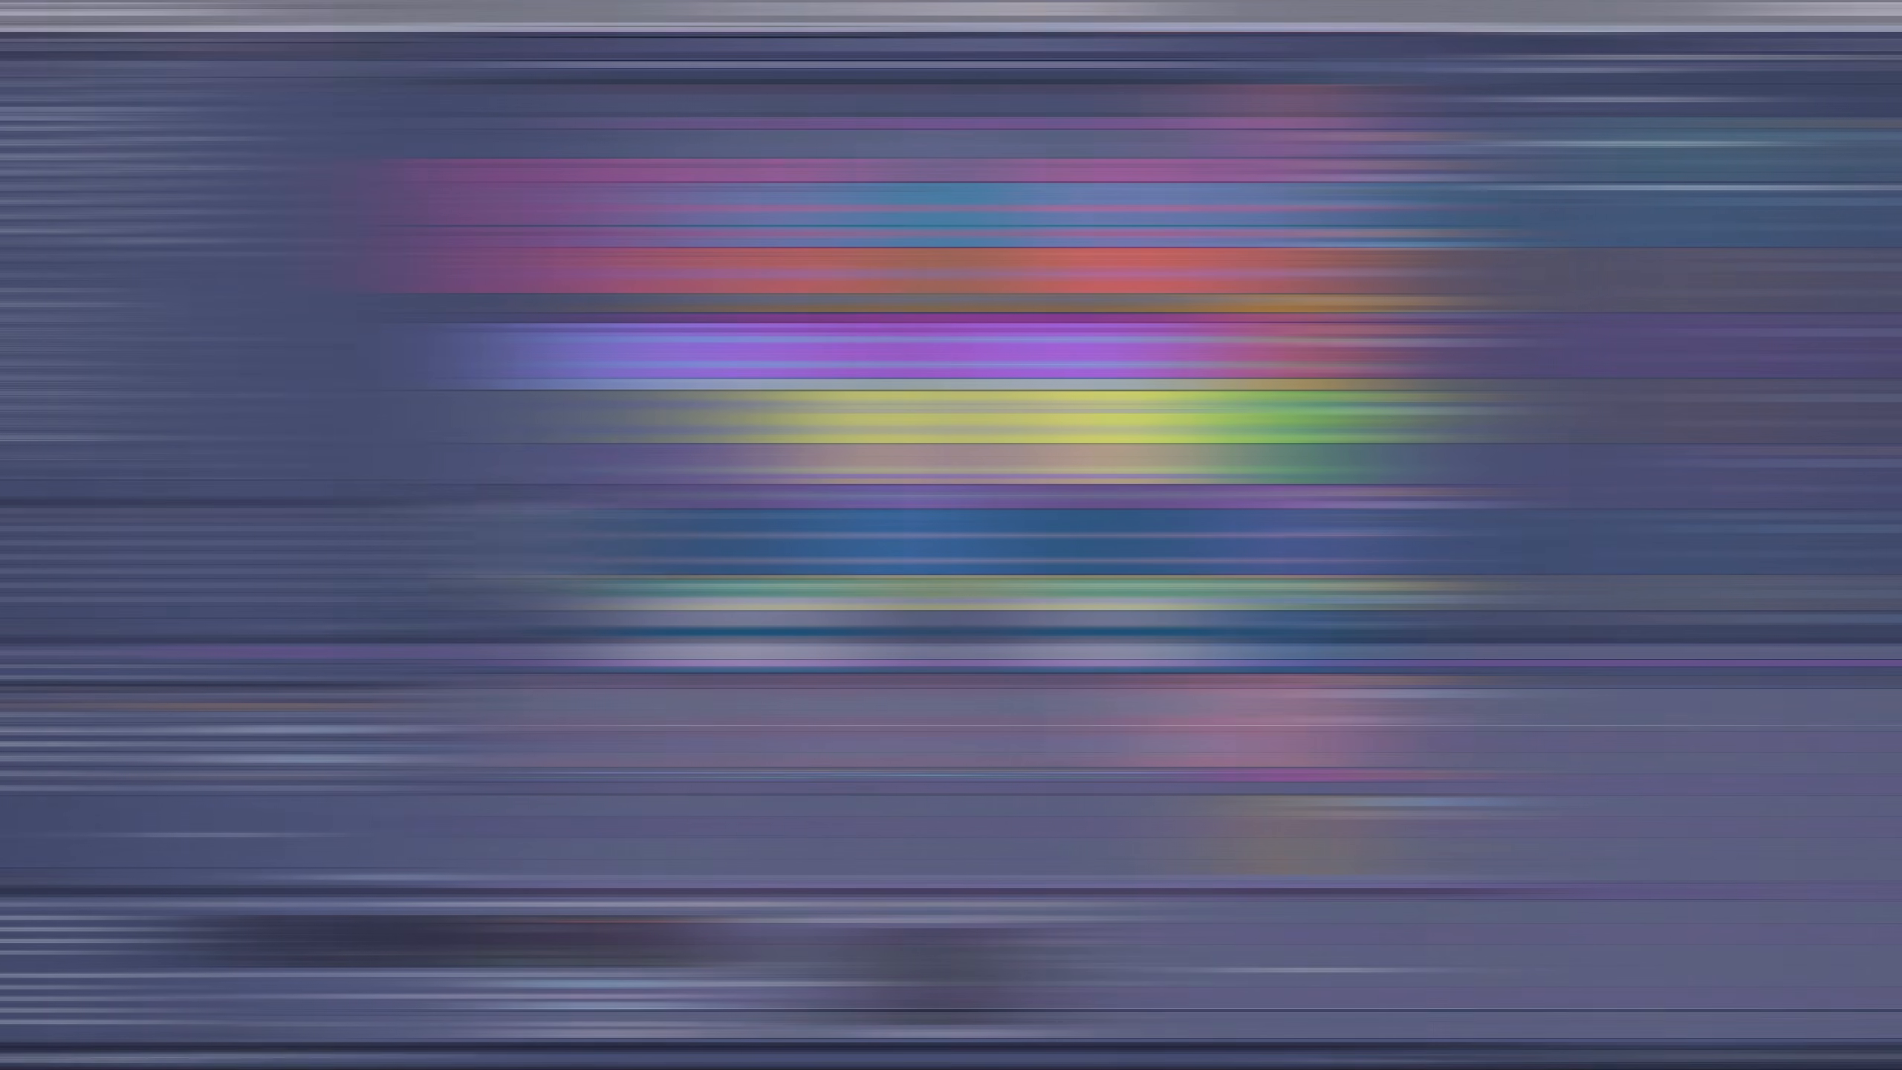